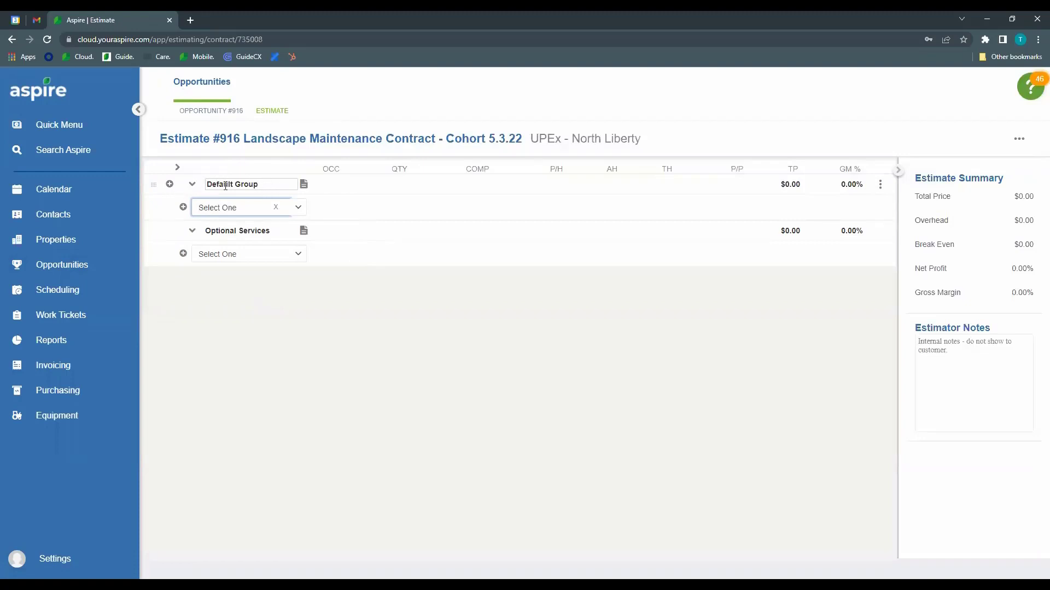
Step: Rename the estimate's Default Group to Regular Maintenance
triple_click(265, 184)
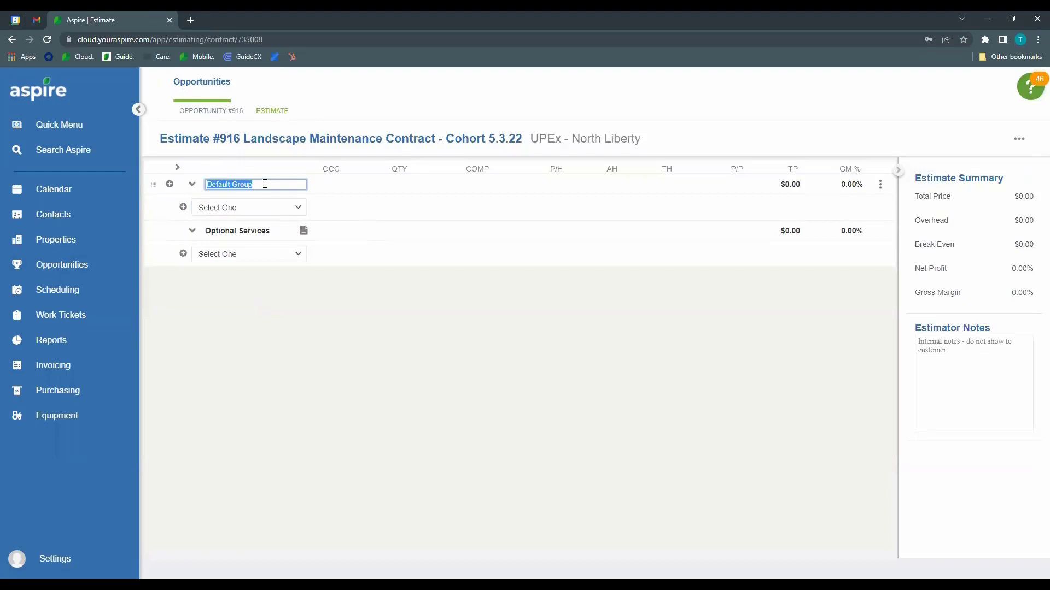
key(BackSpace)
text(Regular Maintenance)
click(312, 293)
Step: Add the MT - Mow, Trim, Edge, Blow service to the Regular Maintenance group
click(256, 207)
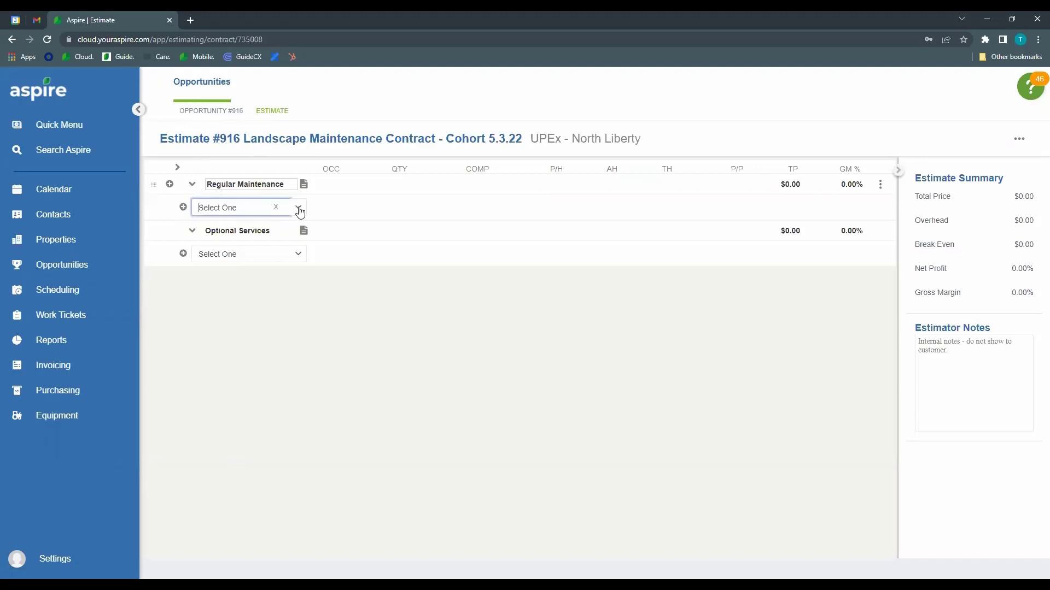
text(mow)
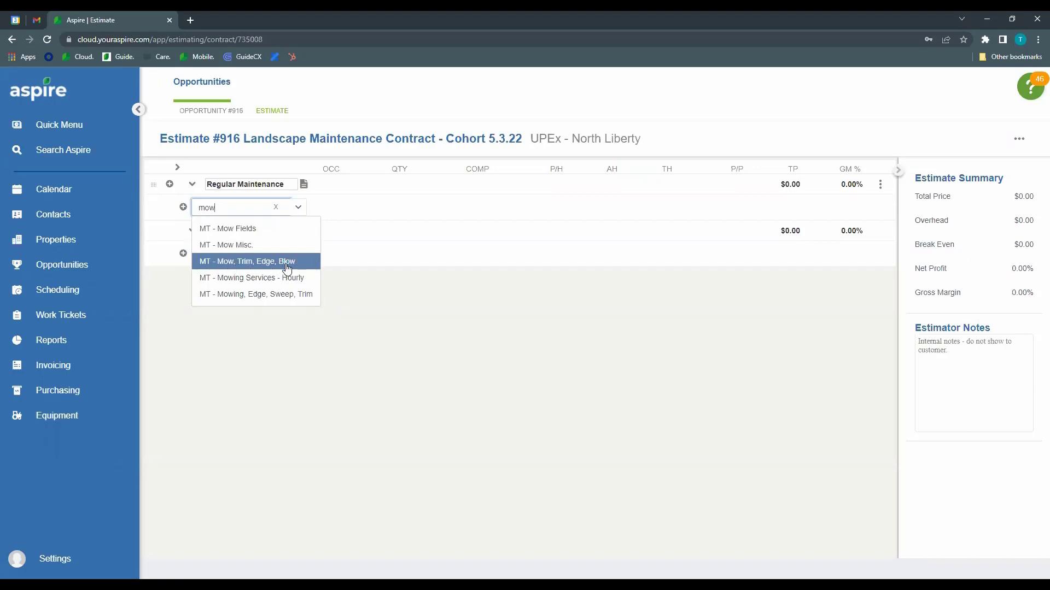
click(206, 263)
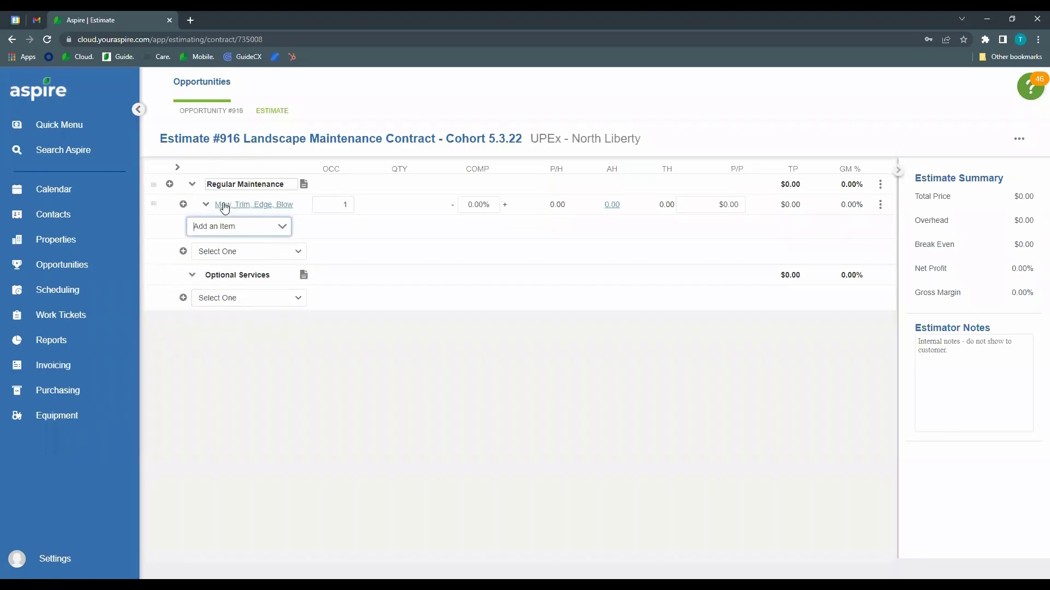
Step: Review the service details and description of Mow, Trim, Edge, Blow, and return to the estimate
click(265, 205)
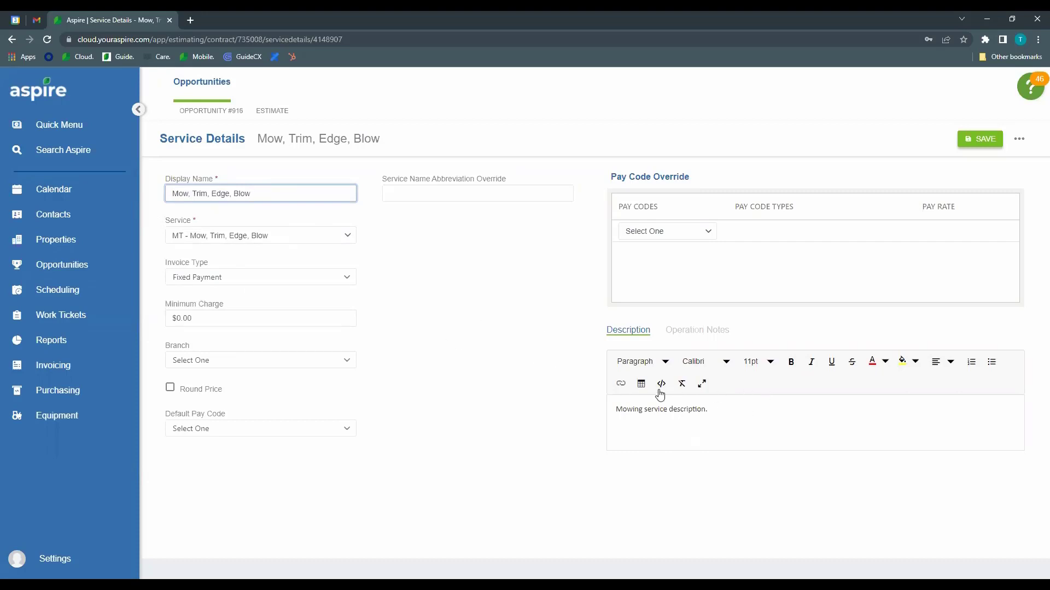
click(718, 412)
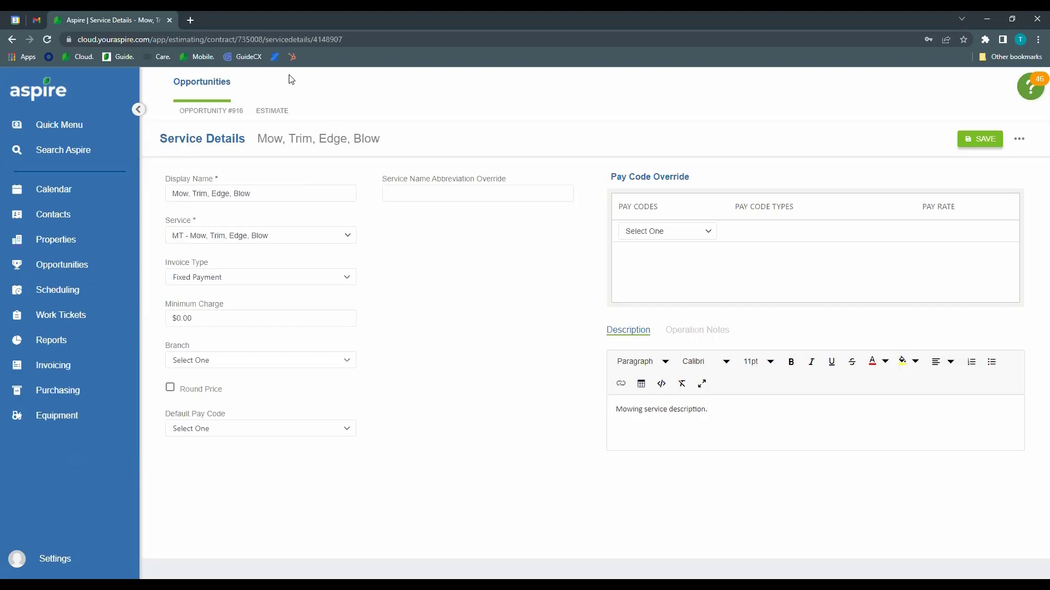
click(264, 114)
Step: Add the MT - Labor - Maintenance item to the Mow, Trim, Edge, Blow service
click(244, 228)
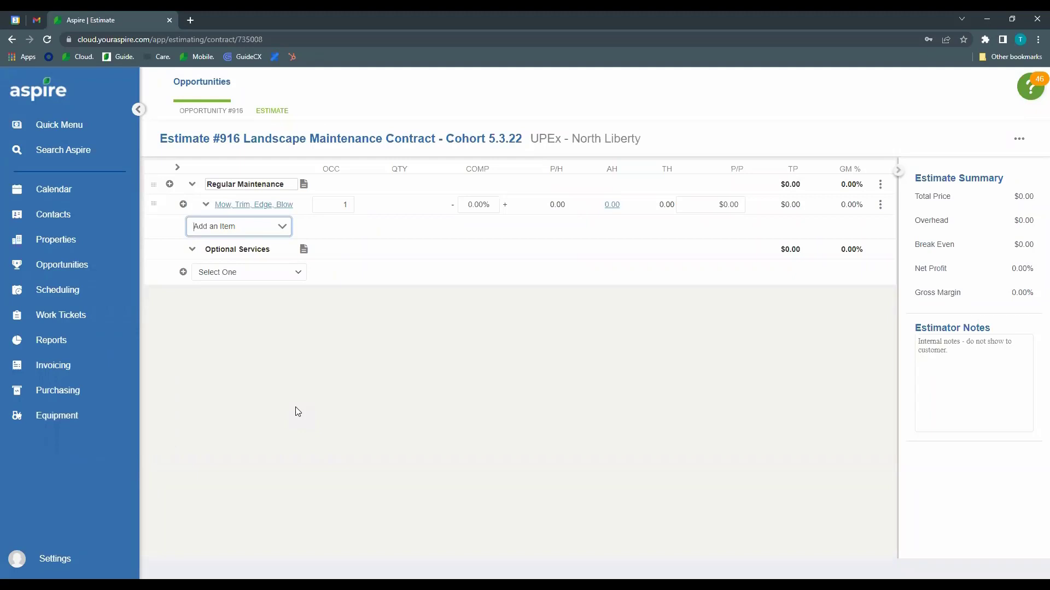
text(labor -)
scroll(291, 354, down, 2)
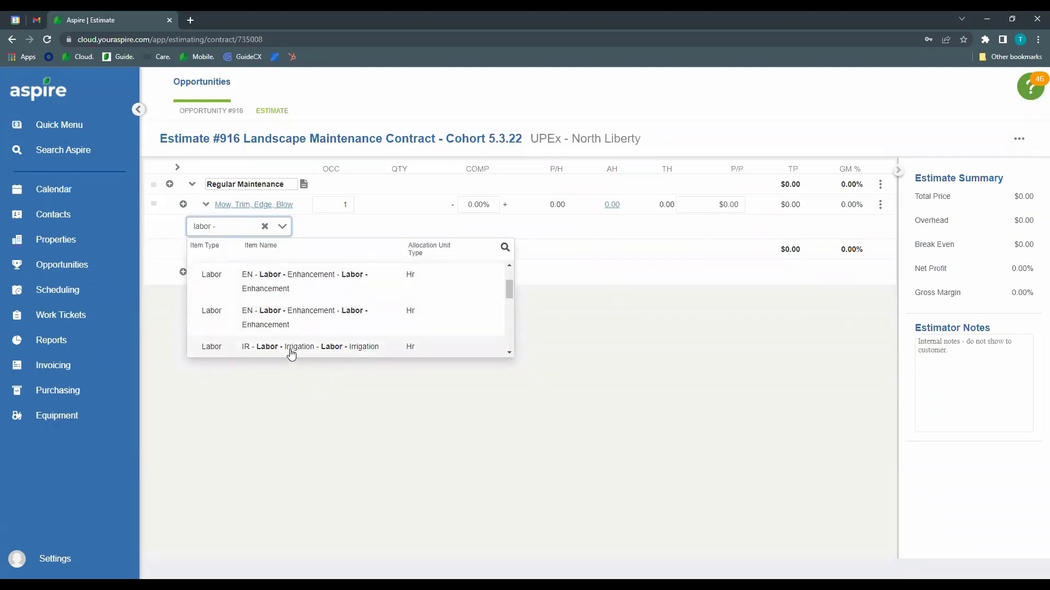
scroll(291, 355, down, 3)
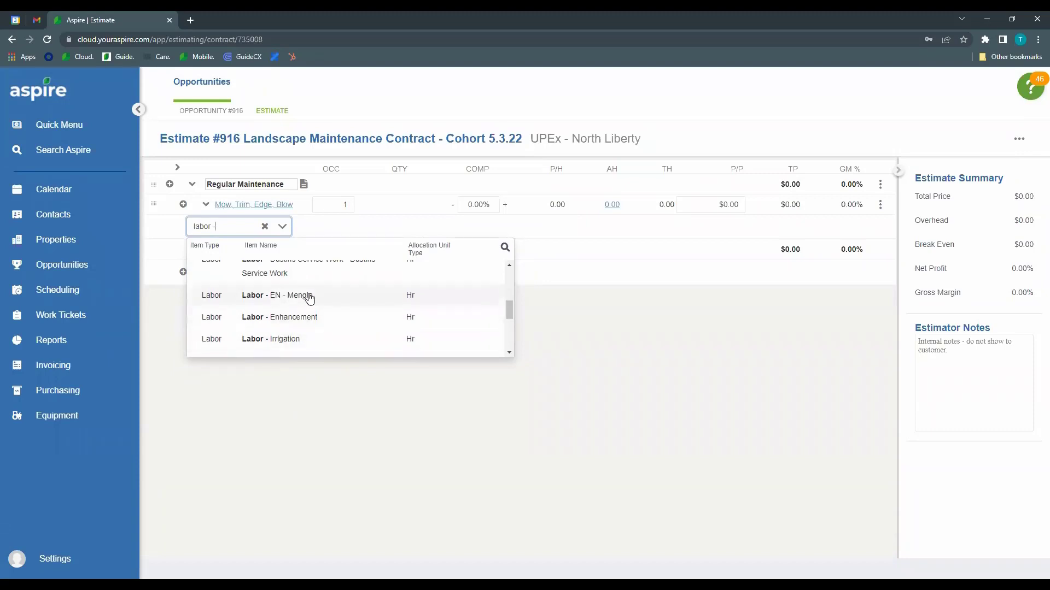
scroll(310, 300, down, 5)
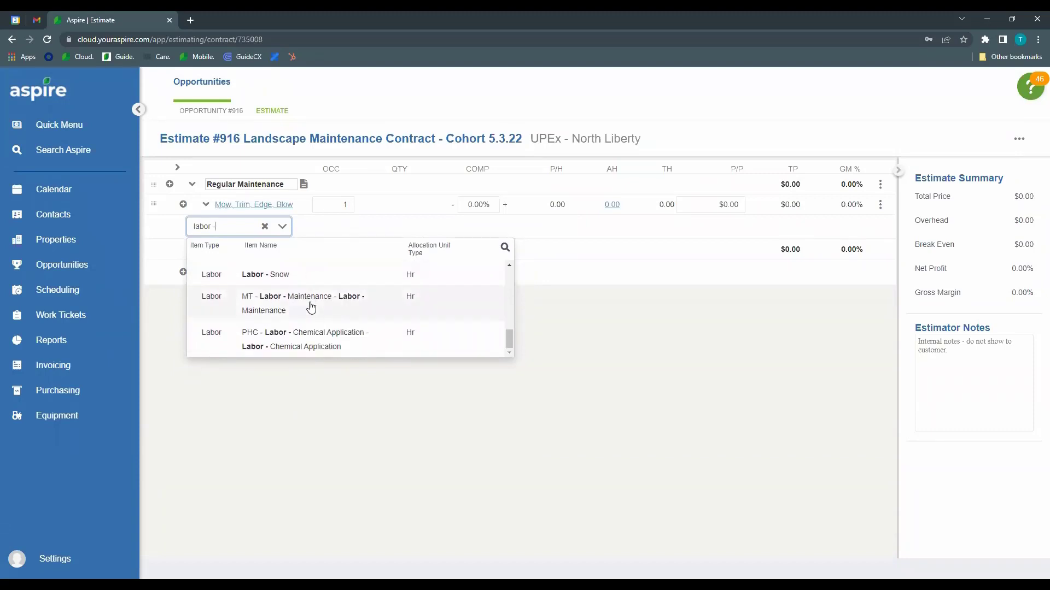
scroll(311, 309, up, 4)
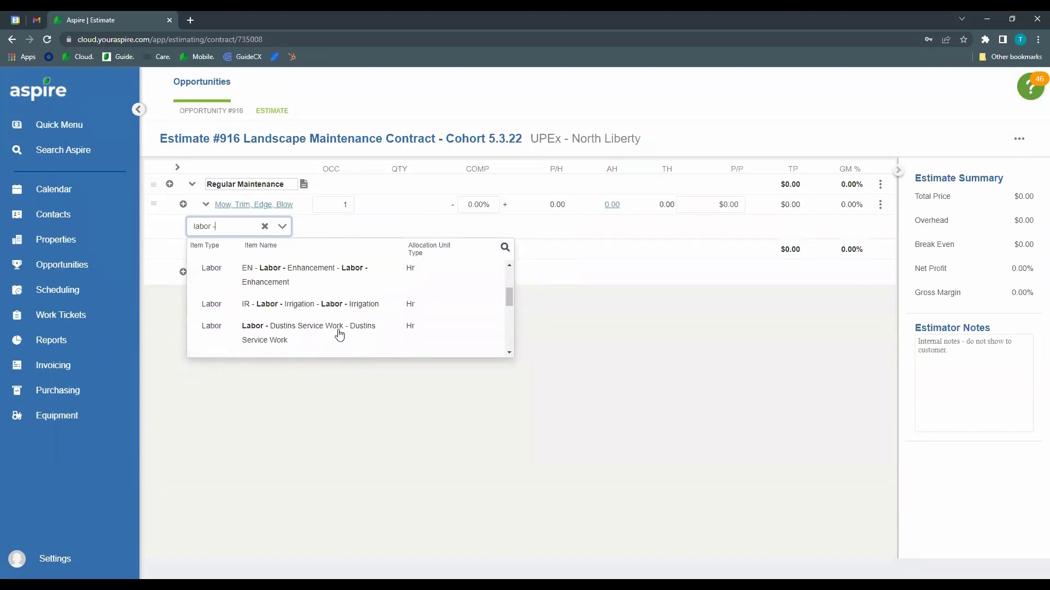
scroll(339, 334, up, 3)
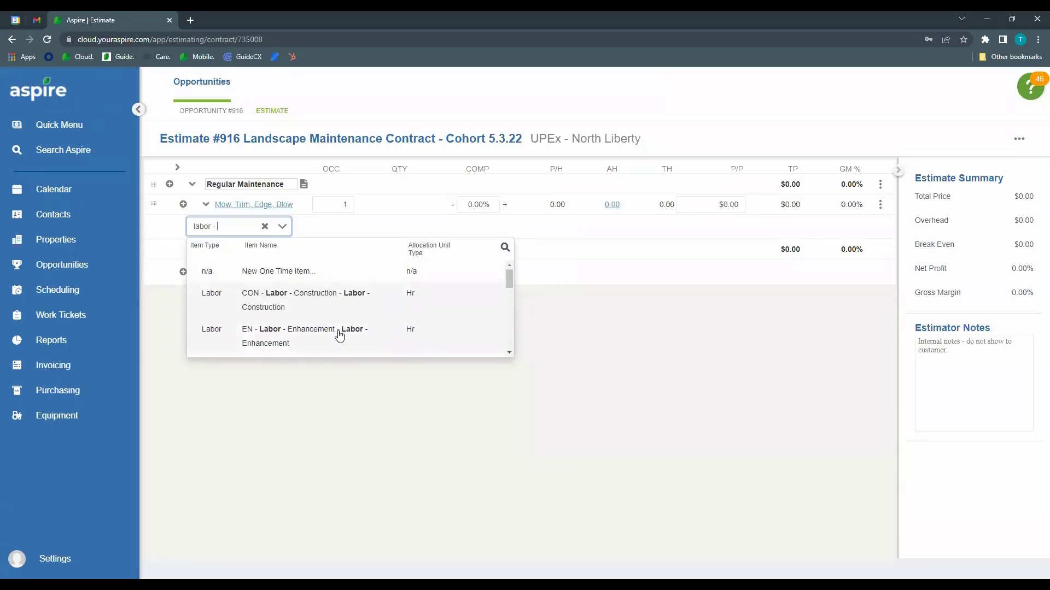
text(ma)
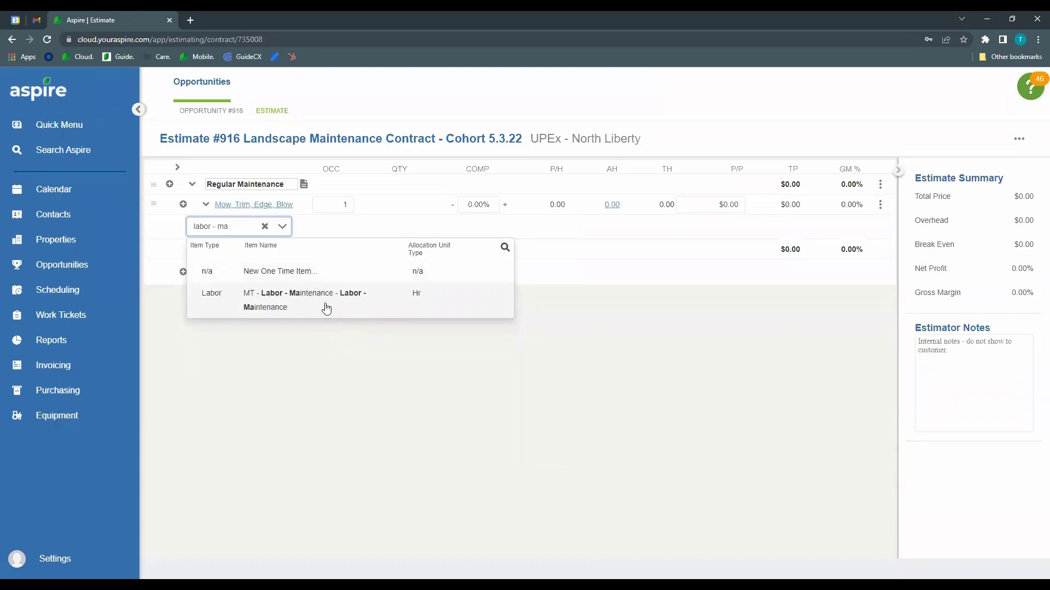
click(327, 307)
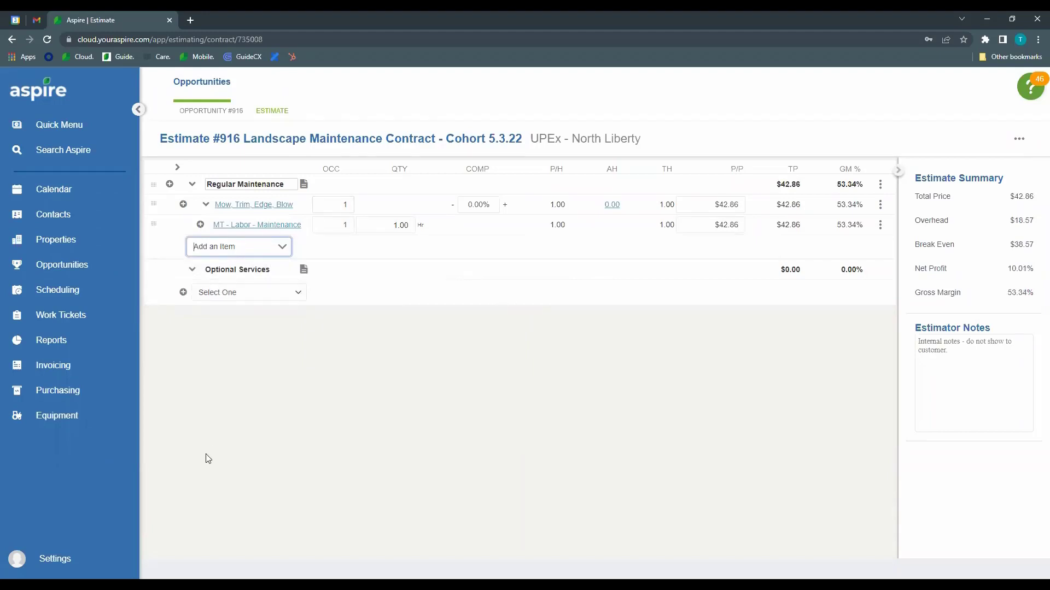
click(413, 360)
Step: Add the MT - Pruning service to the Regular Maintenance group and check its service details before returning to the estimate
click(183, 205)
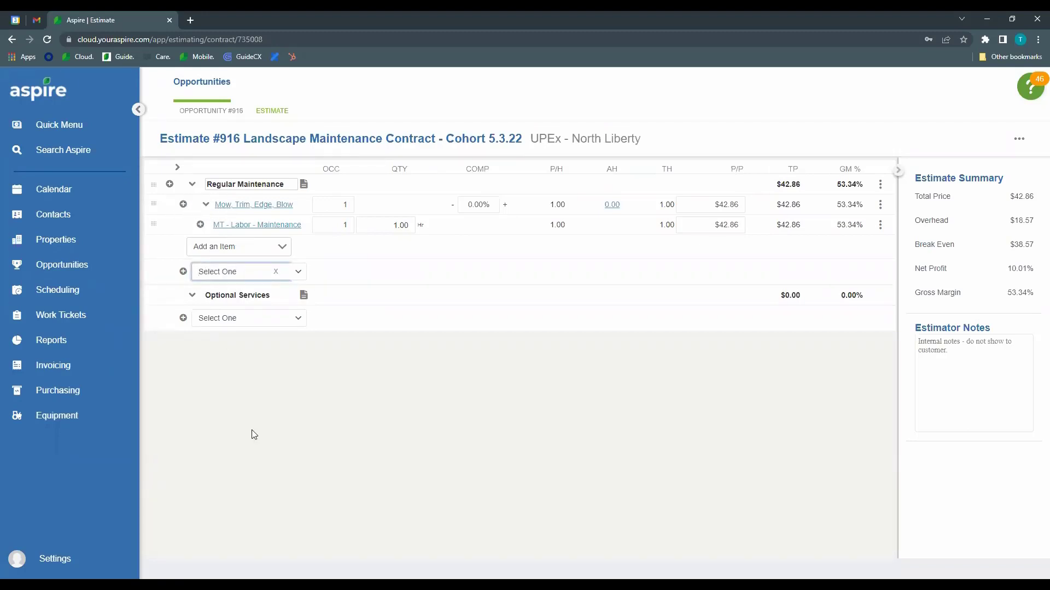
text(pruni)
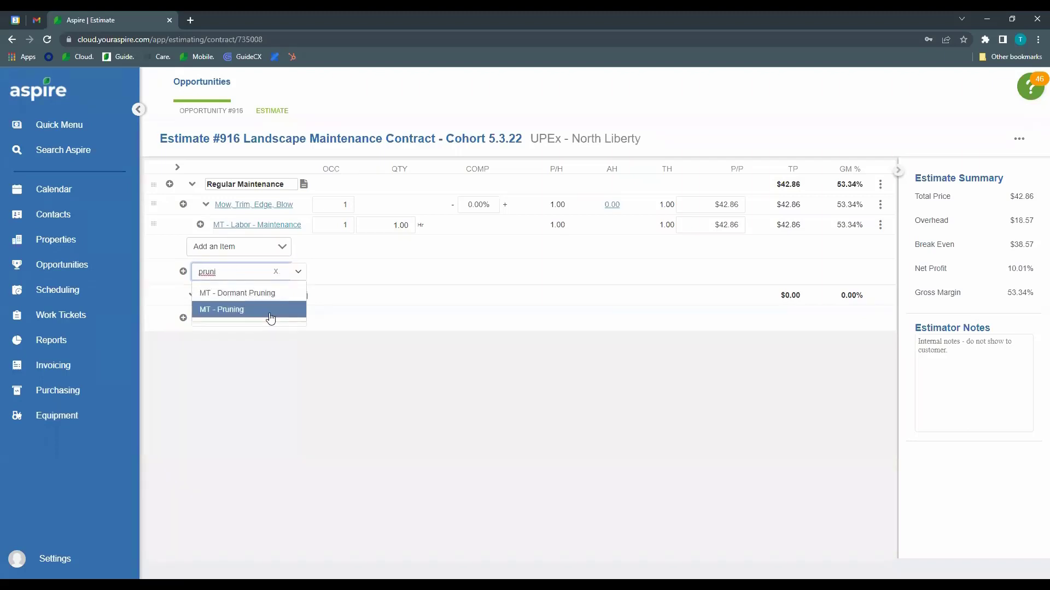
click(272, 313)
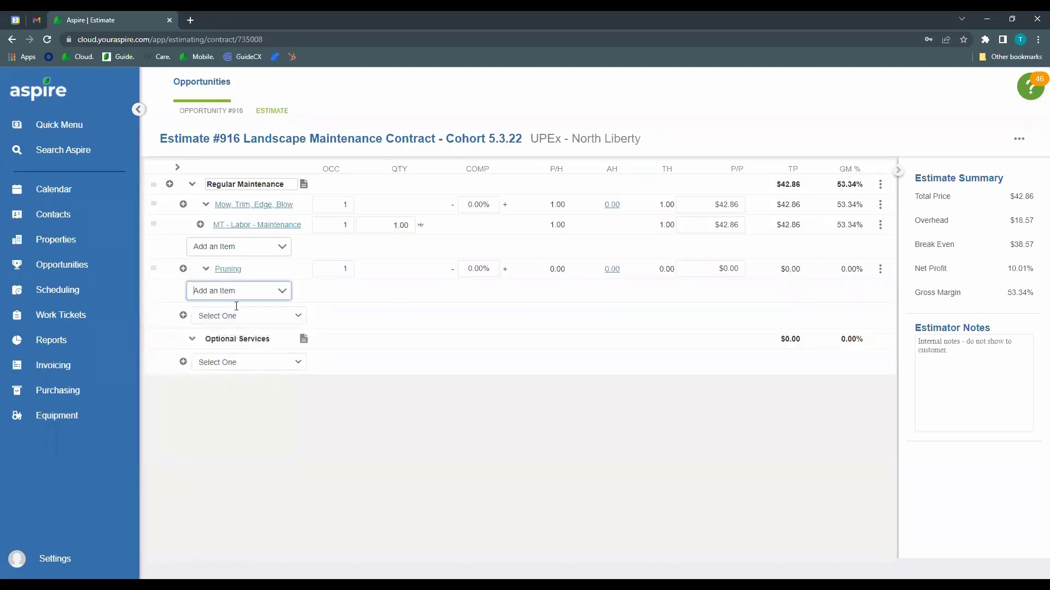
click(228, 269)
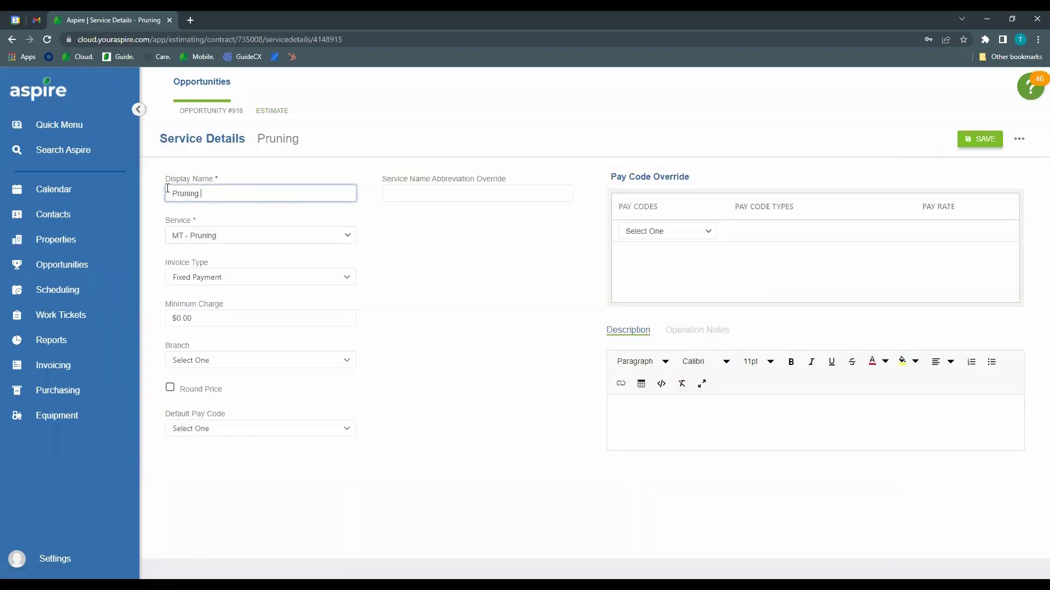
click(272, 111)
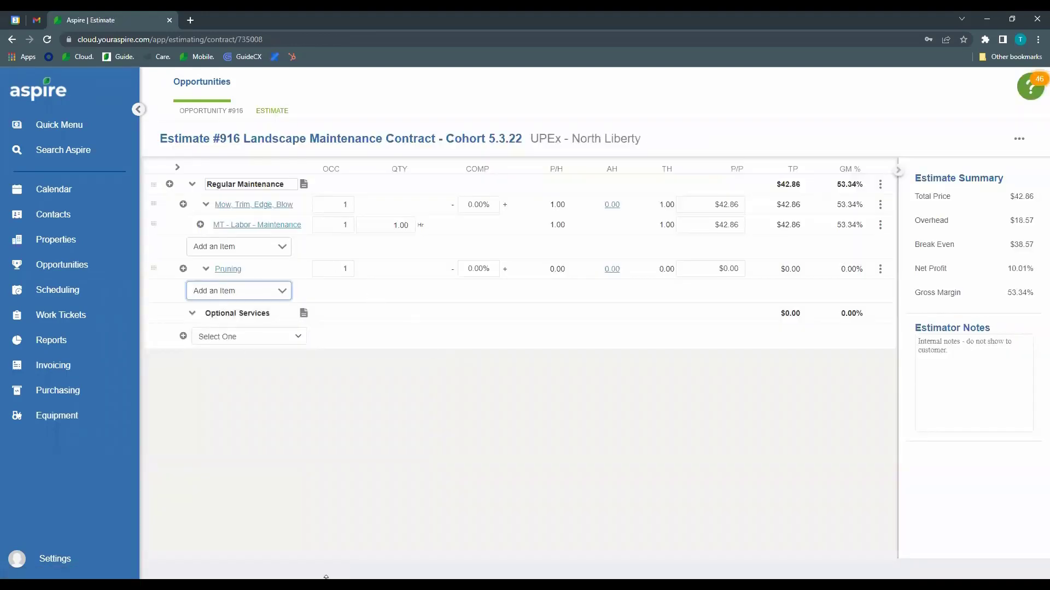
Step: Add the MT - Labor - Maintenance item to the Pruning service
text(labor )
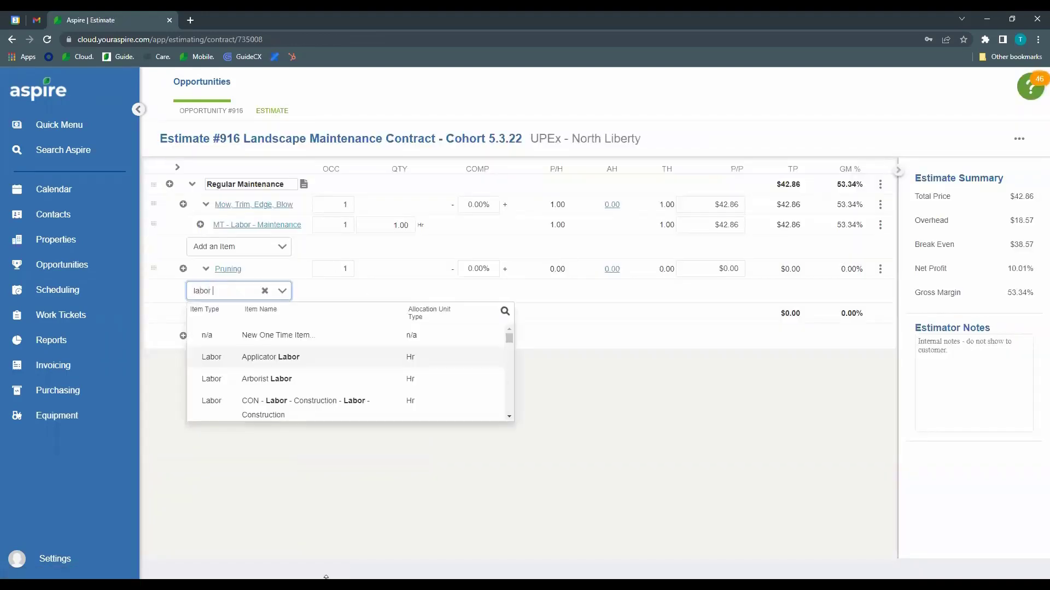
text(- main)
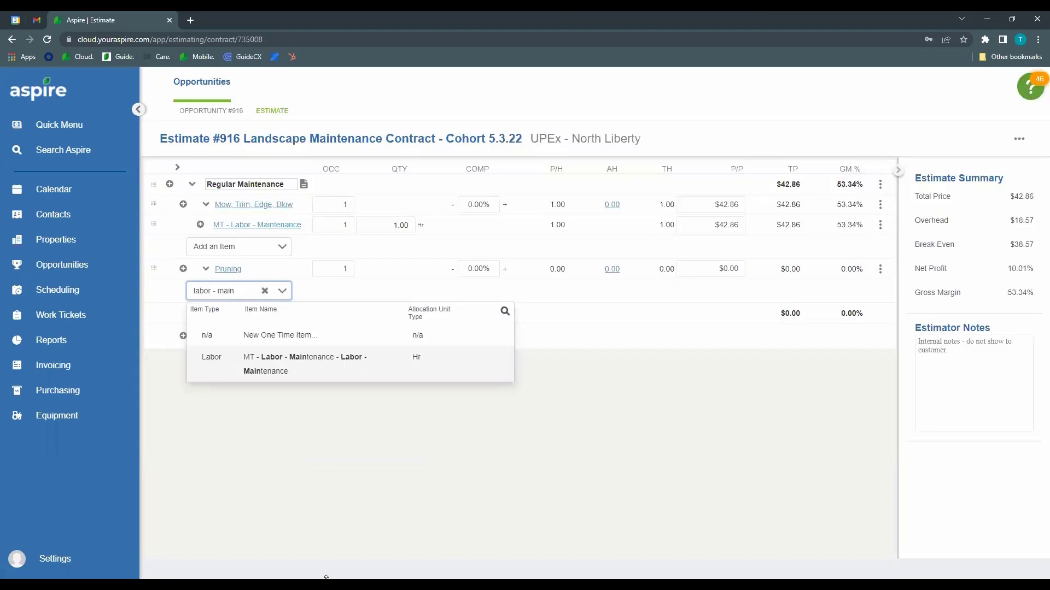
click(348, 371)
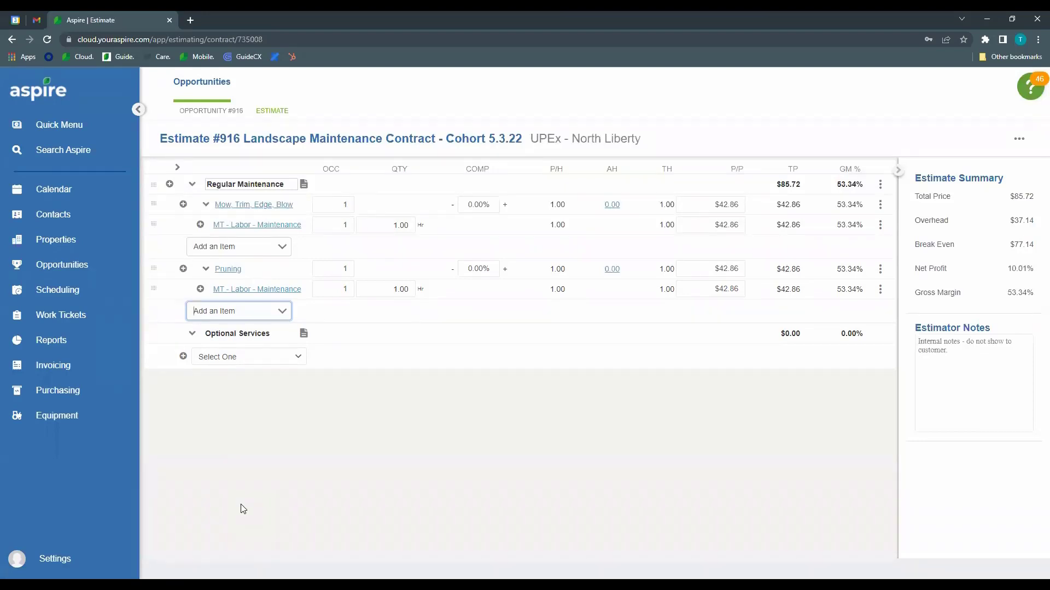
Step: Add the Dump Fee item to the Pruning service and delete it again
text(dump)
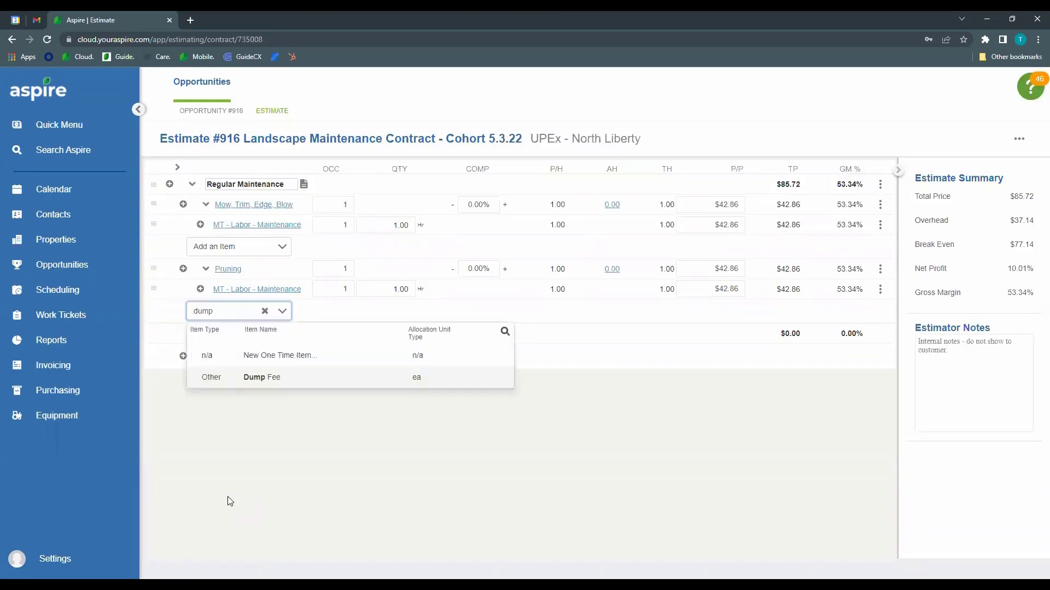
click(295, 375)
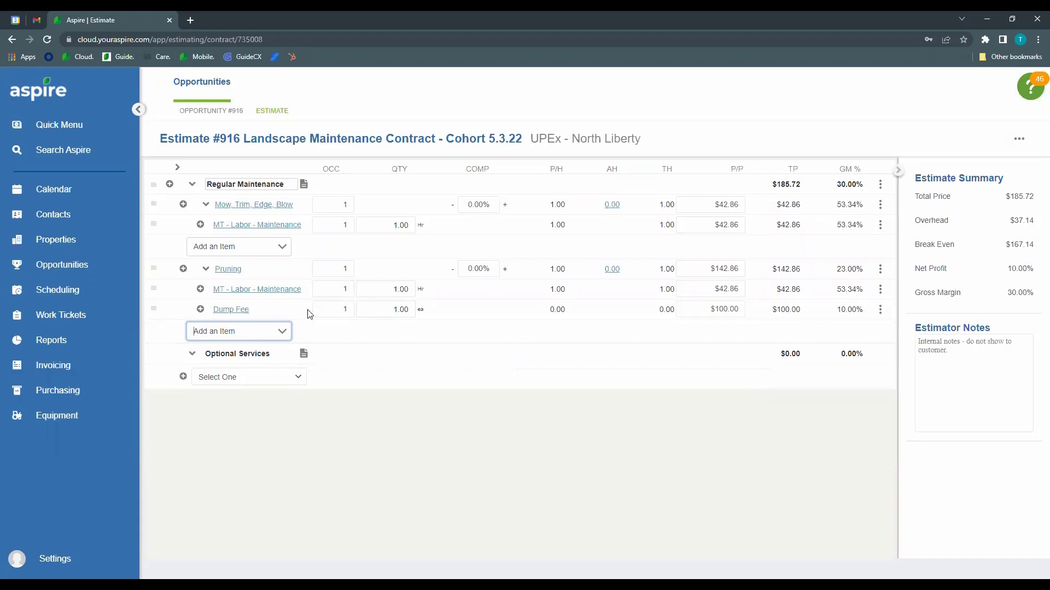
right_click(278, 308)
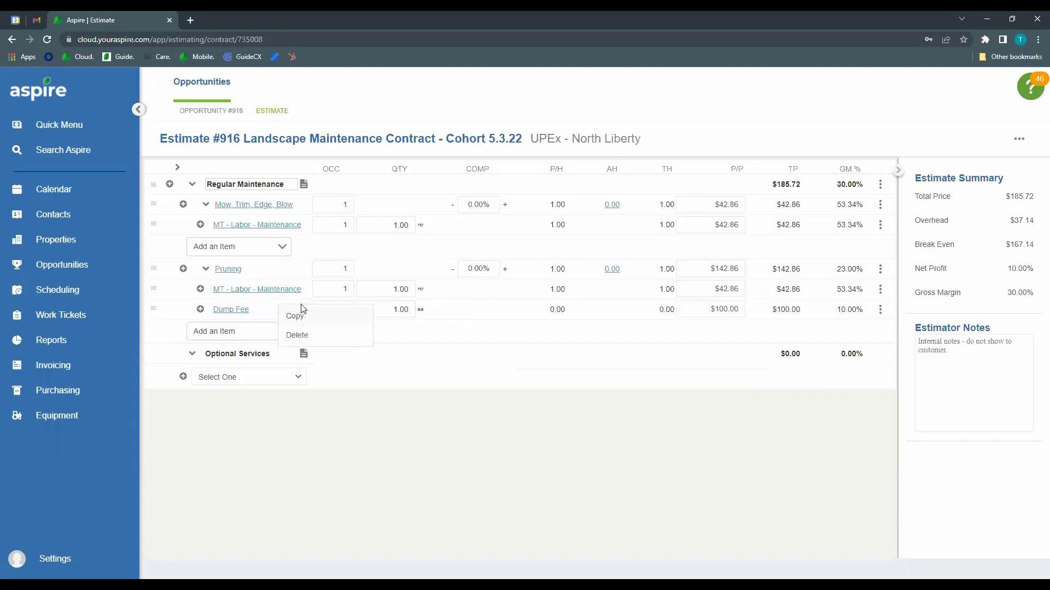
click(297, 337)
click(588, 368)
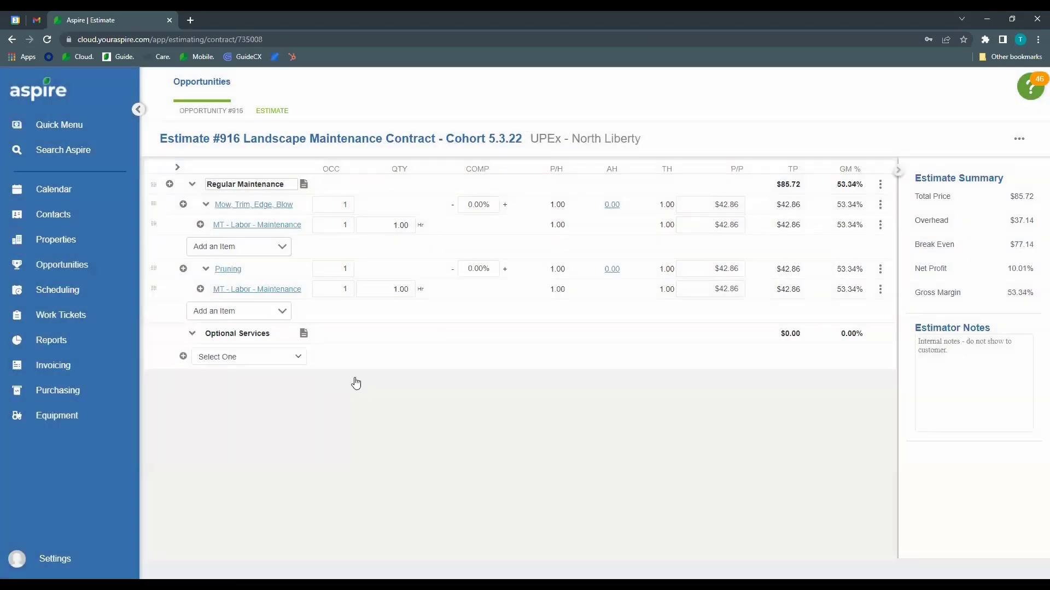
Step: Add the MT - Bed Maintenance service to the Regular Maintenance group with an MT - Labor - Maintenance item
click(183, 269)
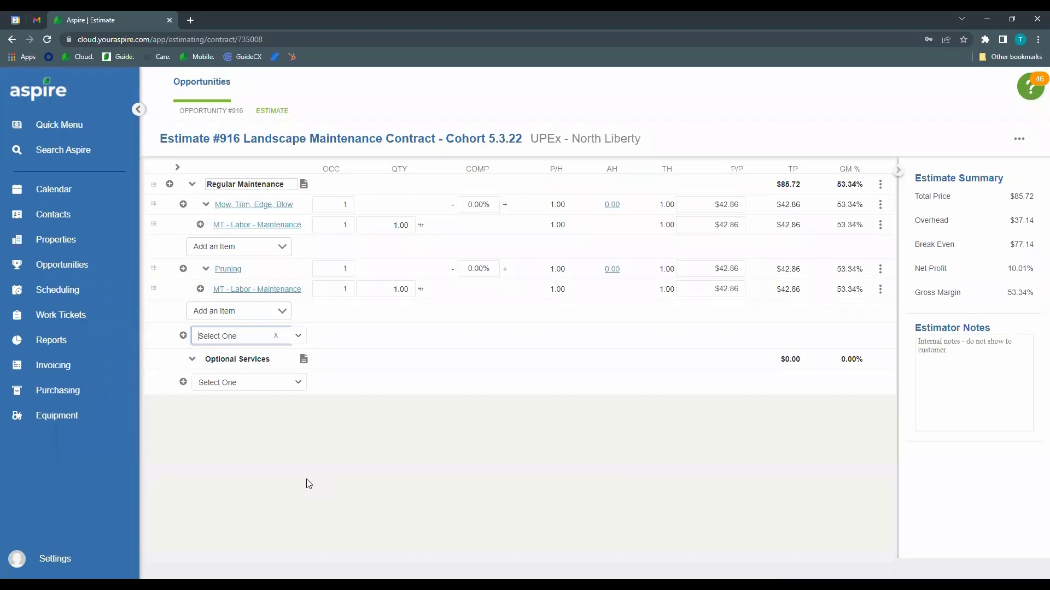
text(bed ma)
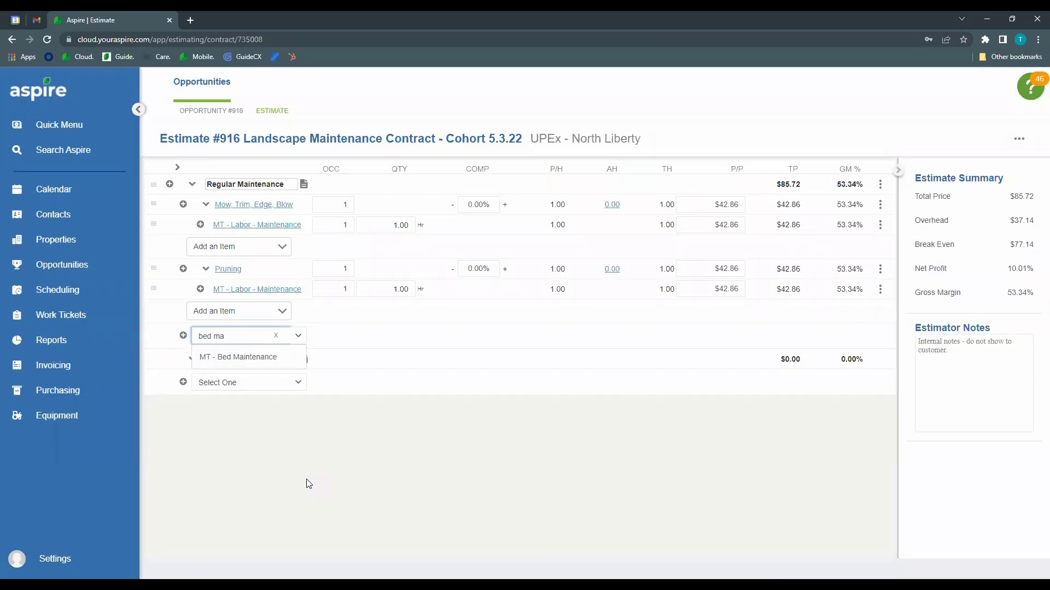
click(241, 360)
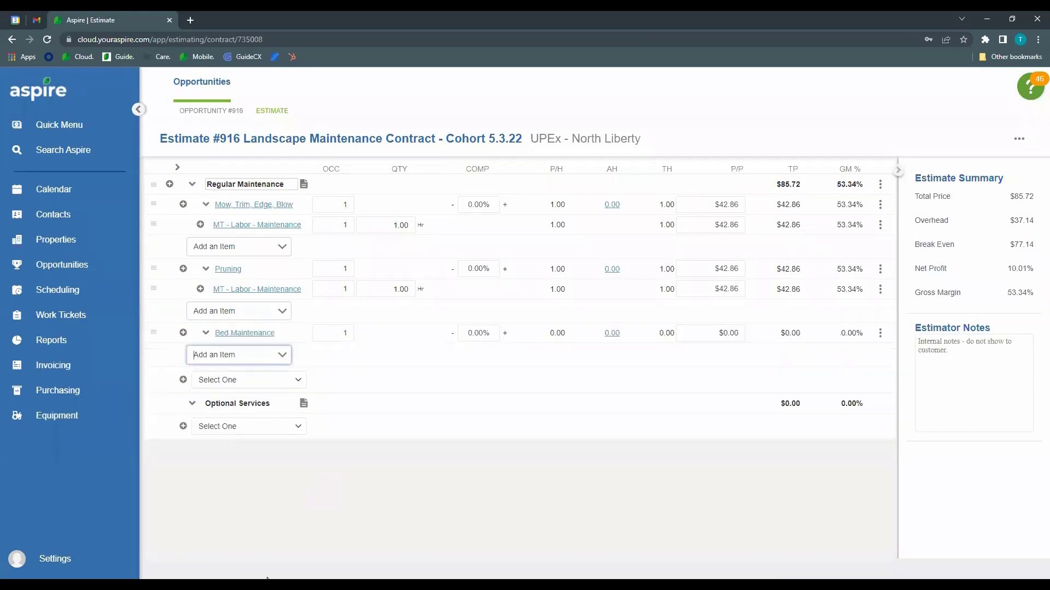
text(labor - m)
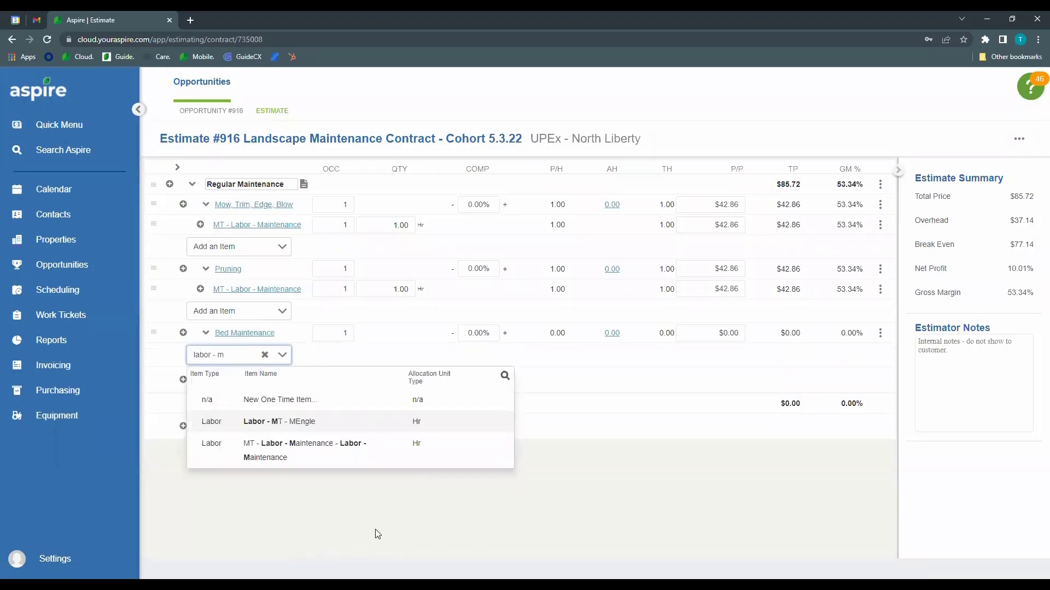
click(336, 454)
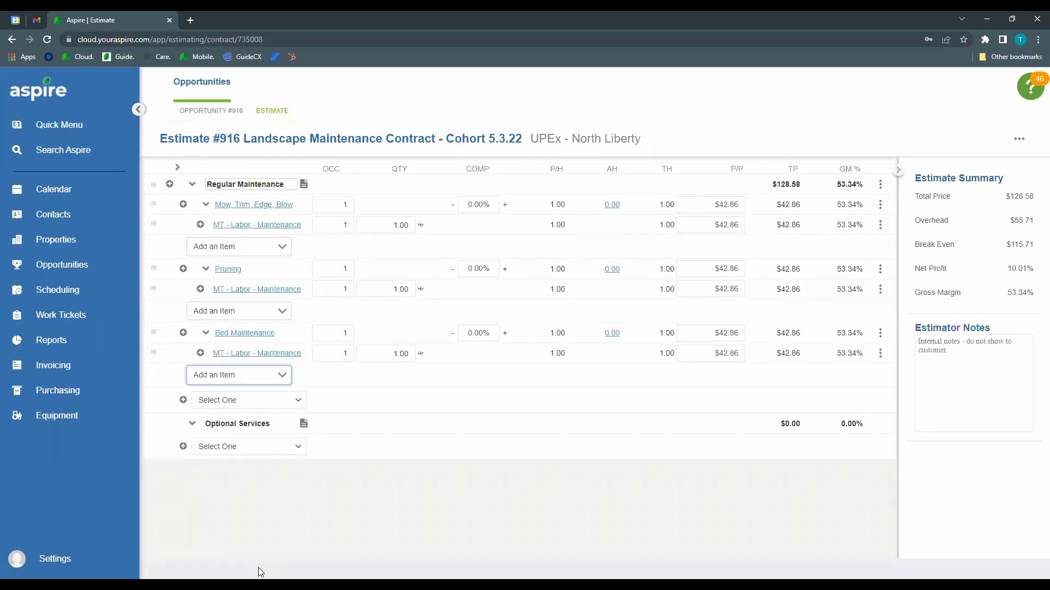
Step: Add the Roundup material item to the Bed Maintenance service
text(r)
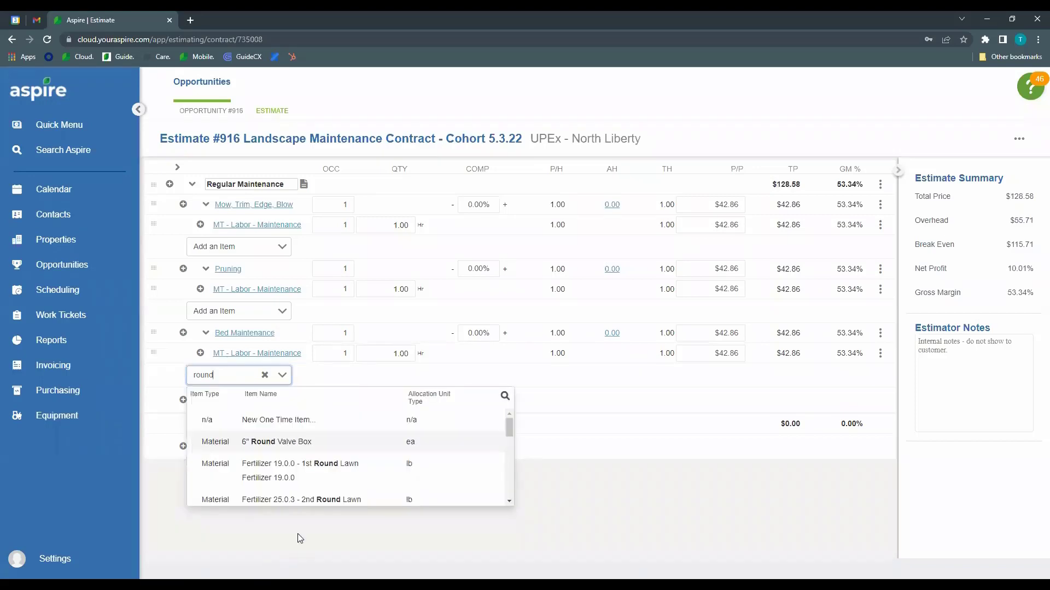
text(oundup)
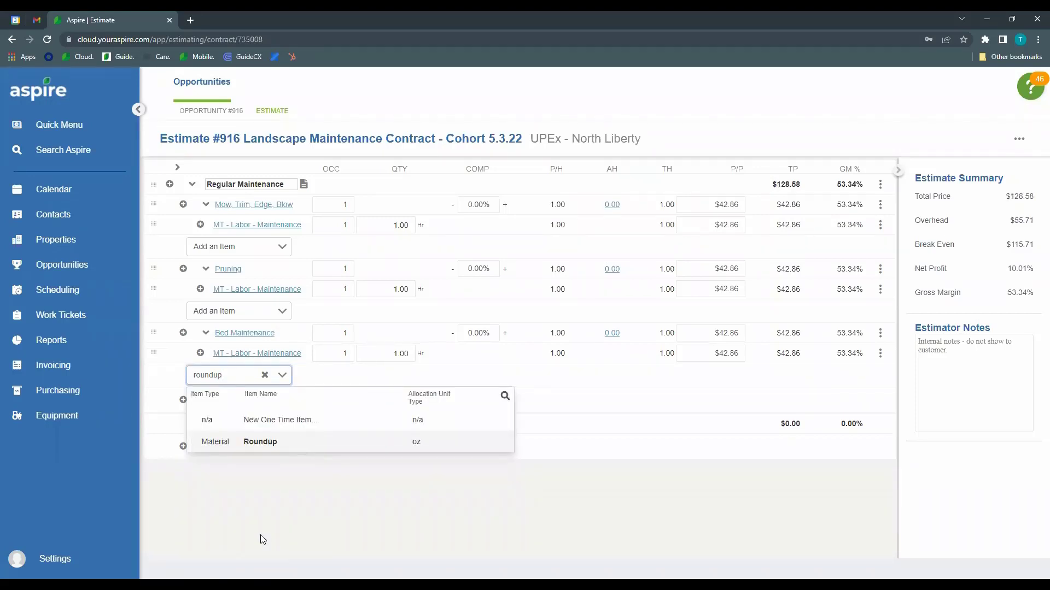
click(359, 440)
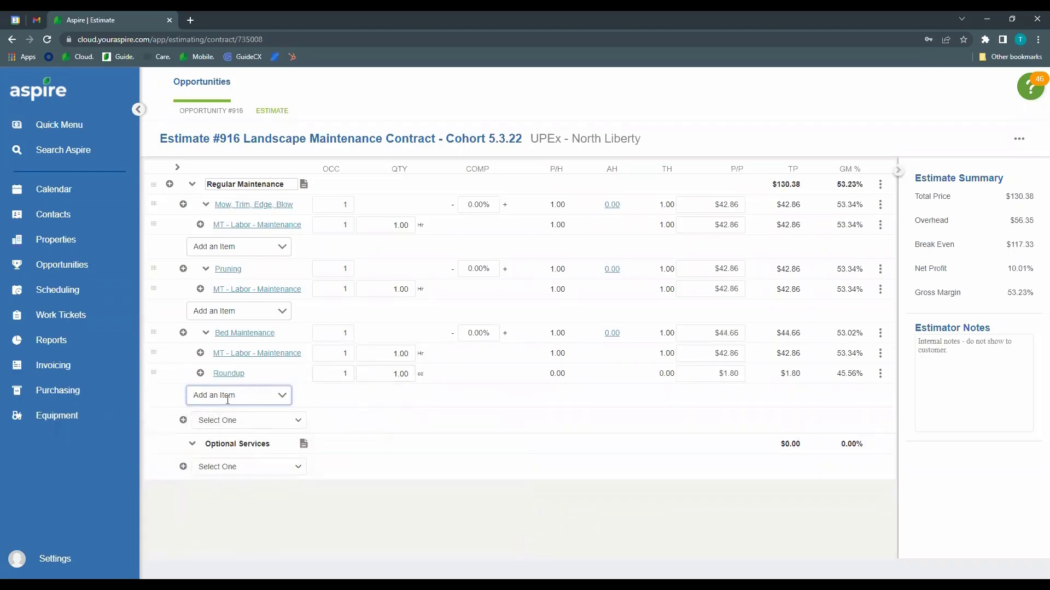
click(283, 398)
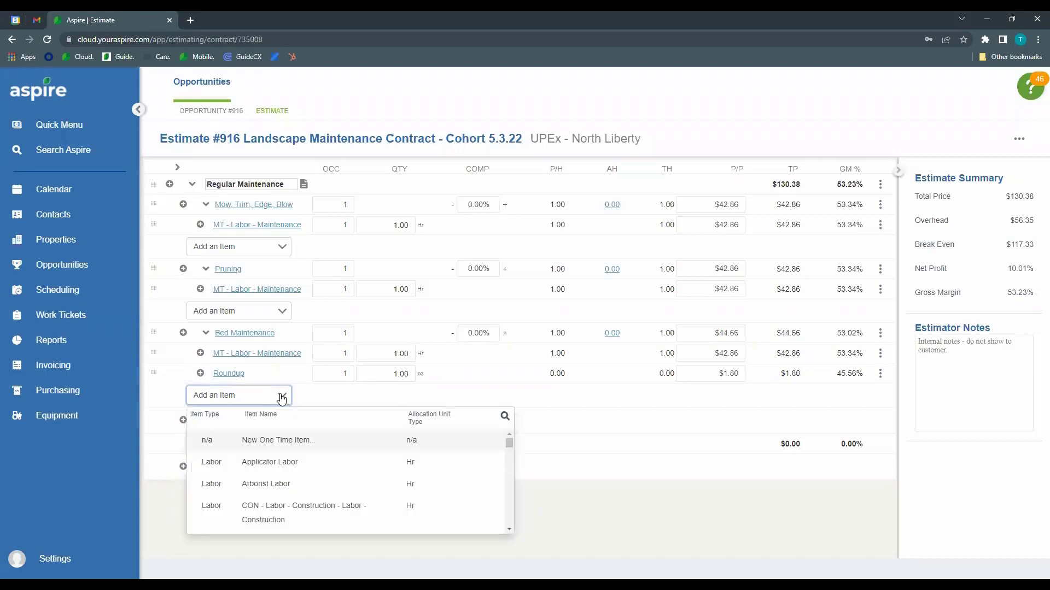
scroll(312, 472, down, 5)
scroll(311, 481, up, 4)
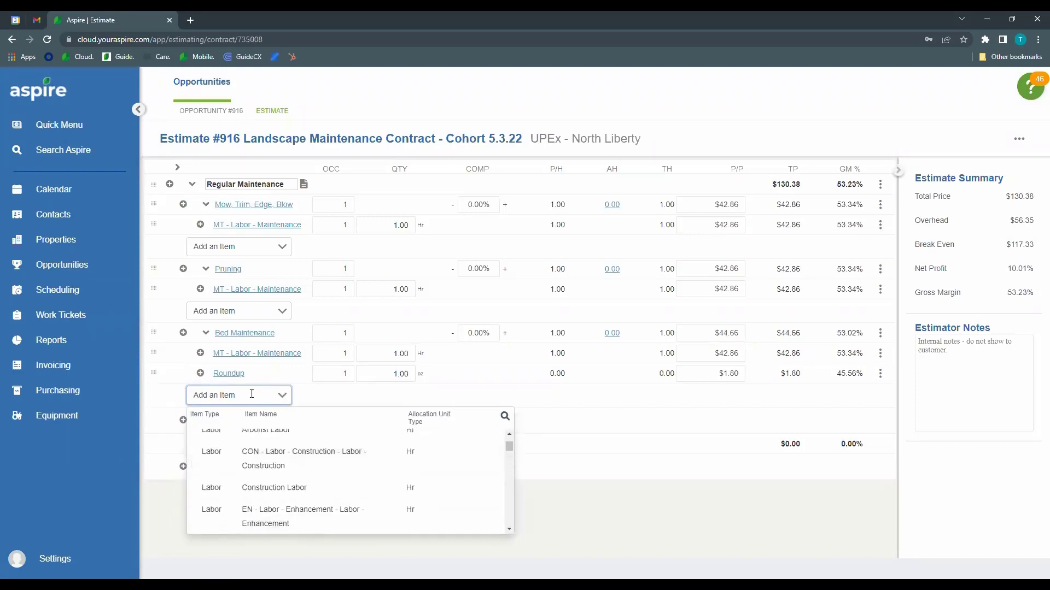
click(168, 399)
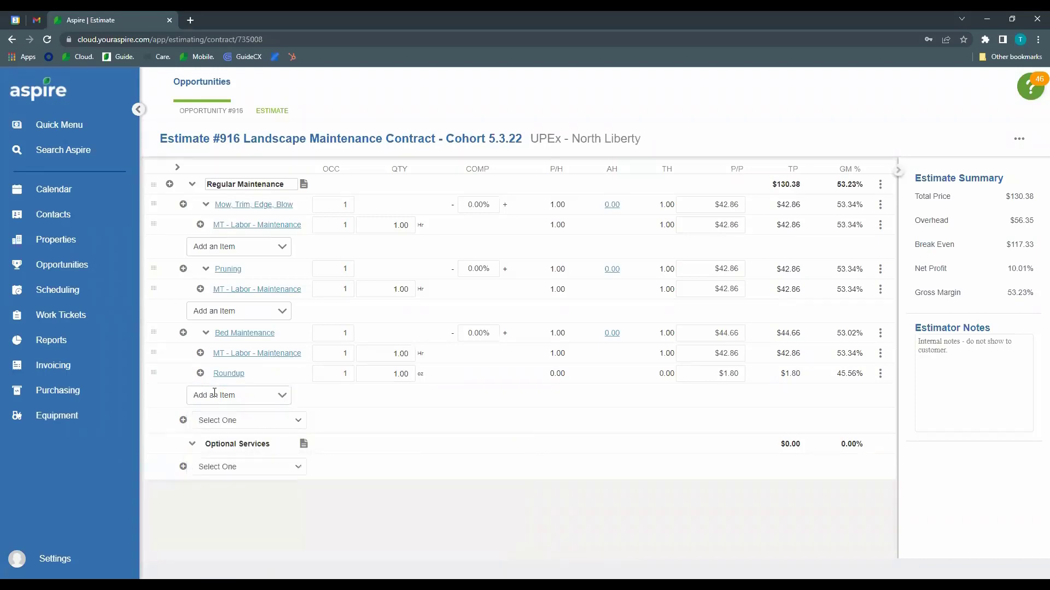
click(215, 394)
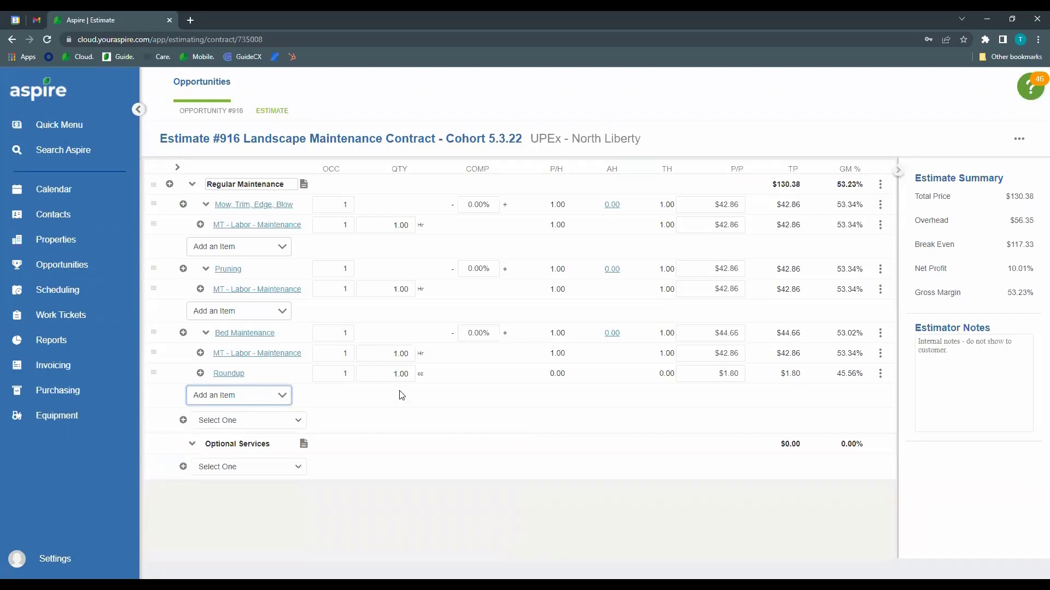
Step: In the Bed Maintenance service, set the Roundup quantity to 4 oz and the MT - Labor - Maintenance quantity to 2 hours
click(407, 374)
text(4)
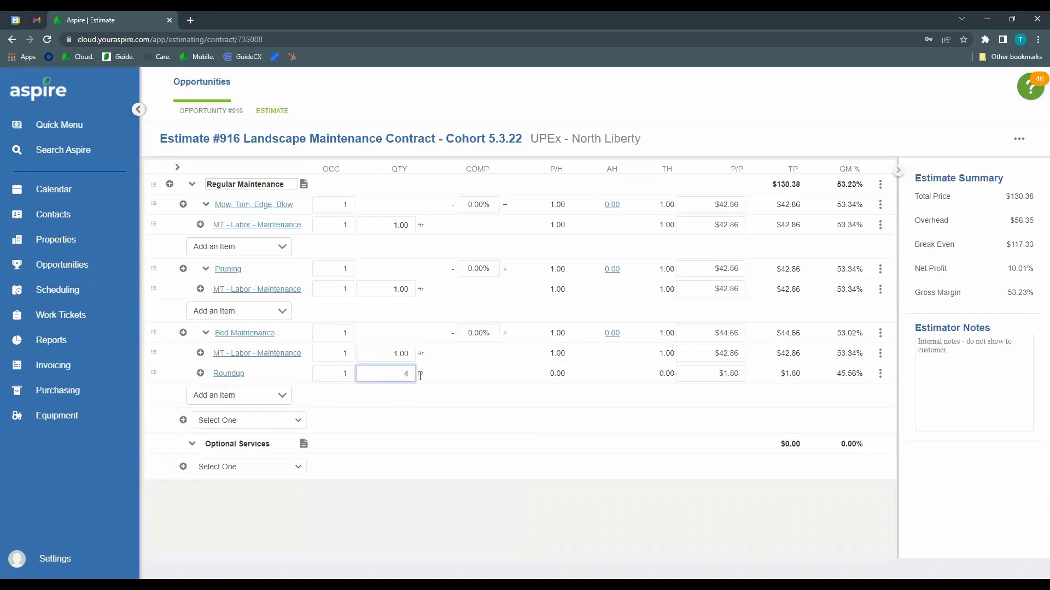
click(427, 389)
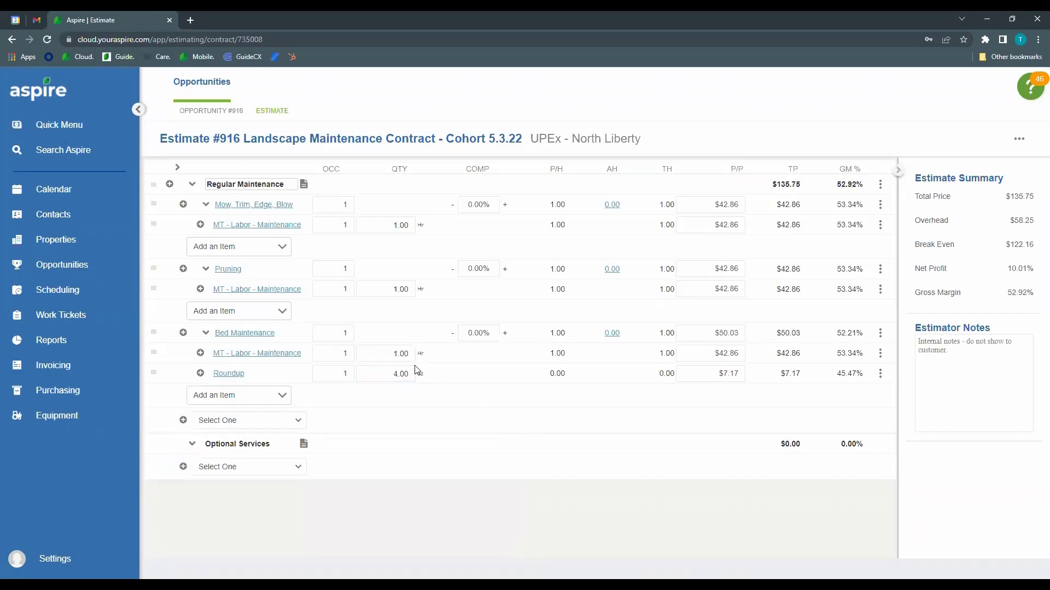
click(396, 352)
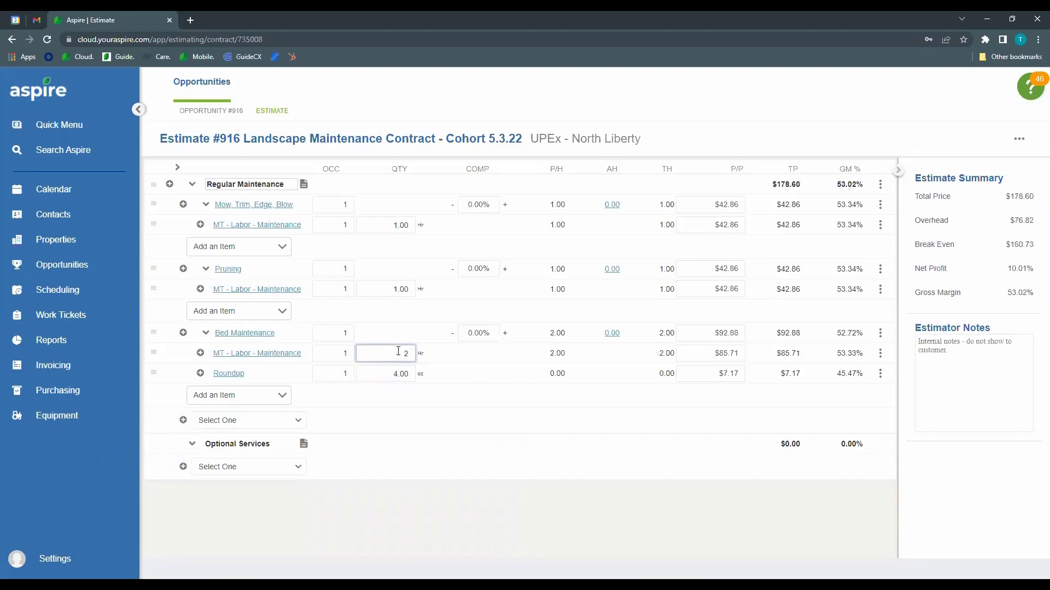
click(415, 390)
Step: Set the occurrences to 30 for Mow, Trim, Edge, Blow, 3 for Pruning and 15 for Bed Maintenance
click(341, 200)
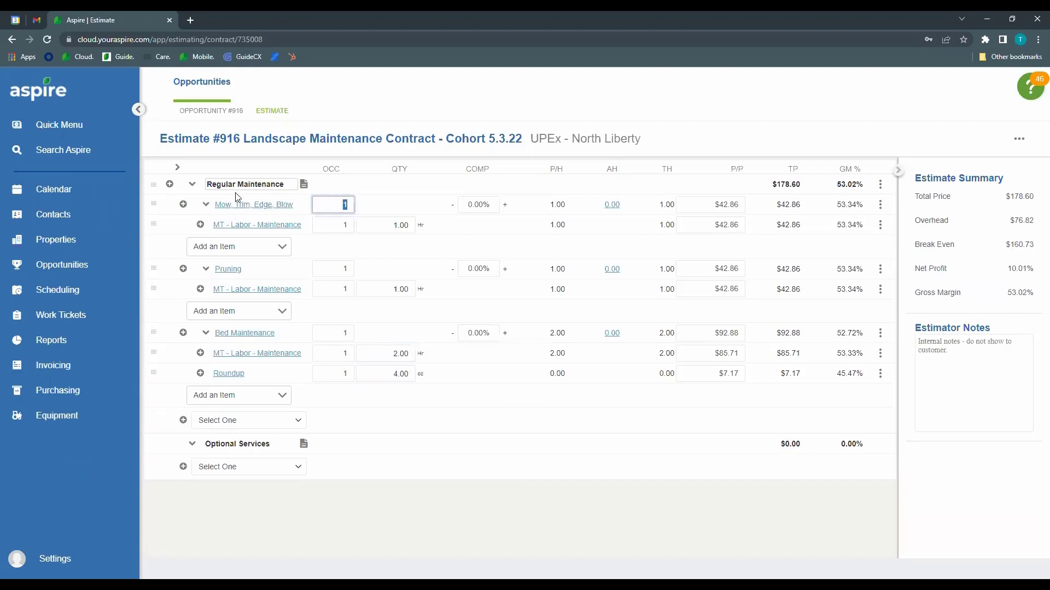
click(369, 200)
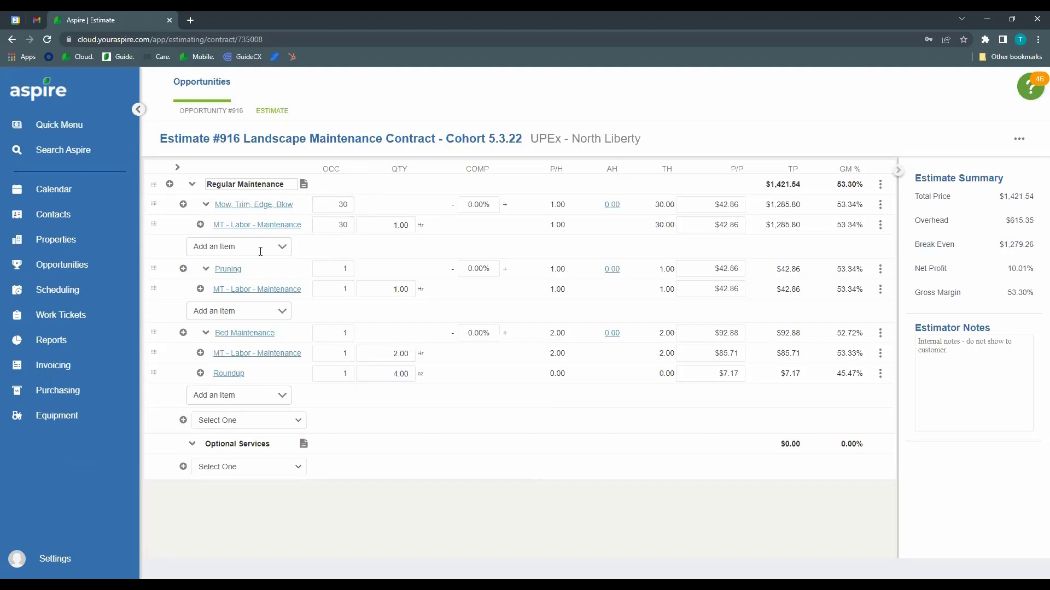
click(338, 267)
click(390, 268)
click(343, 334)
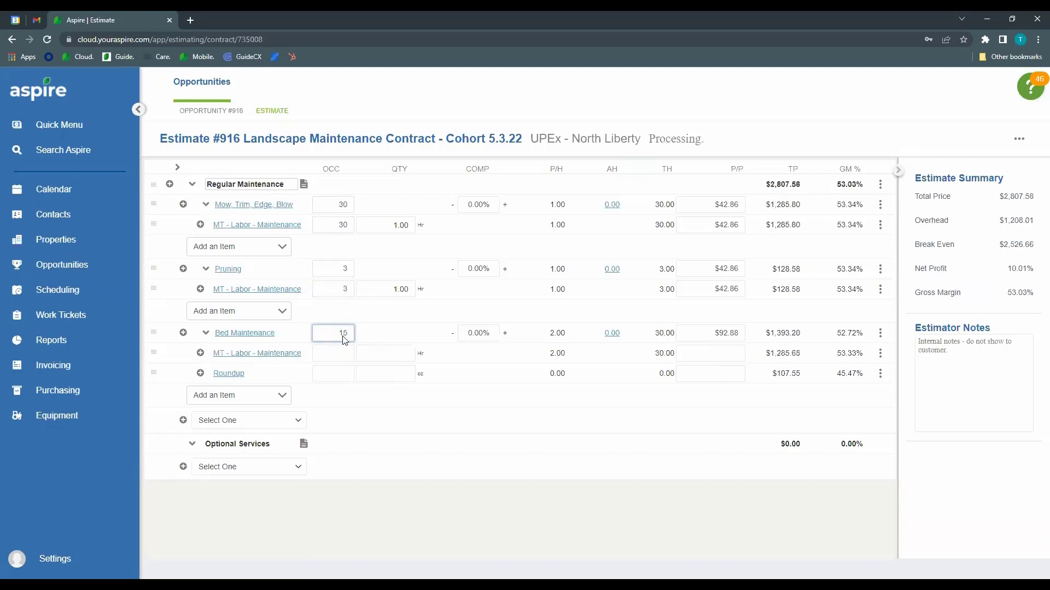
click(422, 403)
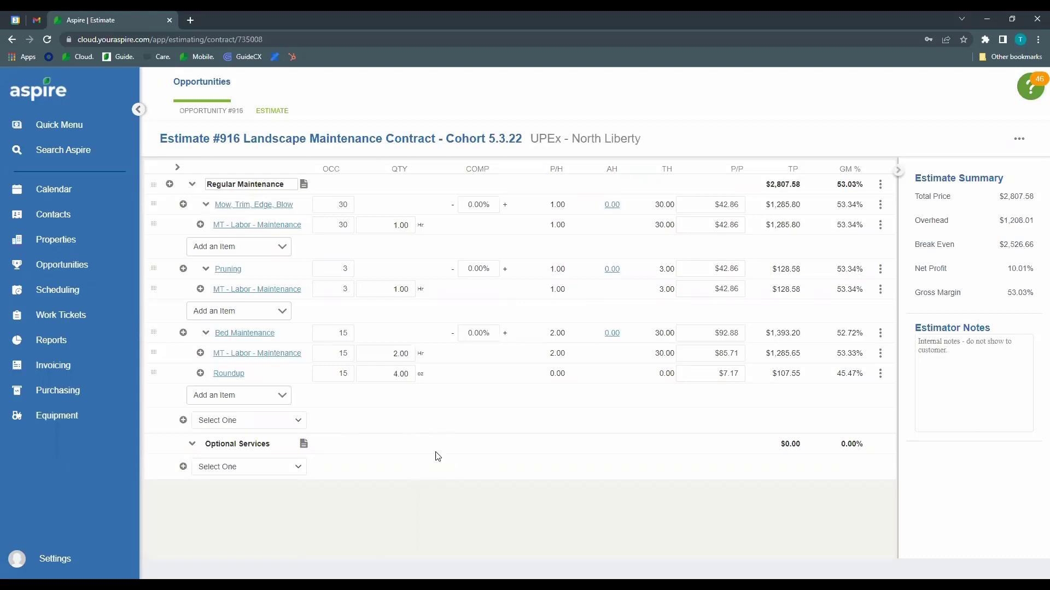
Step: Add the EN - Turf Aeration & Overseeding service to the Optional Services group
click(266, 469)
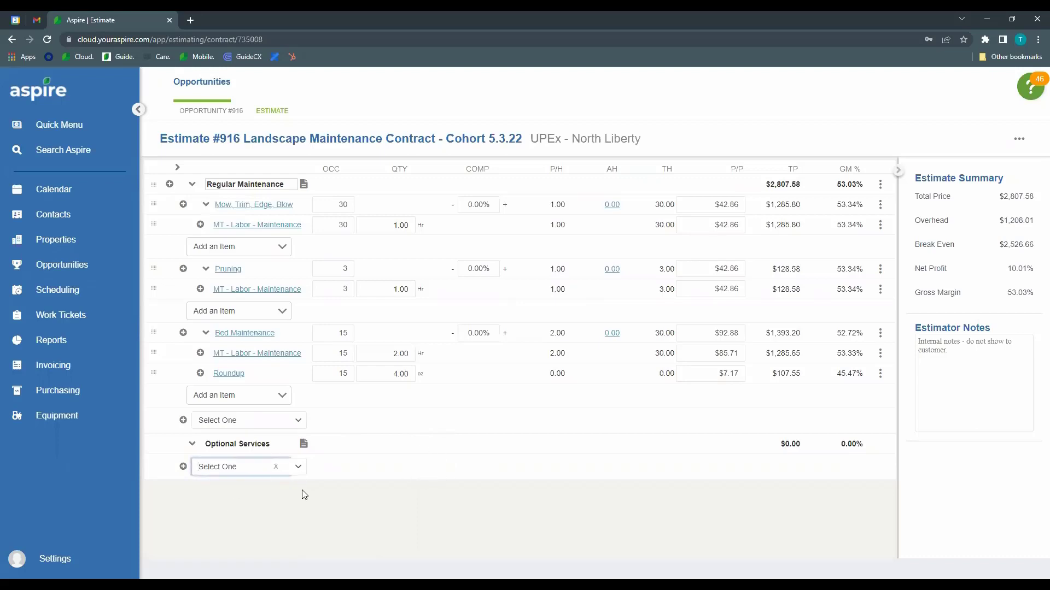
text(turf)
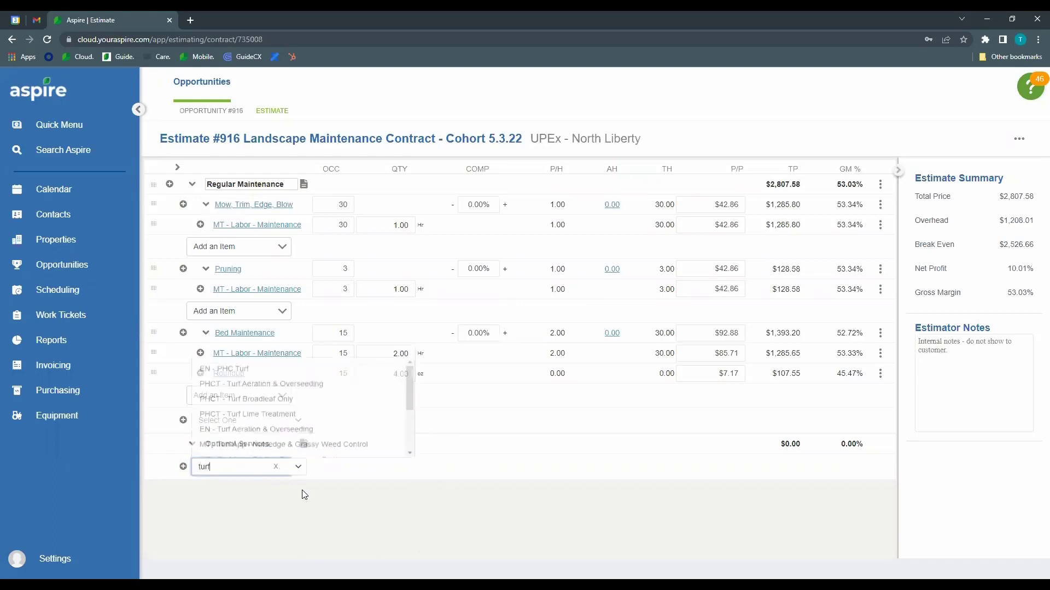
scroll(350, 401, down, 1)
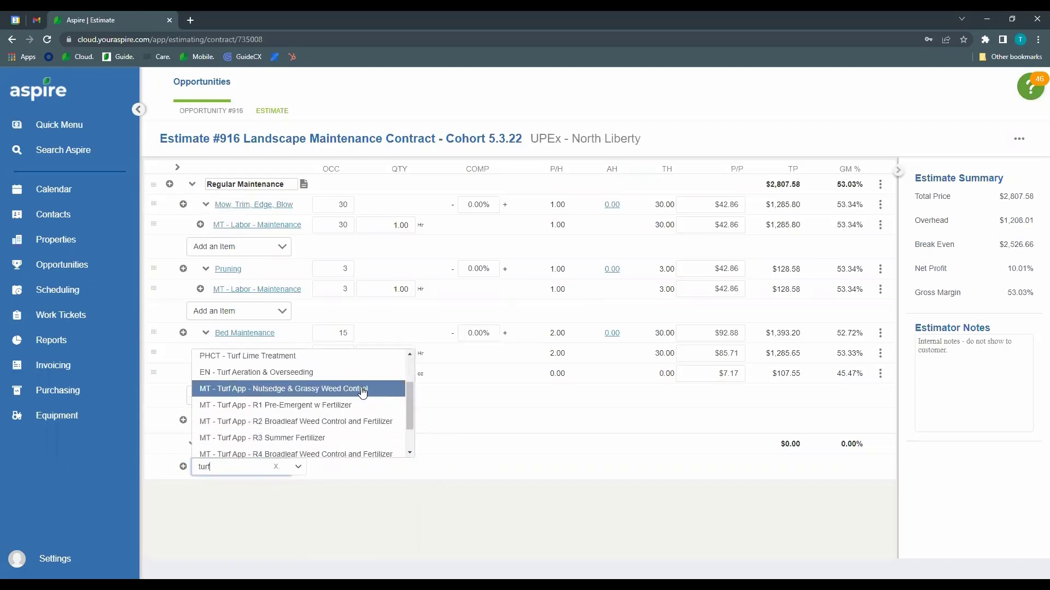
scroll(336, 403, up, 1)
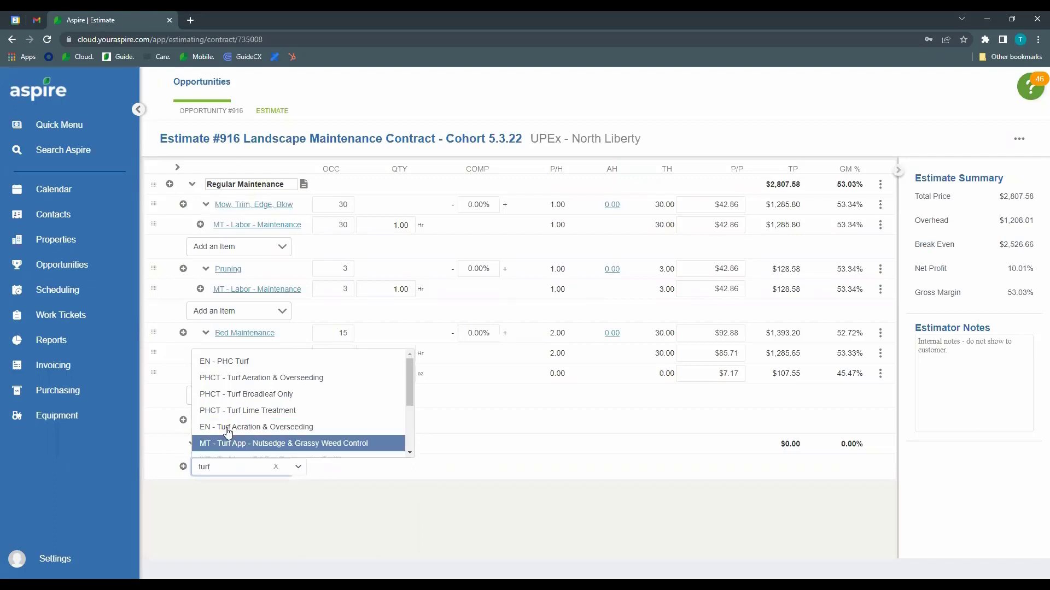
click(253, 429)
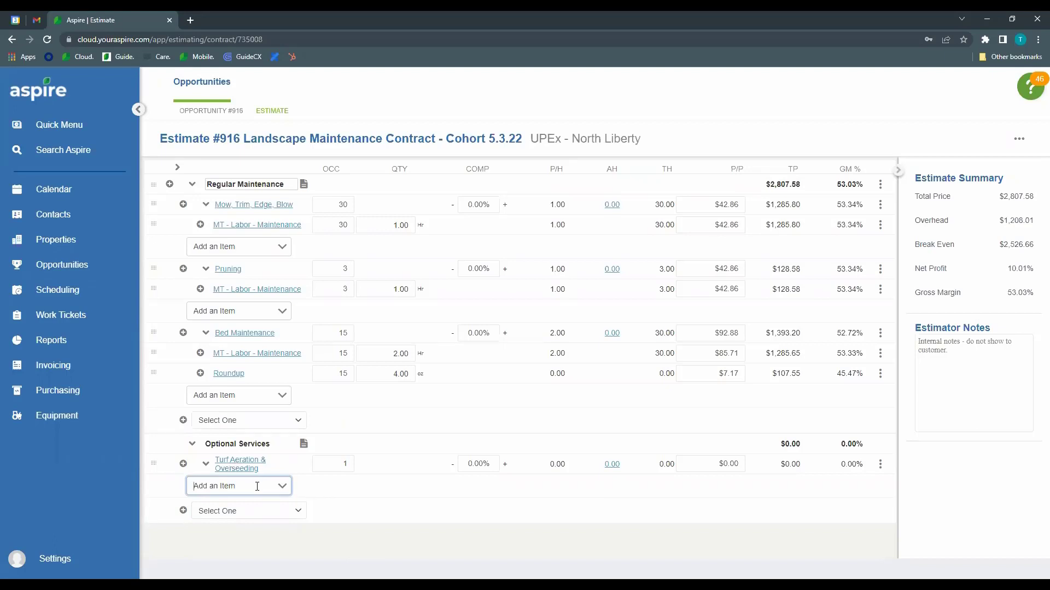
Step: Add the EN - Labor - Enhancement item to the Turf Aeration & Overseeding service
click(345, 485)
click(236, 486)
text(labor -)
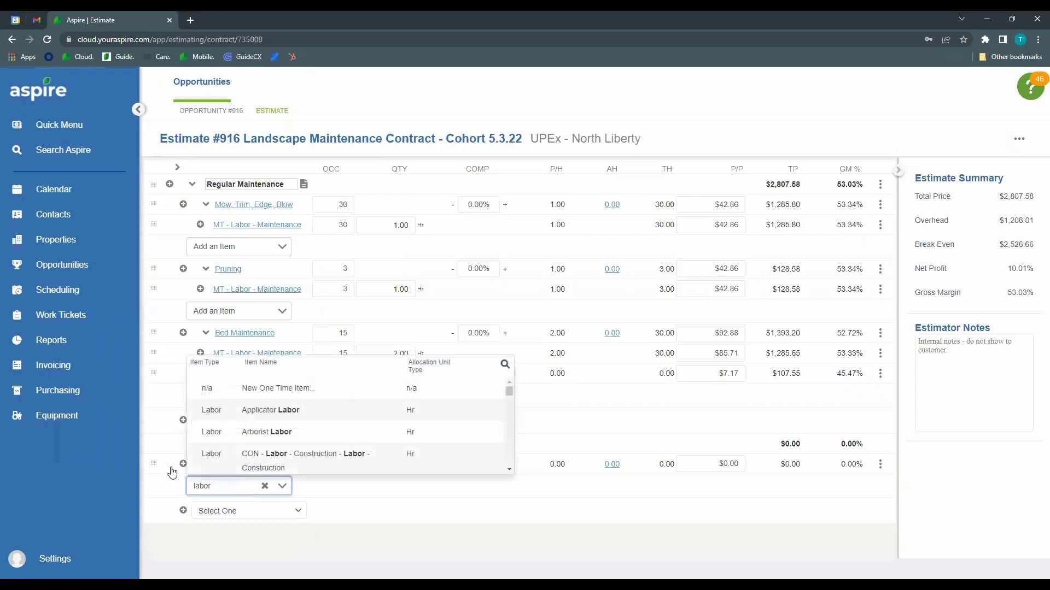
click(256, 462)
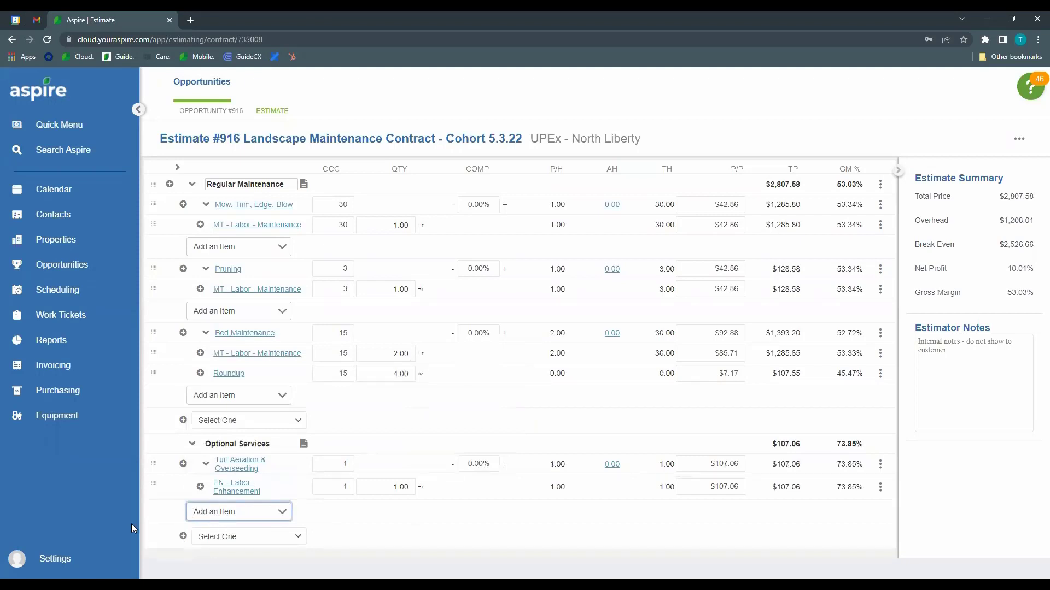
Step: Find the Sunny Seed material and add it as an item to the Turf Aeration & Overseeding service
text(seed)
key(BackSpace)
key(BackSpace)
text(ed)
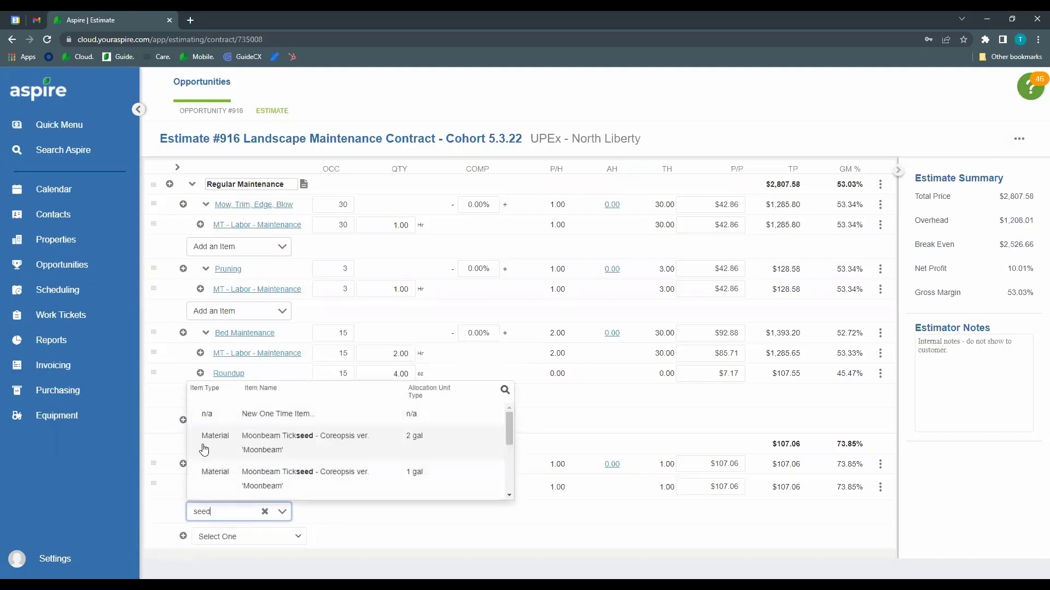
scroll(325, 453, down, 2)
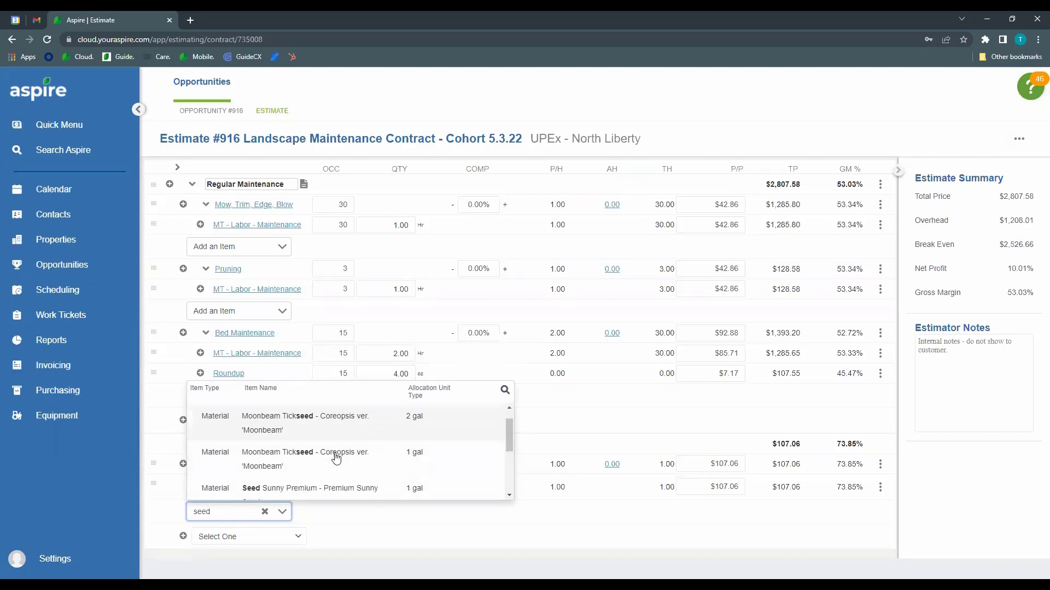
scroll(325, 453, up, 2)
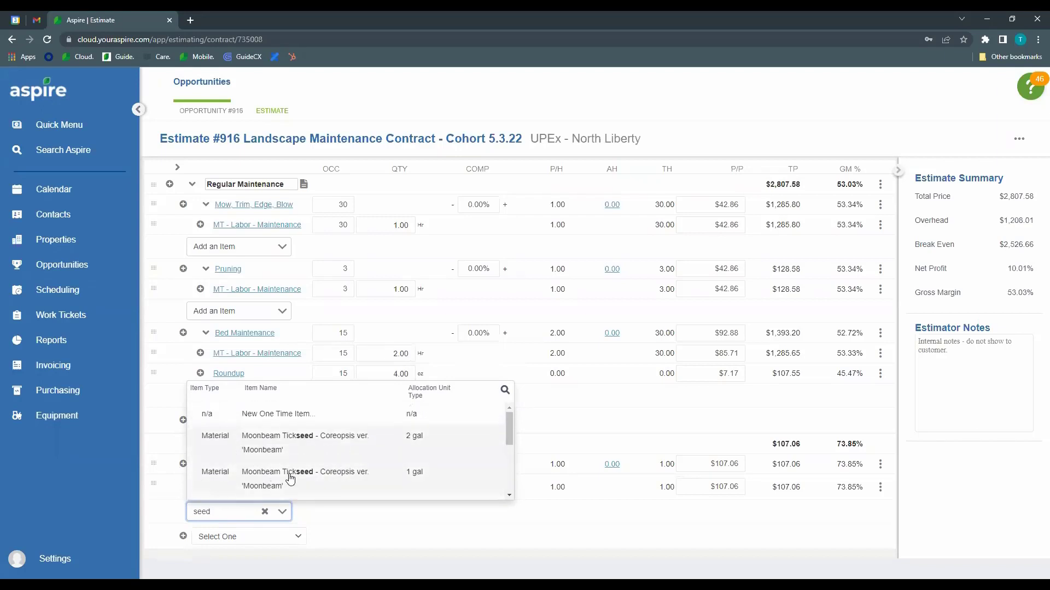
scroll(306, 465, down, 4)
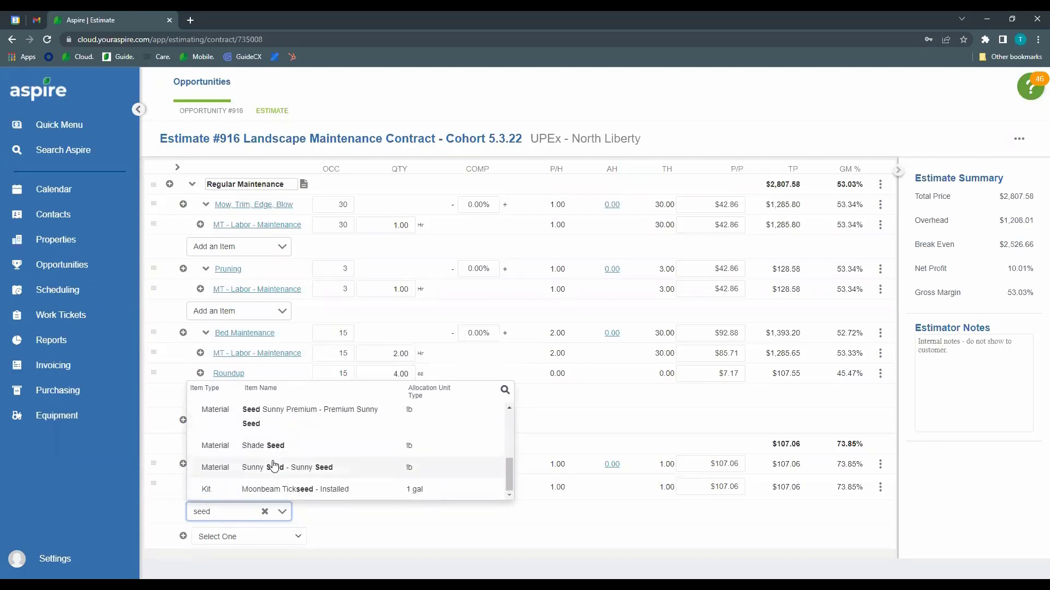
scroll(273, 464, up, 1)
scroll(267, 463, down, 2)
scroll(269, 472, up, 1)
scroll(271, 472, down, 1)
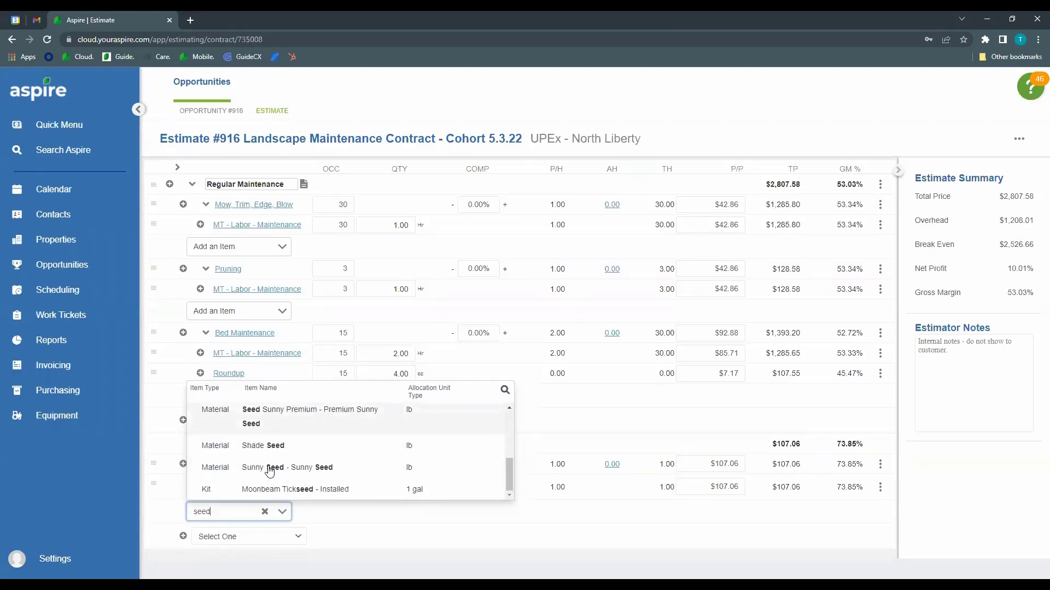
click(272, 469)
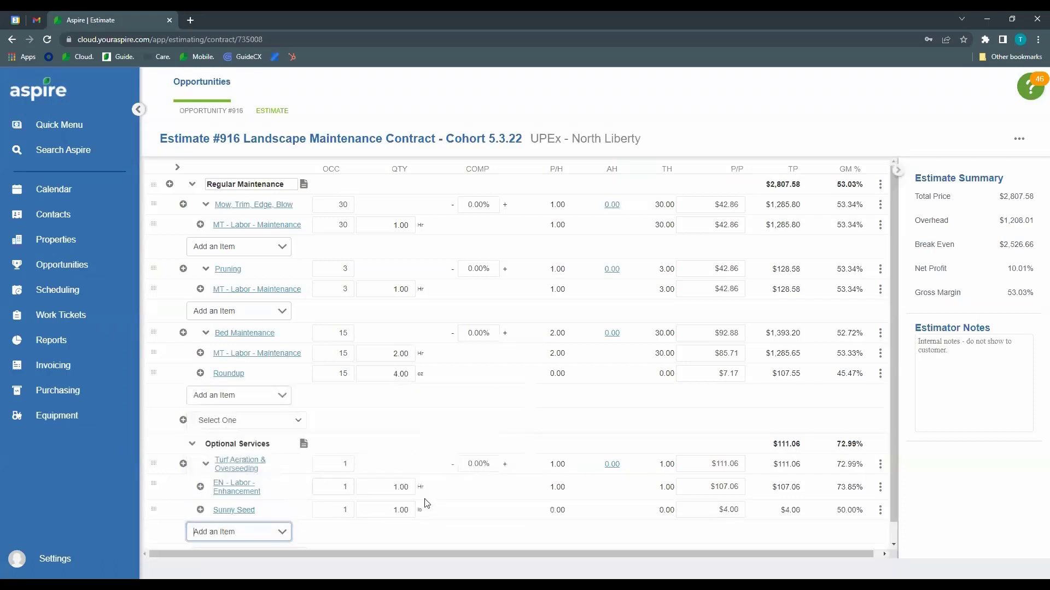
Step: Set the Sunny Seed quantity to 300 lb and the EN - Labor - Enhancement quantity to 12 hours
click(401, 512)
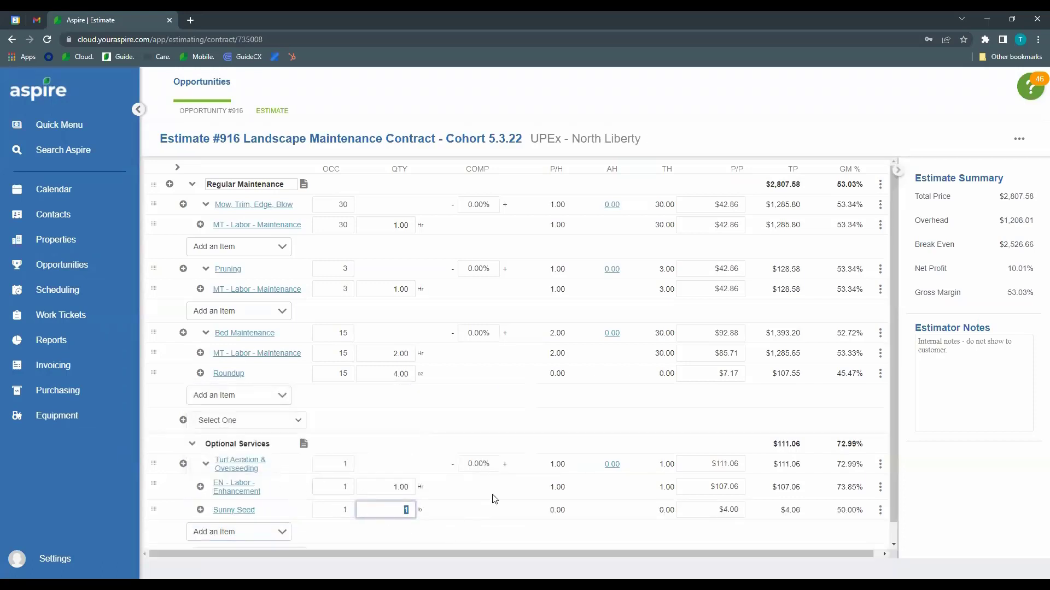
scroll(492, 498, down, 1)
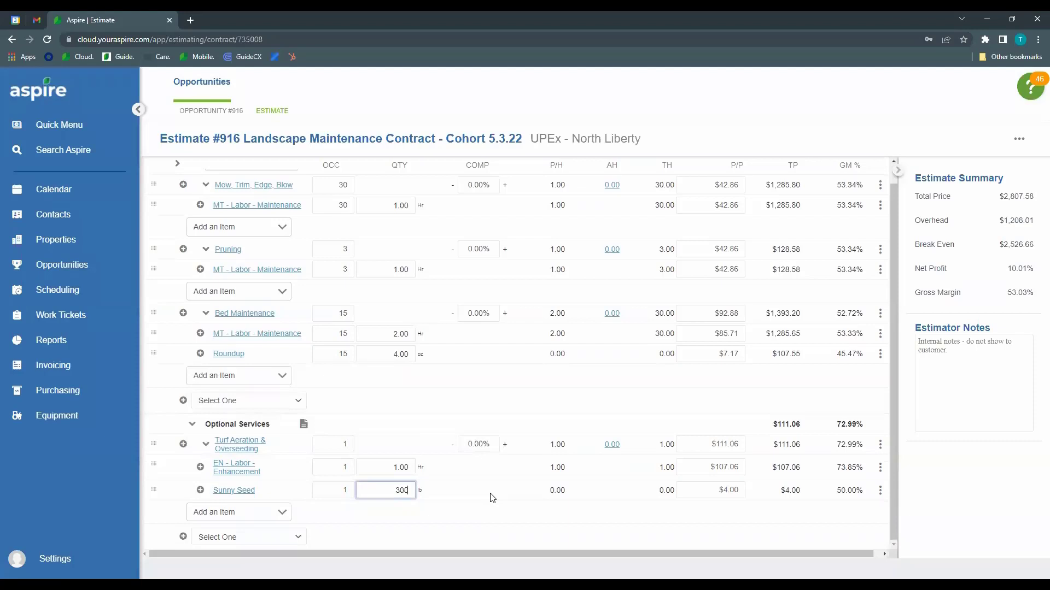
click(456, 490)
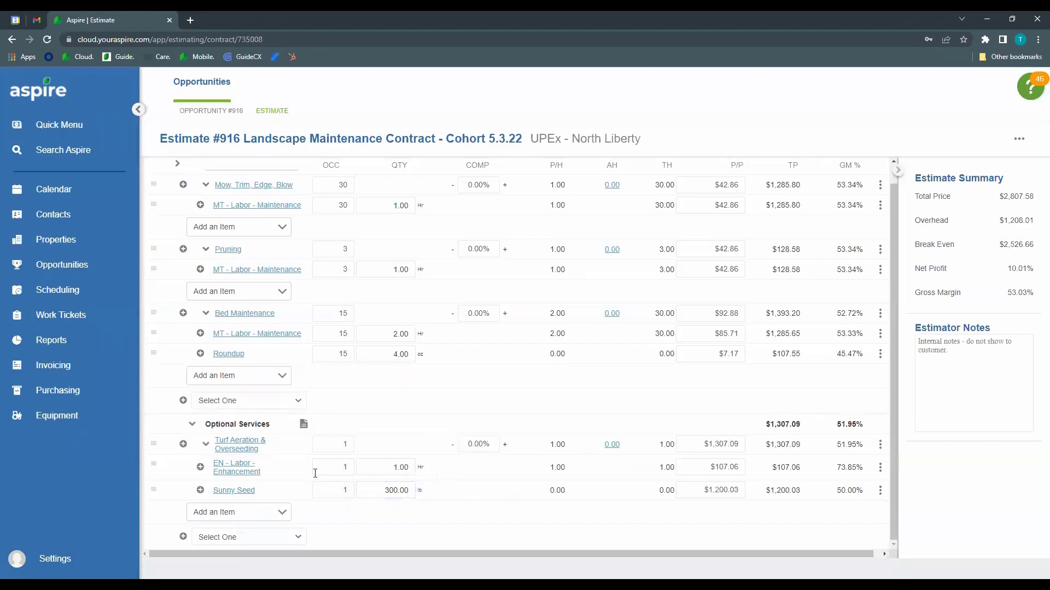
click(397, 468)
text(12)
click(480, 481)
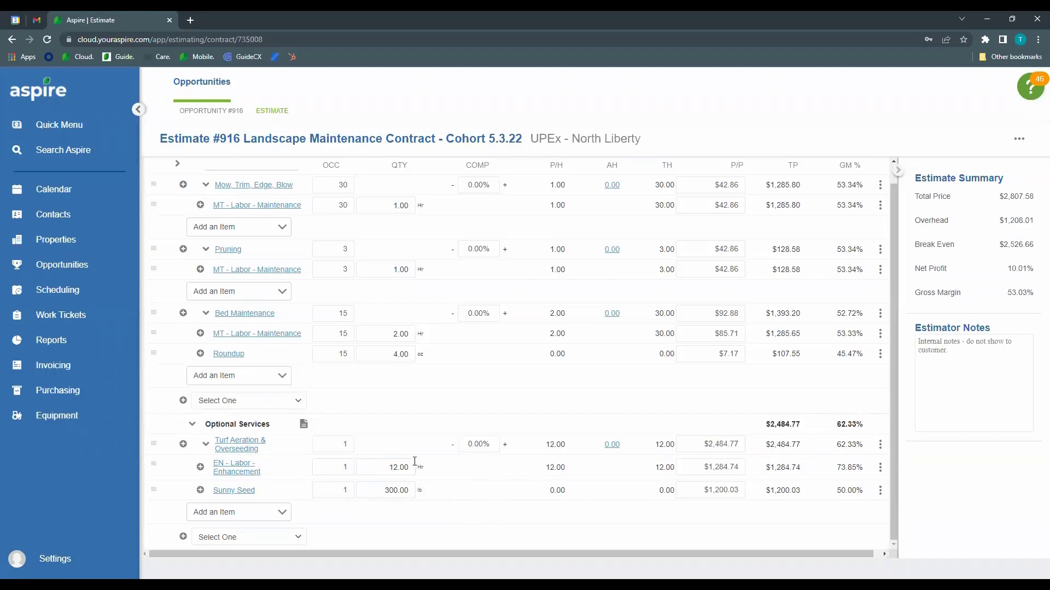
Step: Open the EN - Labor - Enhancement item's details to check its unit cost, and return to the estimate
click(247, 468)
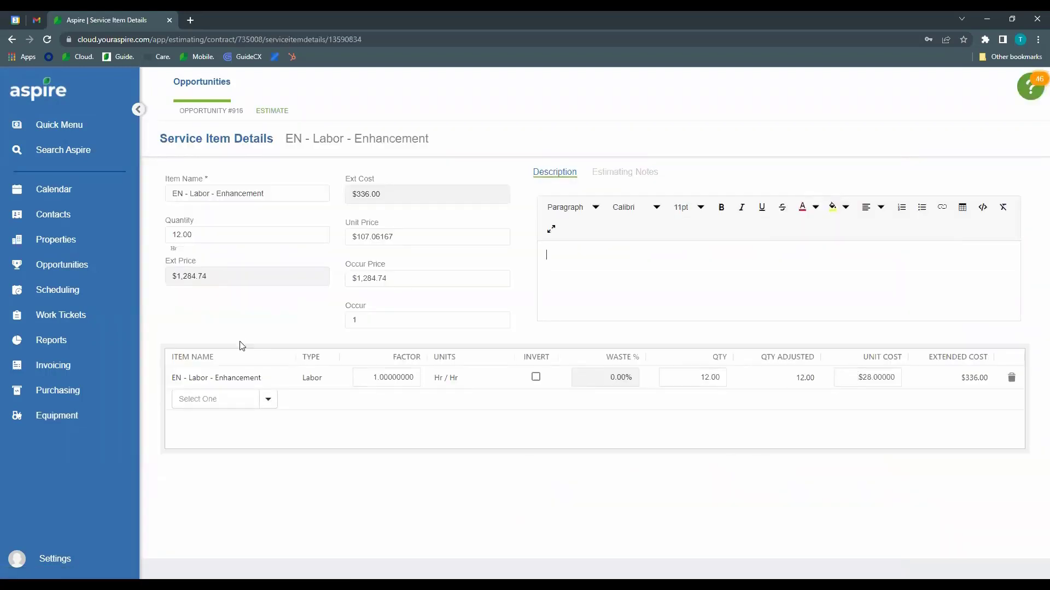
click(846, 376)
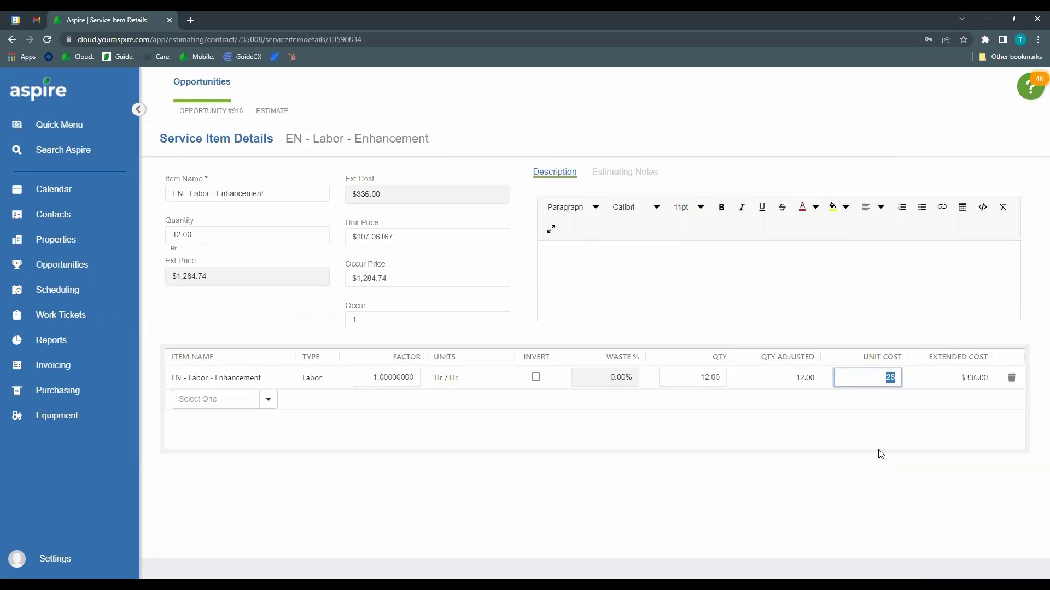
click(865, 465)
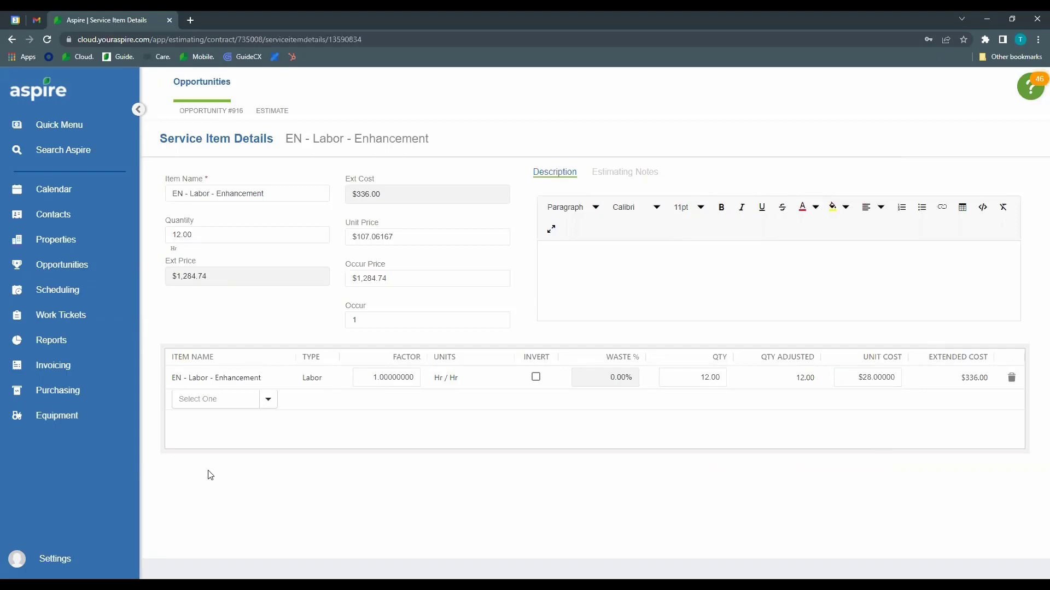
click(268, 111)
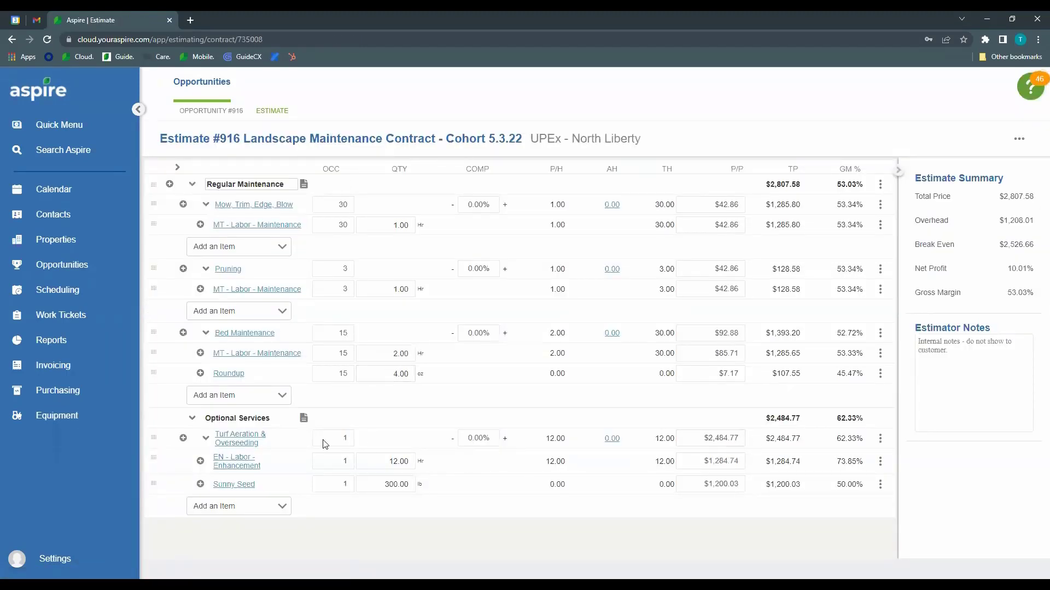
Step: Collapse the item rows of the Turf Aeration & Overseeding, Bed Maintenance, Pruning and Mow, Trim, Edge, Blow services
click(206, 438)
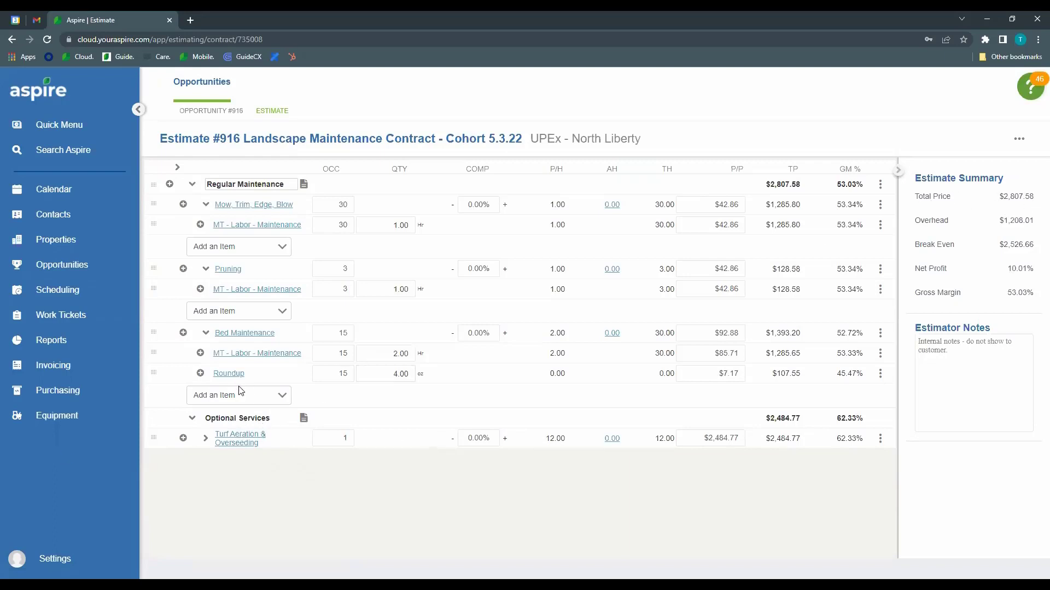
click(205, 333)
click(206, 269)
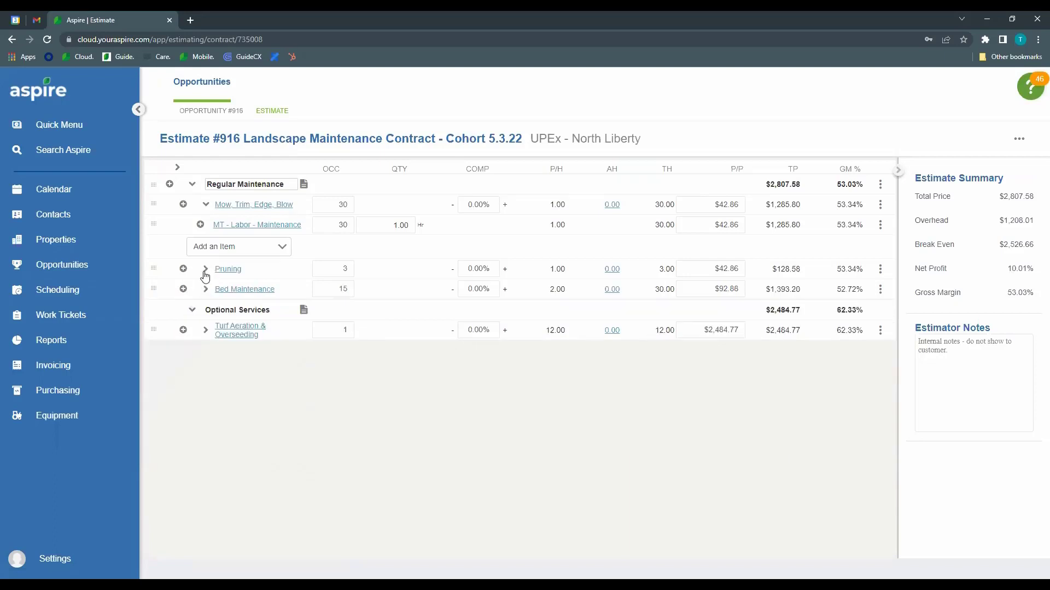
click(206, 204)
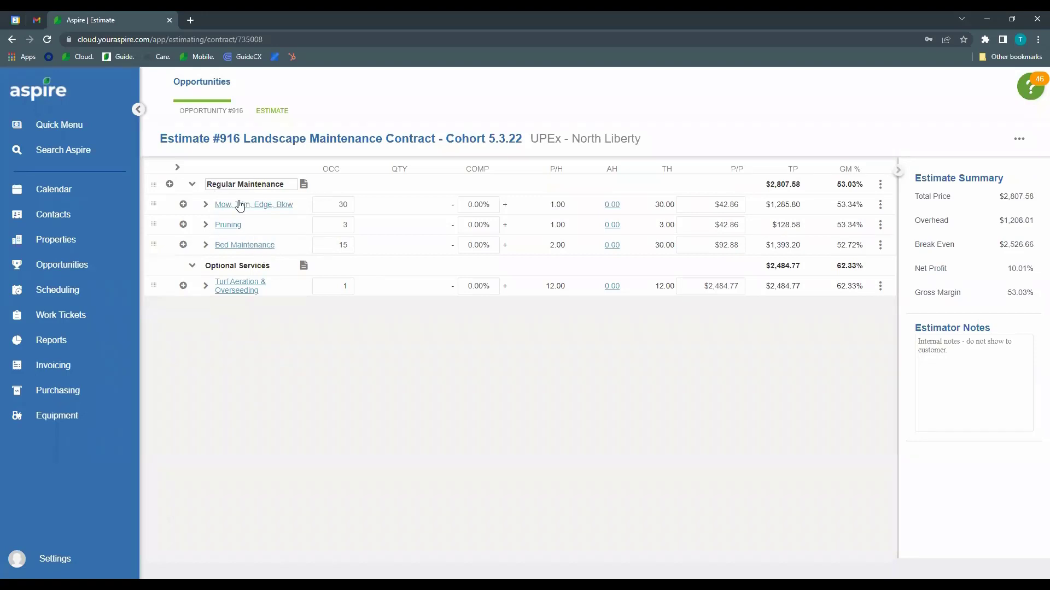
Step: Add the MT - Mulch Touch Up Only service to the Regular Maintenance group below Bed Maintenance
click(183, 245)
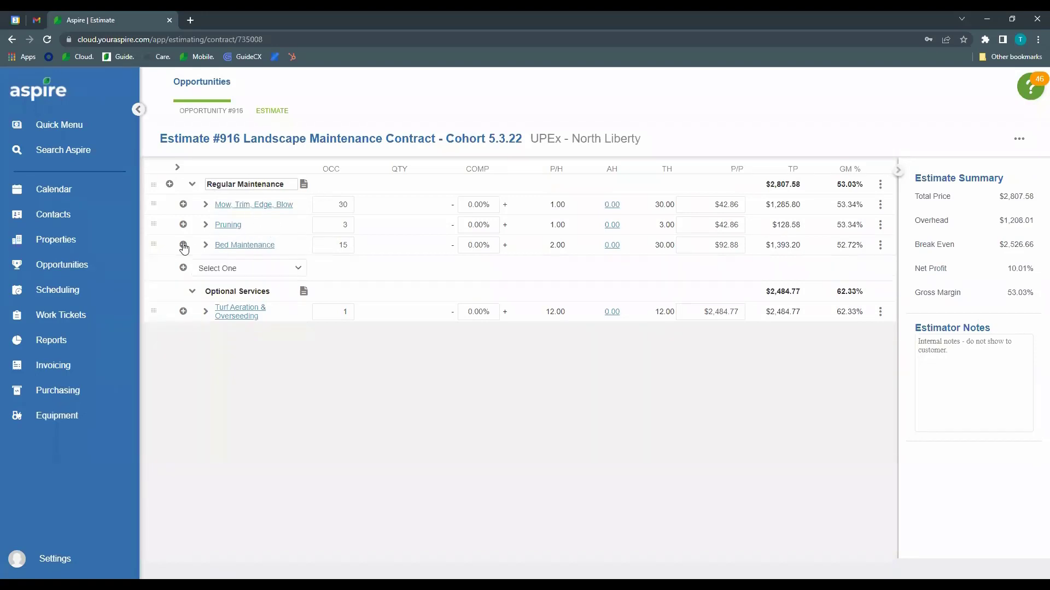
text(mulch)
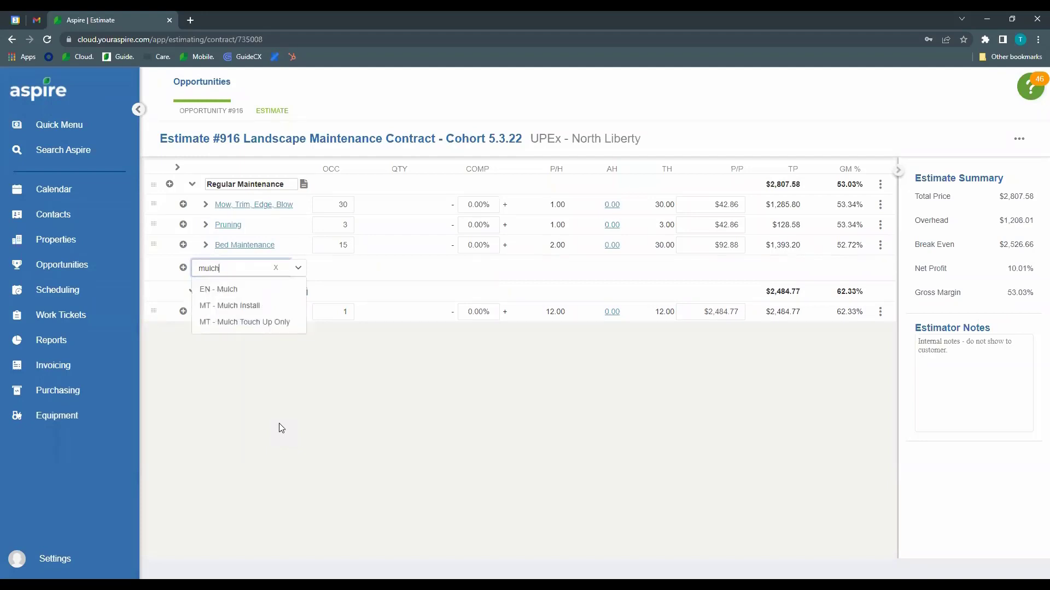
click(241, 323)
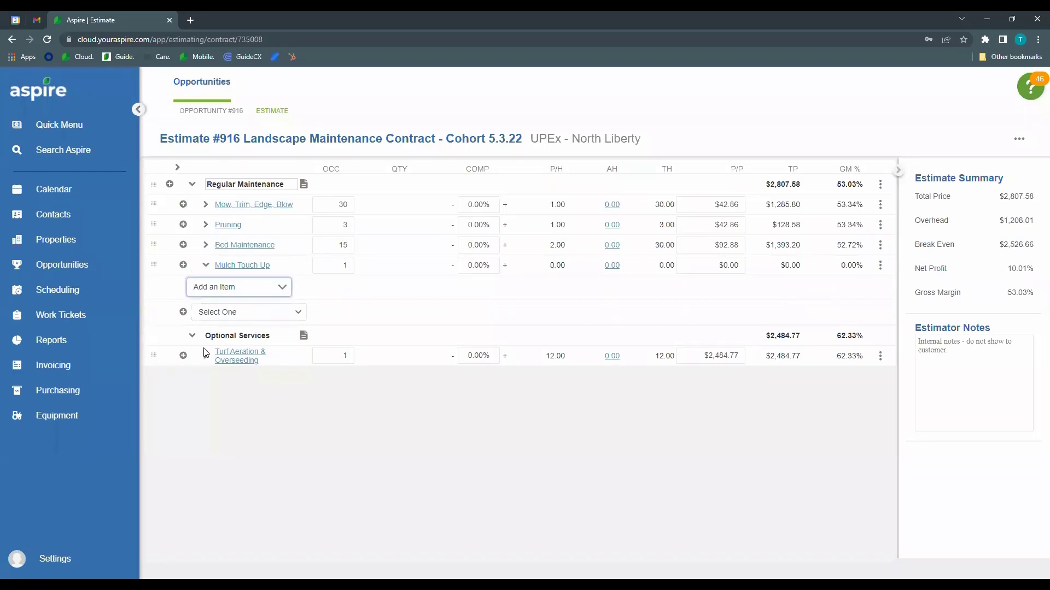
Step: Set the Mulch Touch Up service's invoice type to Per Service and save its service details
click(241, 266)
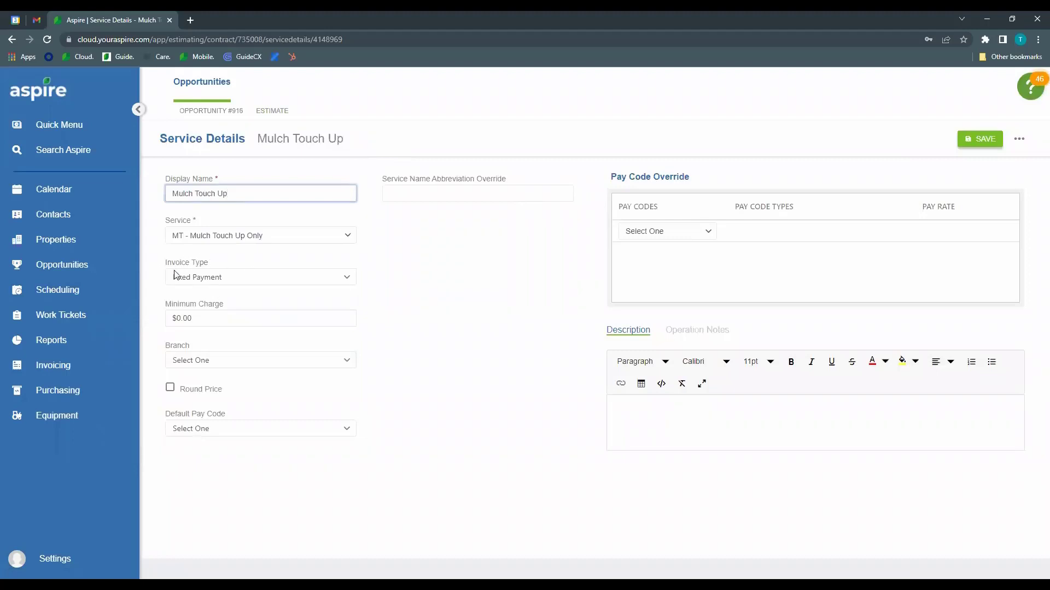
click(347, 280)
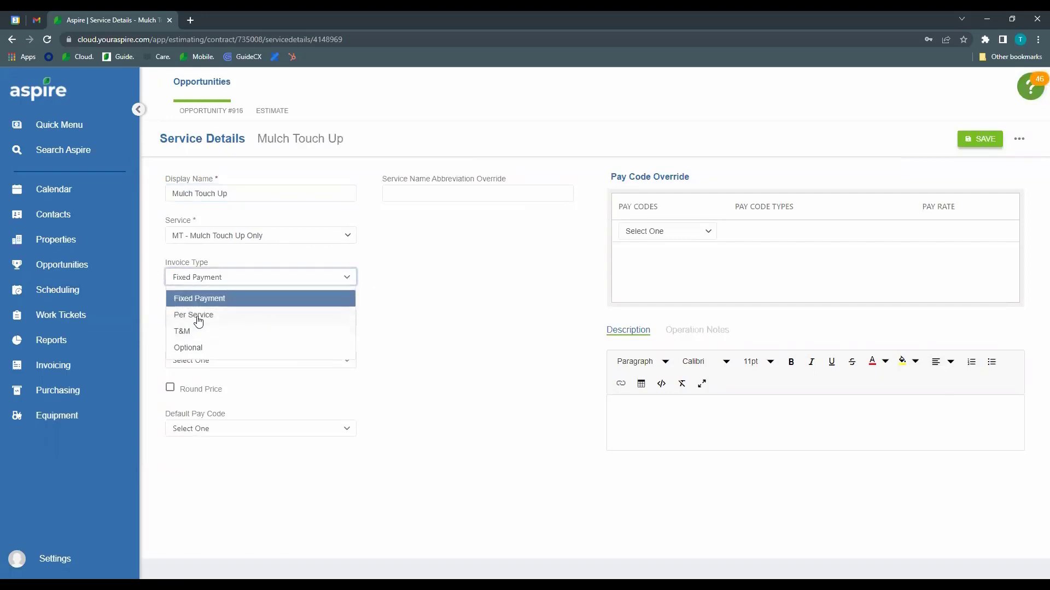
click(199, 321)
click(355, 283)
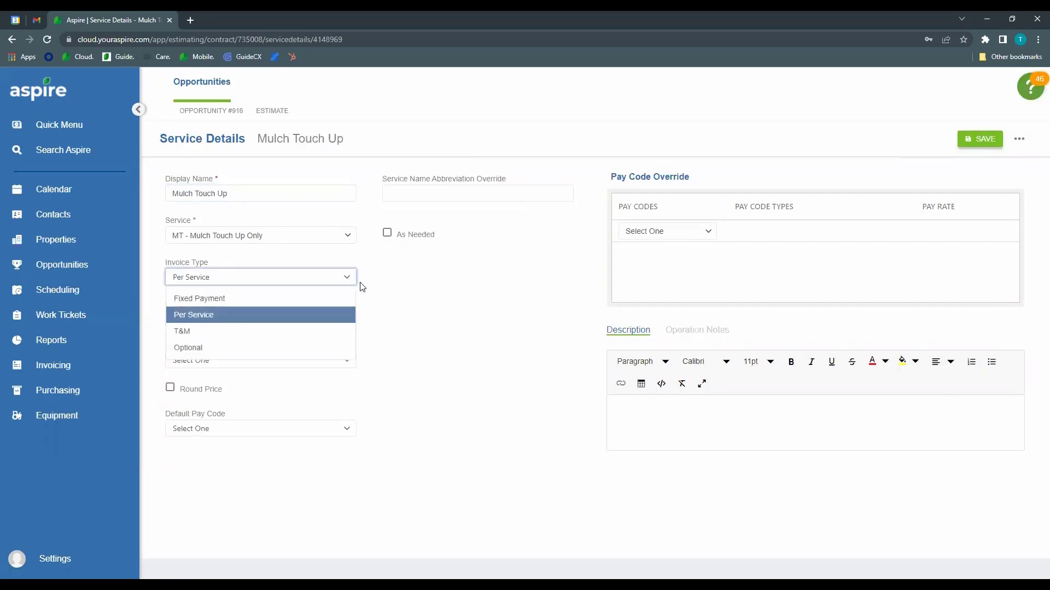
click(372, 281)
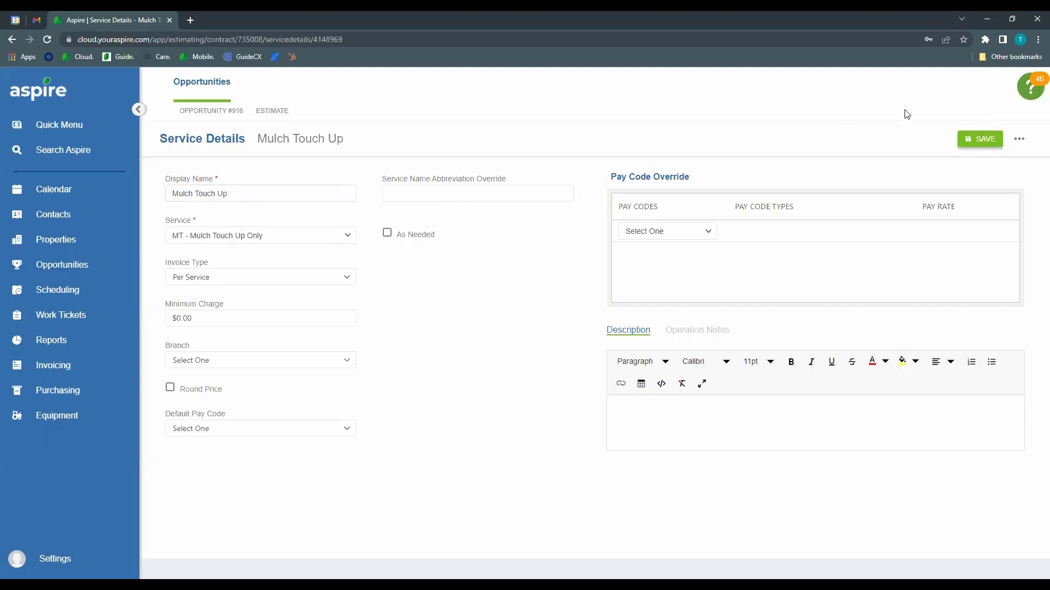
click(984, 140)
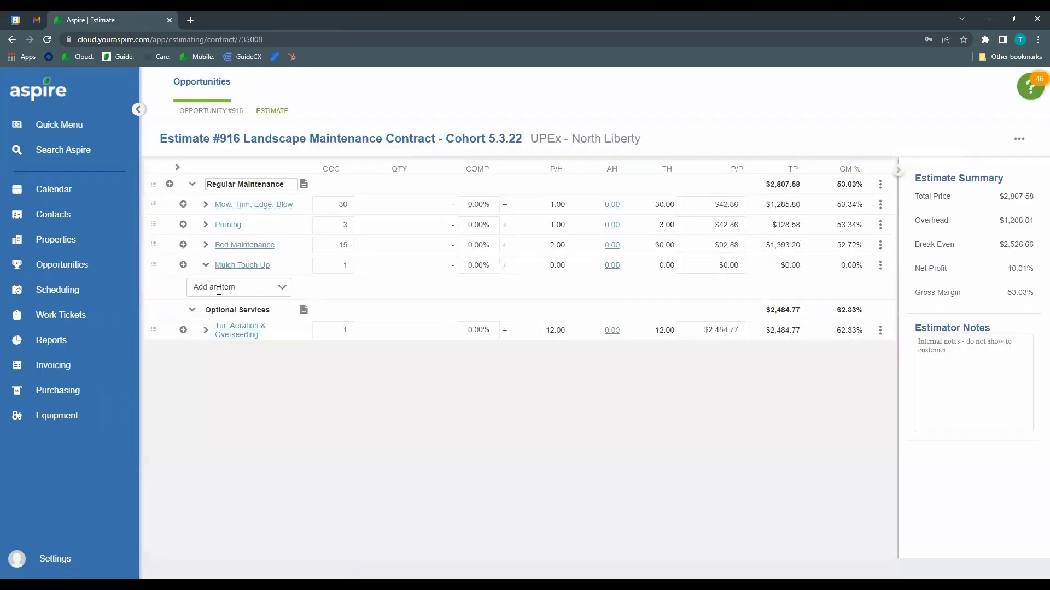
Step: Find the MT - Labor - Maintenance labor and add it as an item to the Mulch Touch Up service
click(226, 293)
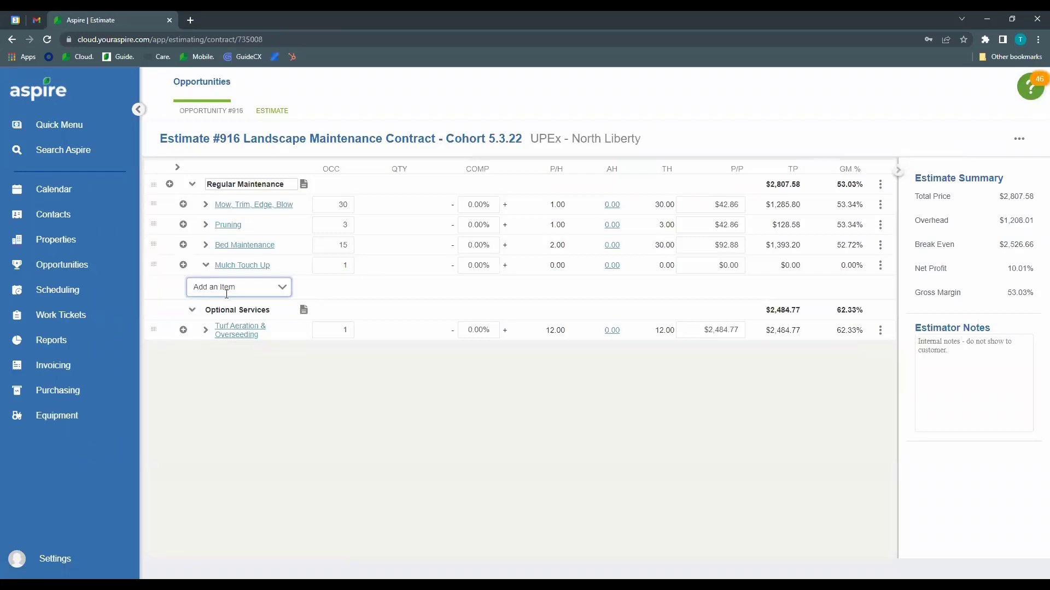
text(labor)
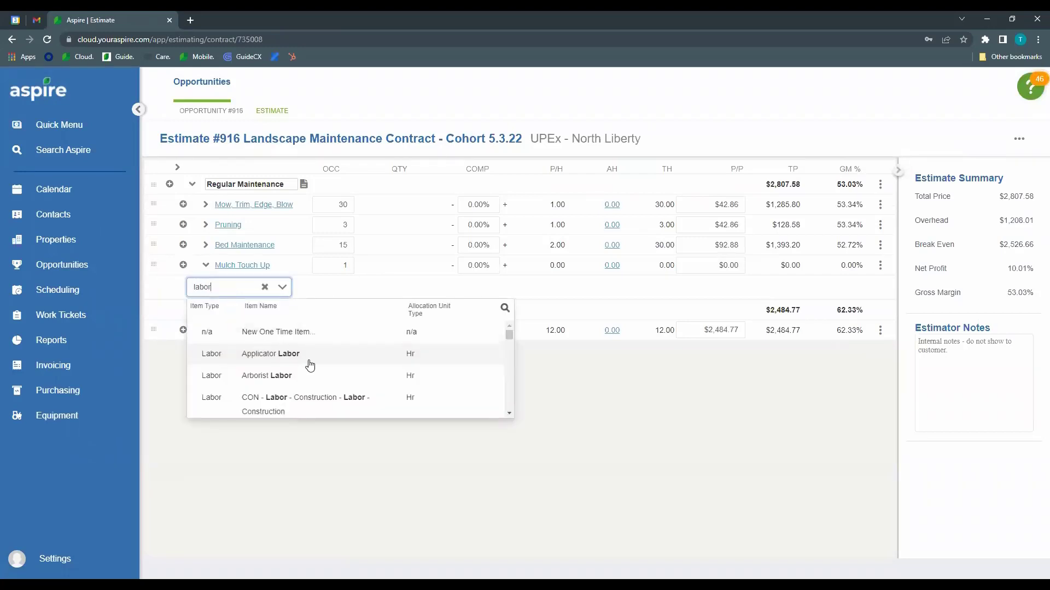
scroll(309, 363, down, 3)
scroll(313, 366, down, 5)
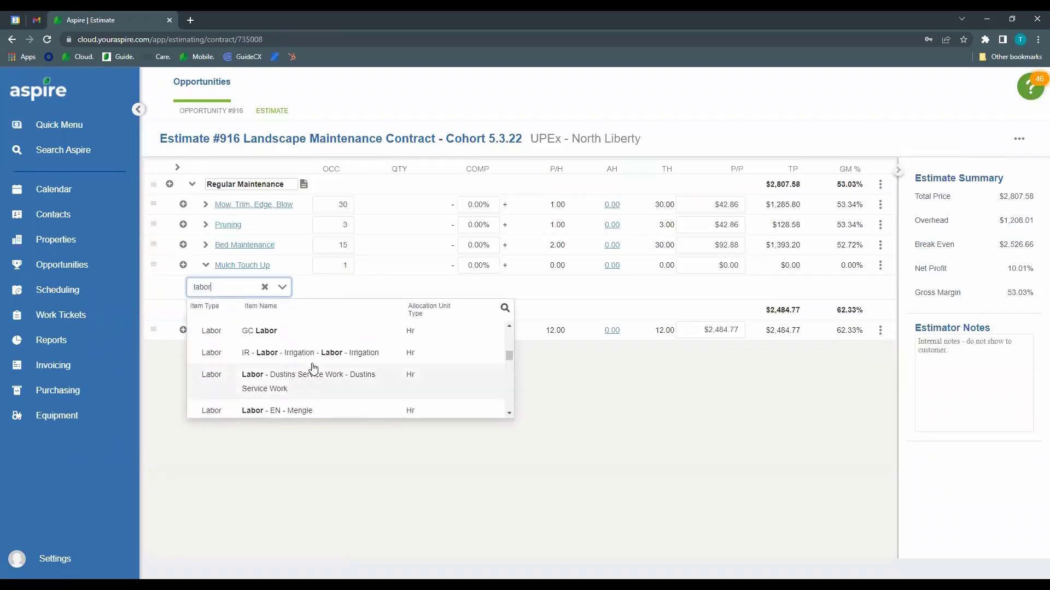
scroll(330, 377, up, 3)
text(- mai)
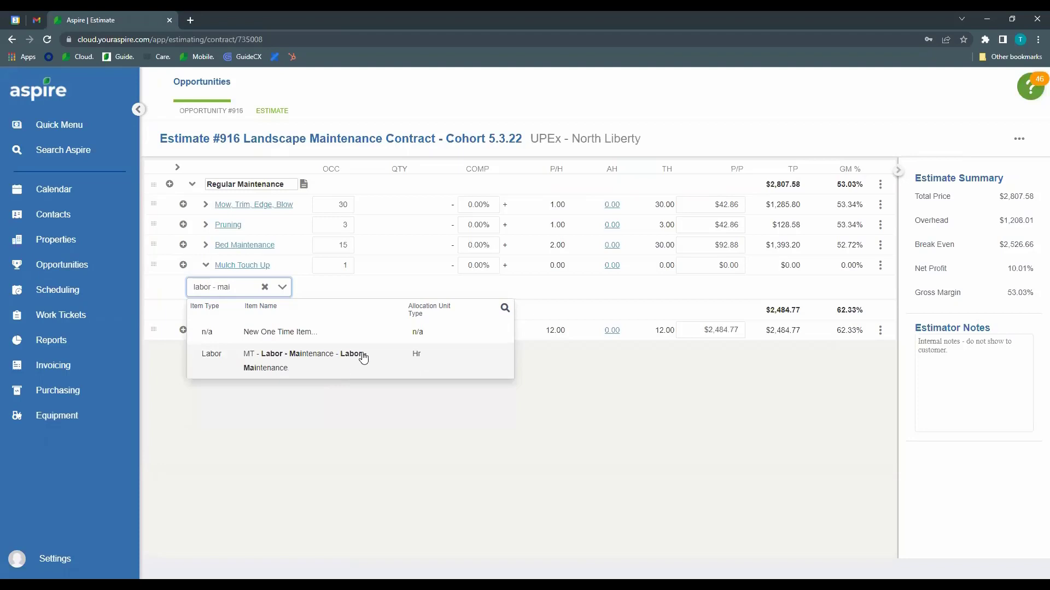
click(332, 366)
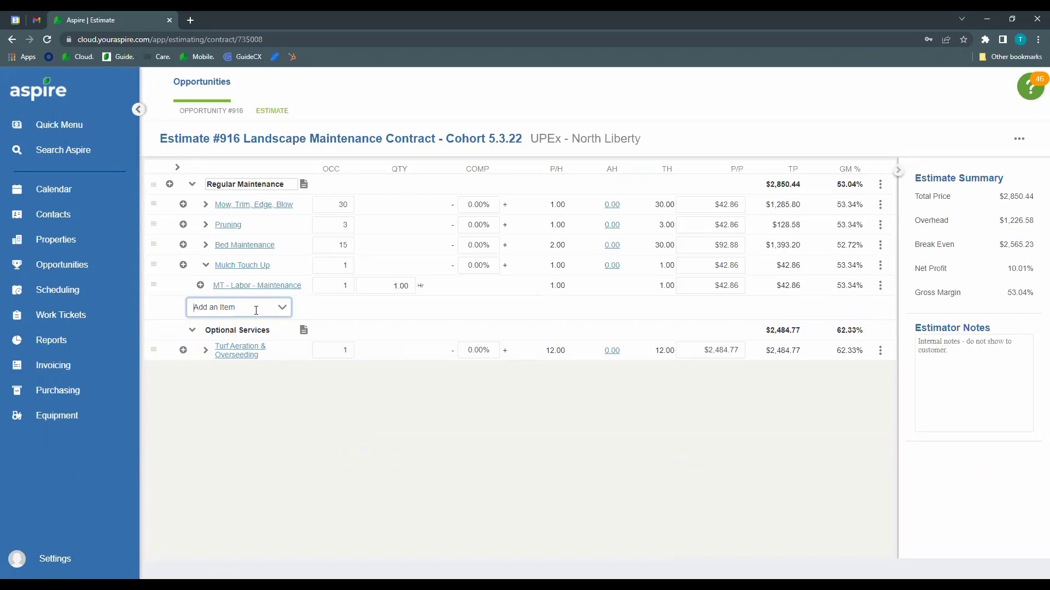
Step: Find the Dyed Mulch material and add it as an item to the Mulch Touch Up service
text(ma)
key(BackSpace)
key(BackSpace)
key(BackSpace)
key(BackSpace)
text(ulch)
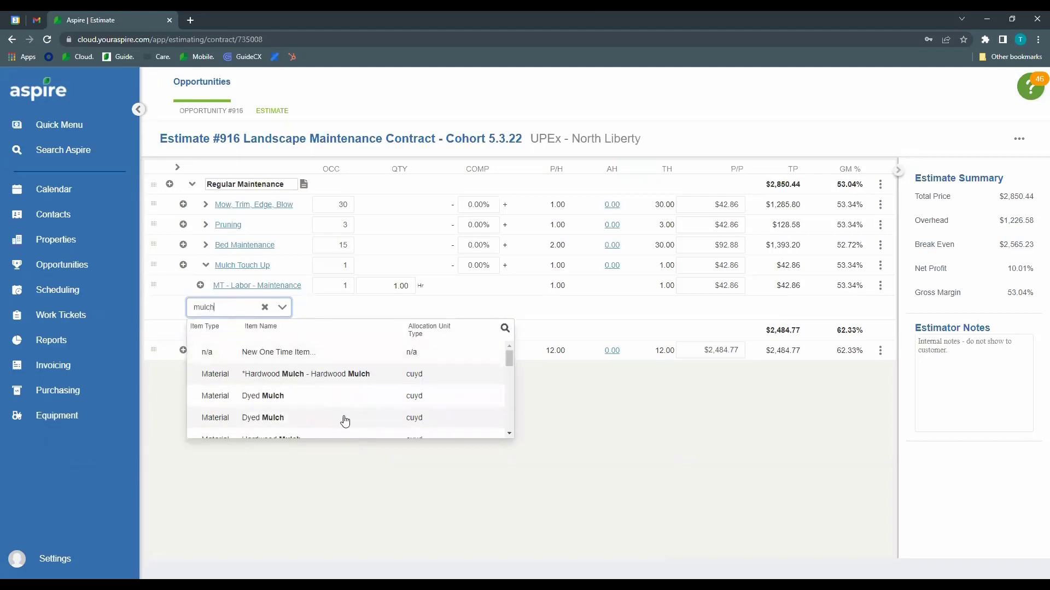
click(342, 398)
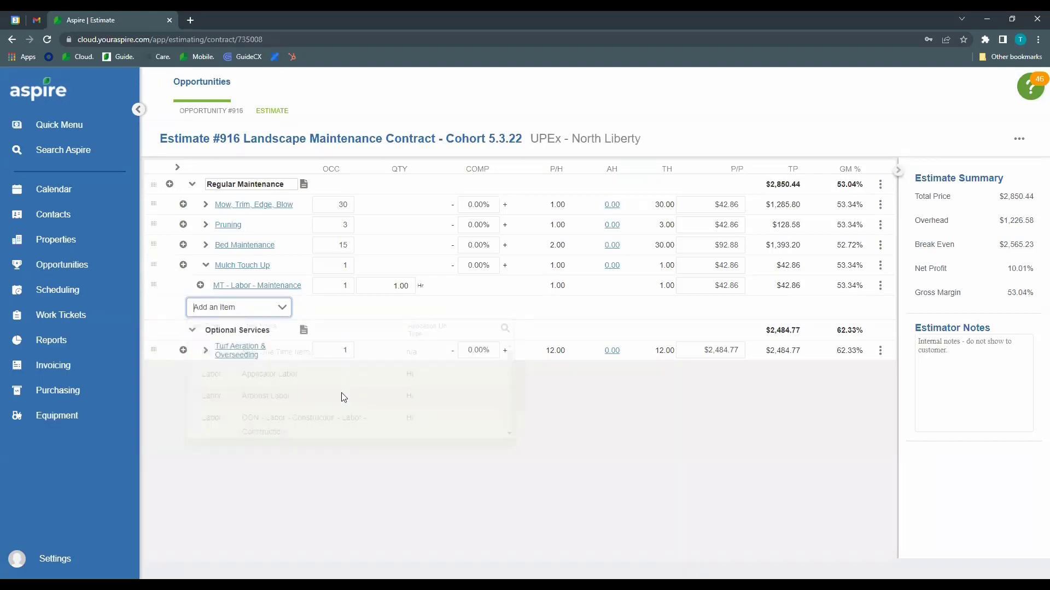
Step: Set the Dyed Mulch quantity to 10 cuyd and Mulch Touch Up's MT - Labor - Maintenance quantity to 12 hours, collapsing the service's item rows
click(395, 308)
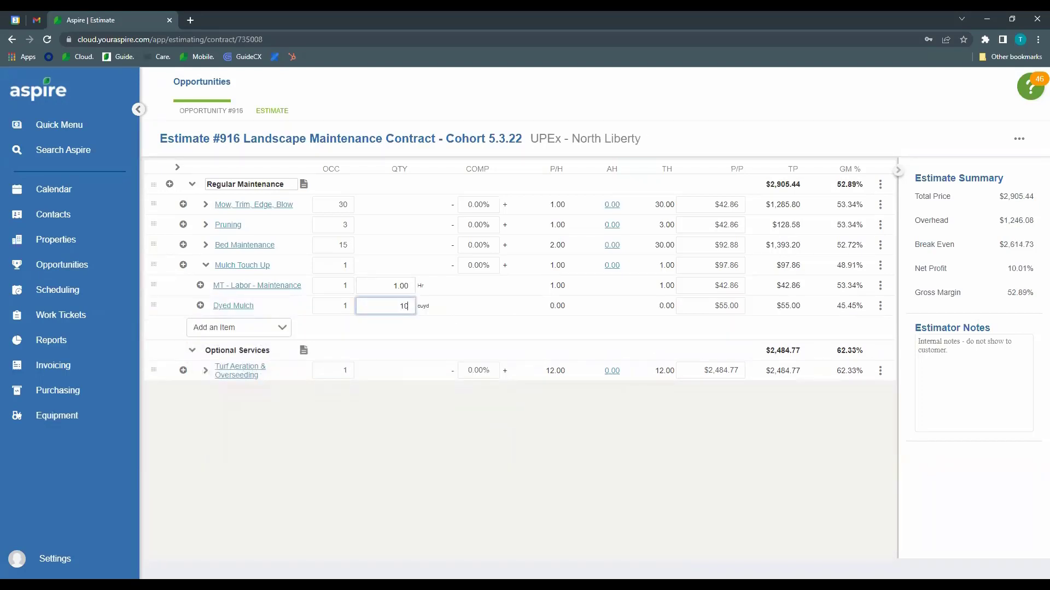
click(405, 291)
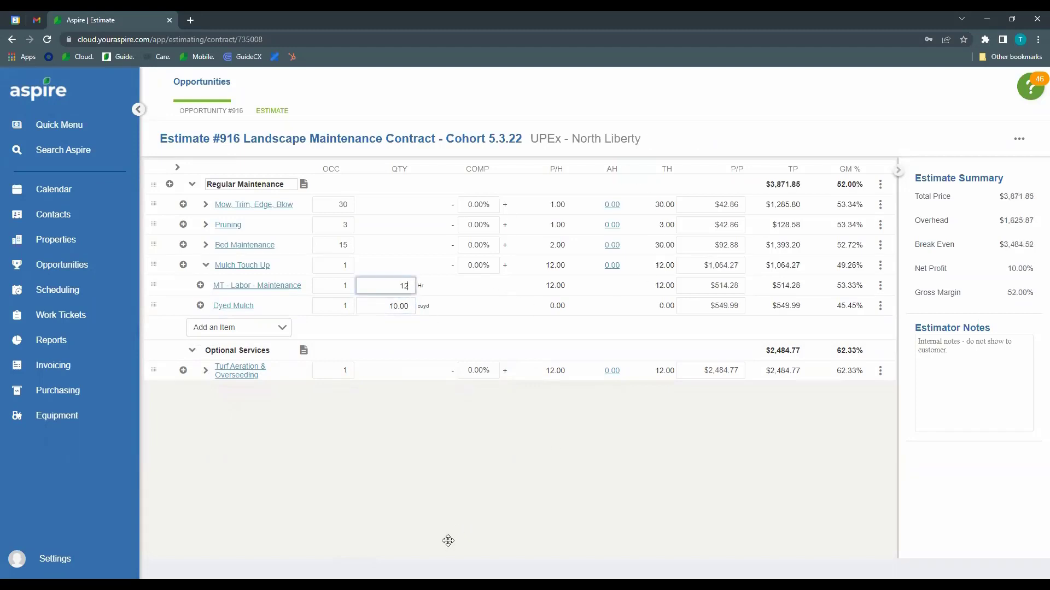
click(676, 318)
click(206, 265)
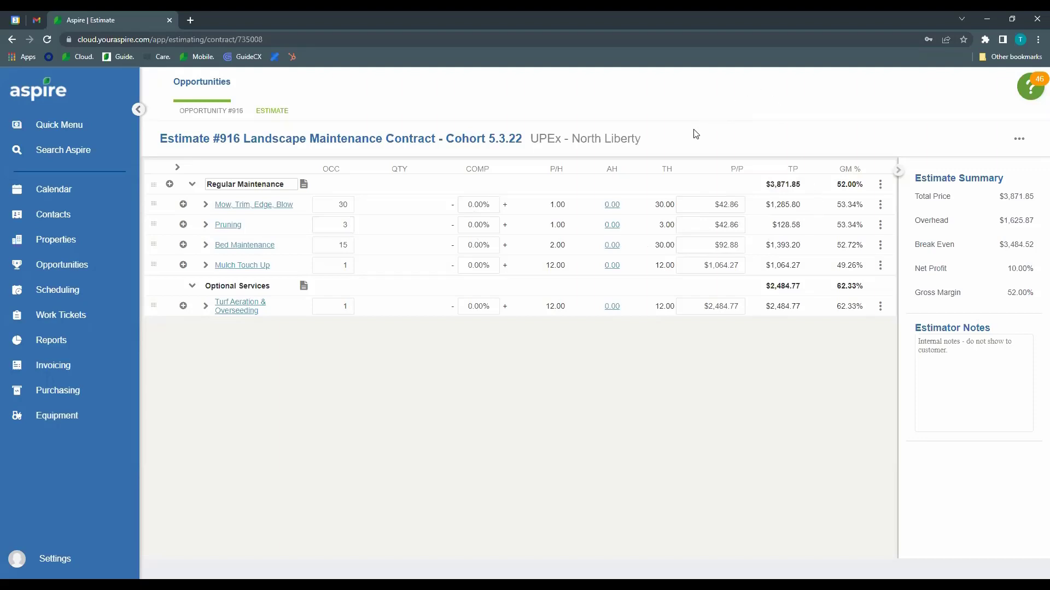
Step: Expand the Mow, Trim, Edge, Blow, Pruning and Mulch Touch Up services to compare their item prices with the service prices
click(206, 205)
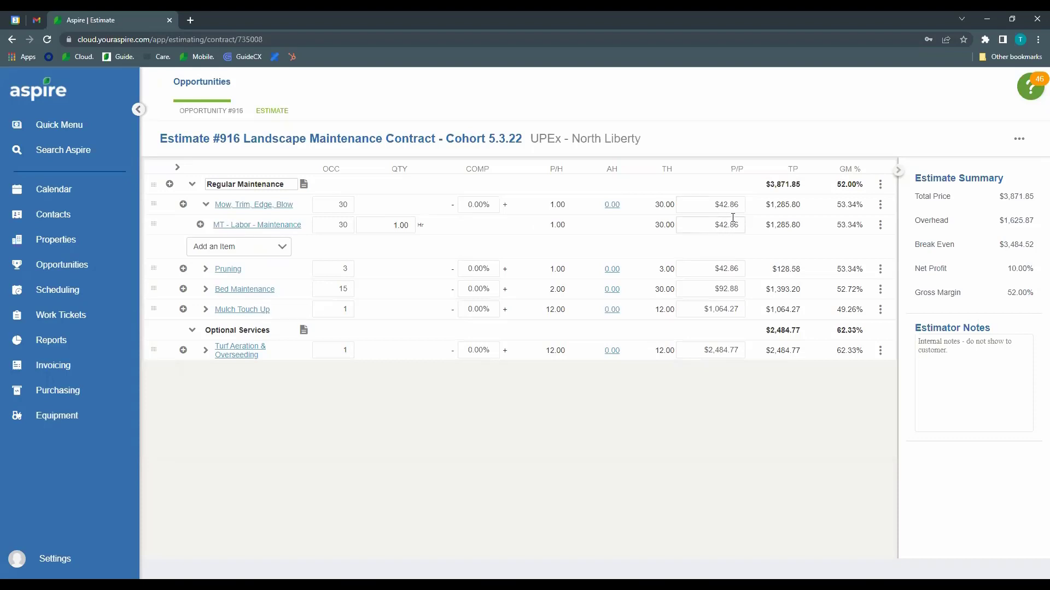
click(206, 269)
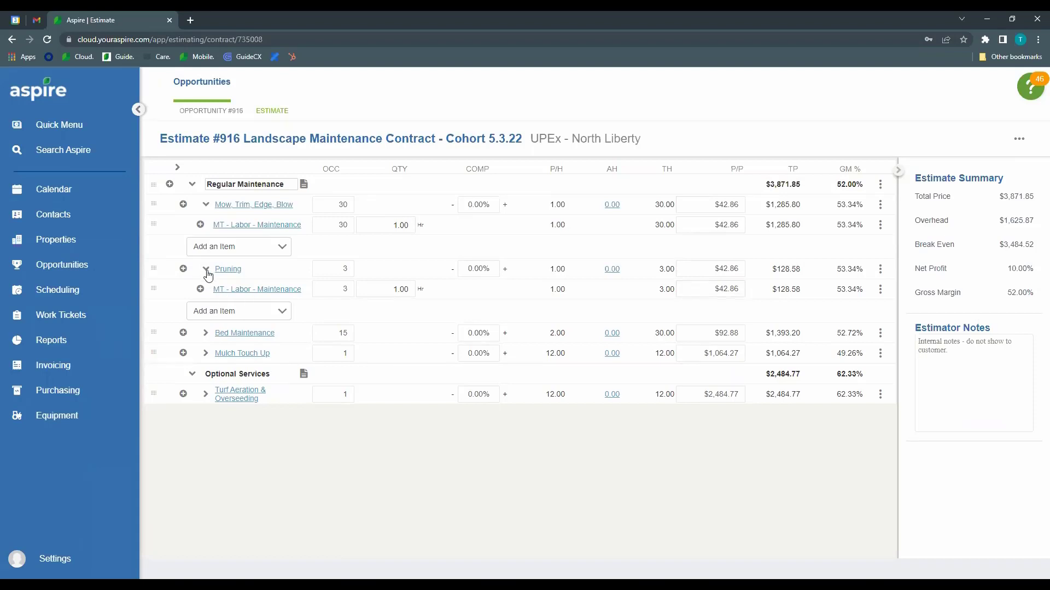
click(207, 269)
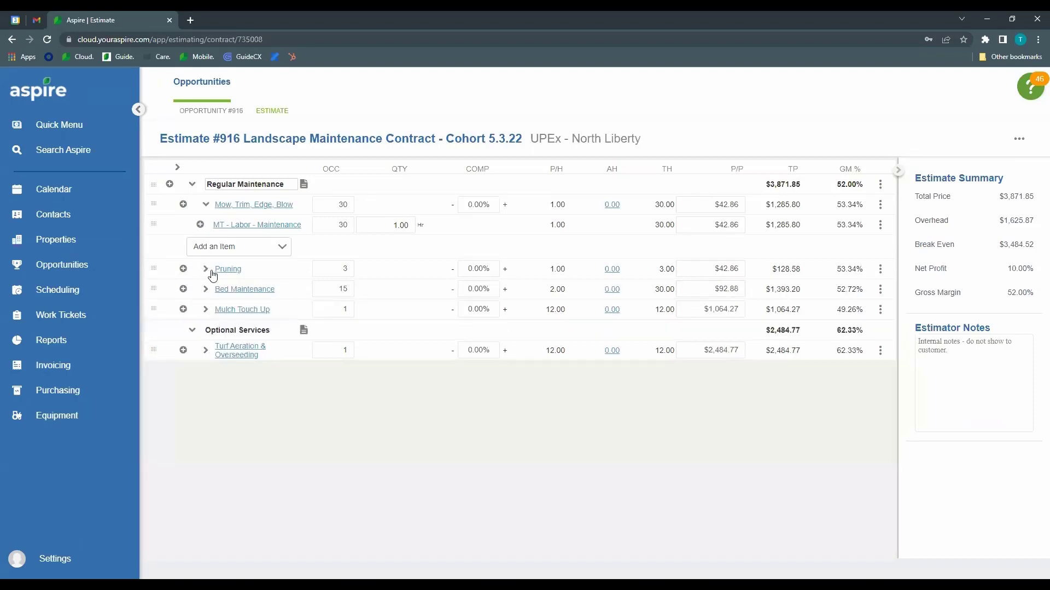
click(205, 310)
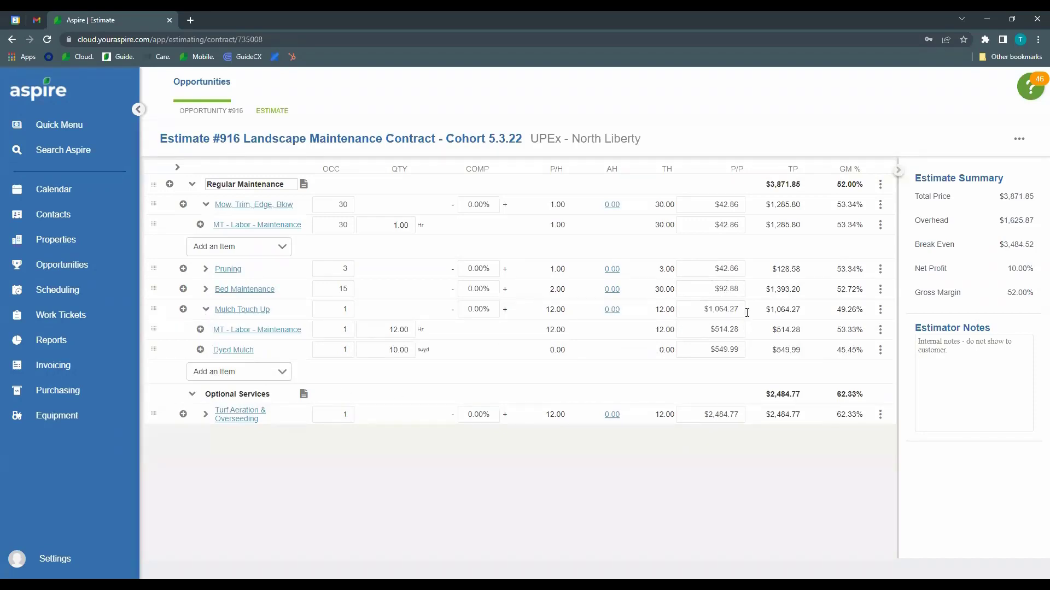
Step: Override the Mulch Touch Up service's P/P price with $1,500 and clear that override
click(703, 311)
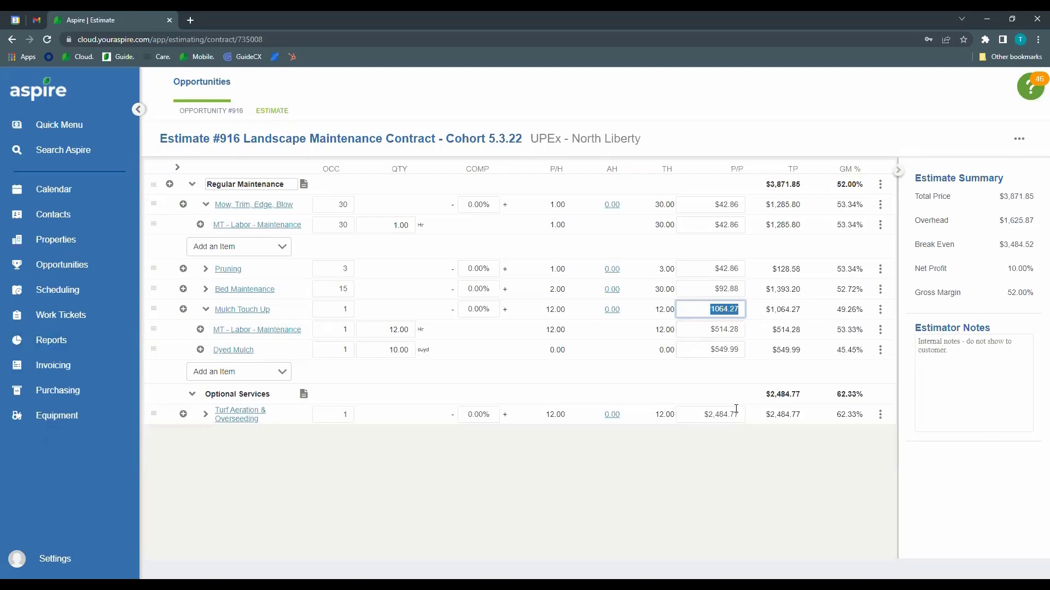
text(1500)
click(820, 466)
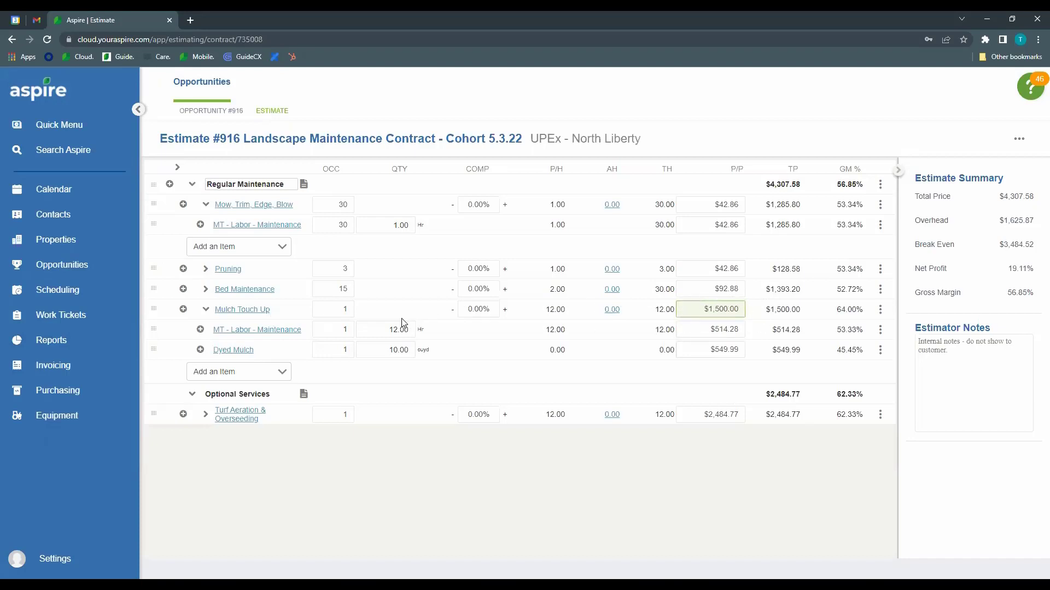
click(683, 310)
key(BackSpace)
click(815, 439)
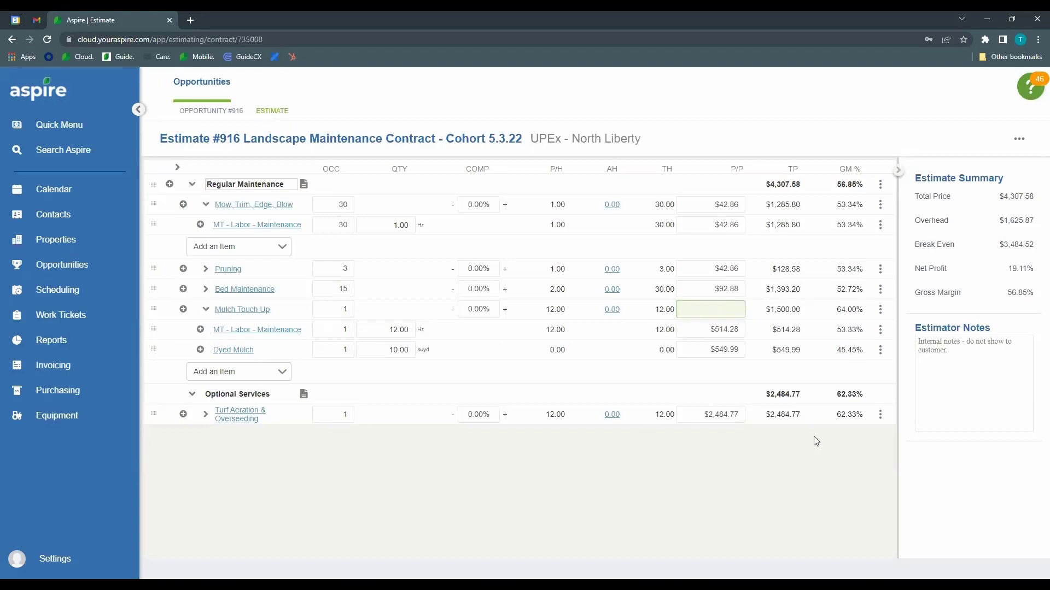
Step: Override the Mulch Touch Up service's P/P price with $1,000
click(733, 304)
text(10)
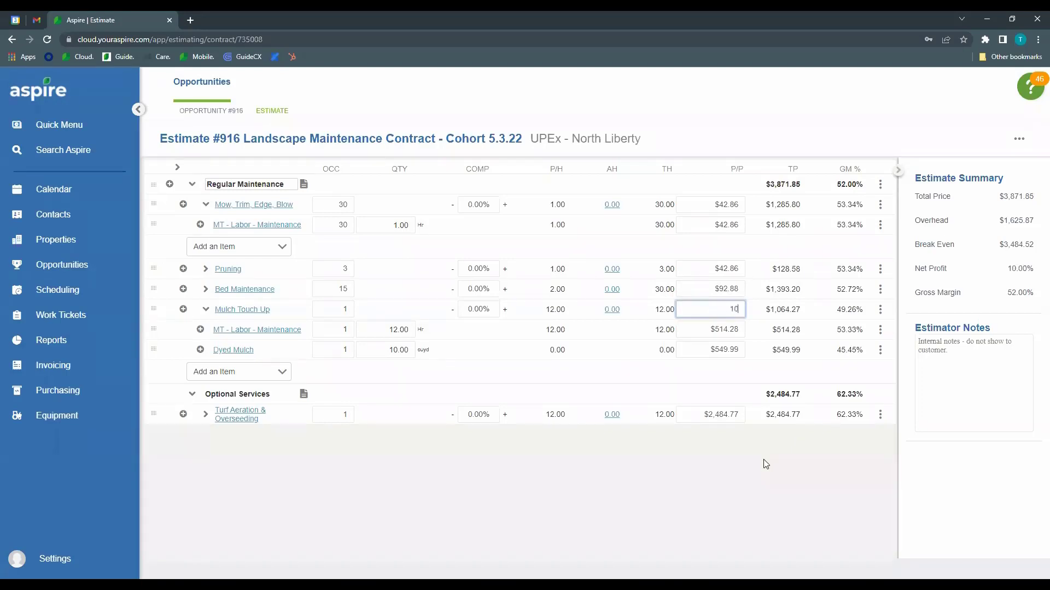
text(00)
click(762, 448)
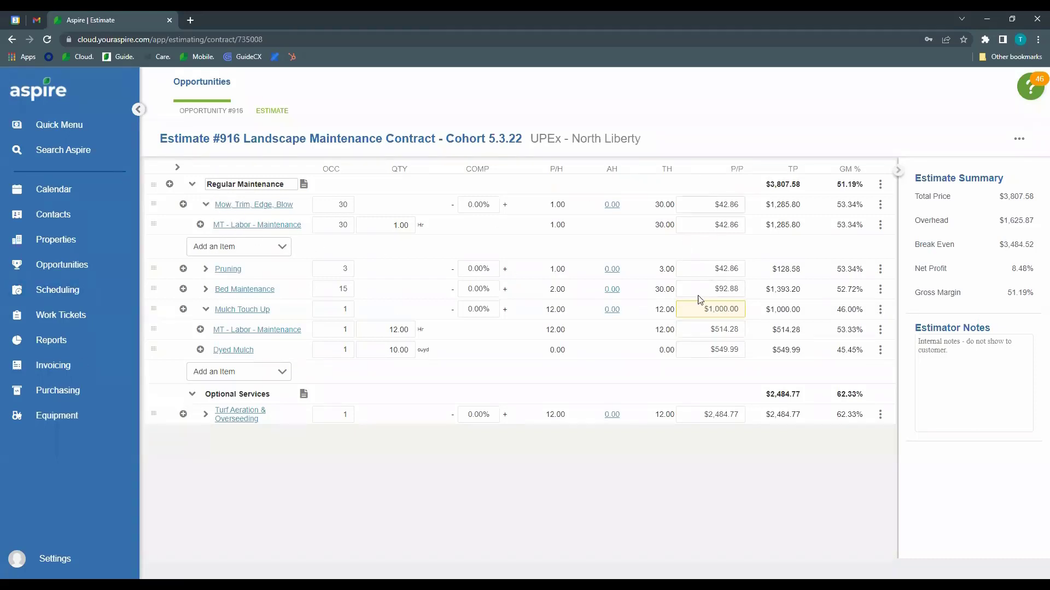
Step: Override the Pruning service's P/P price with $45 and collapse the Mulch Touch Up and Mow, Trim, Edge, Blow item rows
click(705, 269)
text(45)
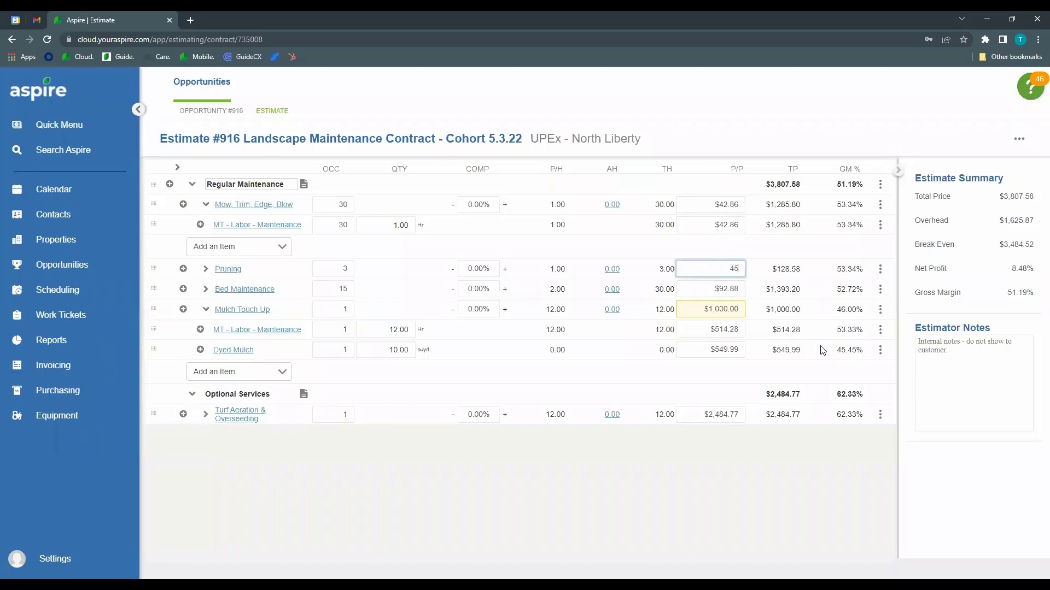
click(739, 529)
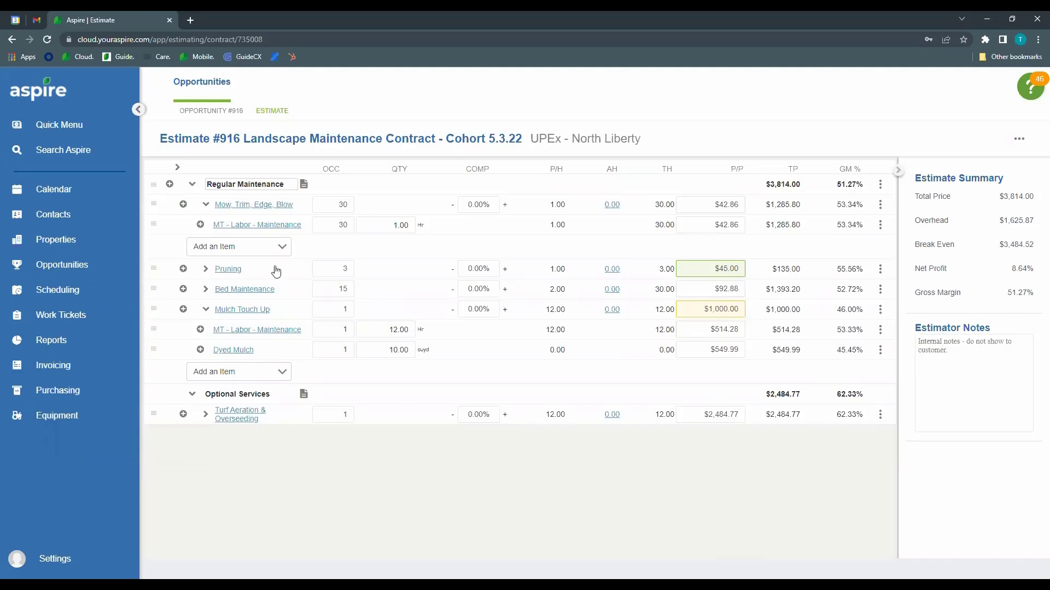
click(207, 309)
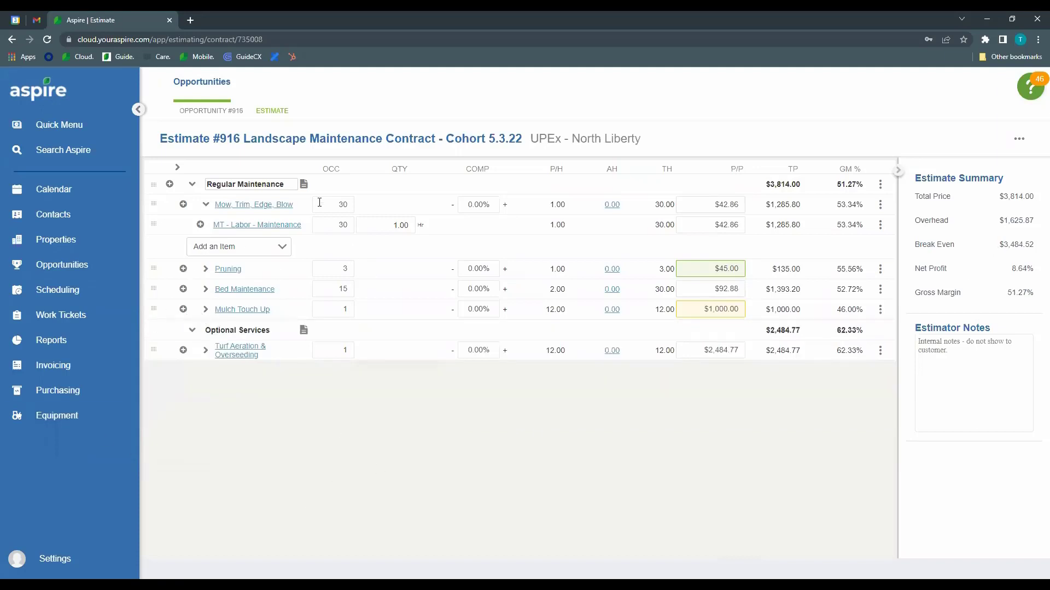
click(206, 204)
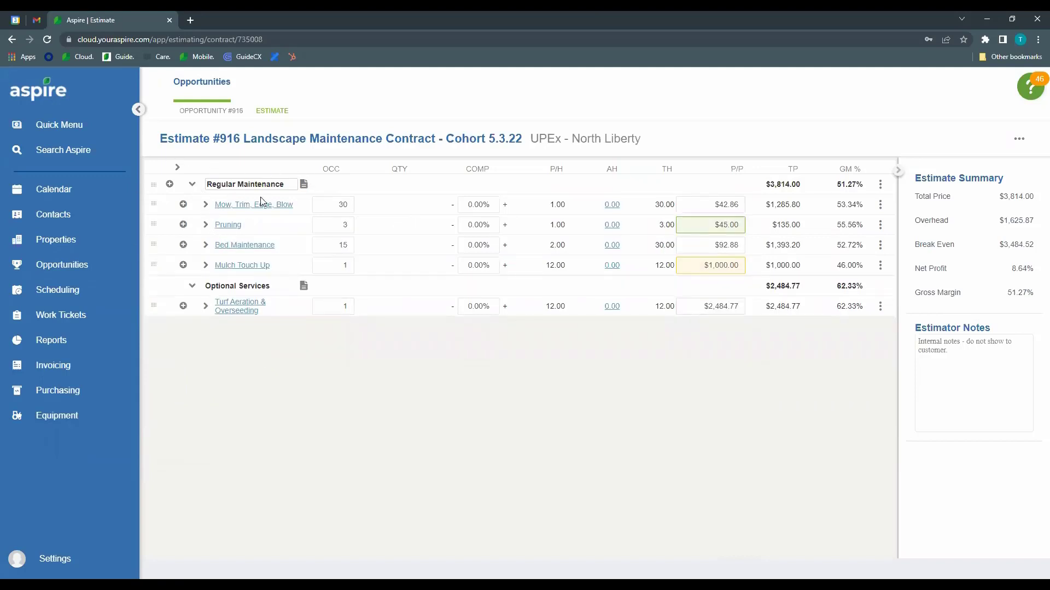
Step: Add a service group named Irrigation Services below Regular Maintenance, and delete that group
click(169, 186)
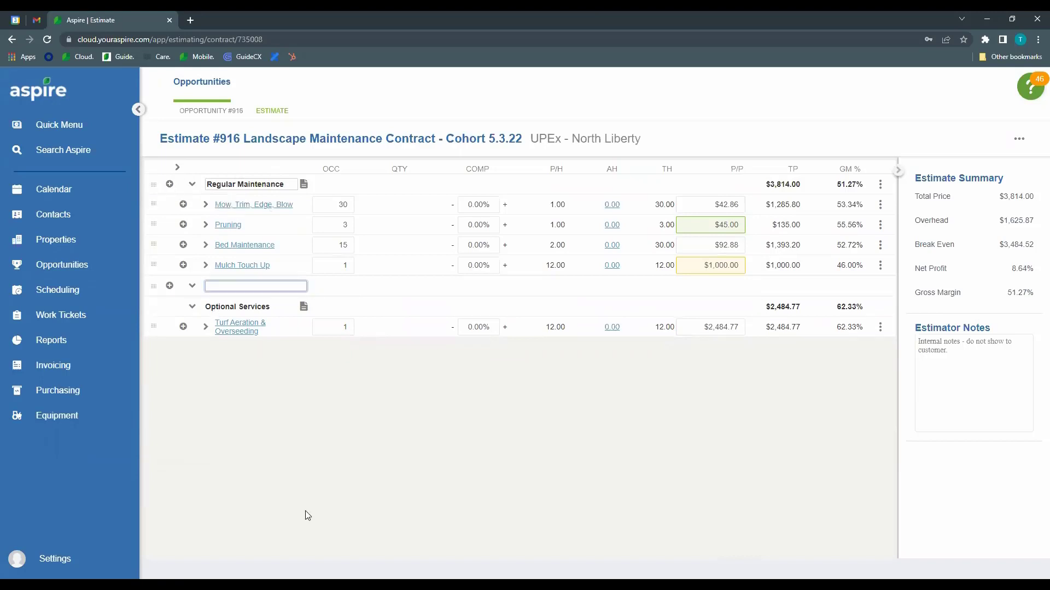
text(Irrigation Seriv)
key(Return)
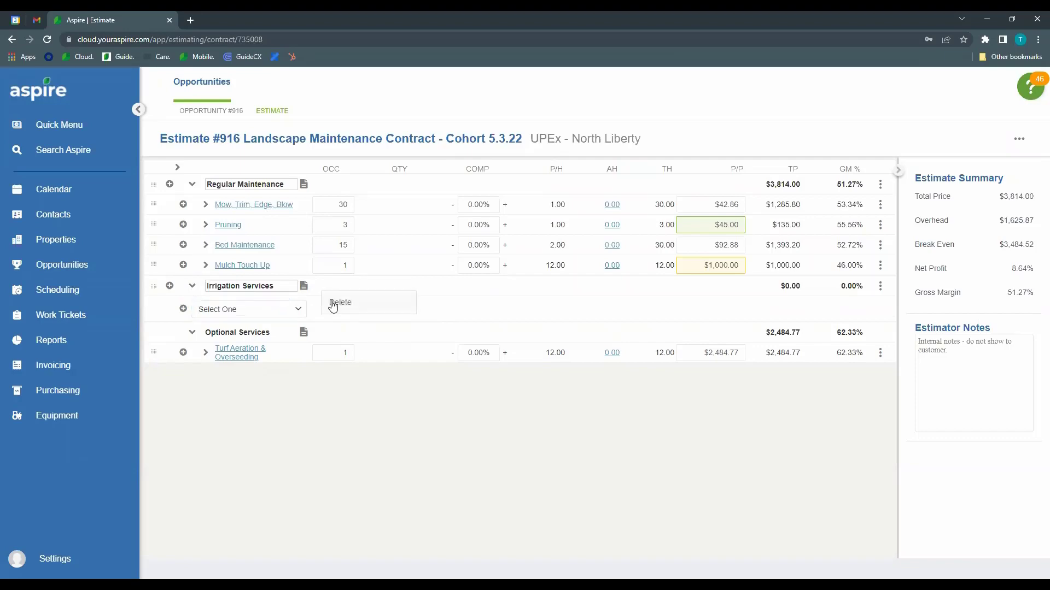
click(328, 289)
click(581, 370)
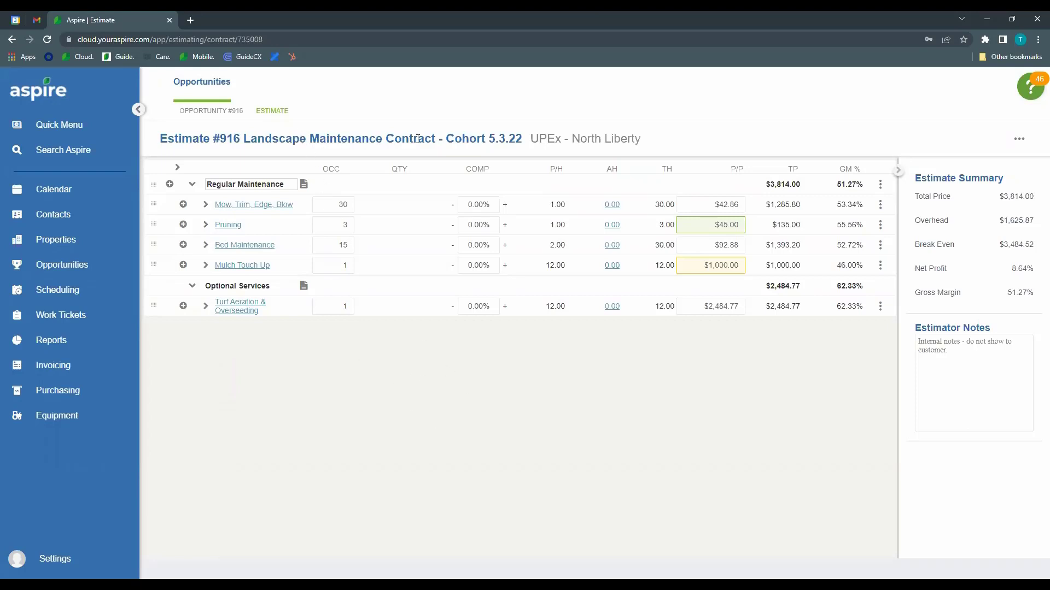
Step: Review the Mow, Trim, Edge, Blow items and the invoice type options in the Mulch Touch Up service details, and return to the estimate
click(205, 205)
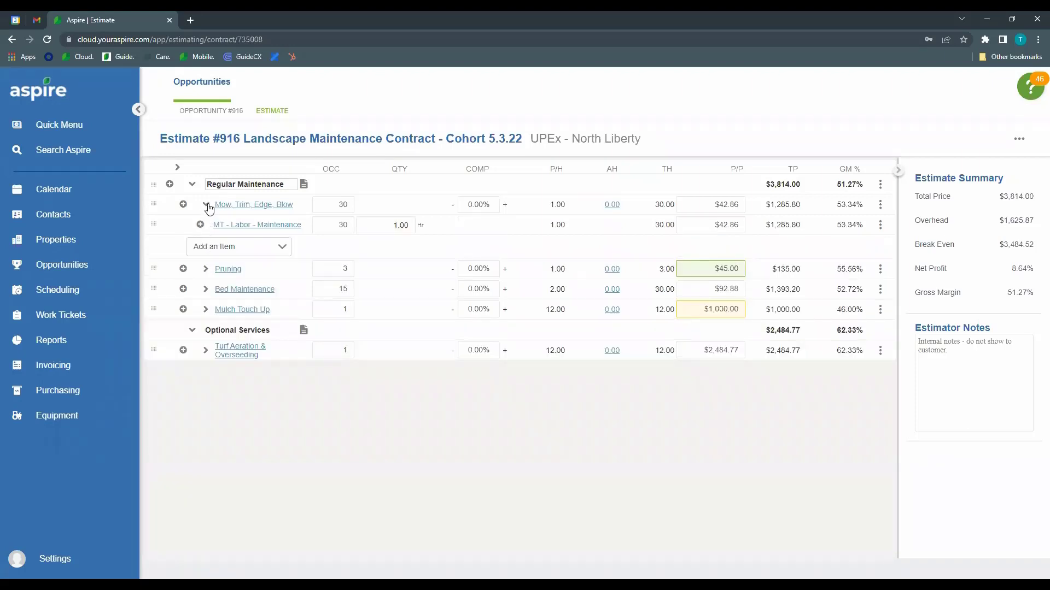
click(207, 206)
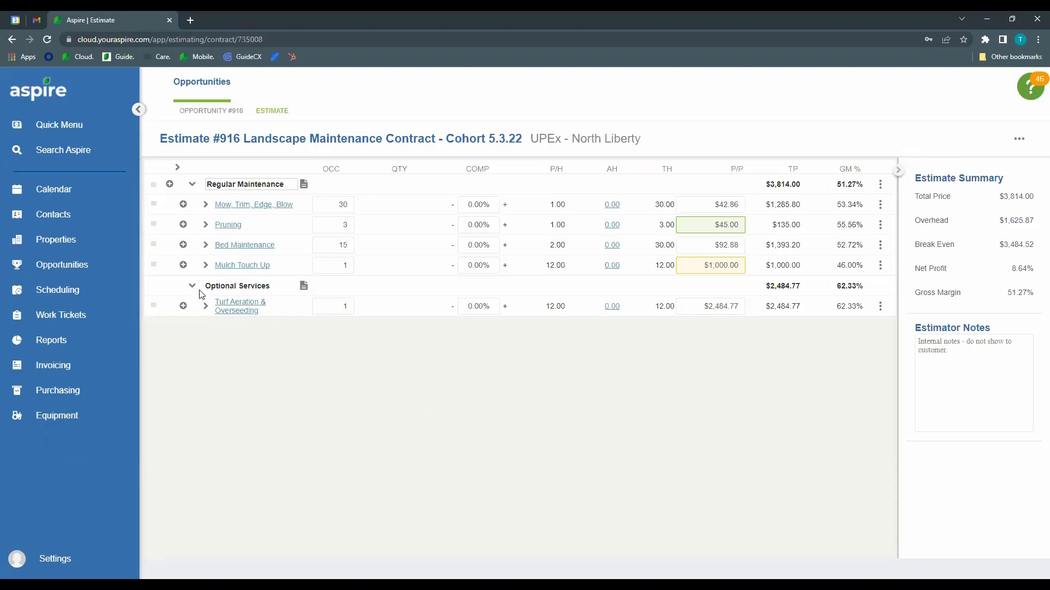
click(184, 266)
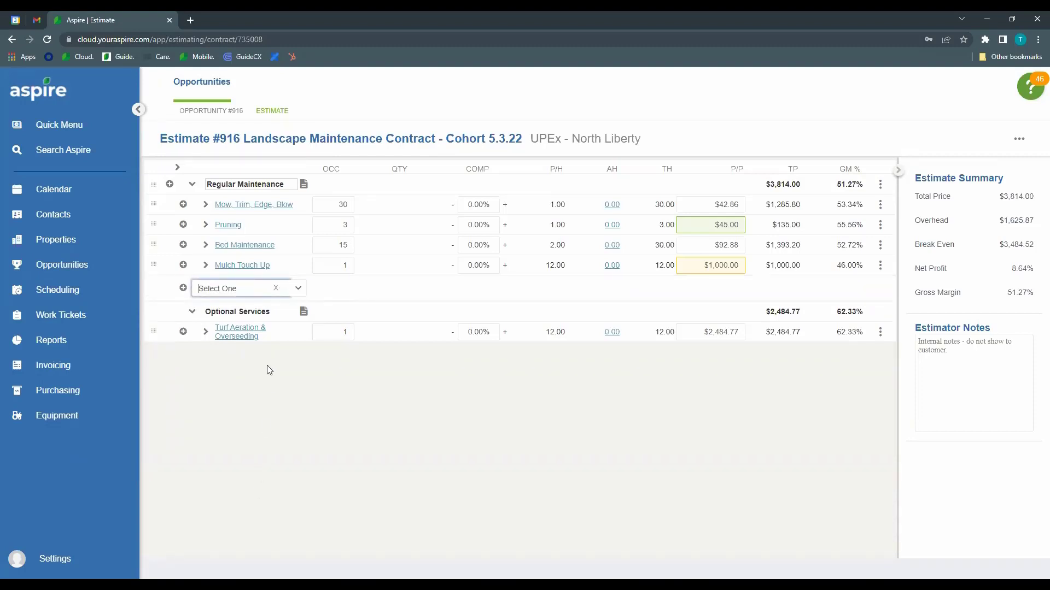
click(236, 266)
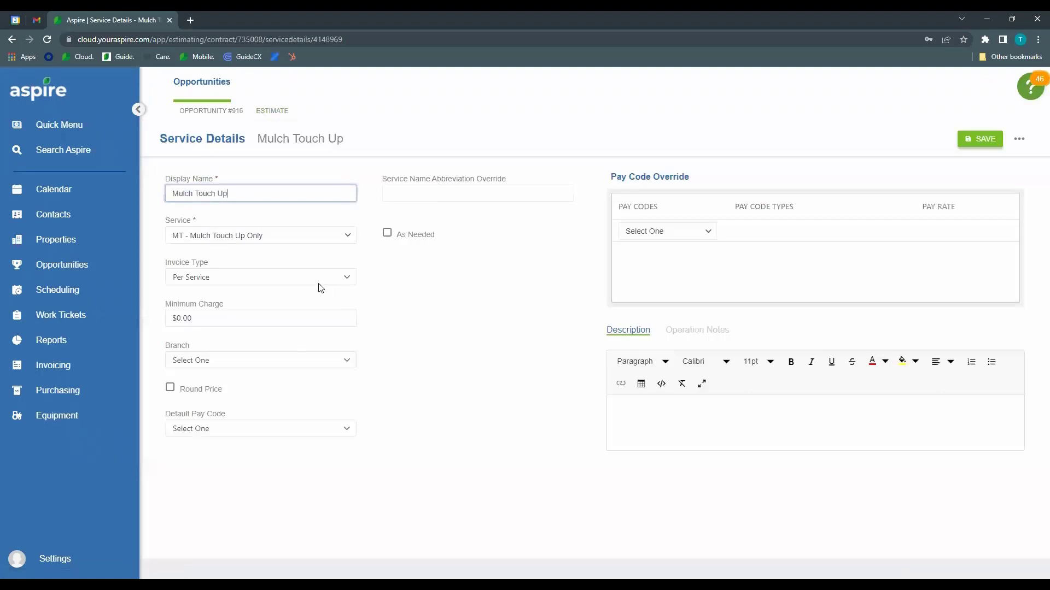
click(348, 277)
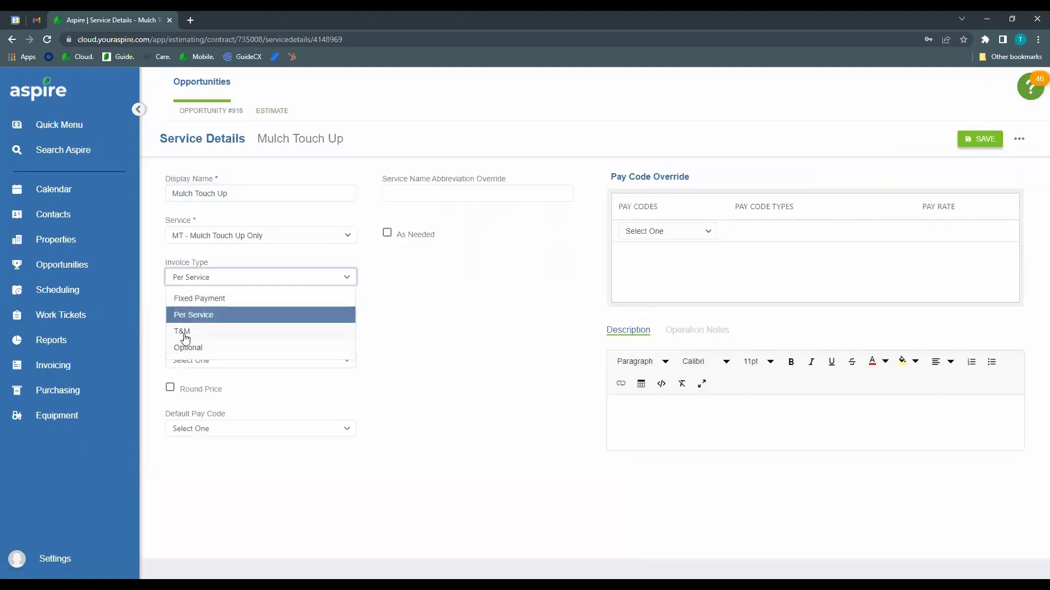
click(370, 333)
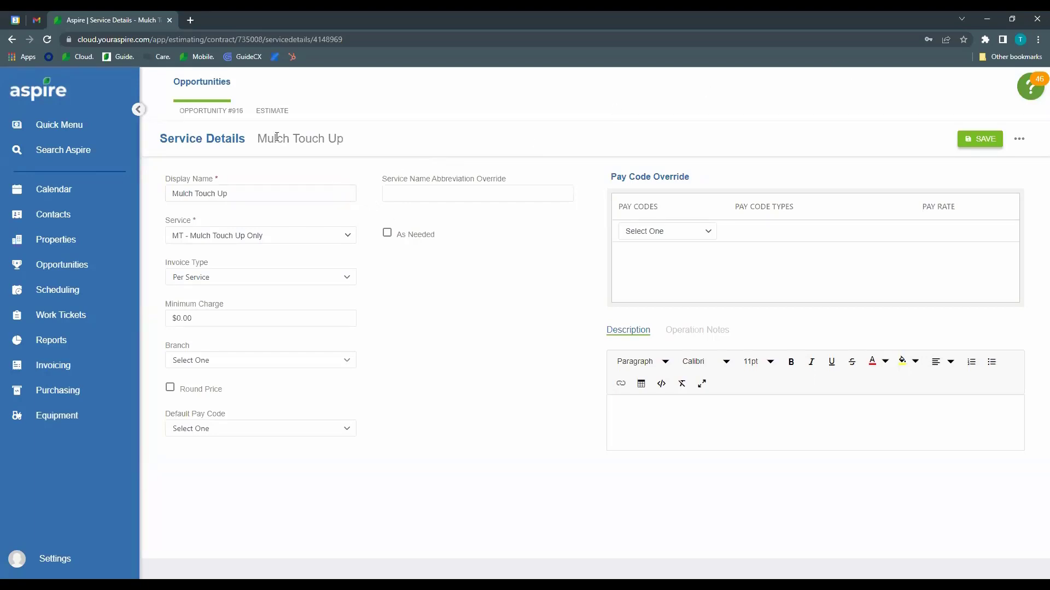
click(271, 112)
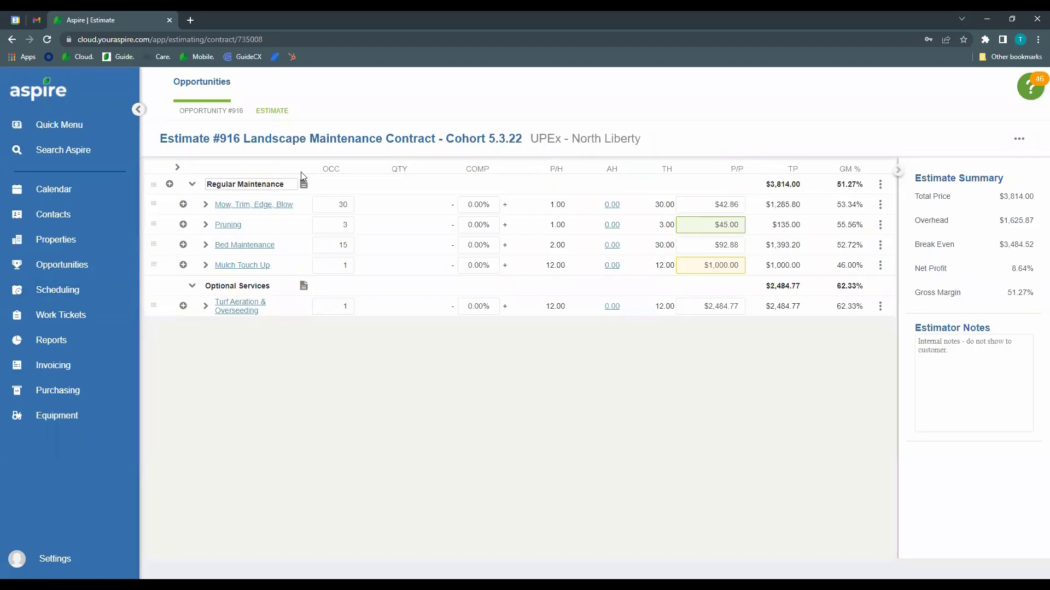
Step: Clear the P/P price overrides on the Pruning and Mulch Touch Up services
click(731, 225)
key(BackSpace)
click(733, 343)
click(729, 265)
key(BackSpace)
click(726, 348)
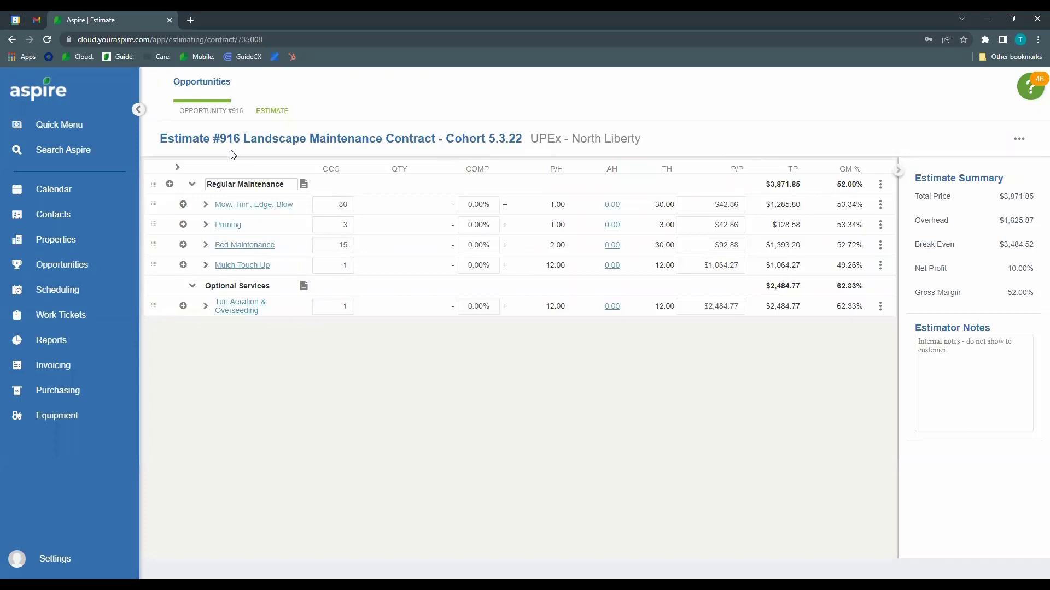
Step: Open the contract's opportunity details and try to mark its estimate complete
click(214, 110)
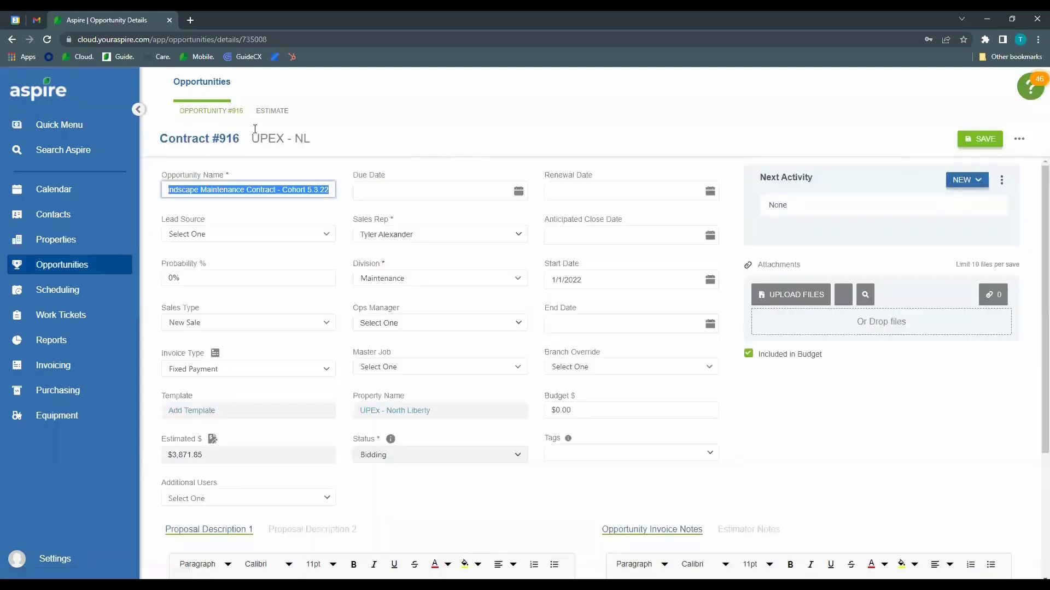
click(1021, 141)
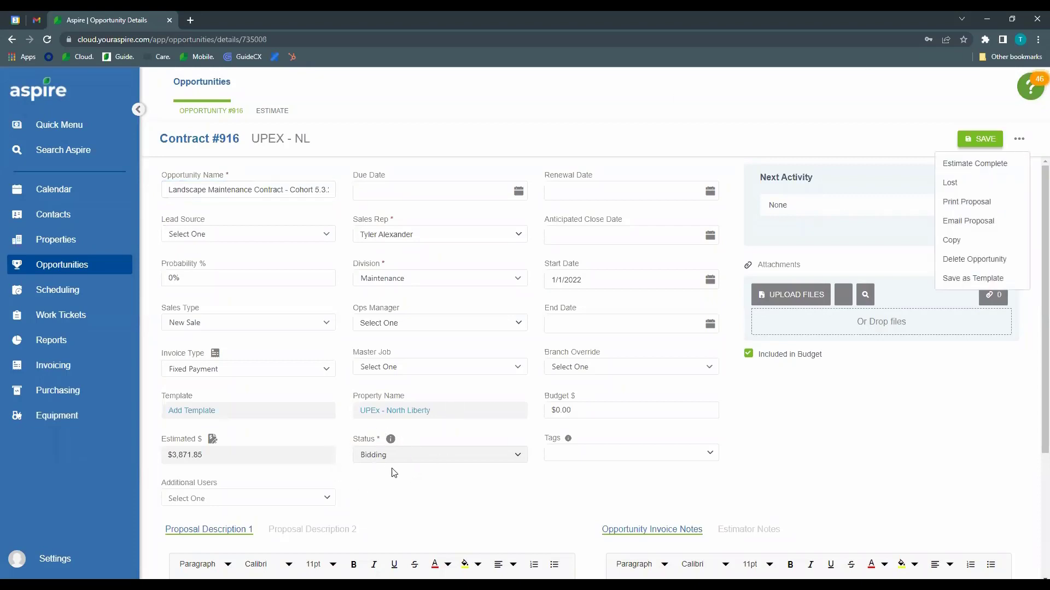
click(984, 166)
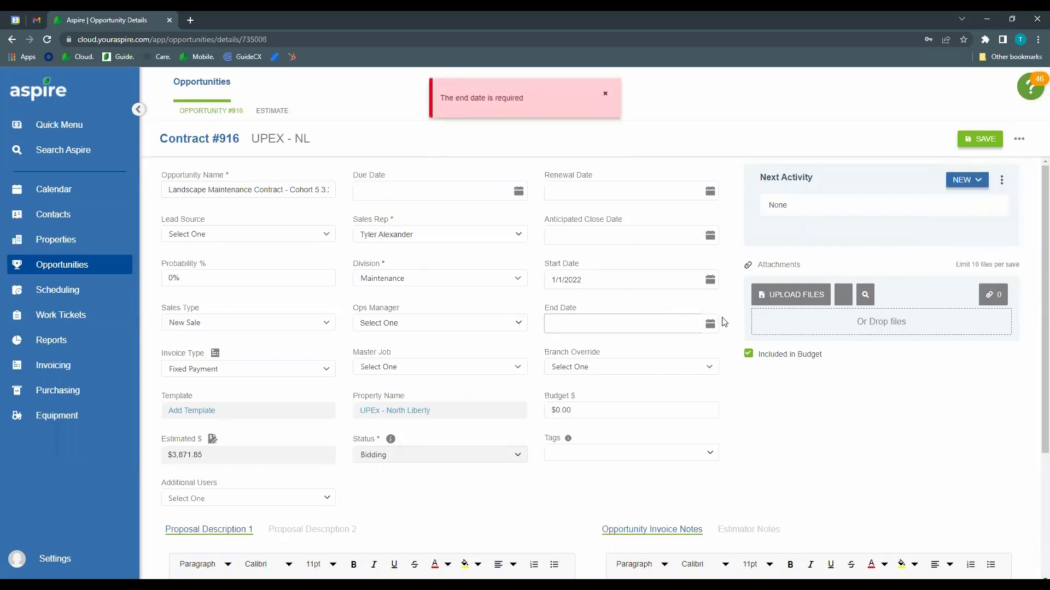
Step: Set the contract's End Date to 12/31/2022
click(709, 326)
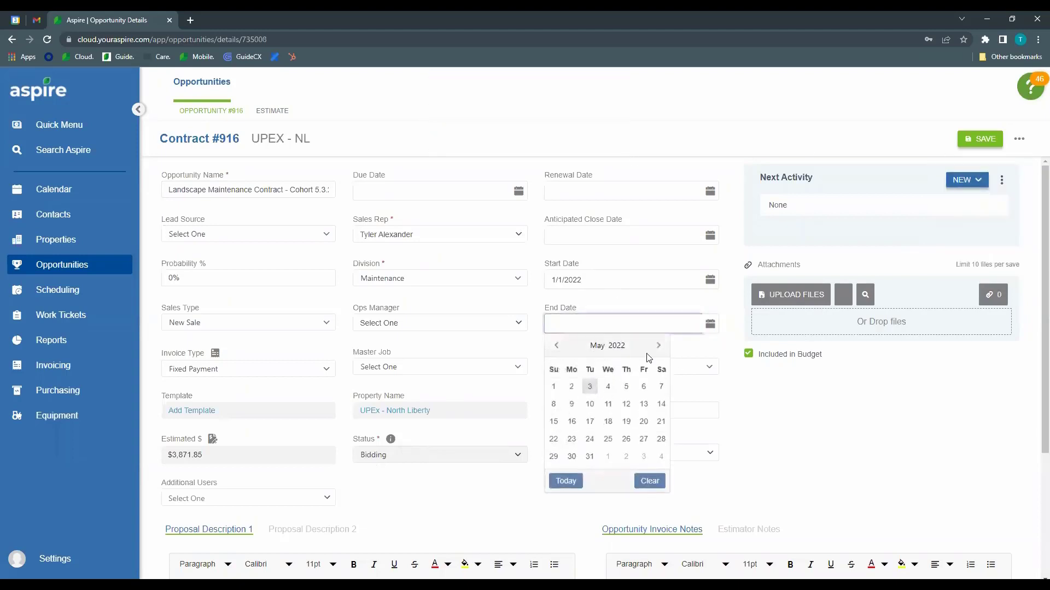
click(659, 346)
click(659, 346)
click(659, 346)
click(658, 346)
click(658, 346)
click(659, 347)
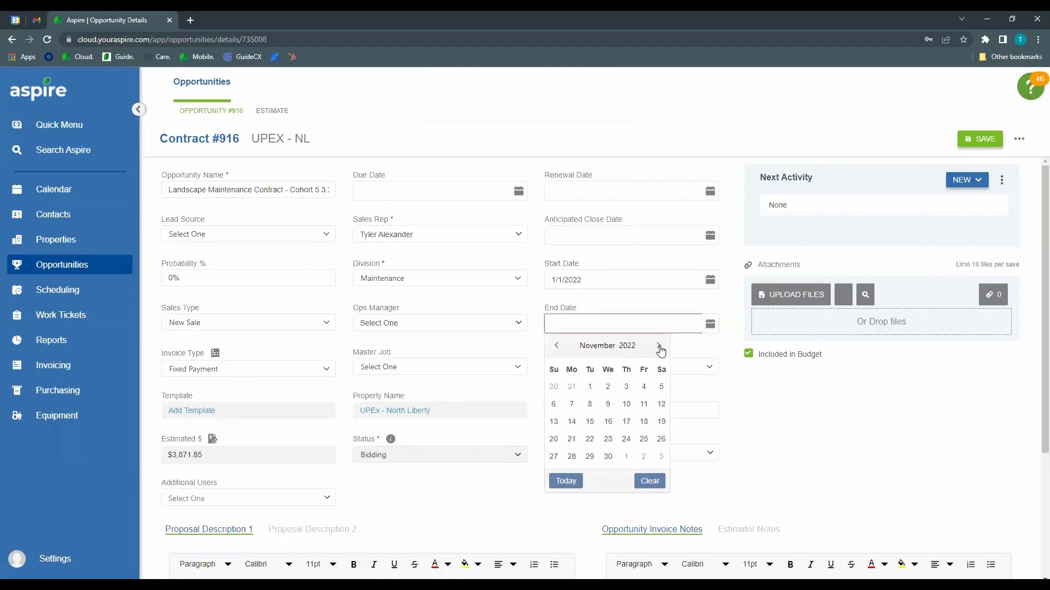
click(659, 347)
click(661, 457)
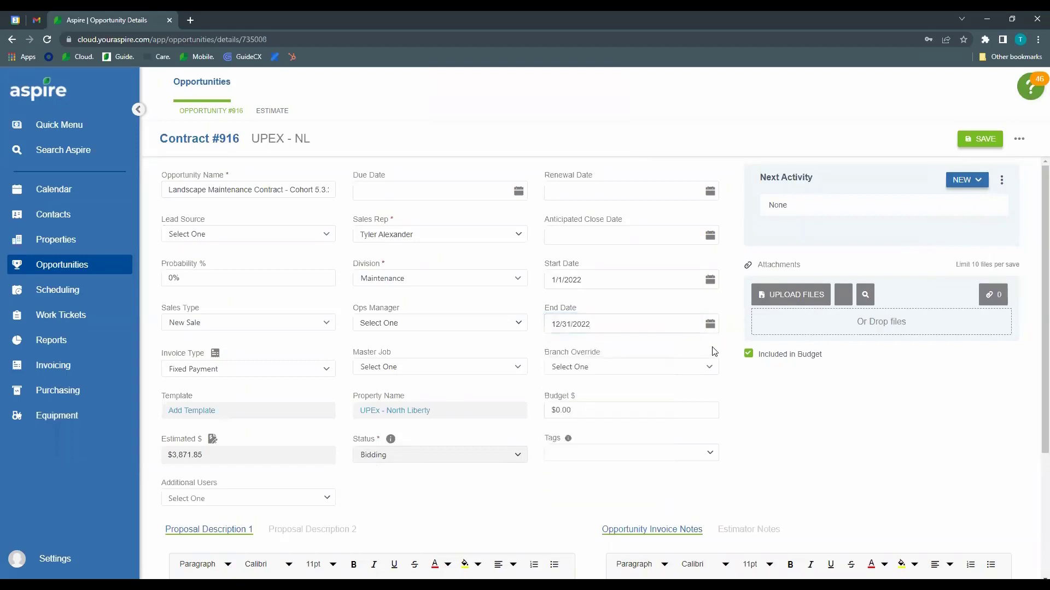
Step: Start completing the estimate, choose First as the Time of Month to Invoice, and review the monthly payment schedule
click(1019, 140)
click(1002, 162)
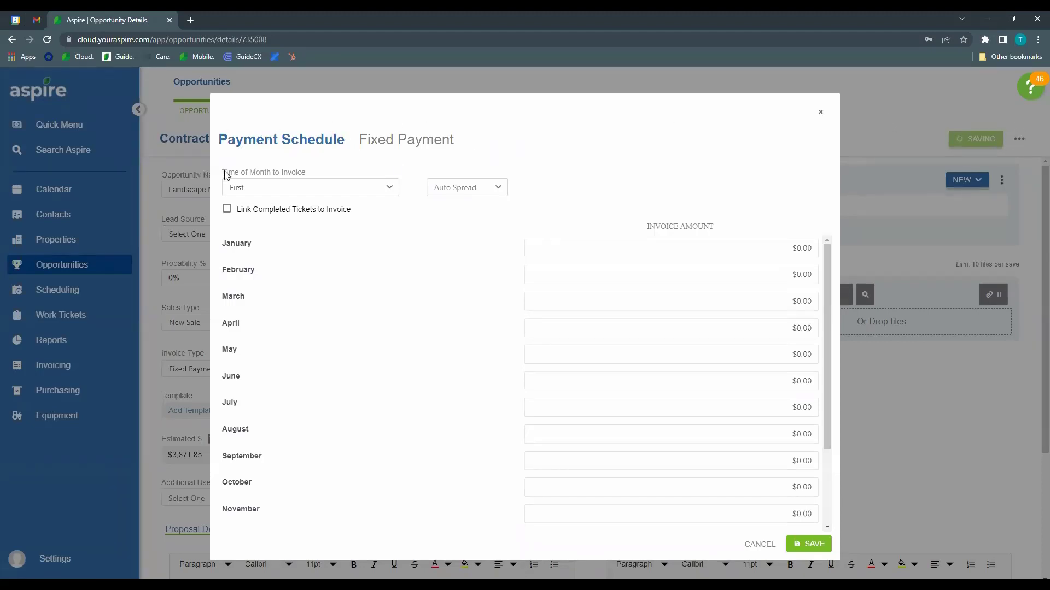
click(392, 190)
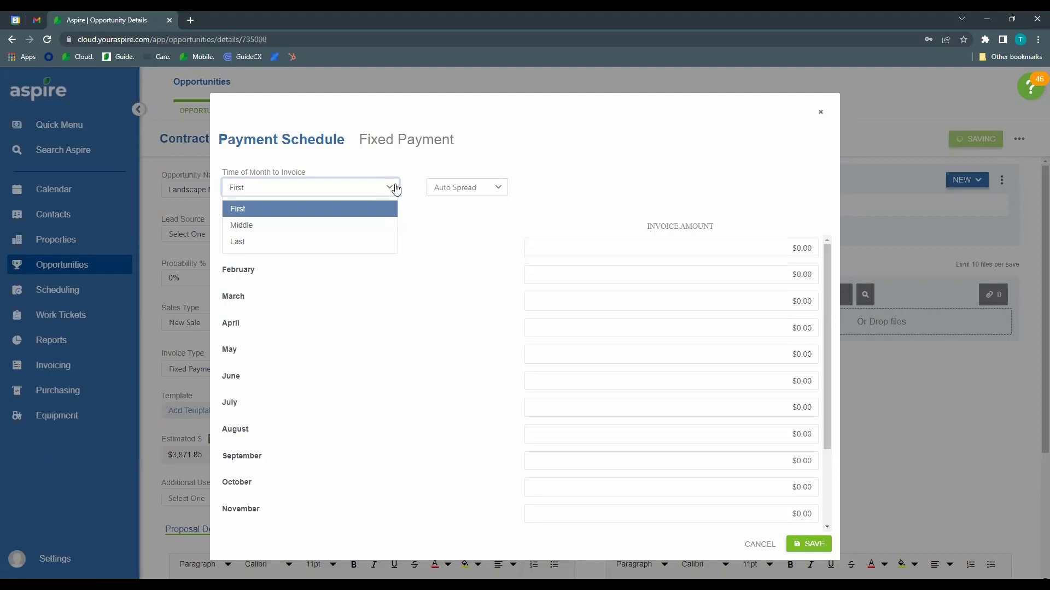
click(339, 208)
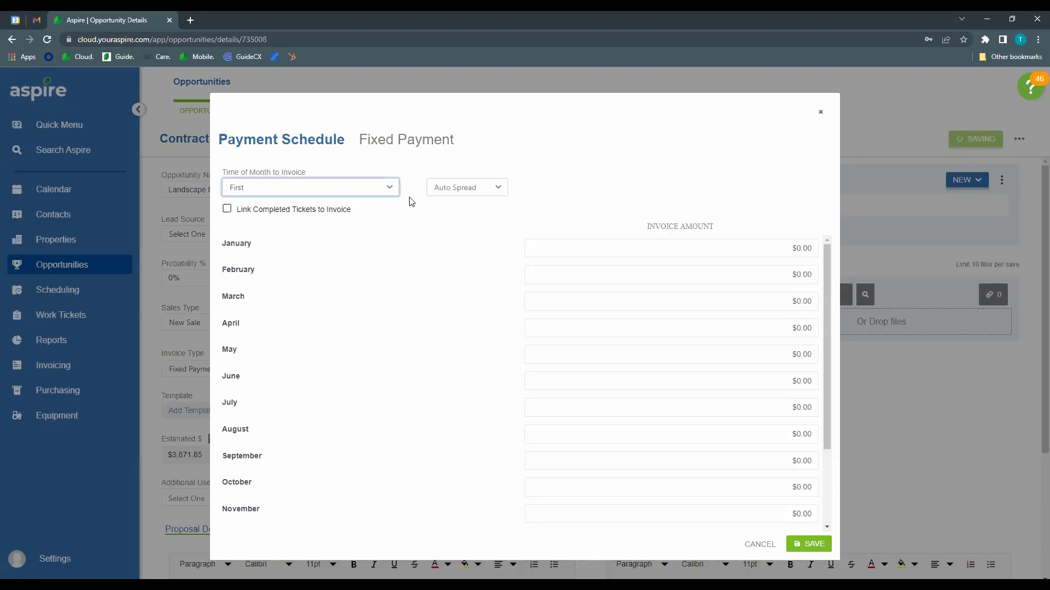
click(412, 190)
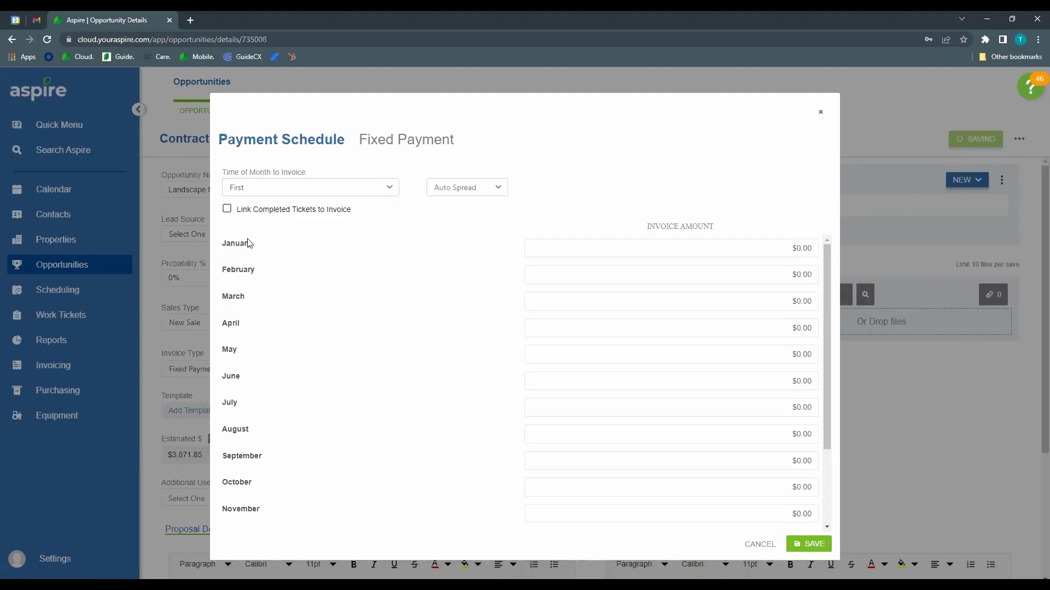
scroll(250, 246, down, 2)
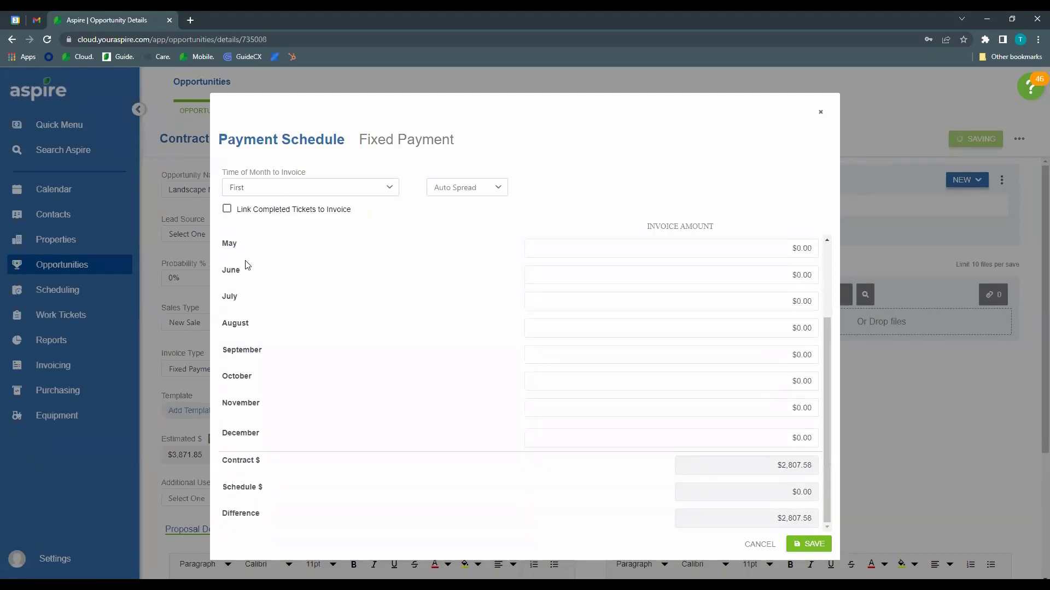
scroll(251, 307, up, 1)
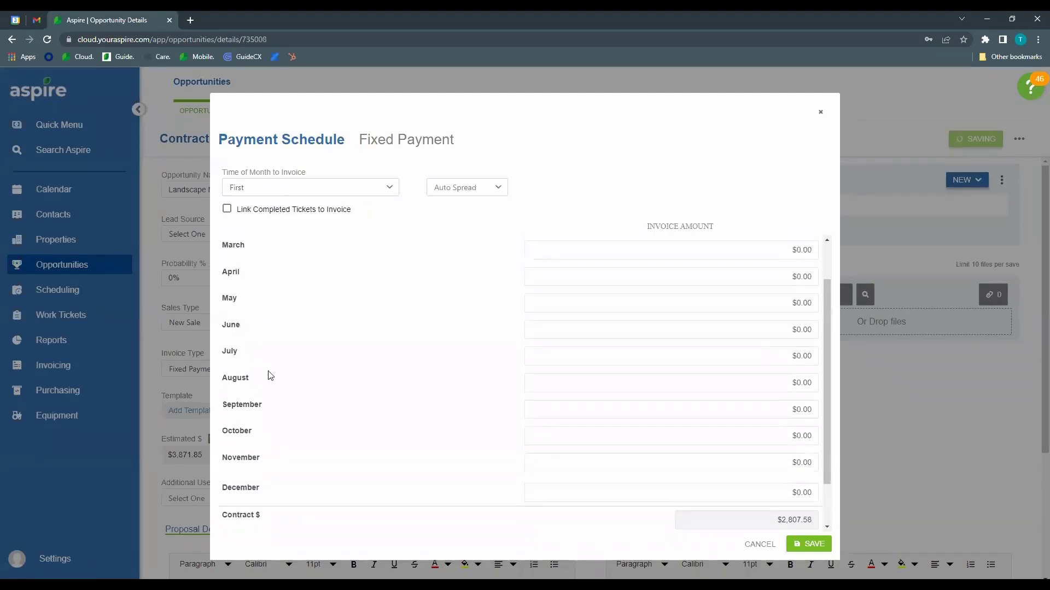
scroll(404, 271, up, 1)
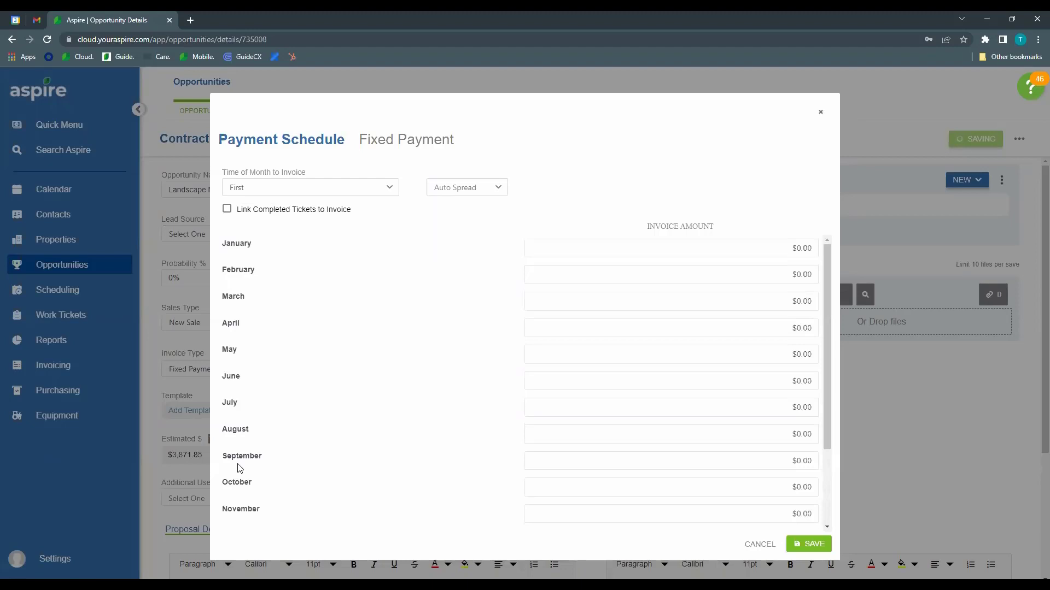
Step: Auto-spread the contract amount over the monthly invoices with the Spread option and check the schedule totals
click(500, 188)
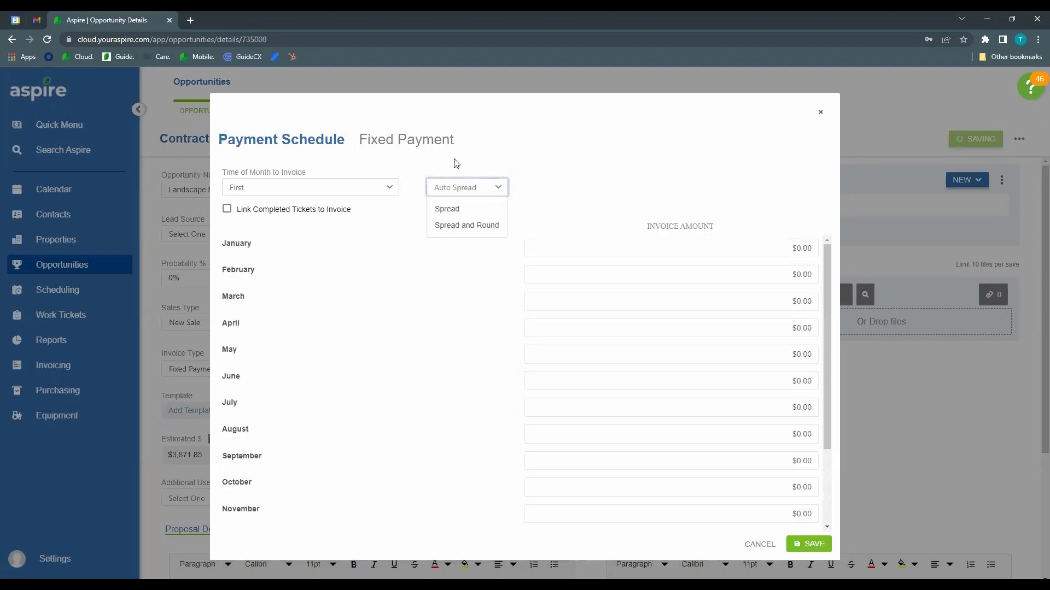
click(453, 210)
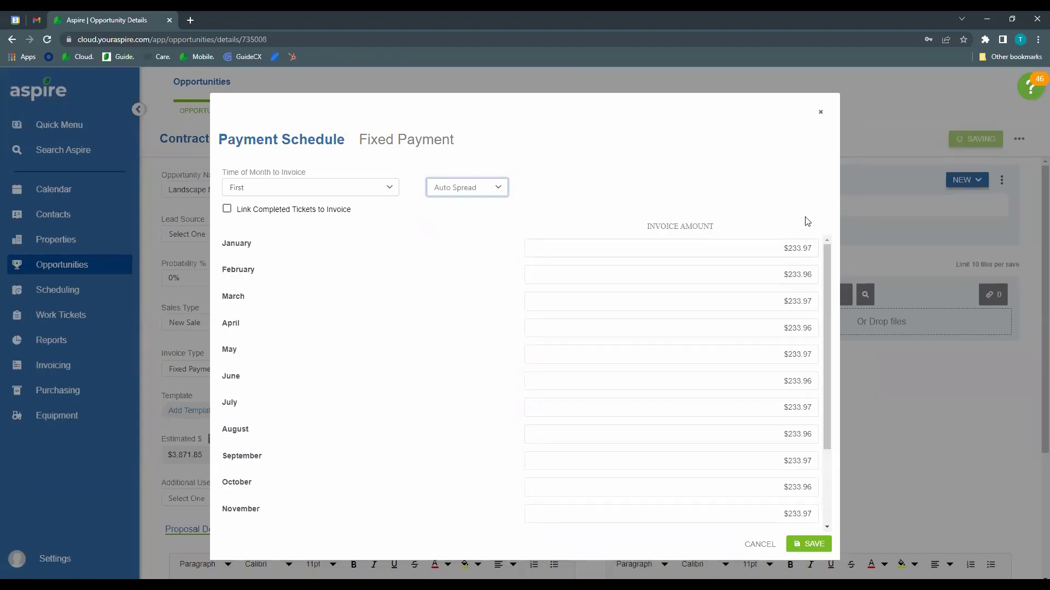
drag(827, 253, 833, 451)
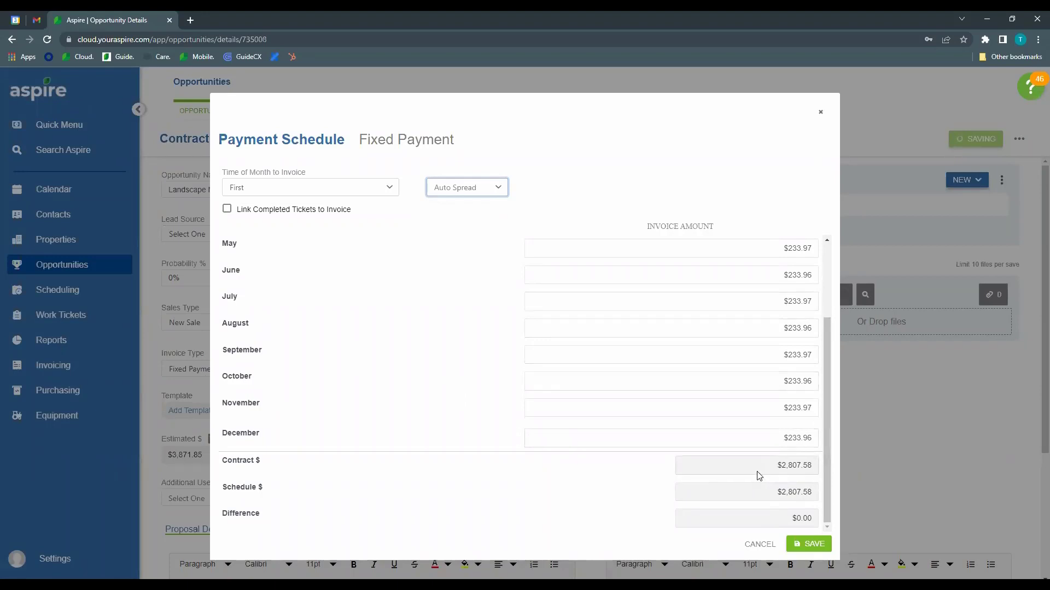
scroll(809, 428, up, 2)
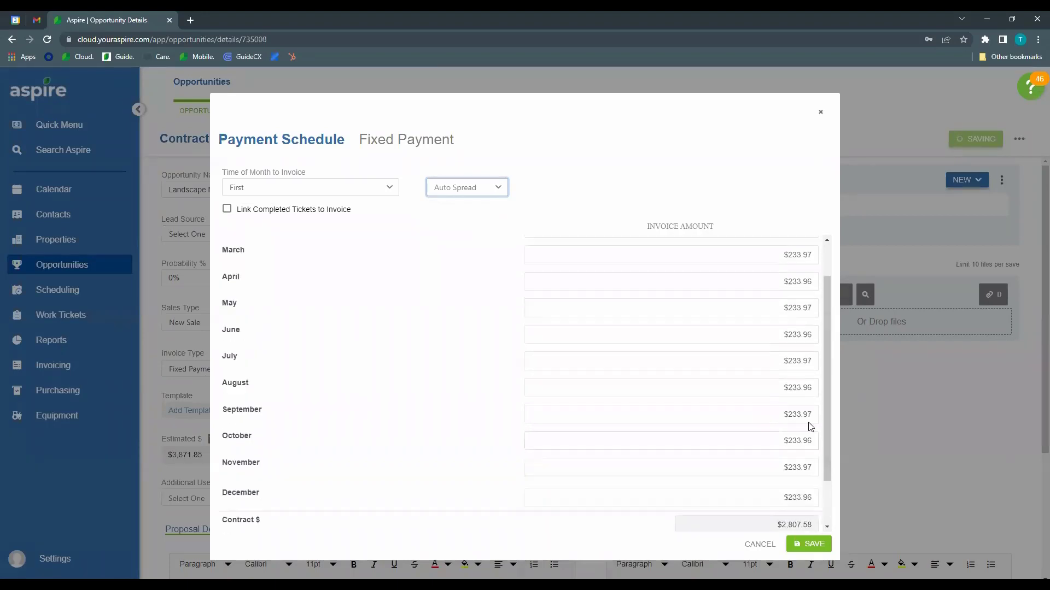
scroll(794, 332, down, 2)
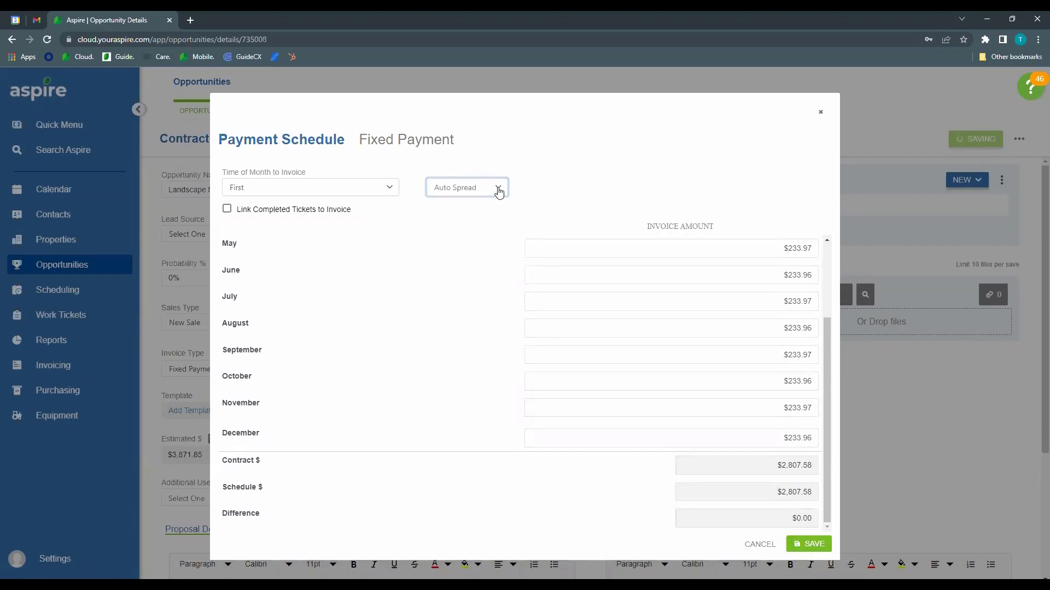
Step: Redistribute the monthly invoice amounts with the Spread and Round option and check the schedule difference
click(495, 189)
click(481, 230)
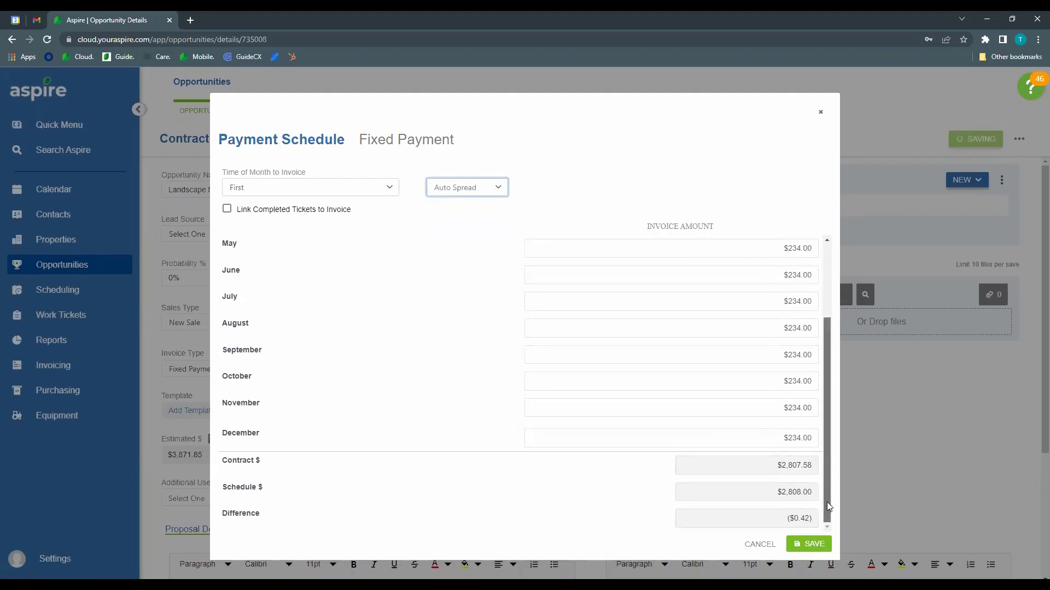
scroll(827, 505, up, 1)
scroll(831, 378, up, 2)
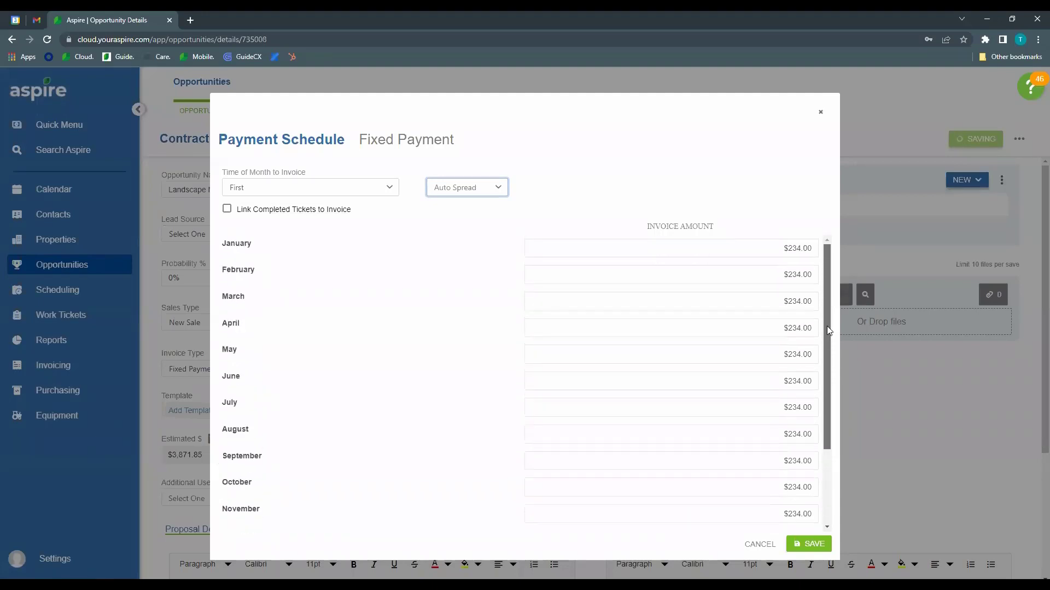
drag(827, 249, 817, 372)
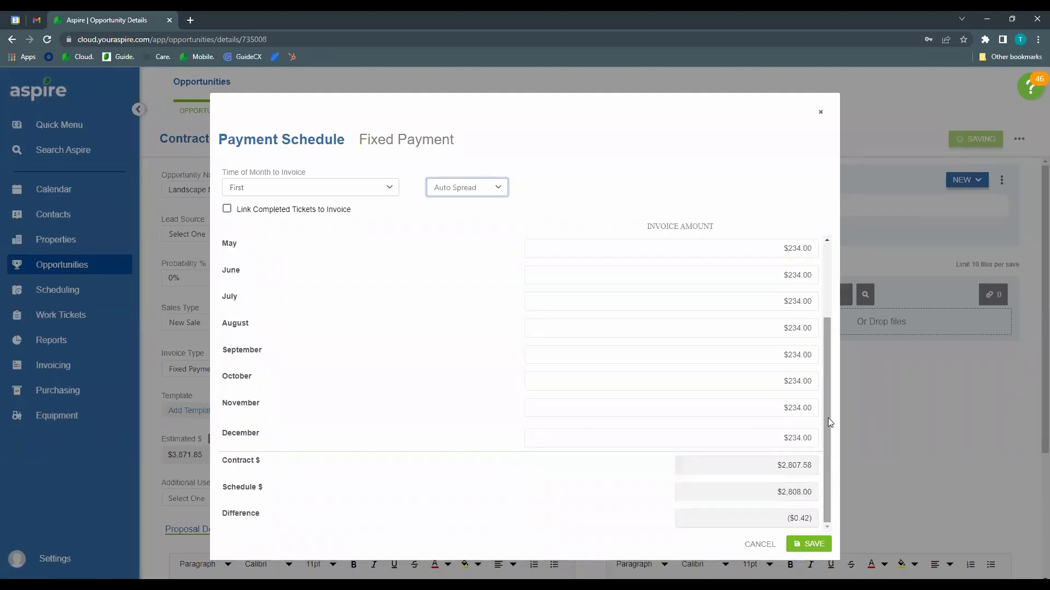
drag(827, 422, 837, 305)
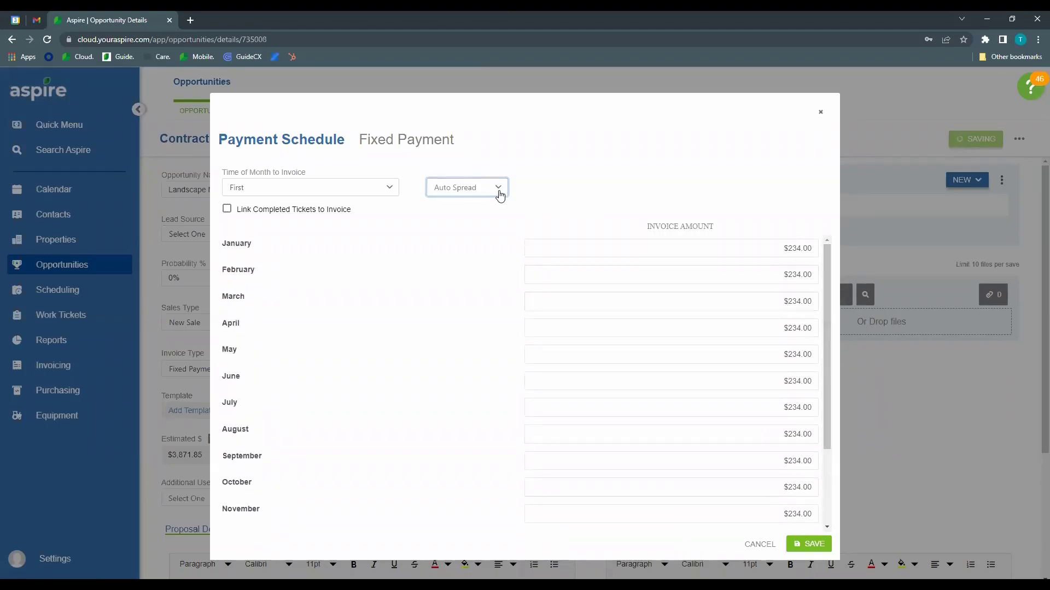
Step: Switch the monthly invoice amounts back to the unrounded Spread option and close the payment schedule without saving
click(499, 194)
click(491, 212)
drag(828, 260, 820, 344)
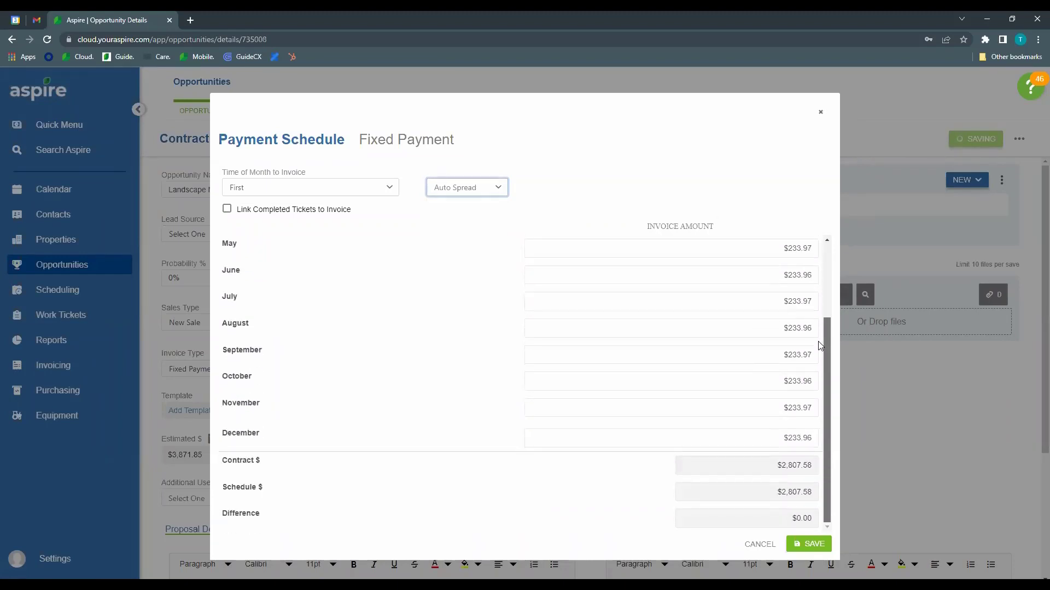
drag(822, 288, 828, 258)
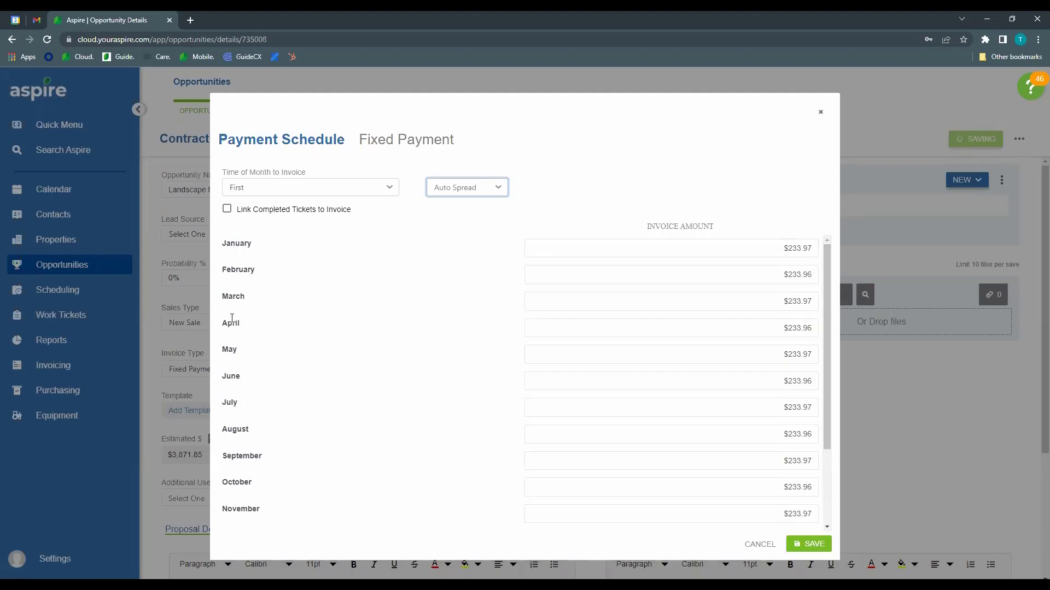
click(821, 113)
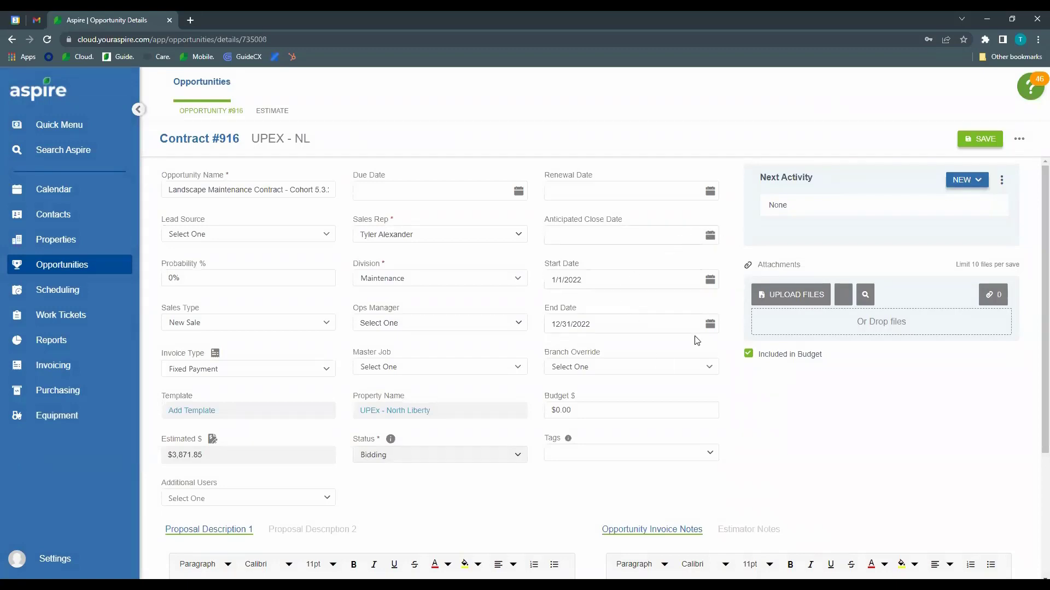
Step: Start completing the estimate again and check the monthly amounts and contract totals in the payment schedule
click(1019, 140)
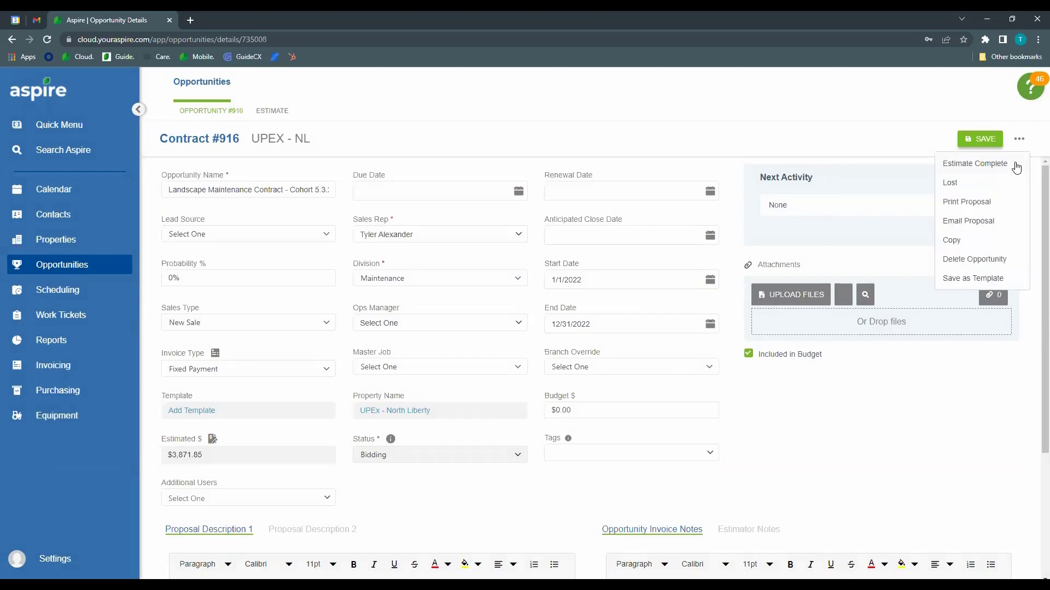
click(1016, 167)
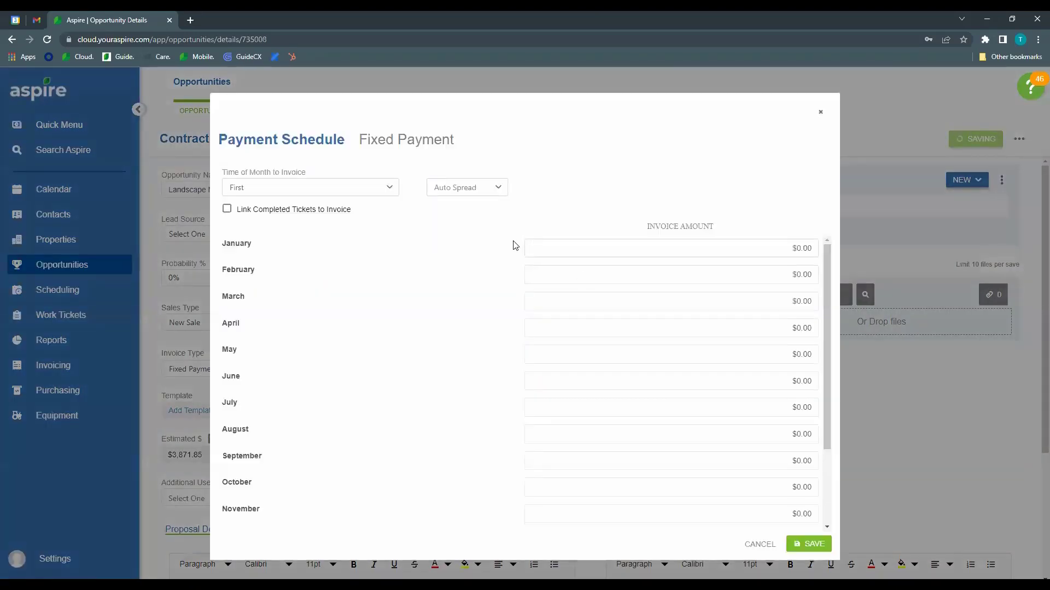
click(496, 189)
click(534, 187)
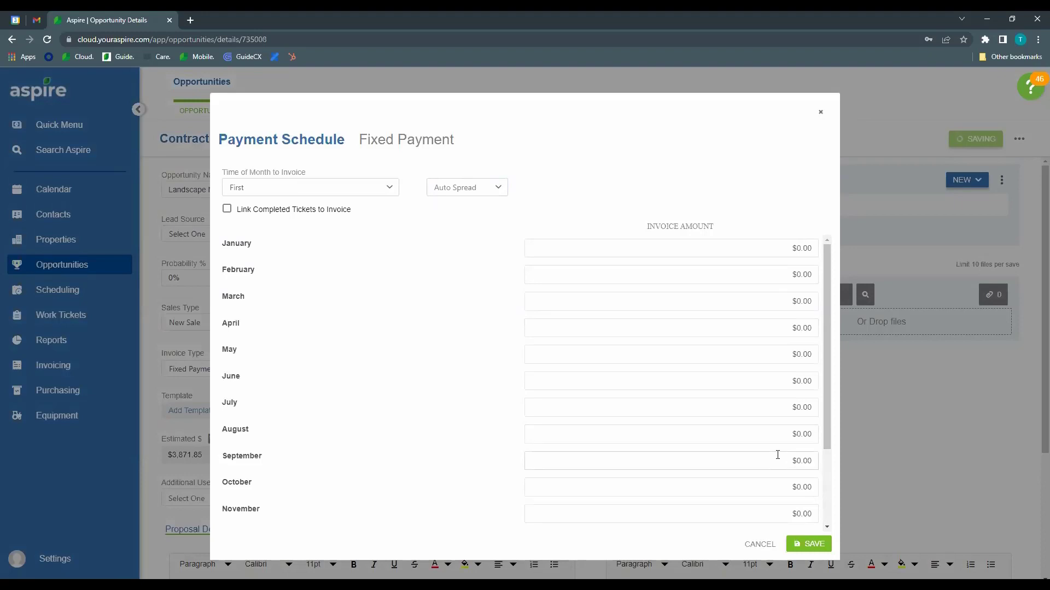
scroll(775, 438, down, 3)
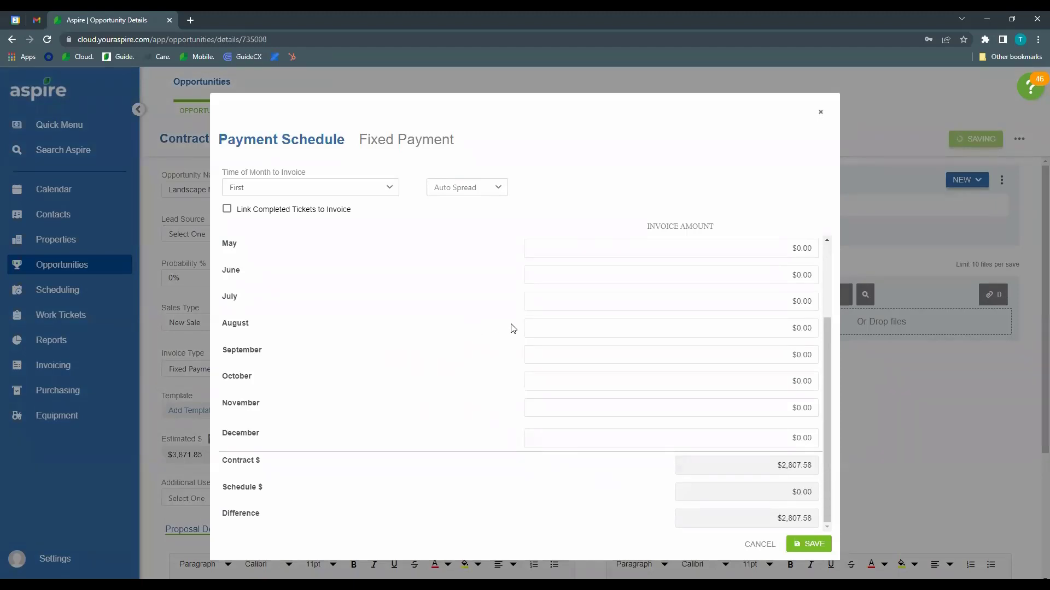
scroll(768, 296, up, 1)
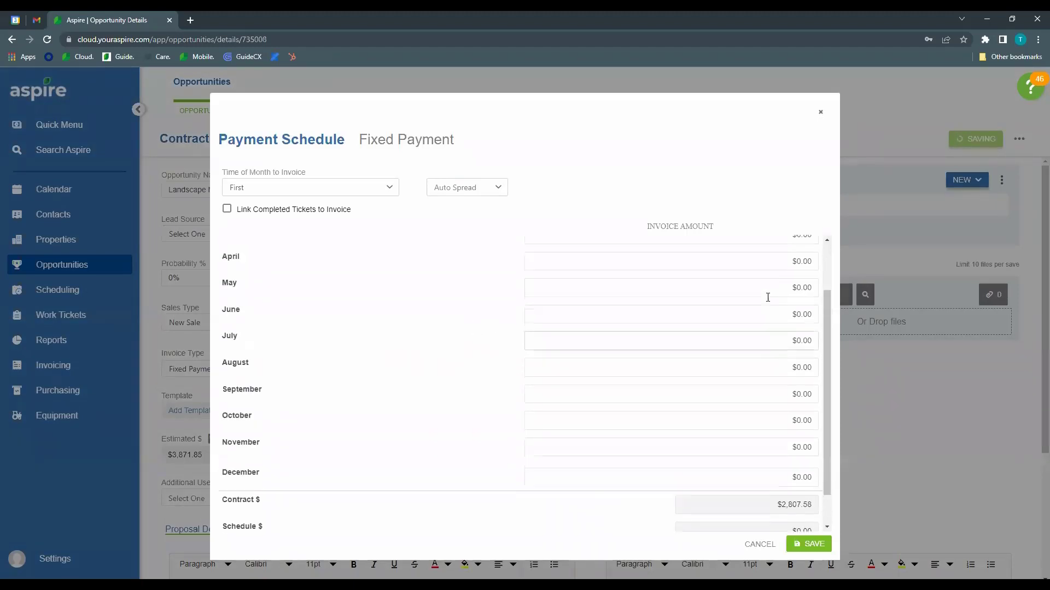
Step: Set the April invoice amount to 401.08 and copy that amount
click(728, 277)
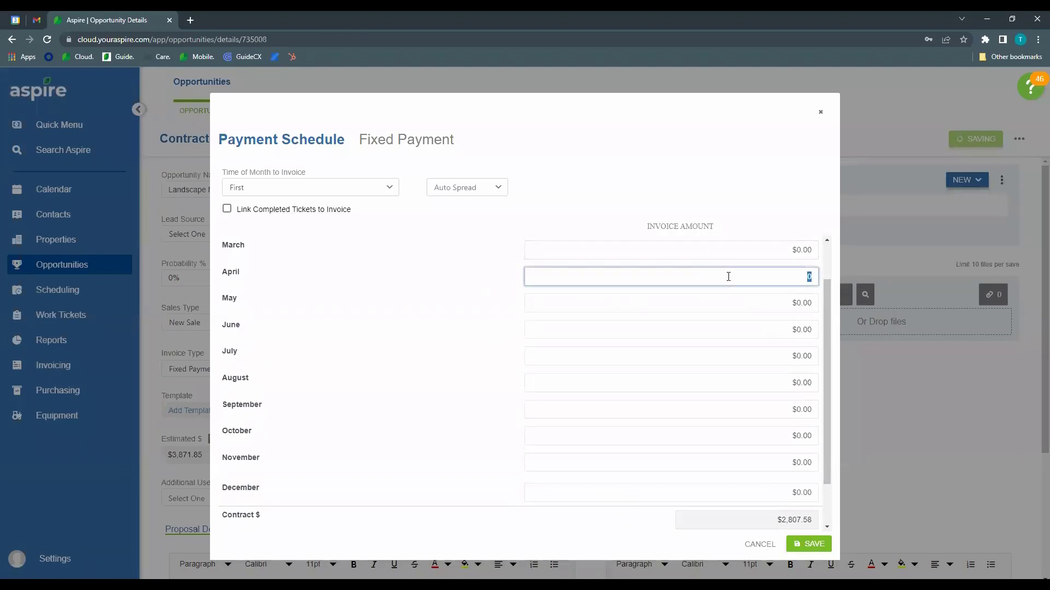
text(401.08)
drag(785, 274, 815, 269)
key(ctrl+c)
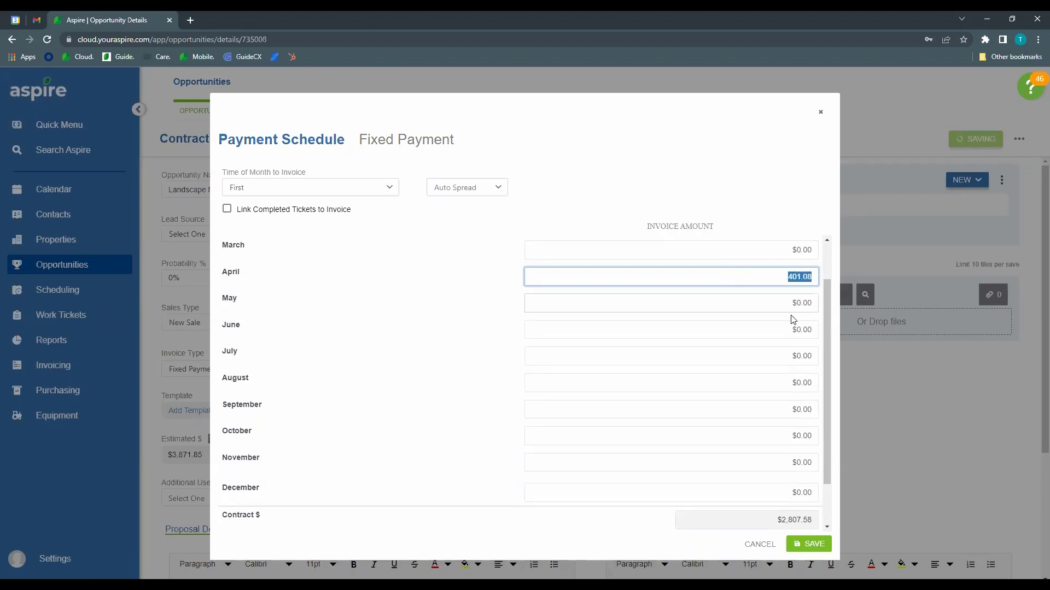
Step: Fill the May, June, July and August invoice amounts with the copied 401.08
click(808, 303)
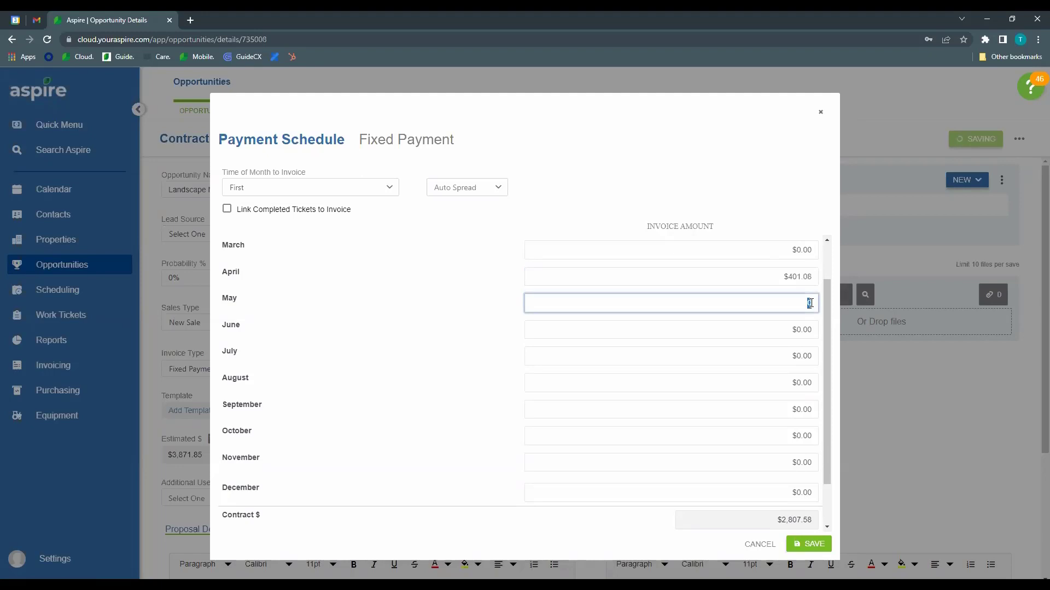
key(ctrl+v)
click(805, 330)
key(ctrl+v)
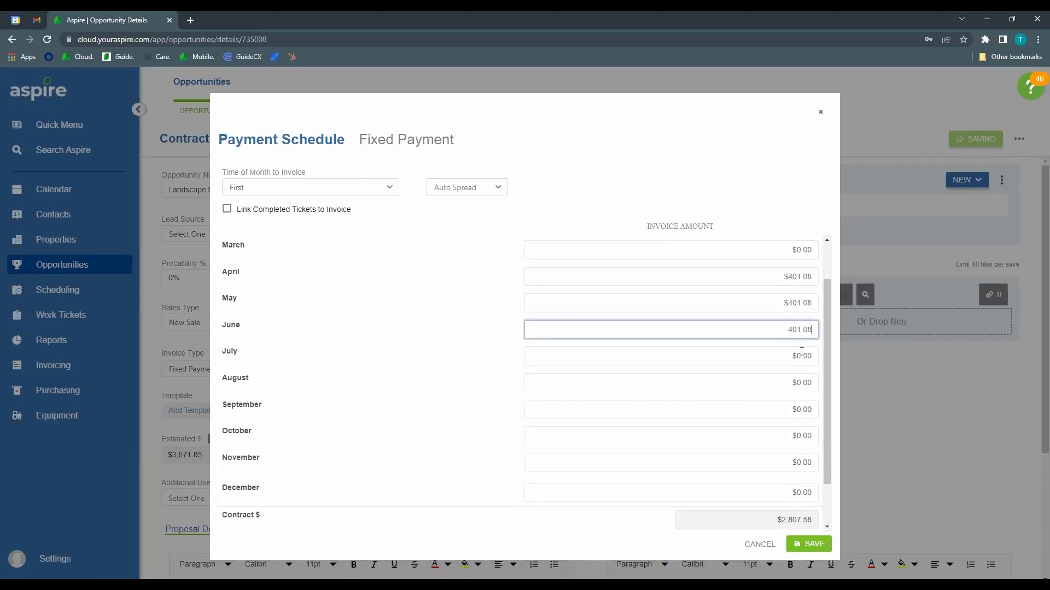
click(804, 356)
key(ctrl+v)
click(803, 382)
key(ctrl+v)
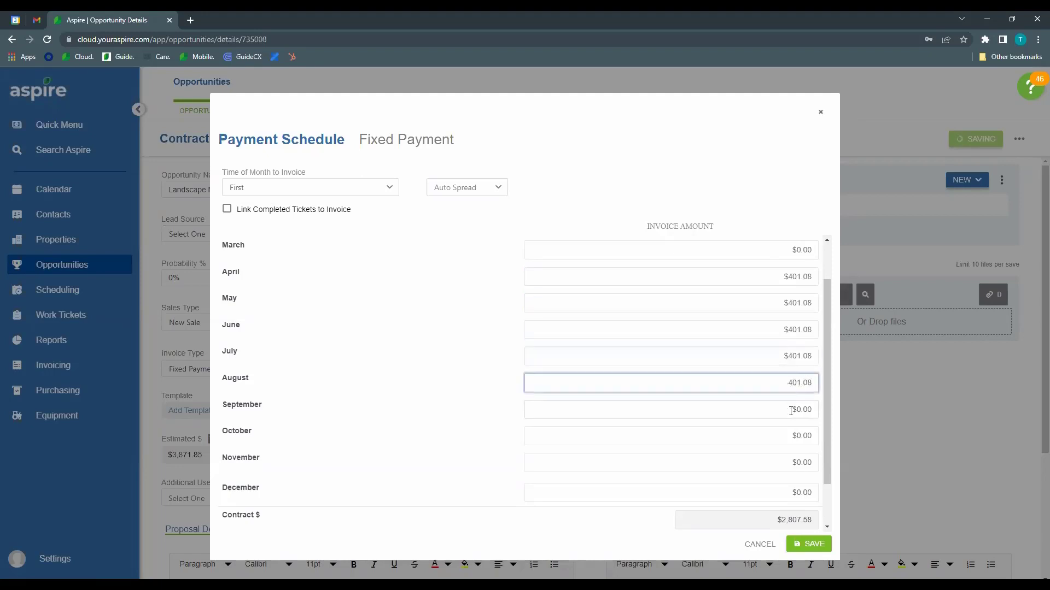
Step: Fill the September and October invoice amounts with the copied 401.08, replacing any mis-entered value
click(791, 411)
key(ctrl+v)
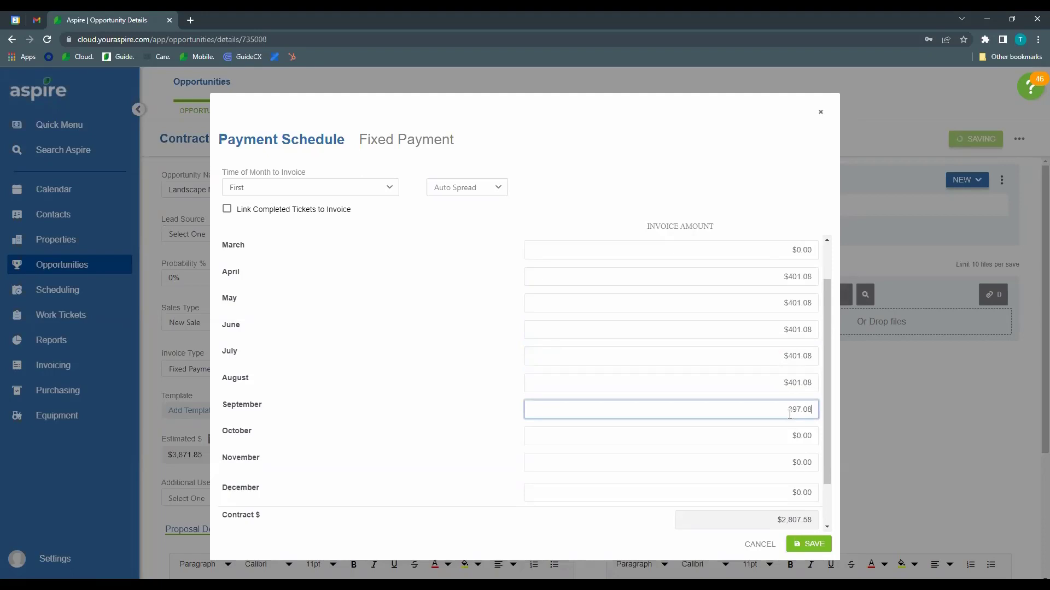
double_click(811, 409)
key(ctrl+v)
scroll(828, 418, down, 1)
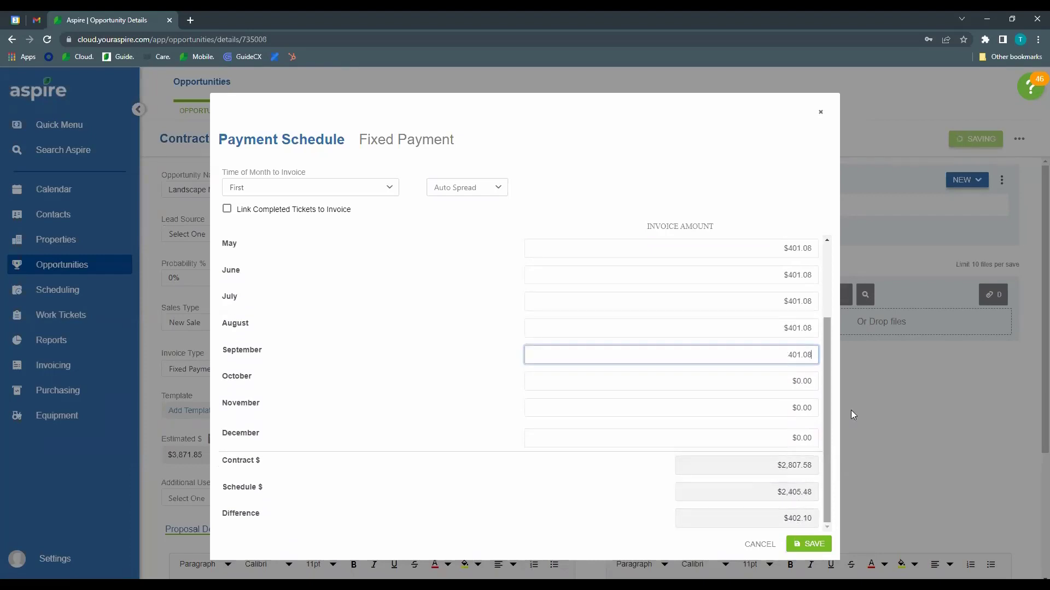
double_click(809, 385)
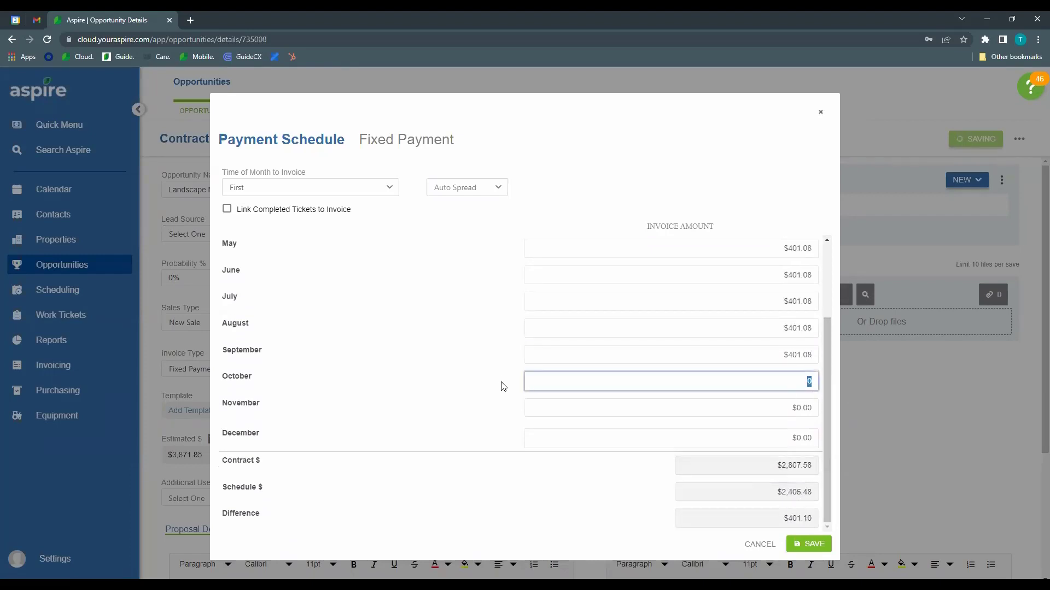
key(ctrl+v)
click(619, 500)
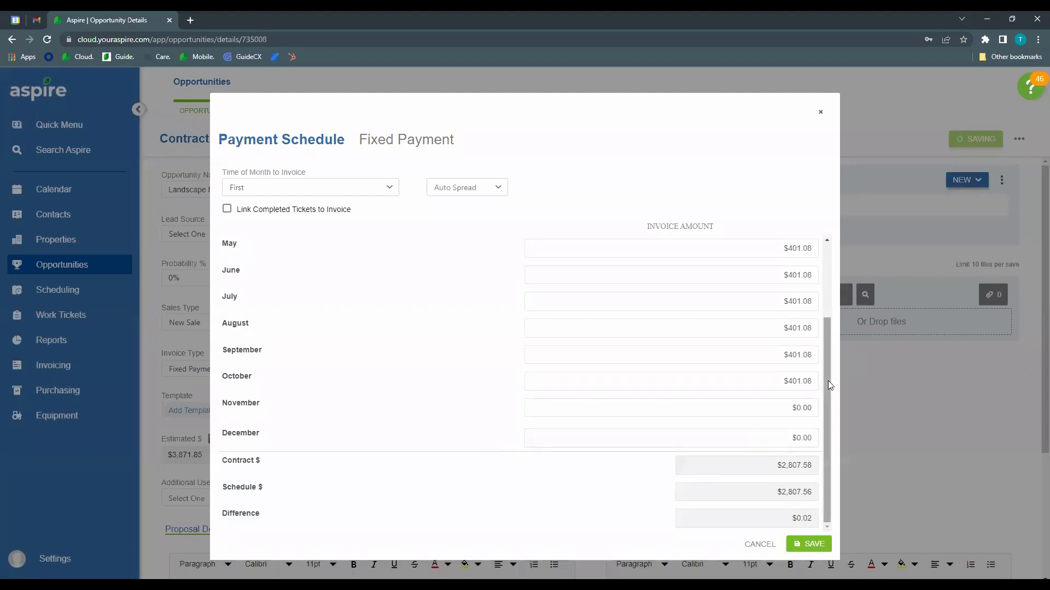
Step: Adjust the October invoice amount to 401.10 to absorb the rounding difference
double_click(809, 383)
click(813, 382)
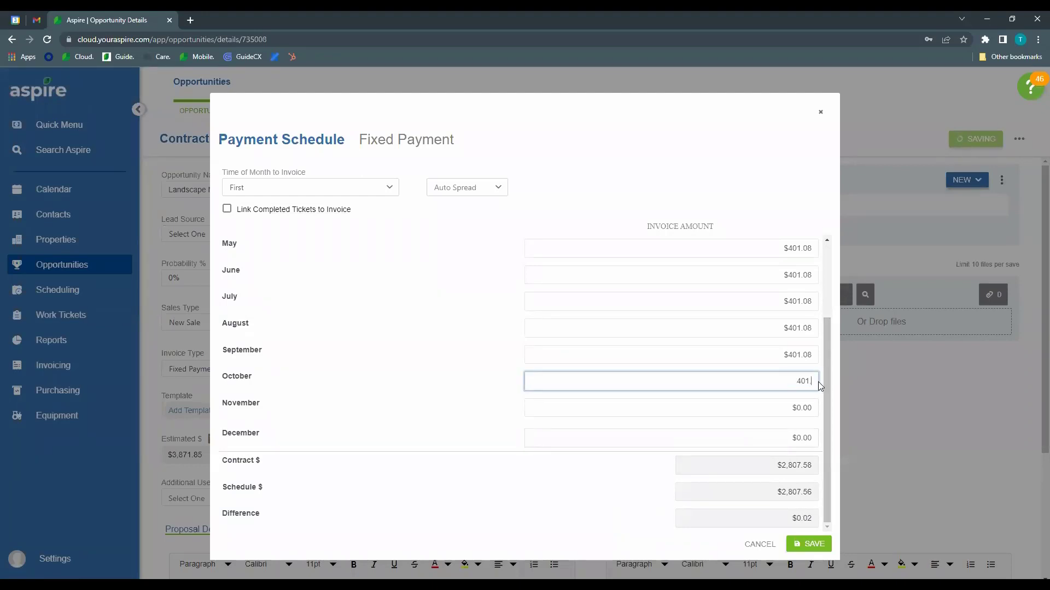
text(10)
click(719, 508)
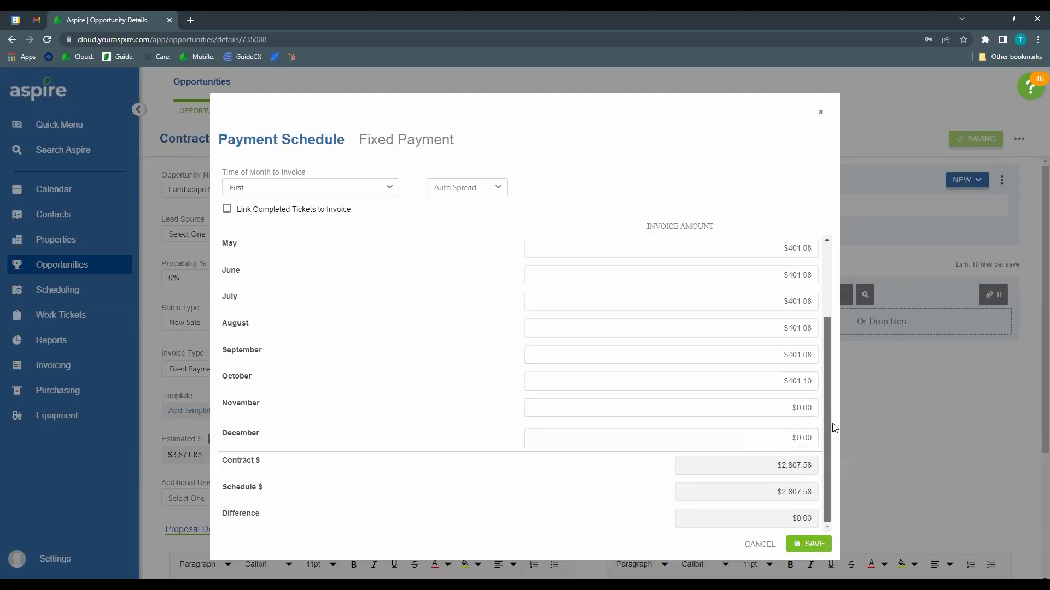
Step: Check all monthly amounts and totals, and save the payment schedule to complete the estimate
scroll(835, 428, up, 3)
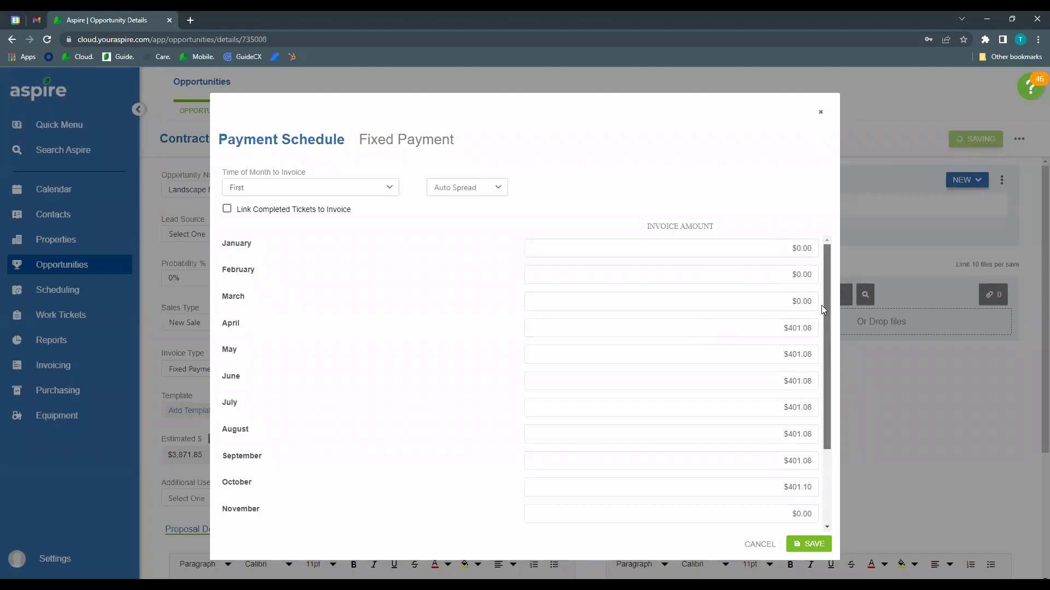
scroll(822, 308, down, 5)
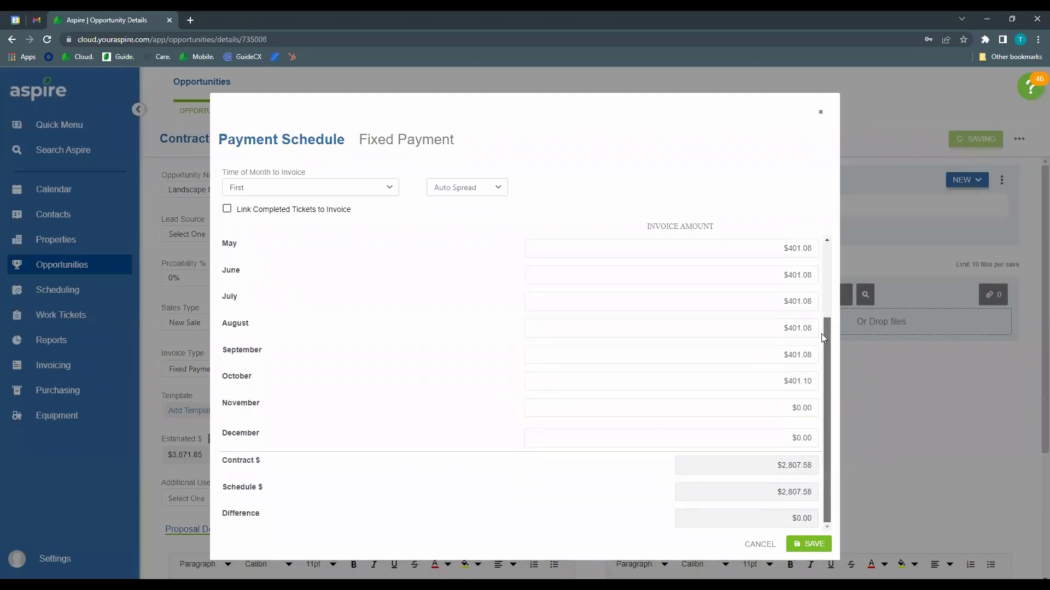
click(813, 546)
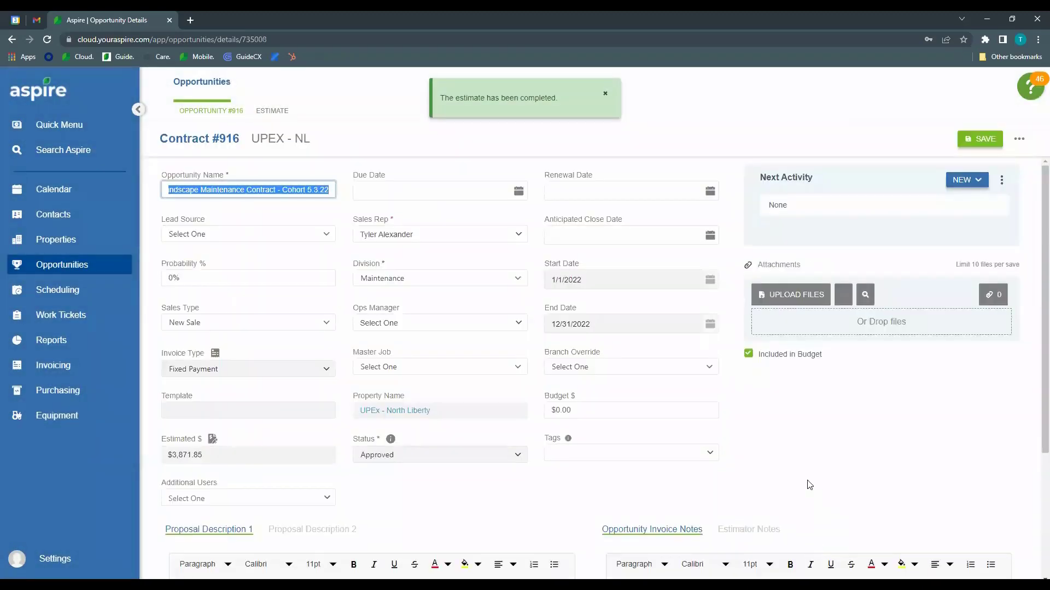
click(719, 222)
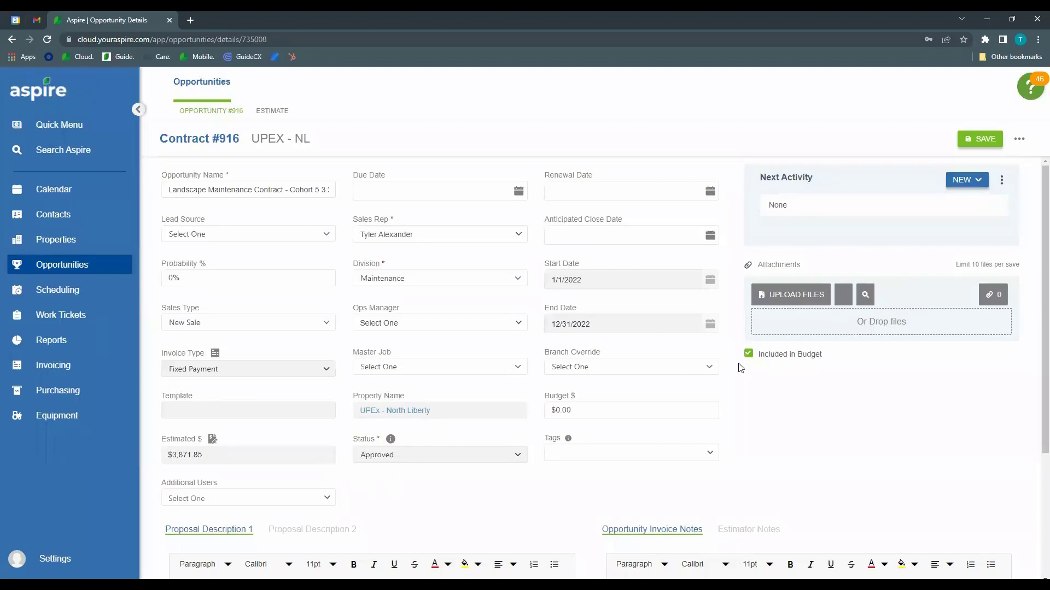
Step: Print the proposal as a PDF using the Aspire Sample - Contract by Invoice Type - Style 1 (v1) layout
click(1019, 139)
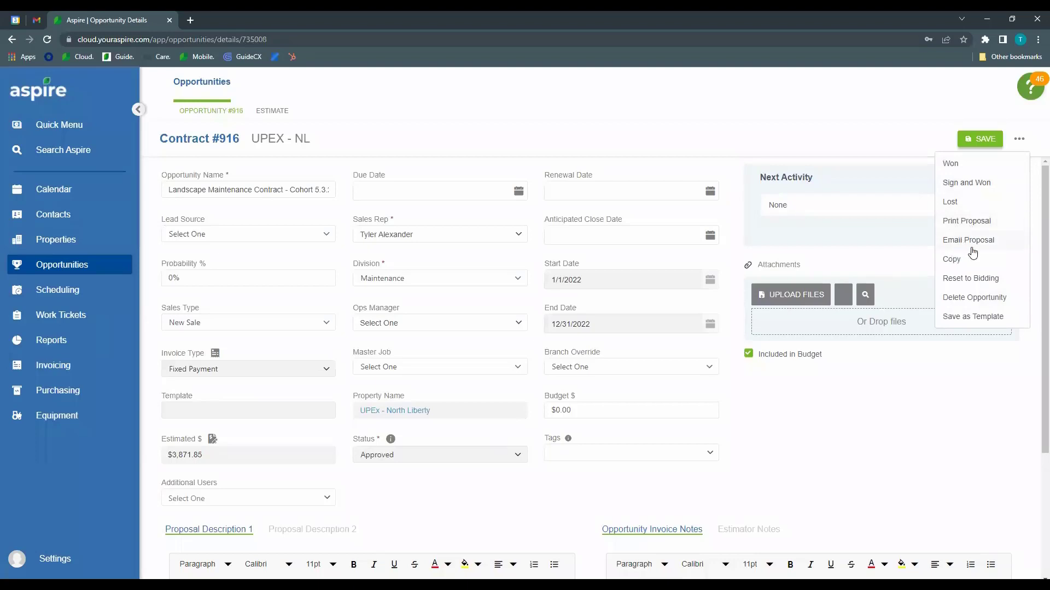
click(1012, 224)
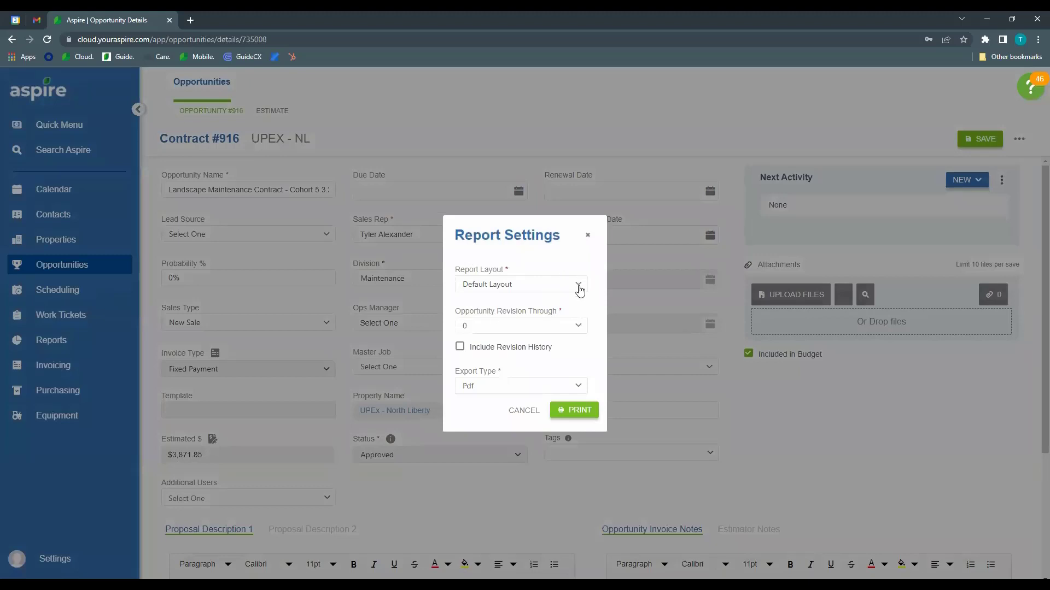
click(578, 287)
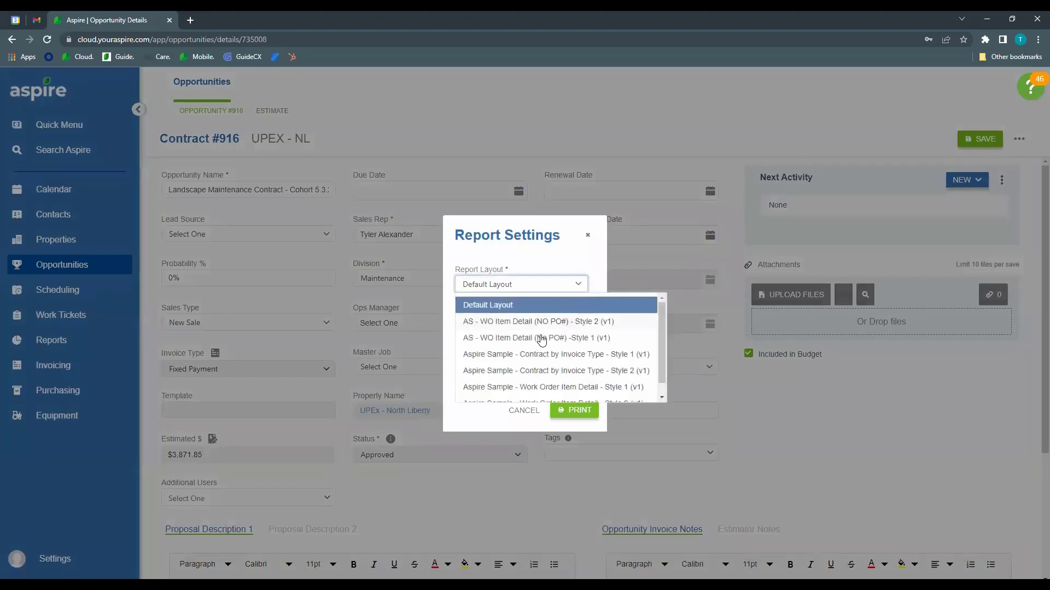
scroll(508, 361, down, 1)
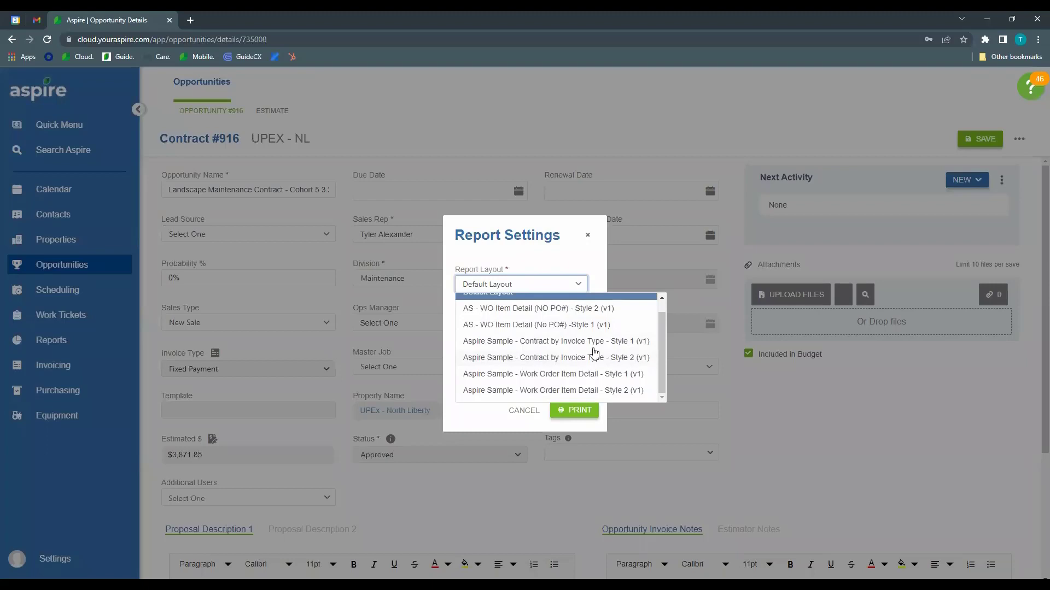
click(564, 346)
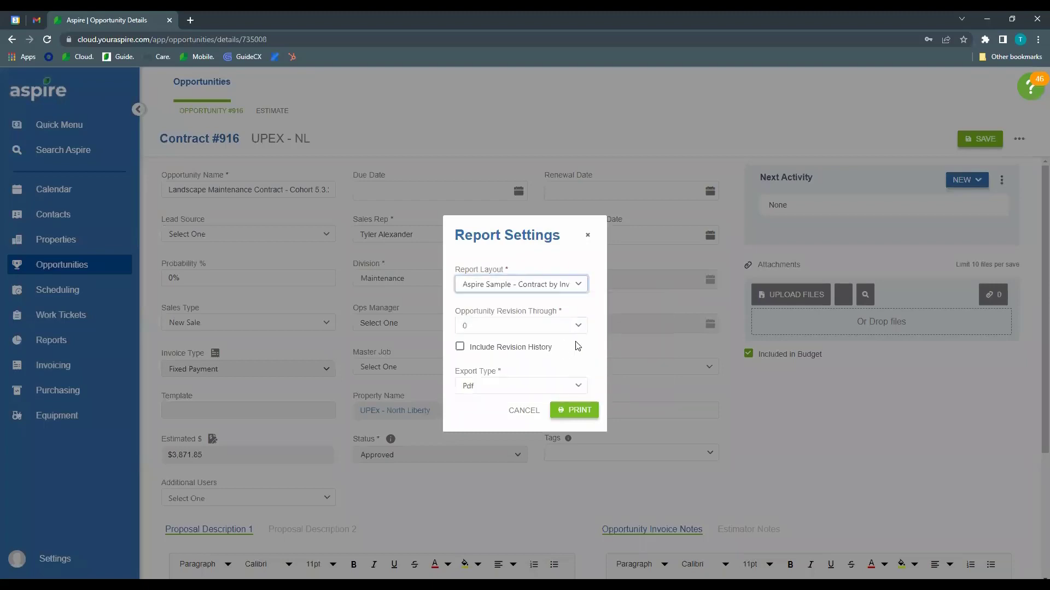
click(571, 412)
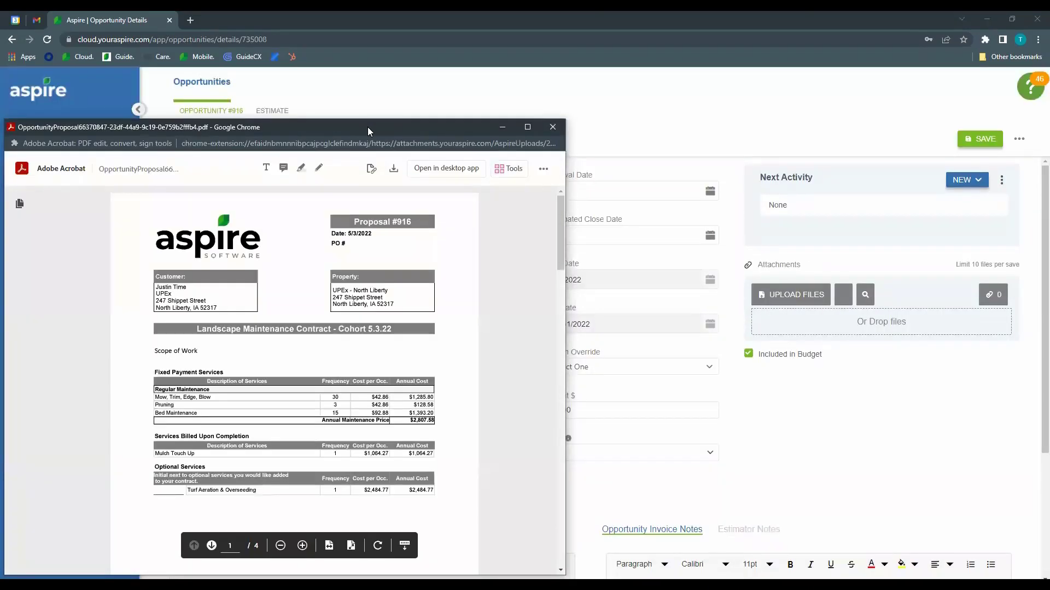
Step: Enlarge the proposal PDF to page width and place its window so the opportunity's fields can be seen beside it
drag(375, 126, 613, 77)
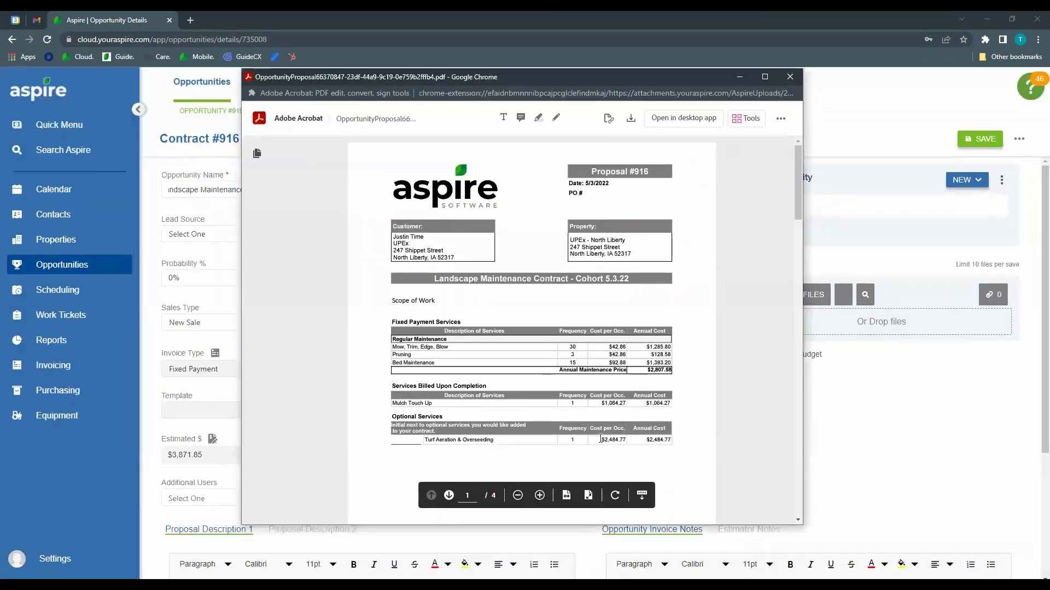
click(566, 495)
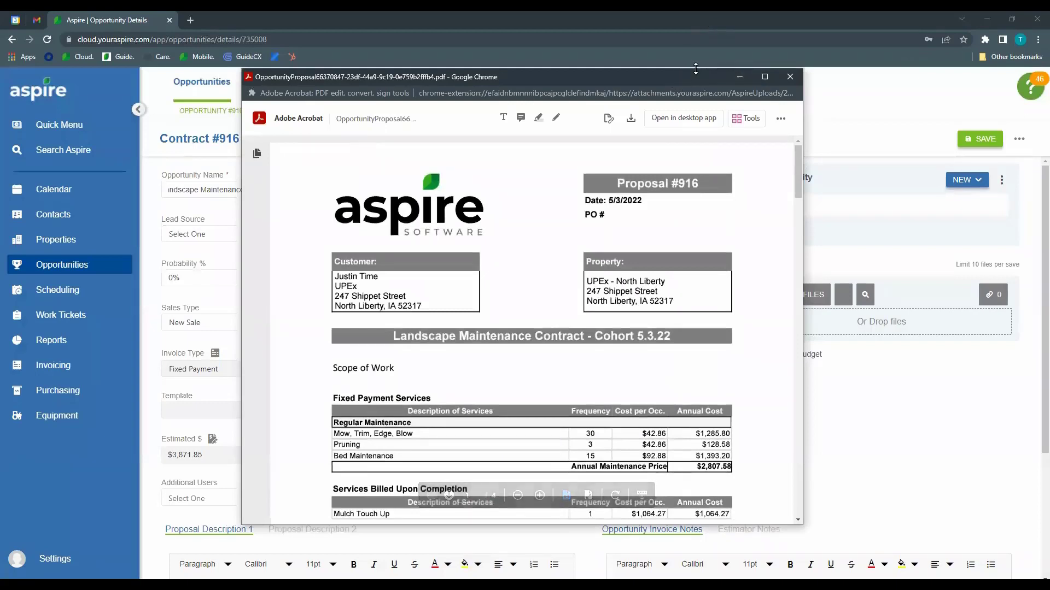
scroll(747, 190, down, 1)
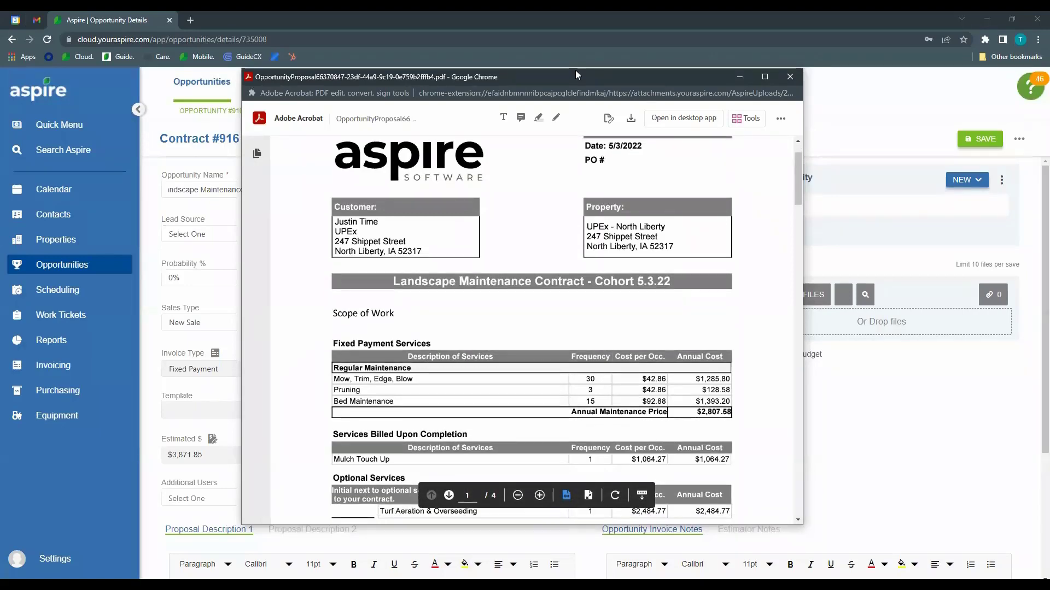
drag(575, 70, 677, 77)
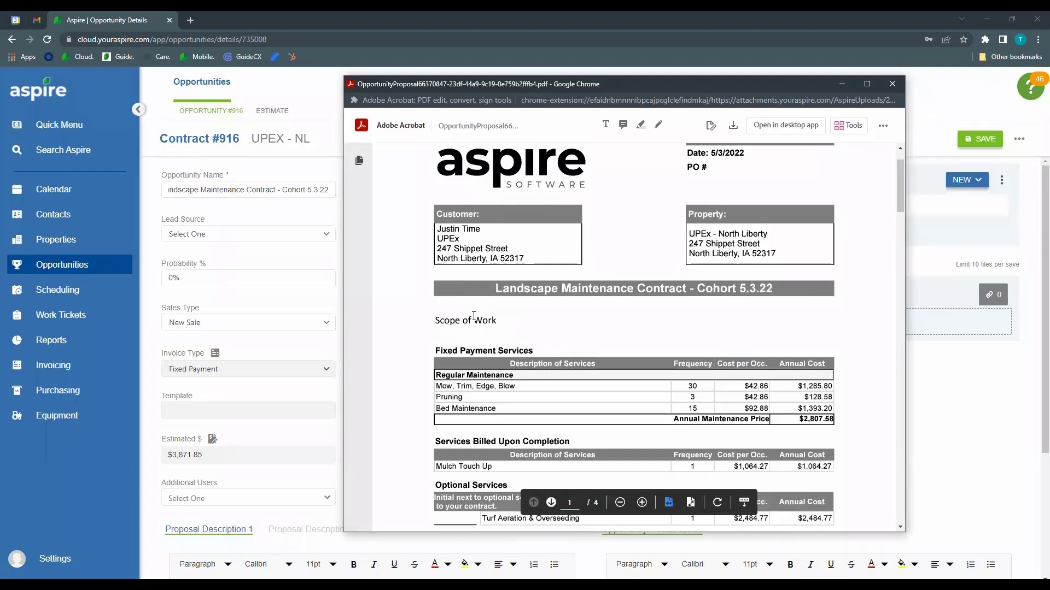
Step: Compare the proposal with Proposal Description 1 and examine its fixed payment, billed-upon-completion and optional services sections
scroll(211, 485, down, 3)
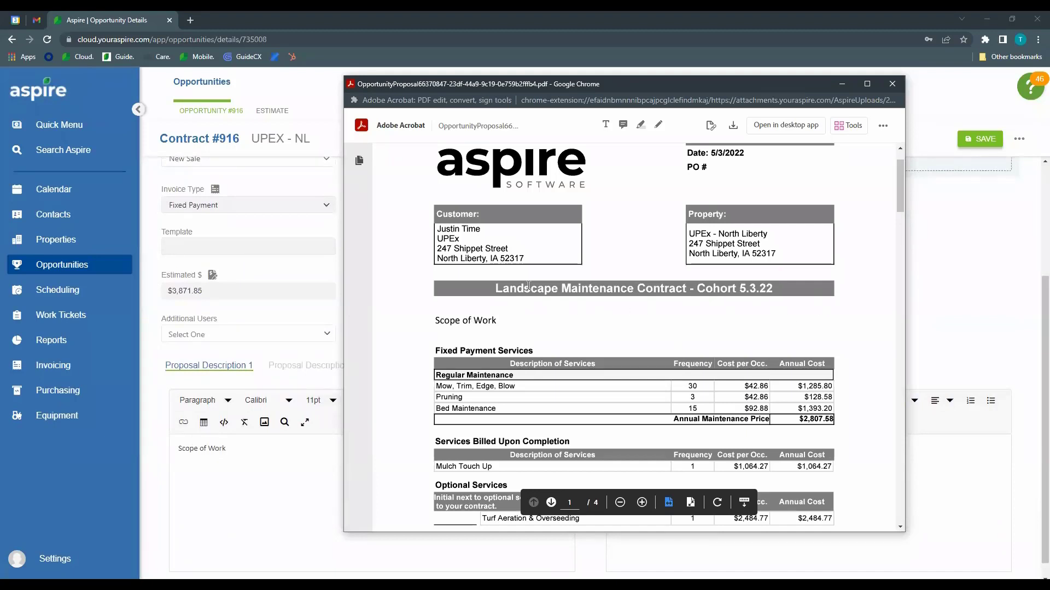
scroll(528, 285, down, 1)
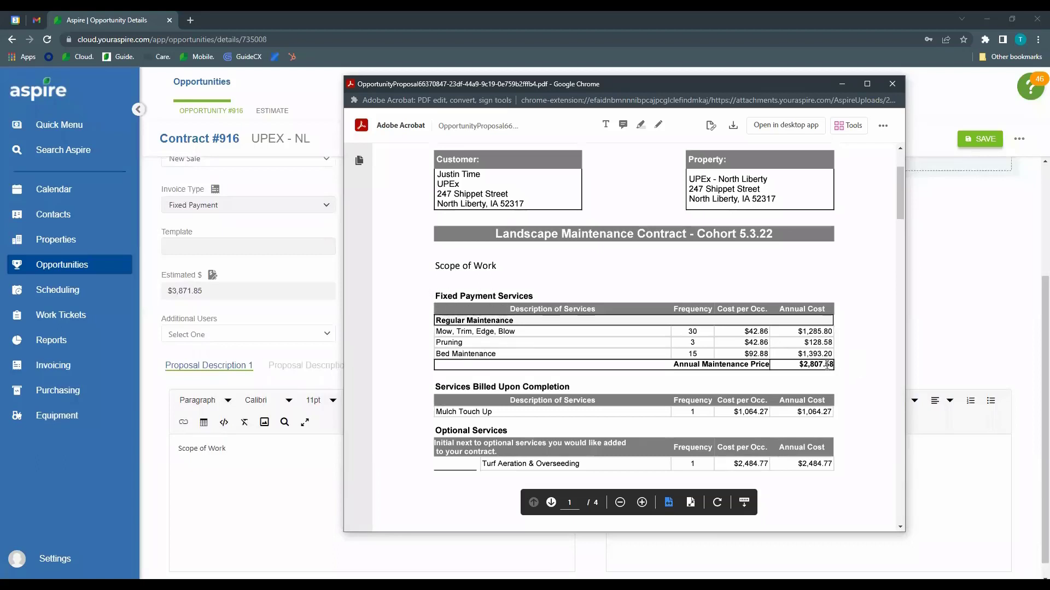
scroll(853, 357, down, 1)
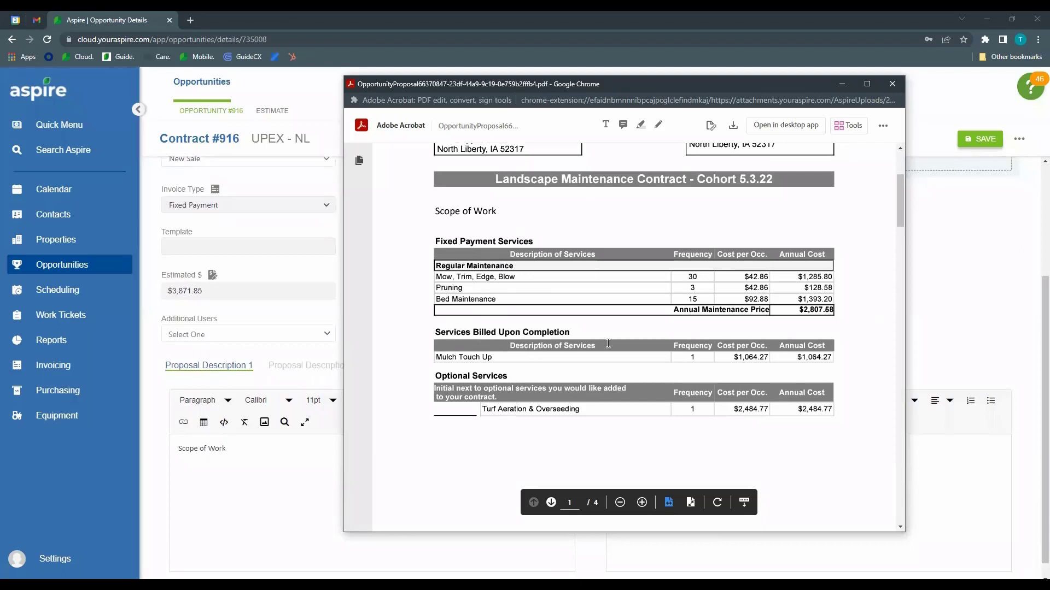
scroll(891, 317, down, 1)
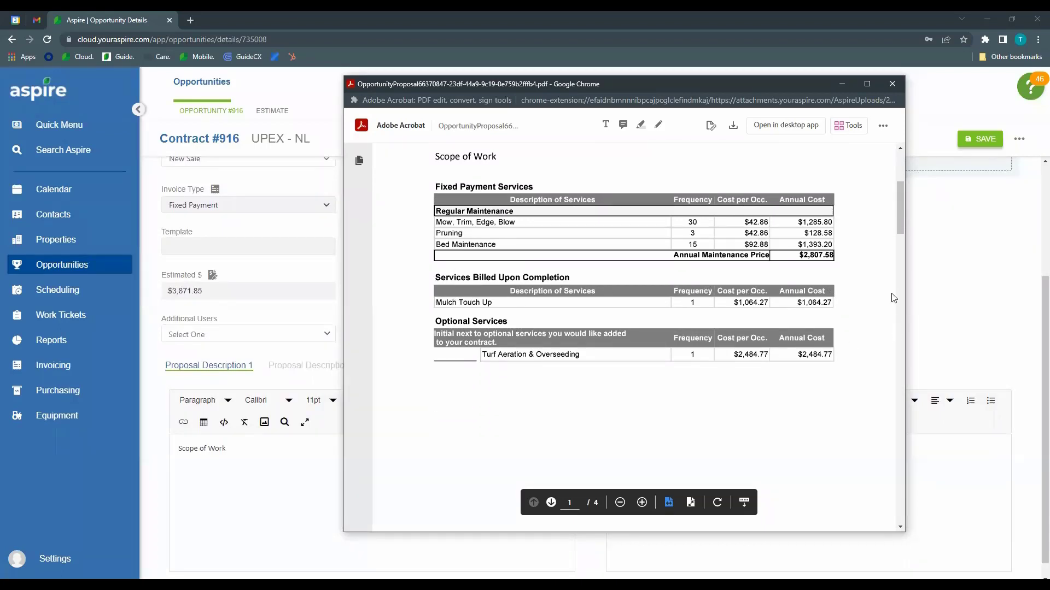
scroll(465, 296, down, 1)
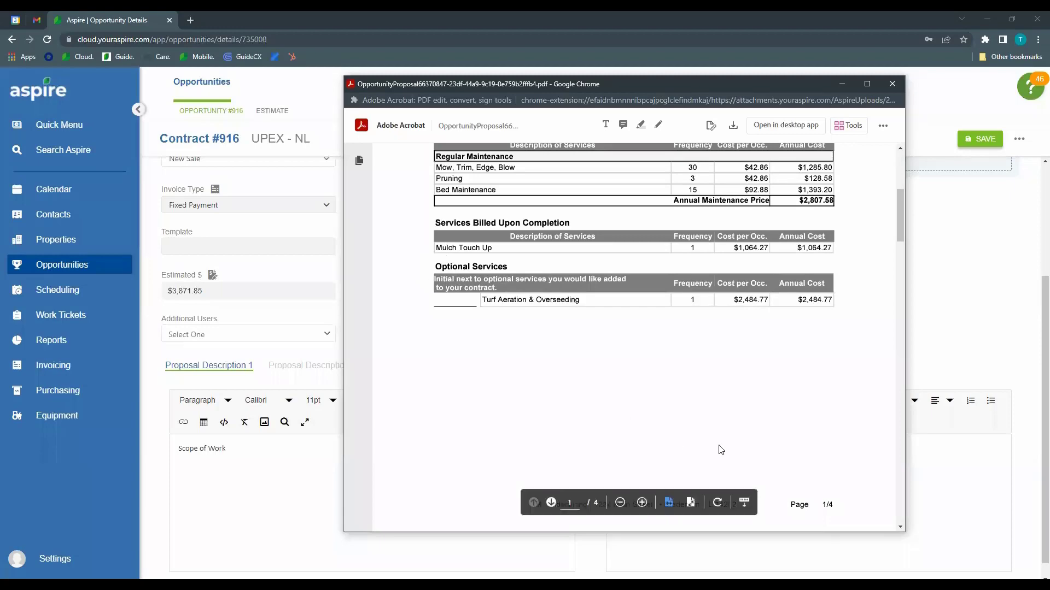
Step: Examine the proposal's monthly payment schedule with its price, sales tax and total columns, and the signature block below it
mouse_move(899, 226)
mouse_down()
mouse_move(891, 333)
mouse_move(904, 231)
mouse_up()
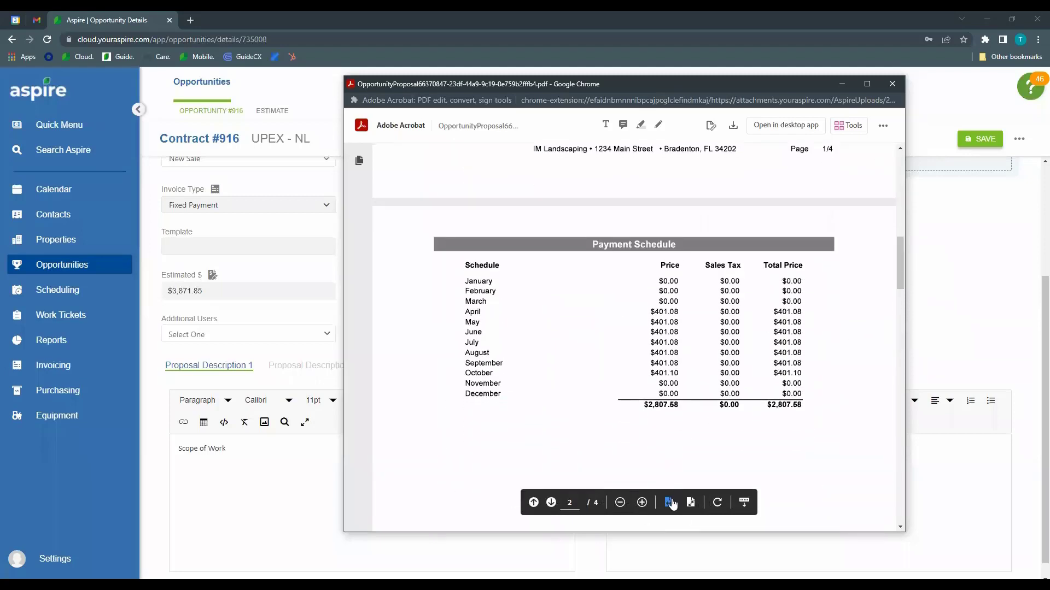
click(690, 502)
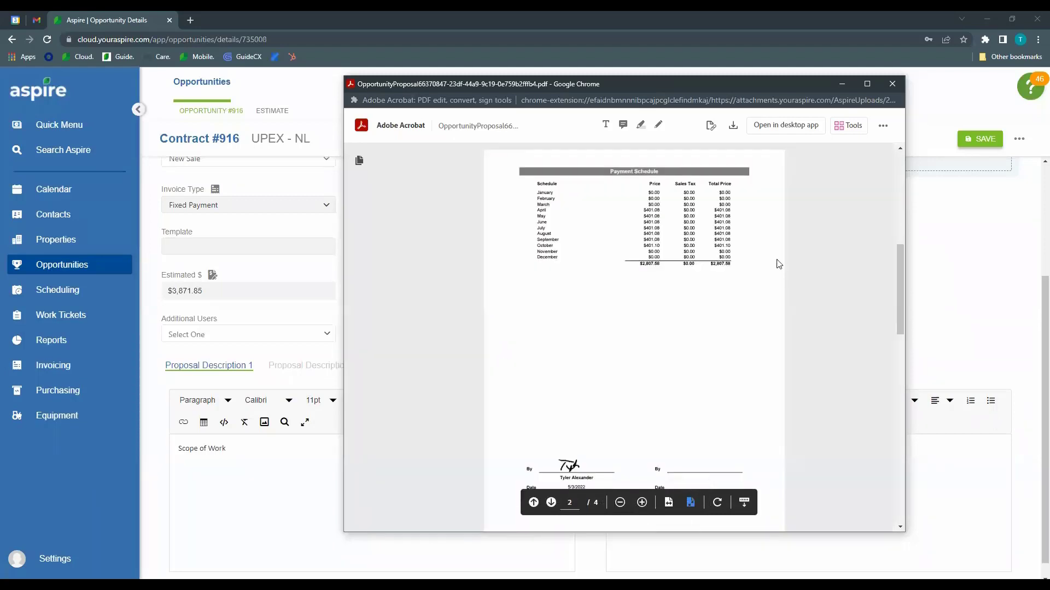
scroll(772, 241, up, 1)
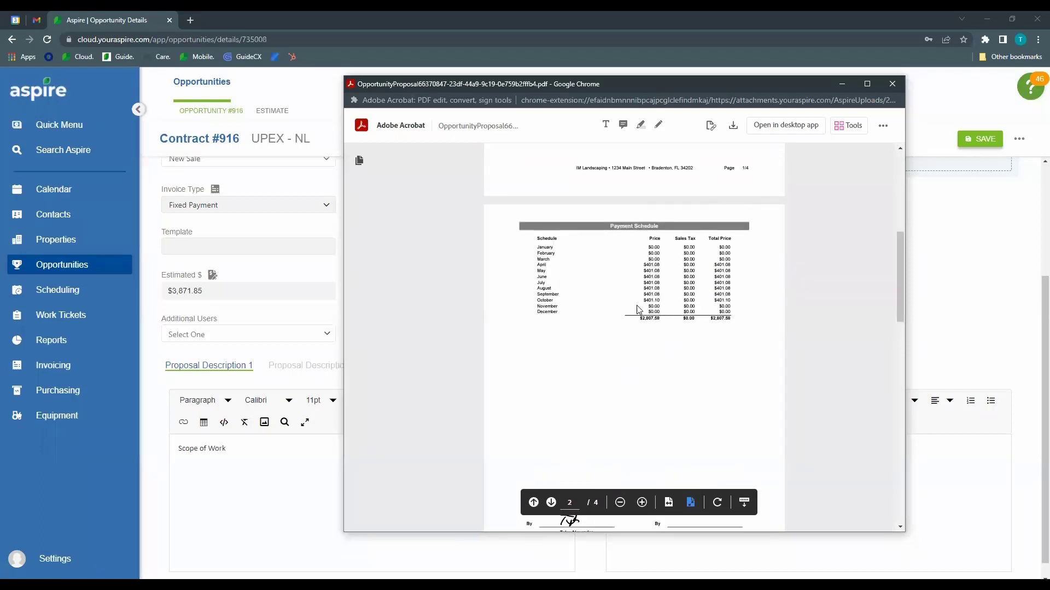
click(668, 502)
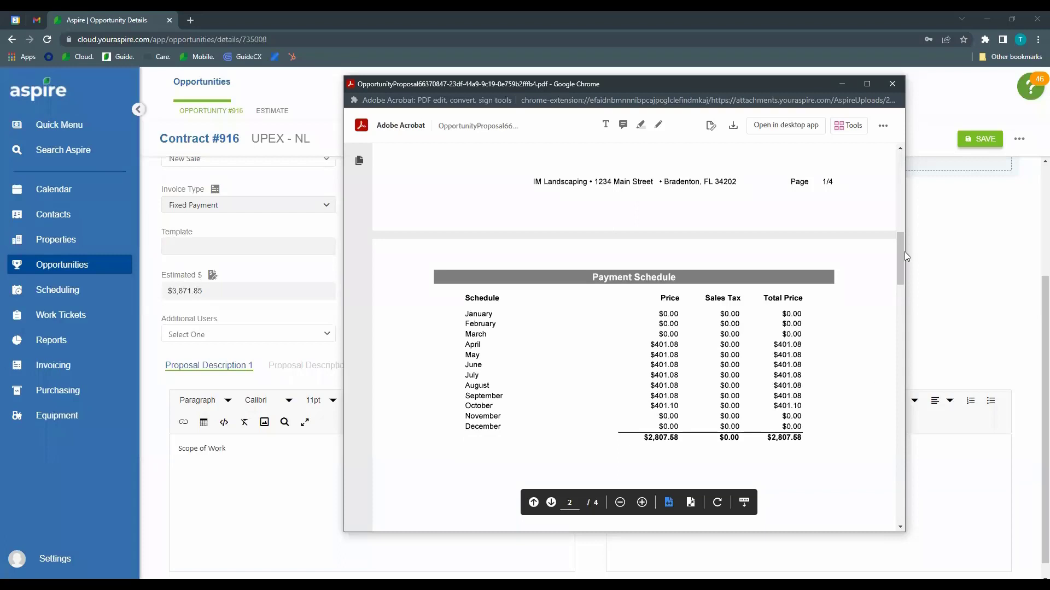
drag(900, 250, 895, 270)
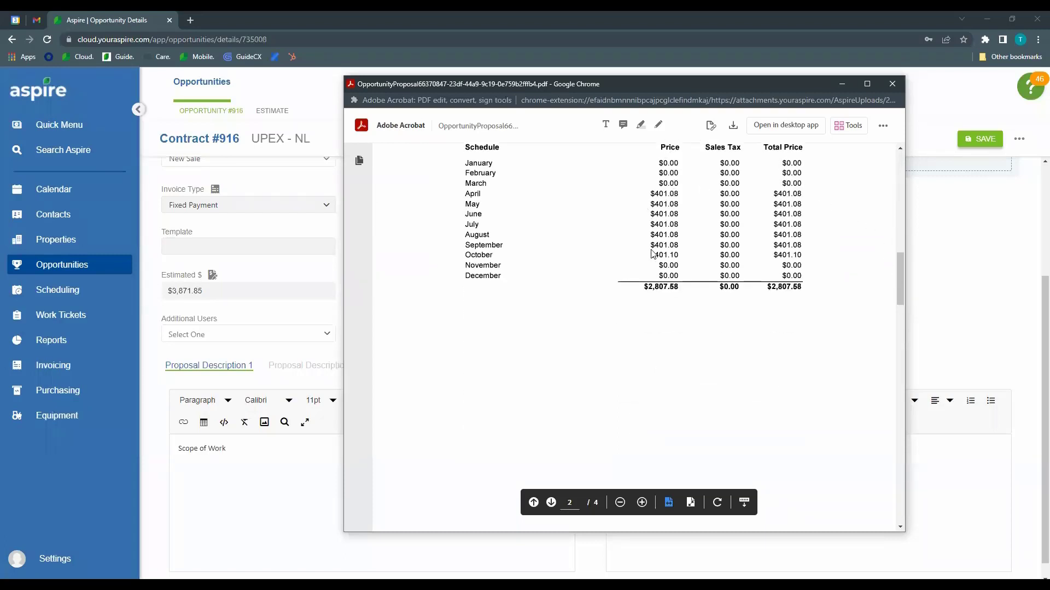
mouse_move(901, 269)
mouse_down()
mouse_move(894, 287)
mouse_move(901, 260)
mouse_up()
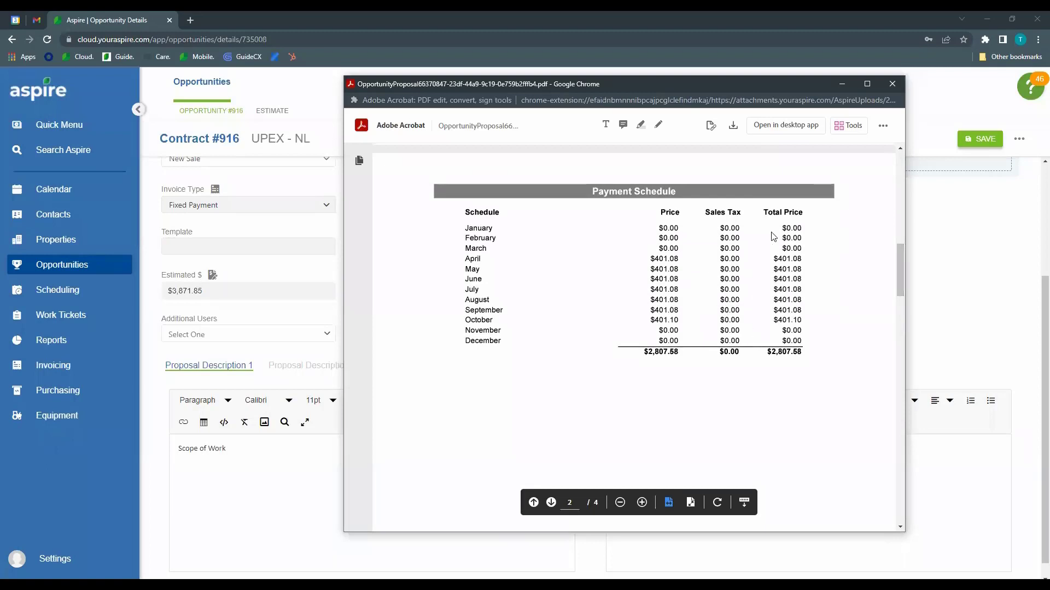
drag(903, 248, 903, 313)
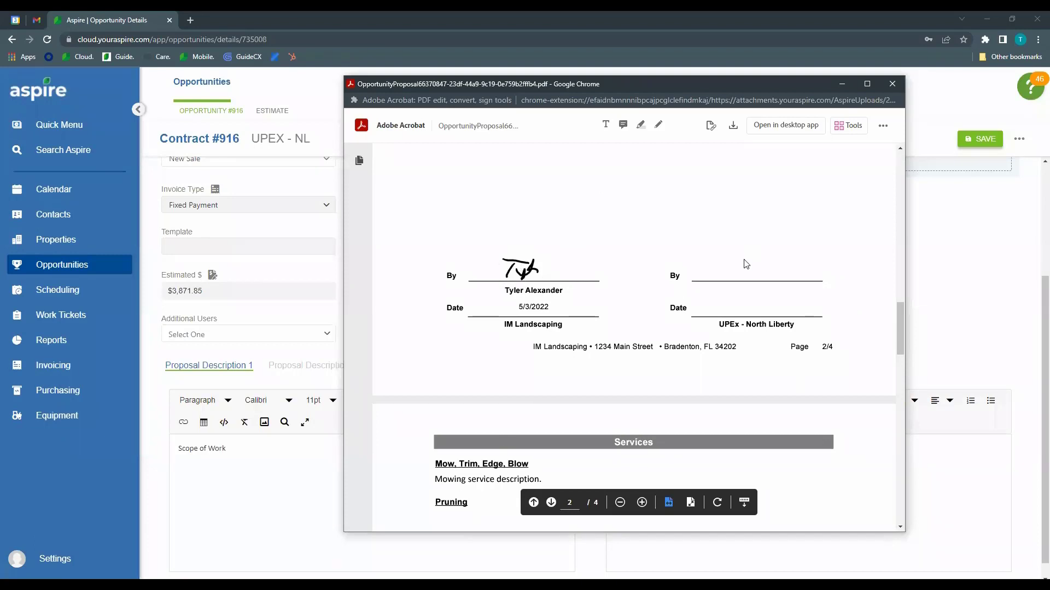
Step: Examine the descriptions in the proposal's Services section and its Optional Services section
scroll(798, 296, down, 4)
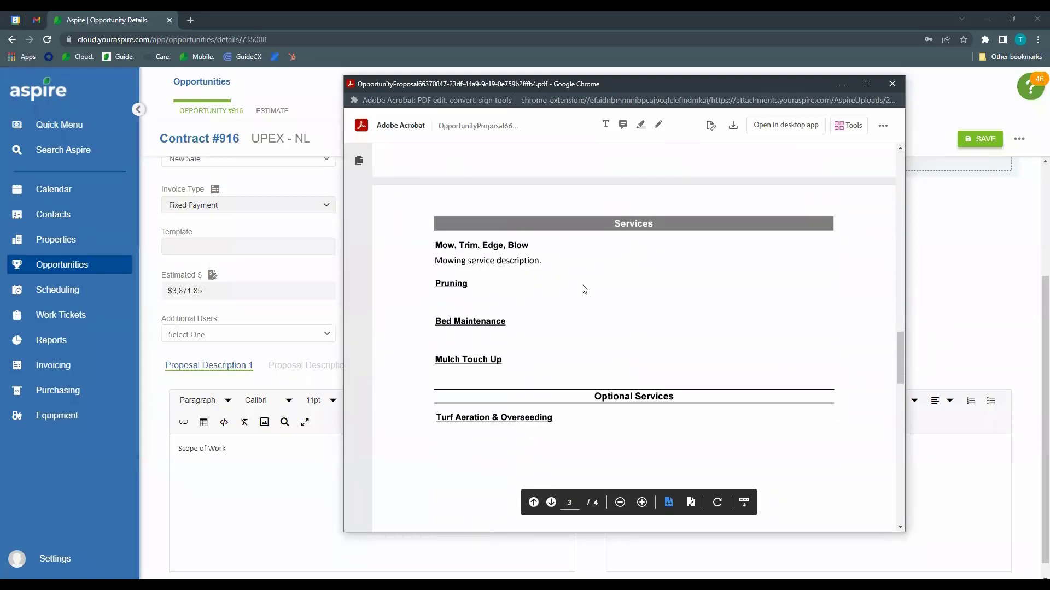
scroll(678, 236, up, 1)
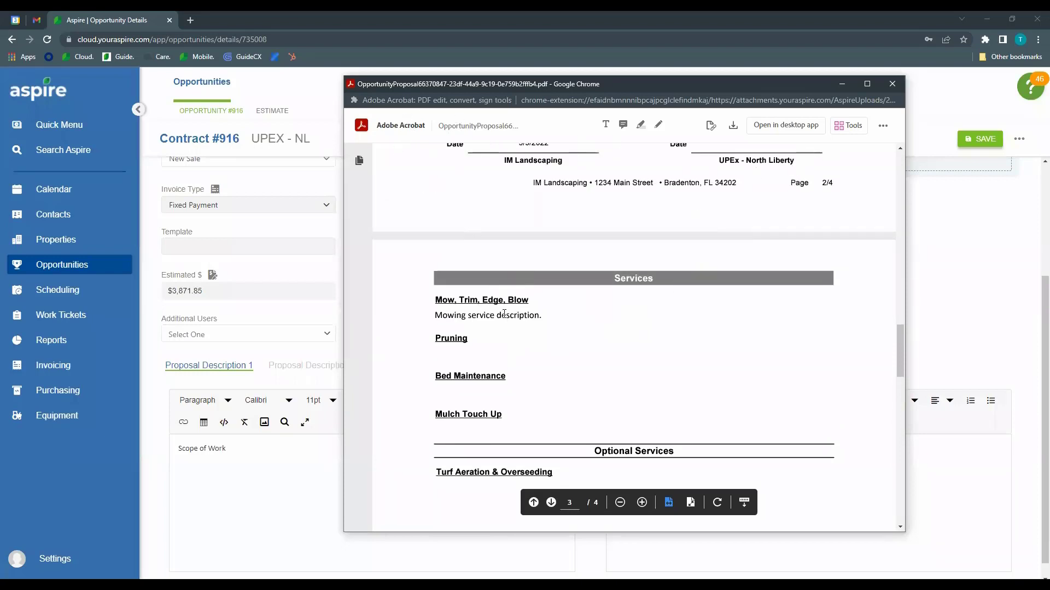
scroll(680, 235, down, 1)
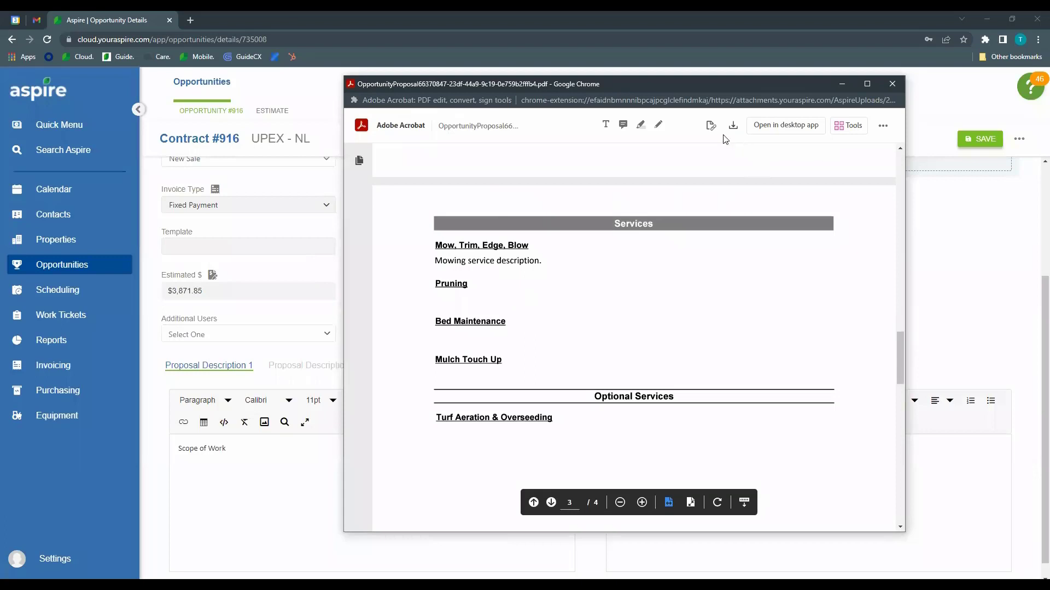
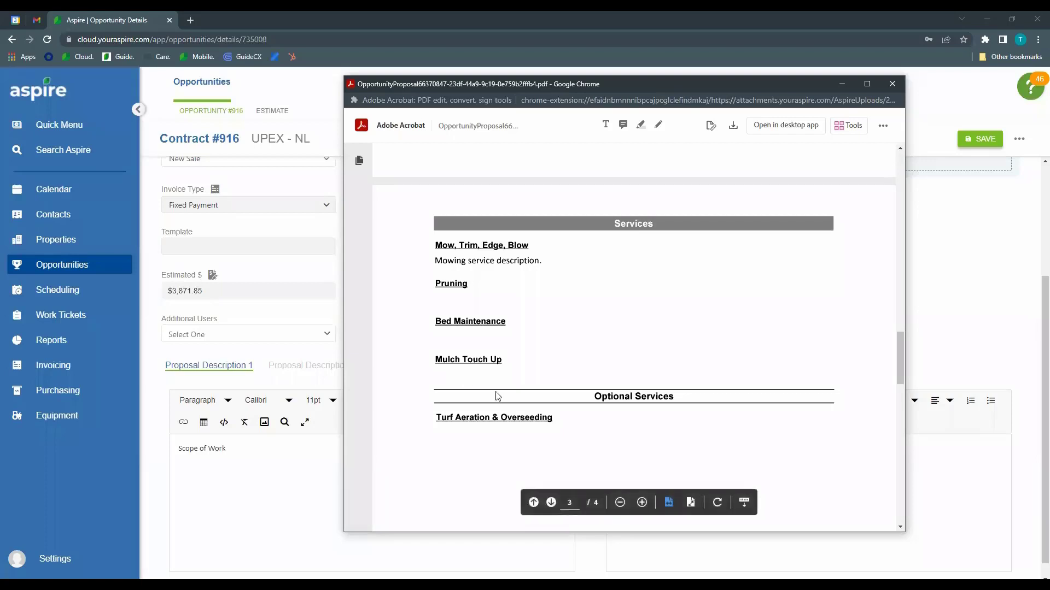
scroll(658, 339, down, 1)
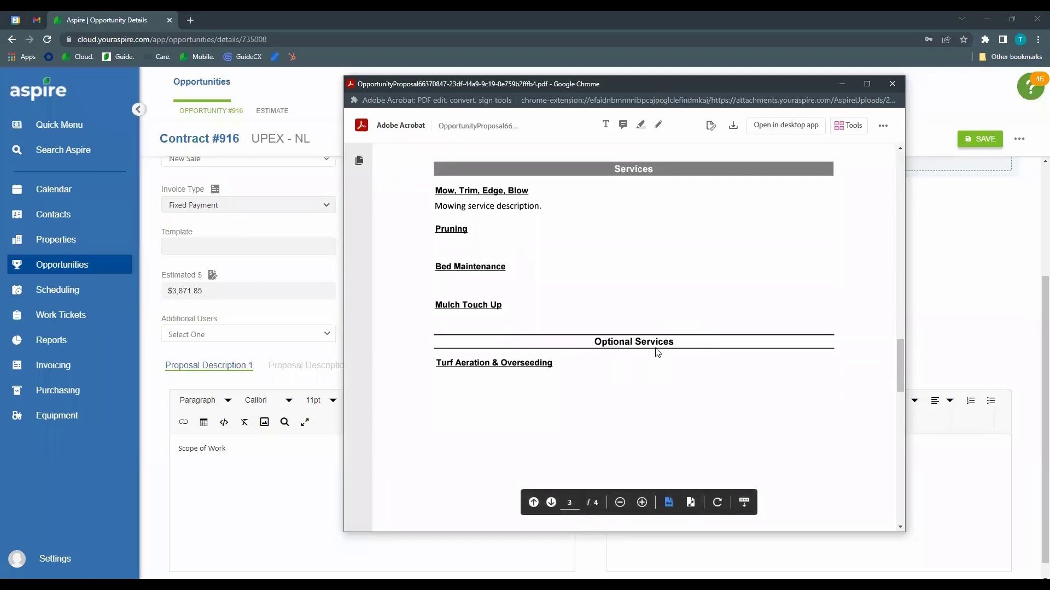
scroll(656, 352, down, 1)
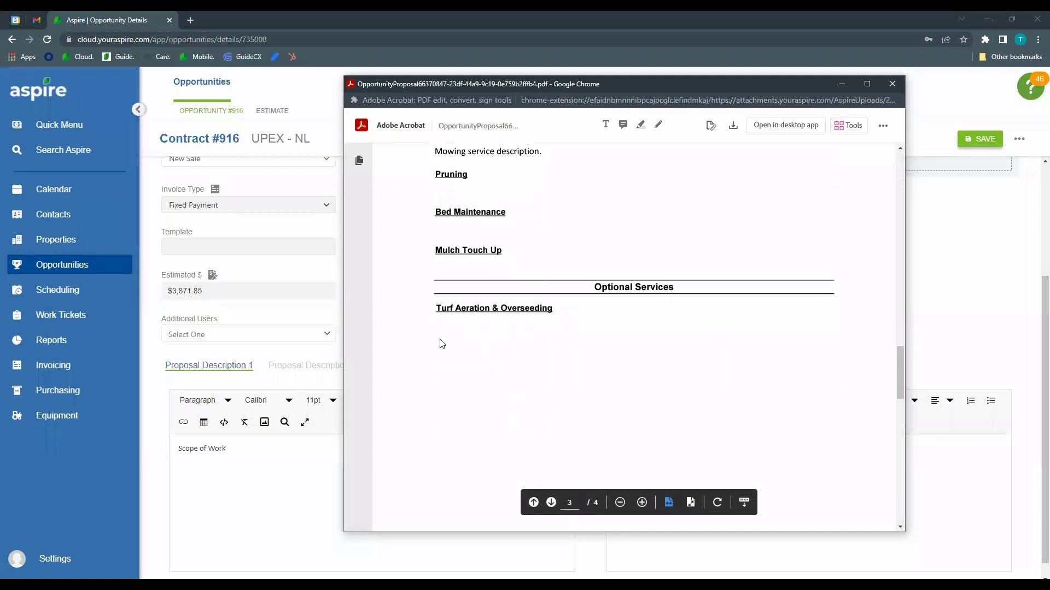
scroll(439, 343, down, 1)
scroll(836, 300, down, 1)
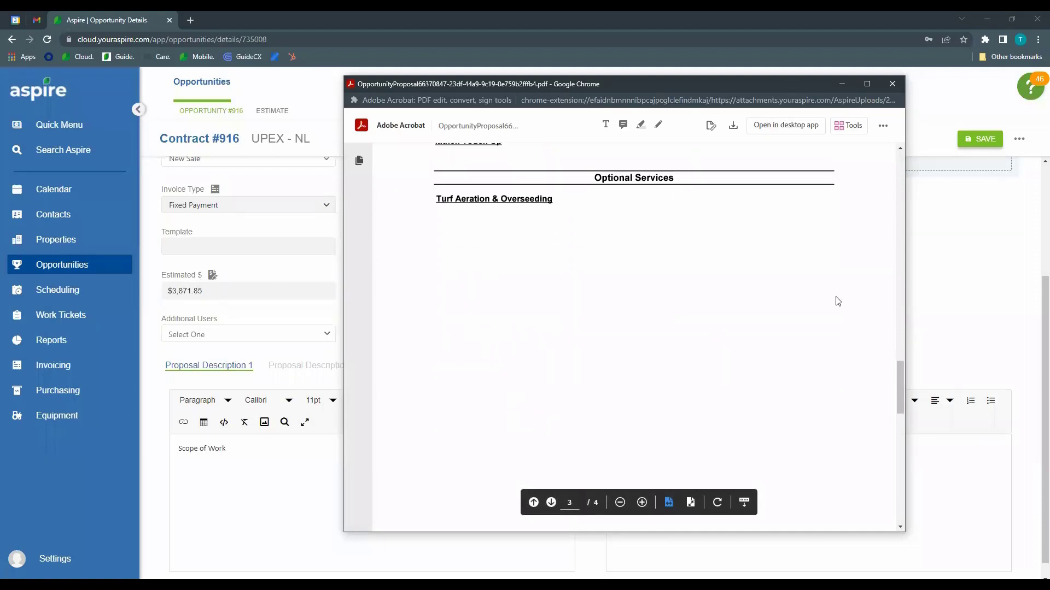
Step: Examine the proposal's Terms & Conditions page through to its end, and close the proposal PDF
scroll(885, 343, down, 3)
scroll(867, 311, down, 5)
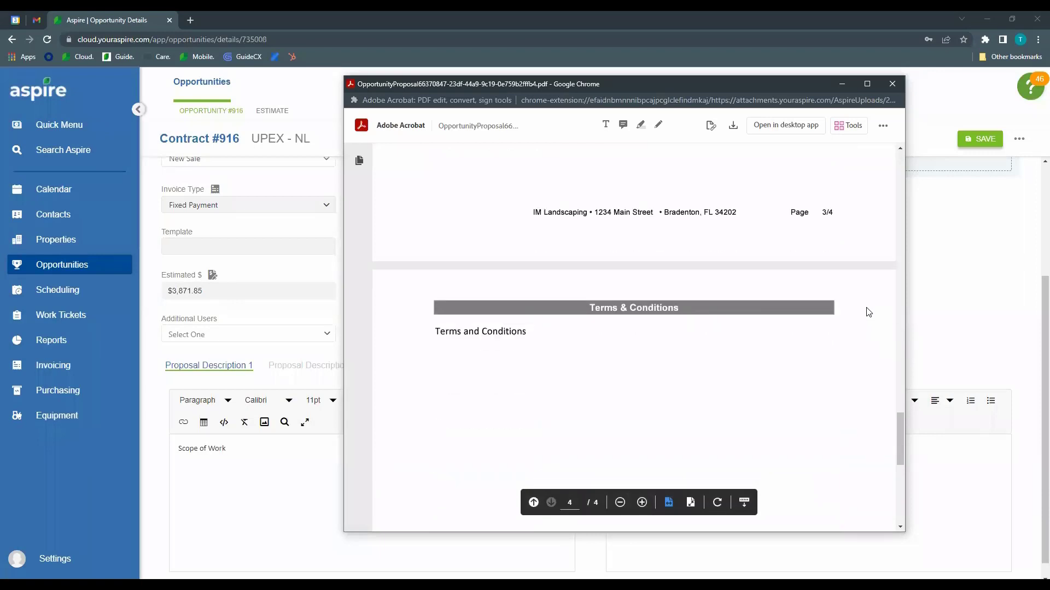
scroll(683, 291, up, 4)
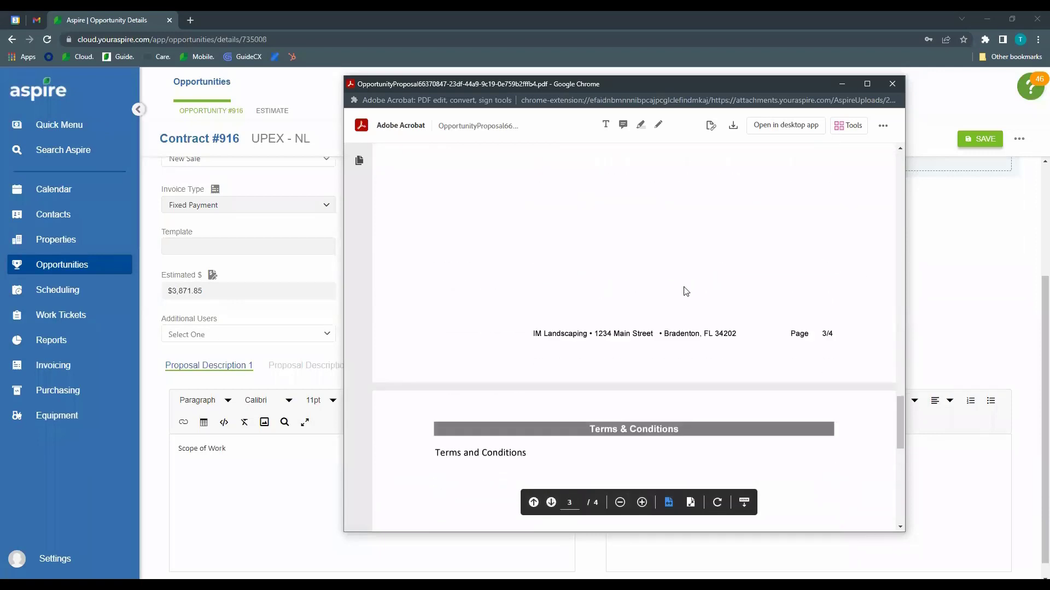
scroll(547, 328, down, 2)
scroll(585, 317, down, 2)
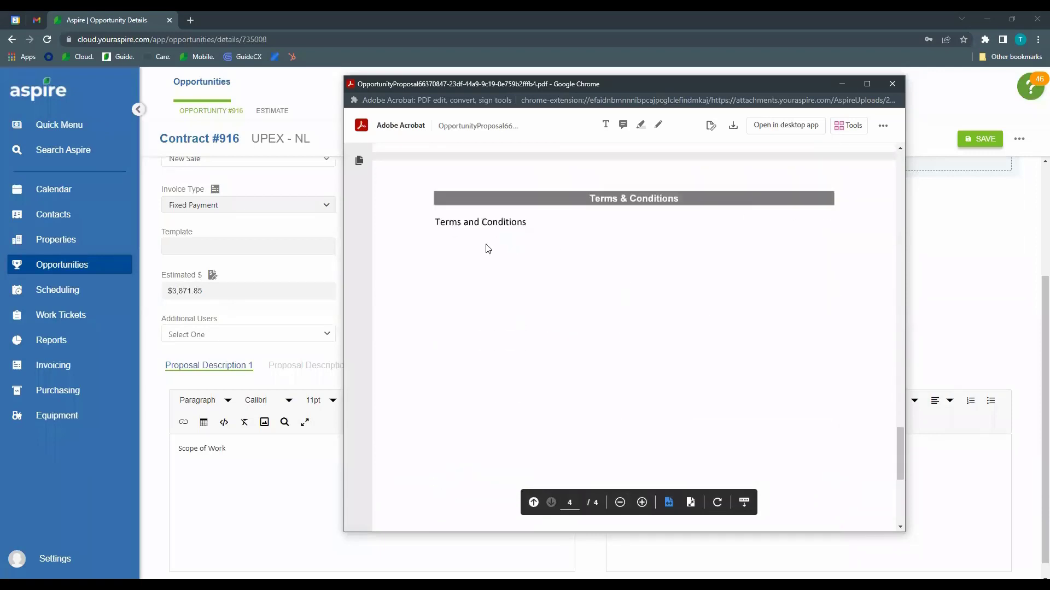
scroll(663, 237, down, 3)
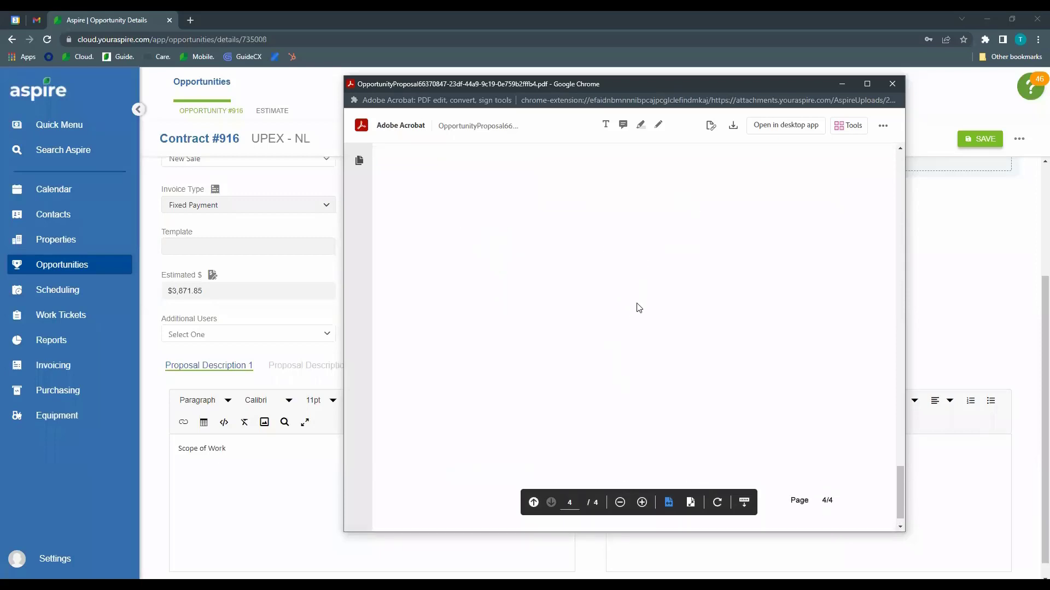
scroll(635, 304, up, 10)
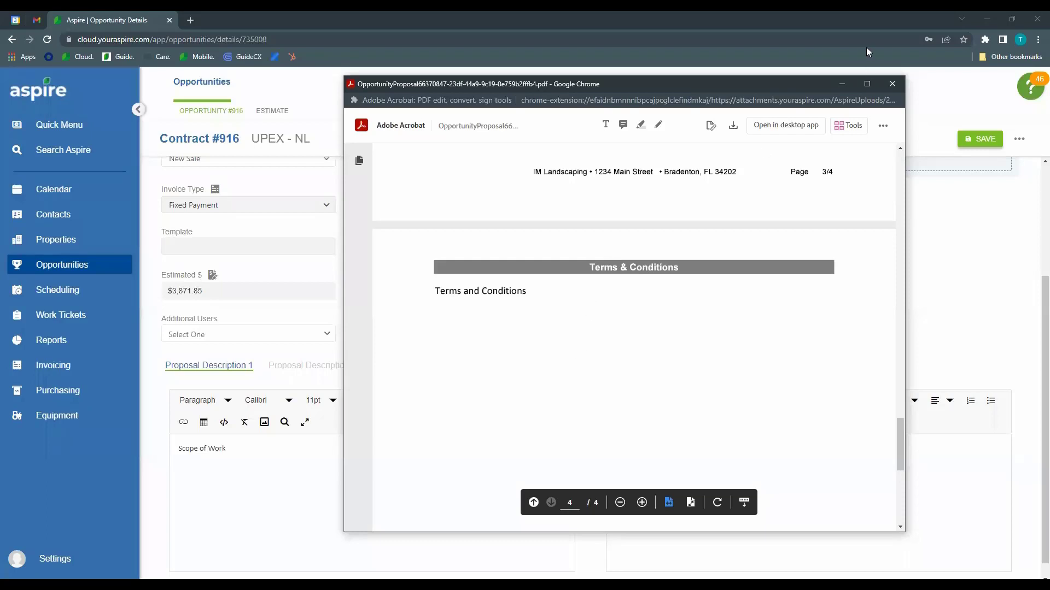
click(892, 85)
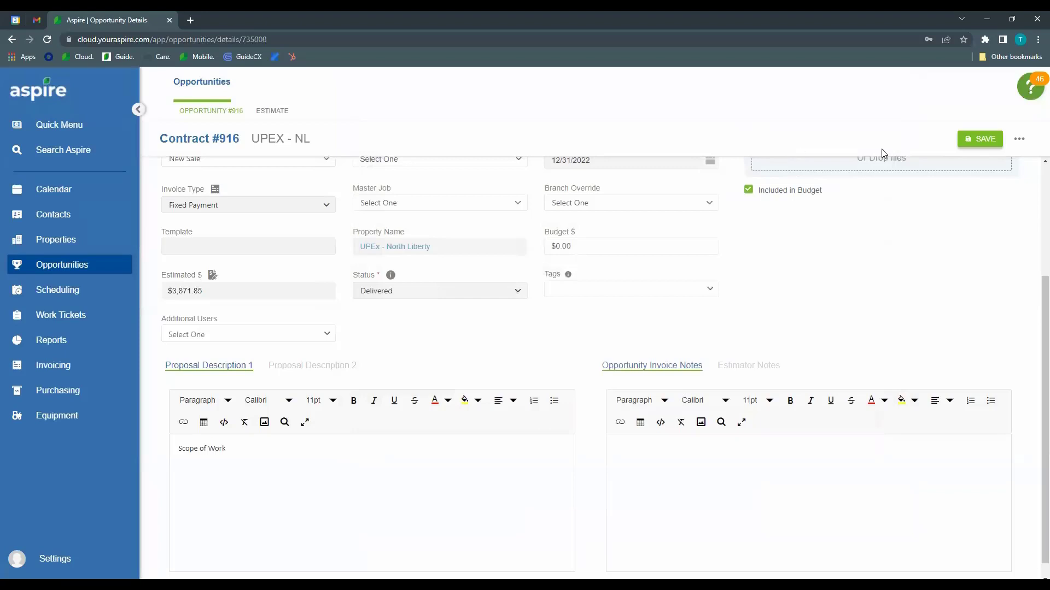
Step: Print the proposal as a PDF using another Aspire Sample - Contract by Invoice Type layout, and close it after review
scroll(615, 439, up, 3)
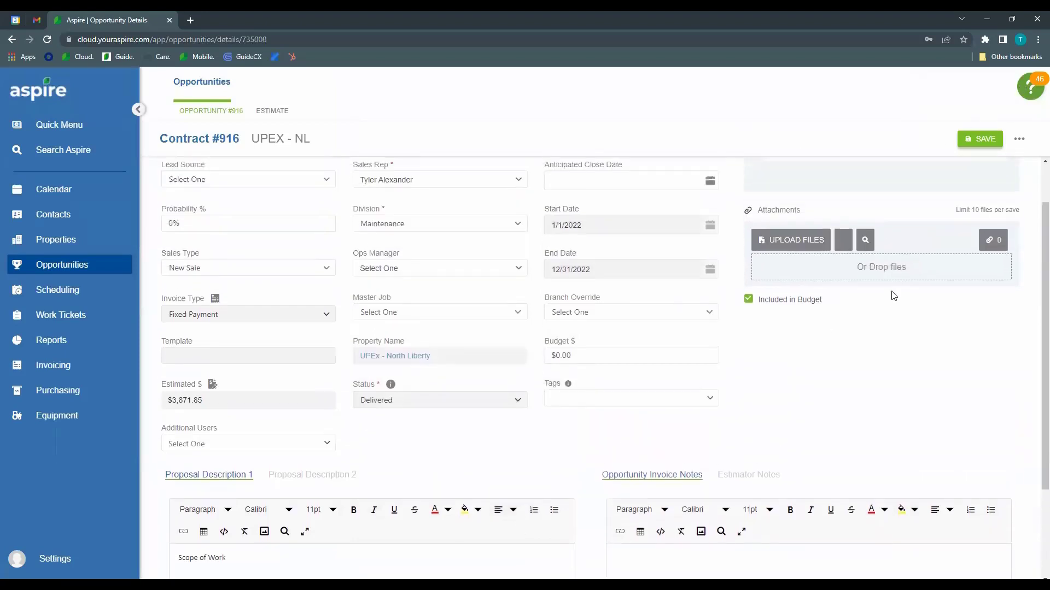
click(1021, 140)
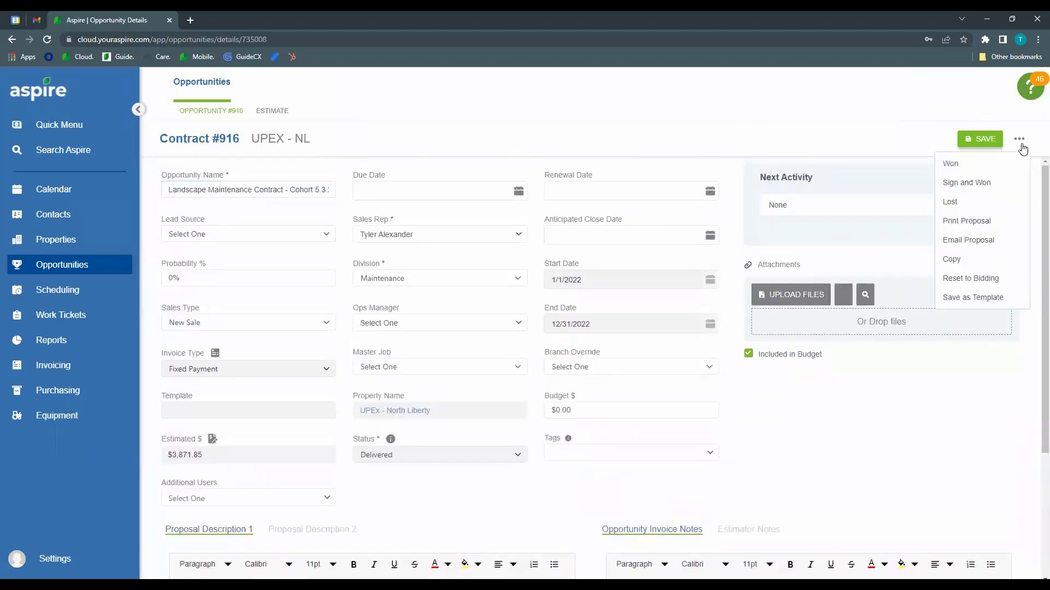
click(987, 221)
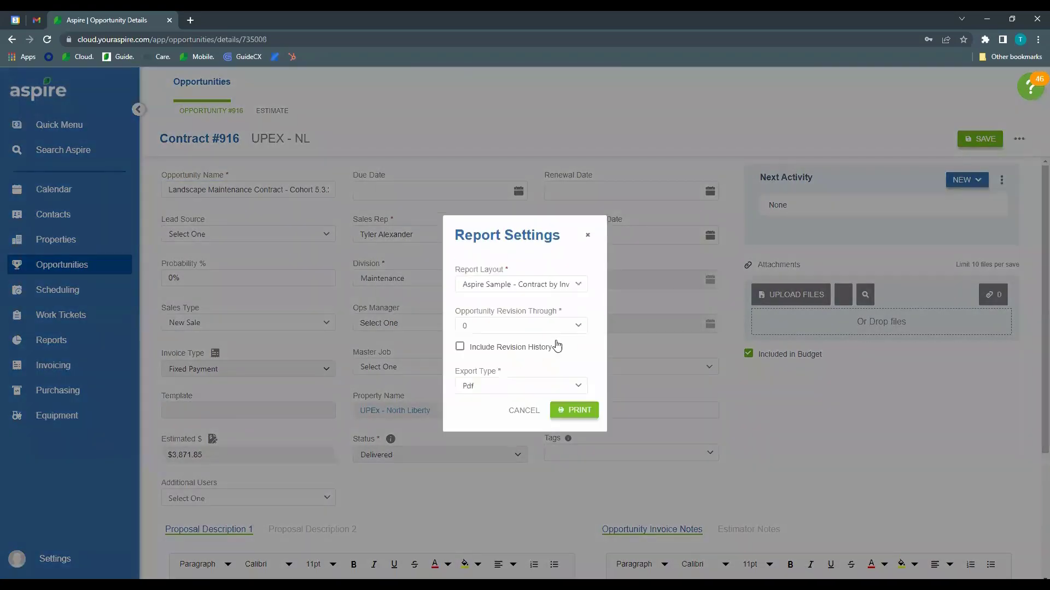
click(575, 285)
click(562, 371)
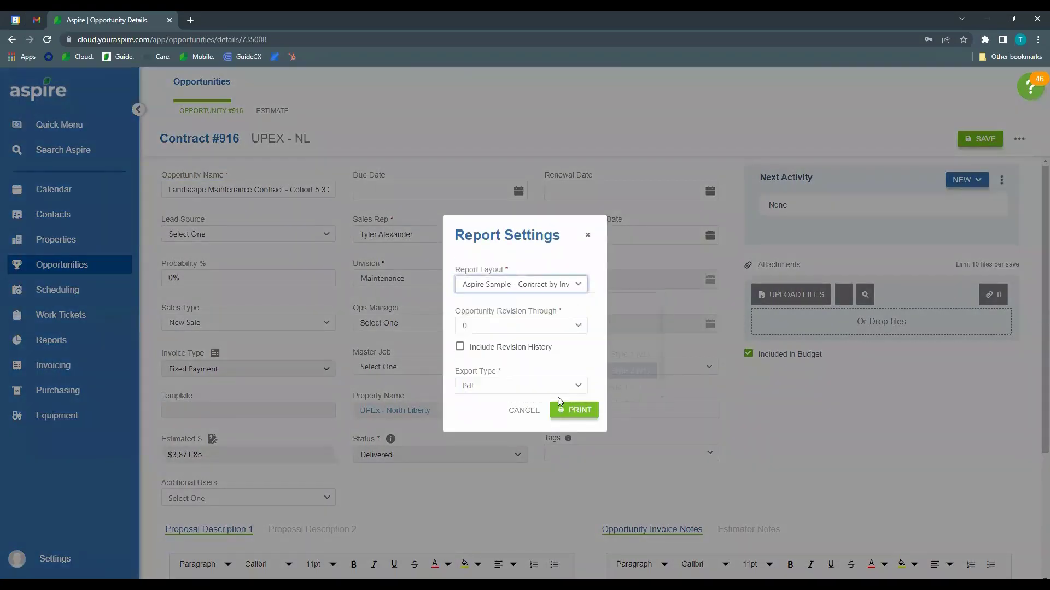
click(574, 410)
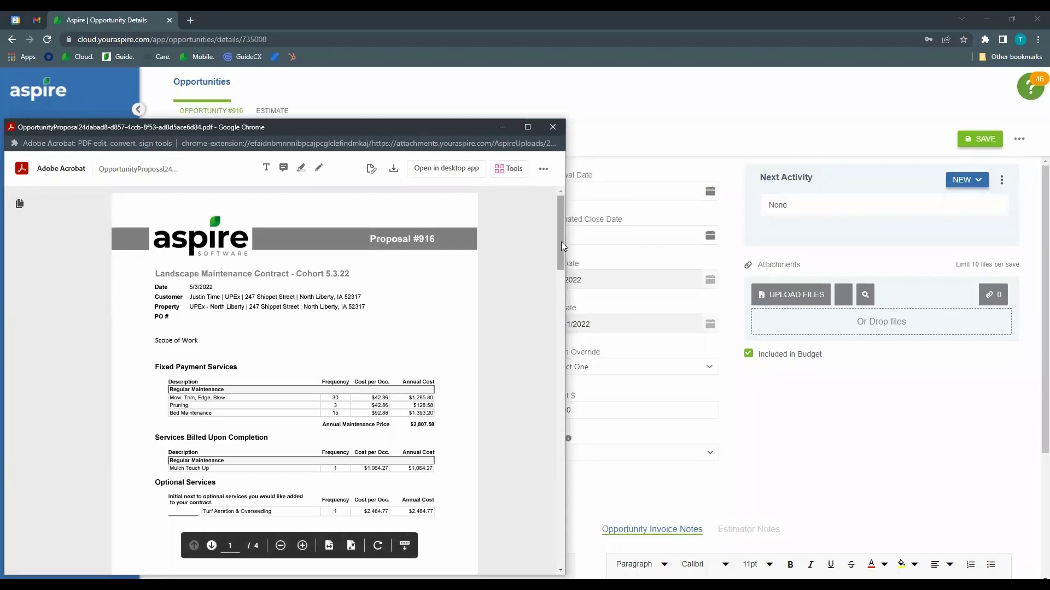
drag(561, 241, 380, 267)
click(553, 128)
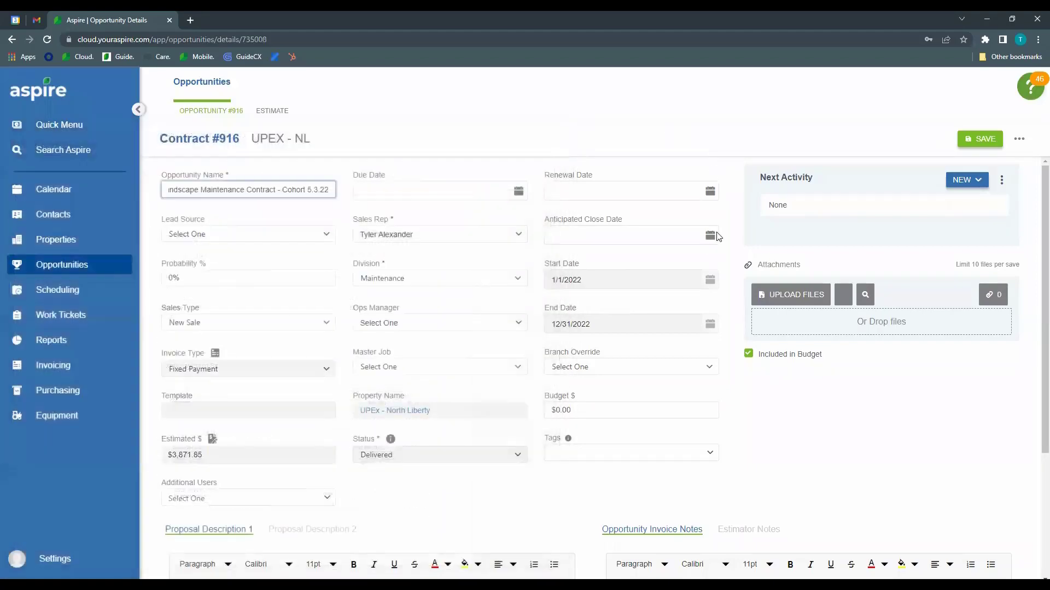
Step: Start an email of the opportunity proposal and check its contact and non-contact recipient fields
click(1019, 140)
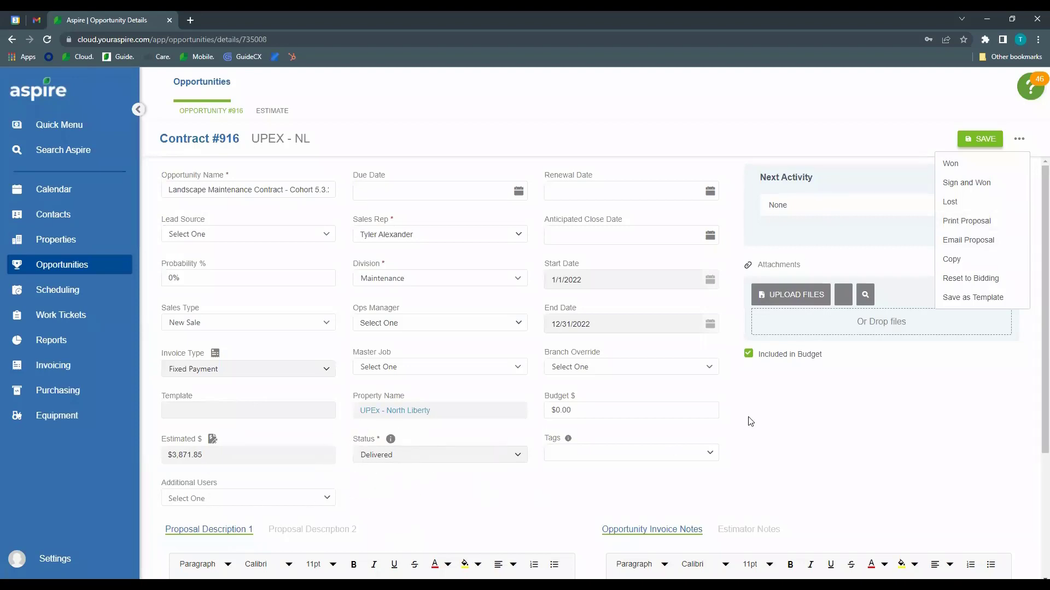
click(1009, 244)
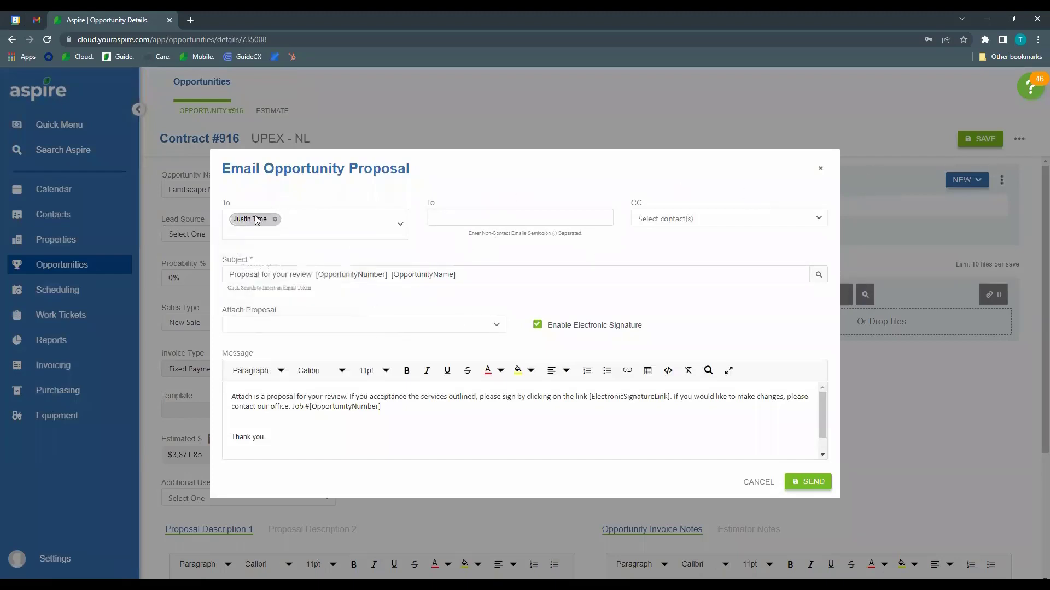
mouse_move(253, 221)
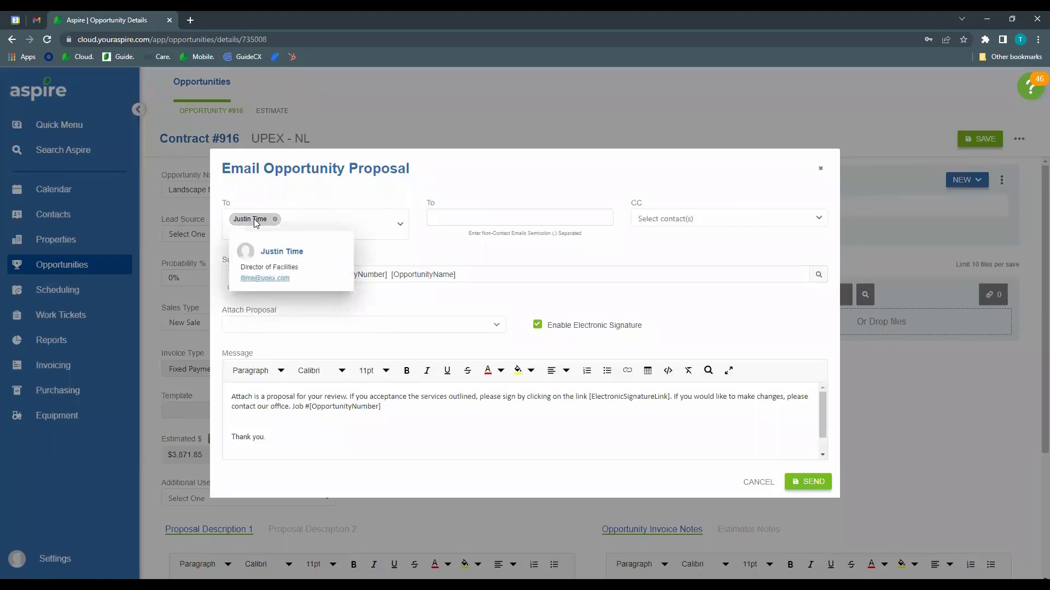
click(398, 229)
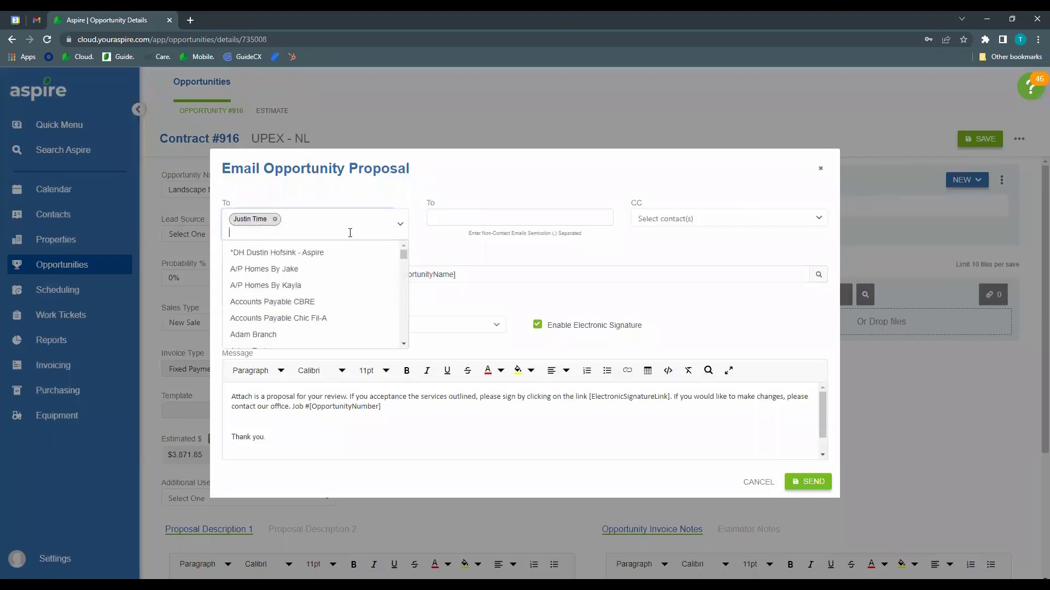
click(413, 198)
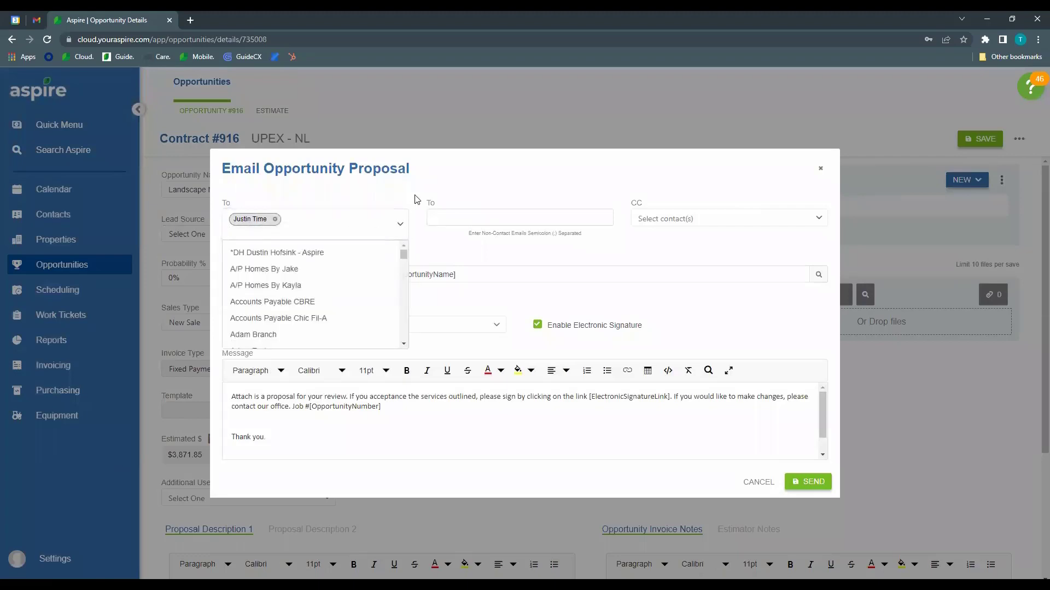
click(462, 215)
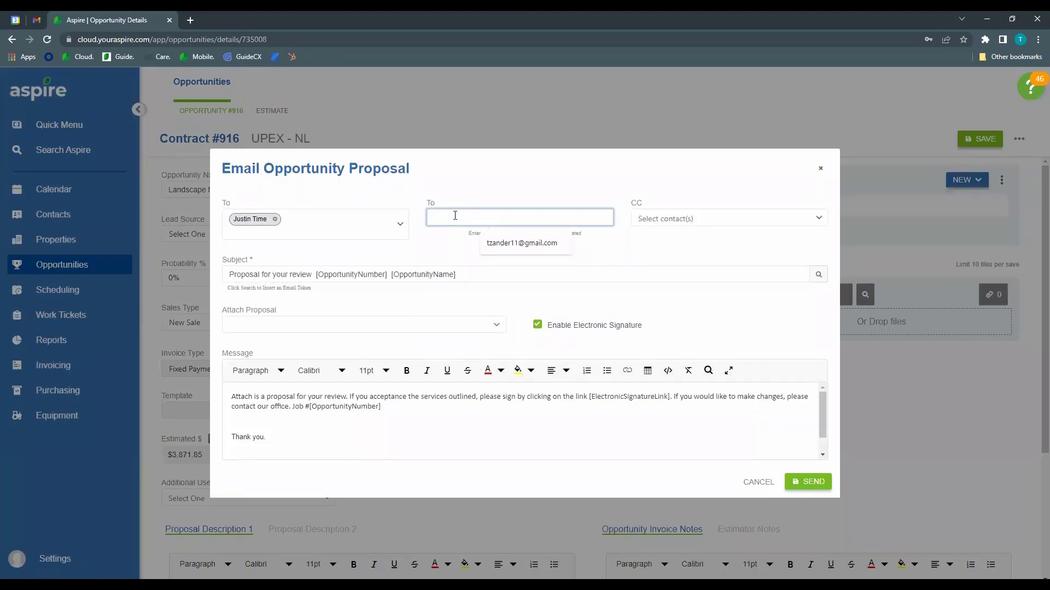
click(442, 246)
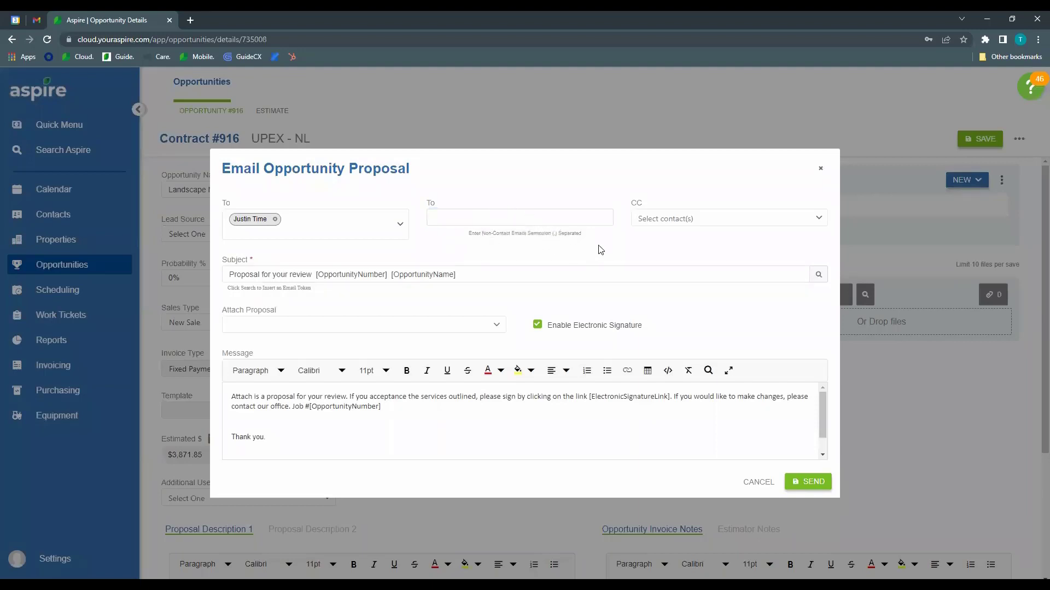
Step: Add a contact to the proposal email's CC recipients, and clear the CC and To contacts again
click(817, 219)
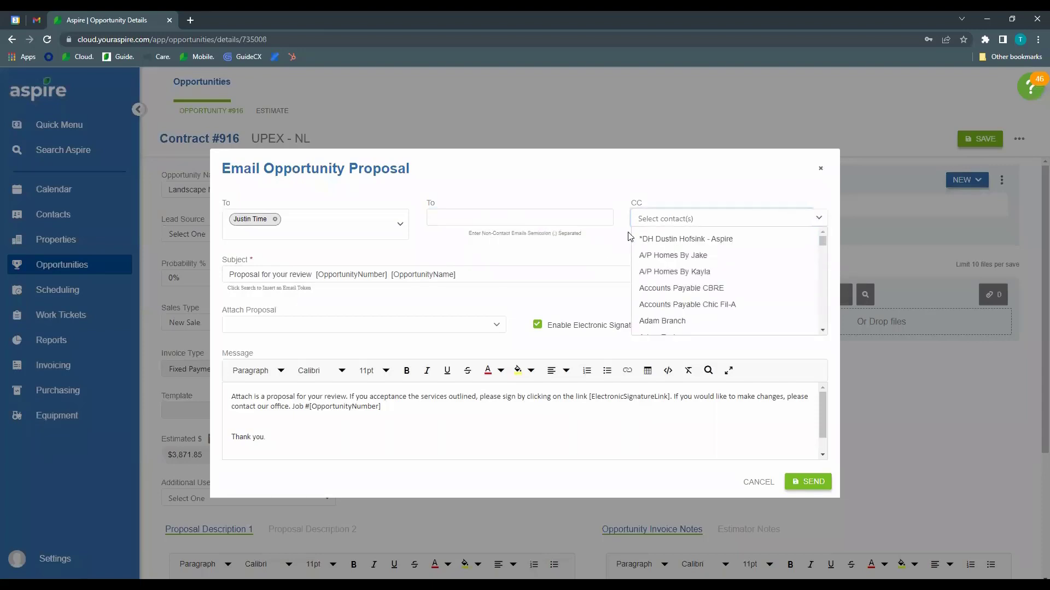
text(tyler)
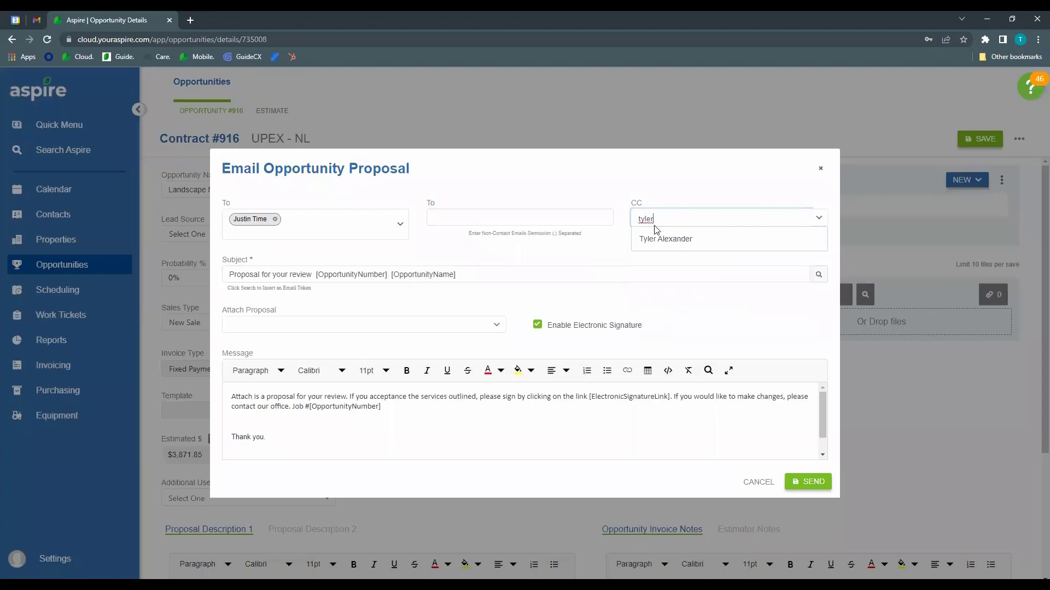
click(659, 239)
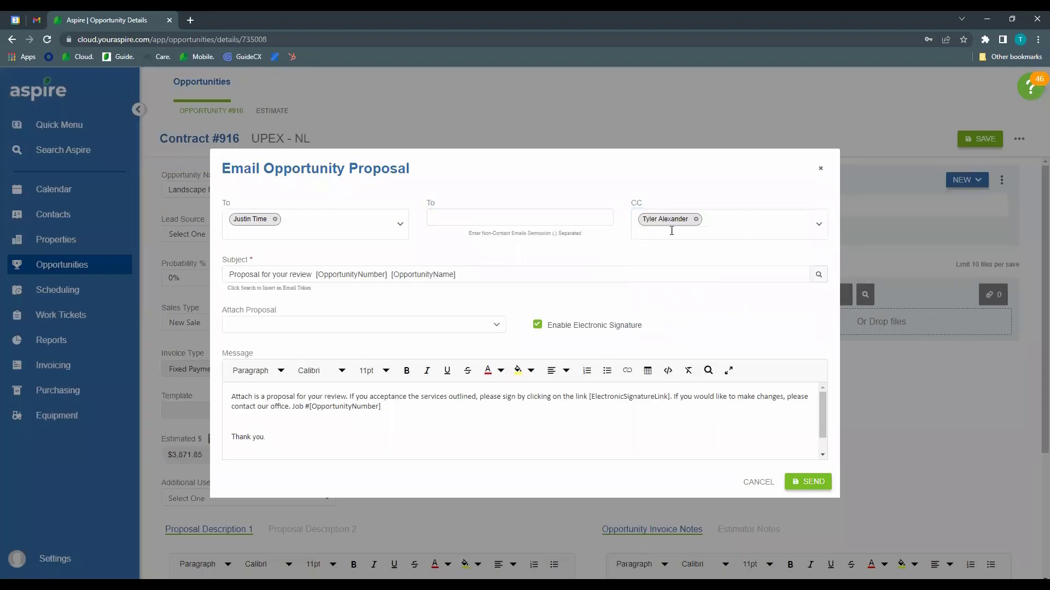
click(696, 219)
click(275, 219)
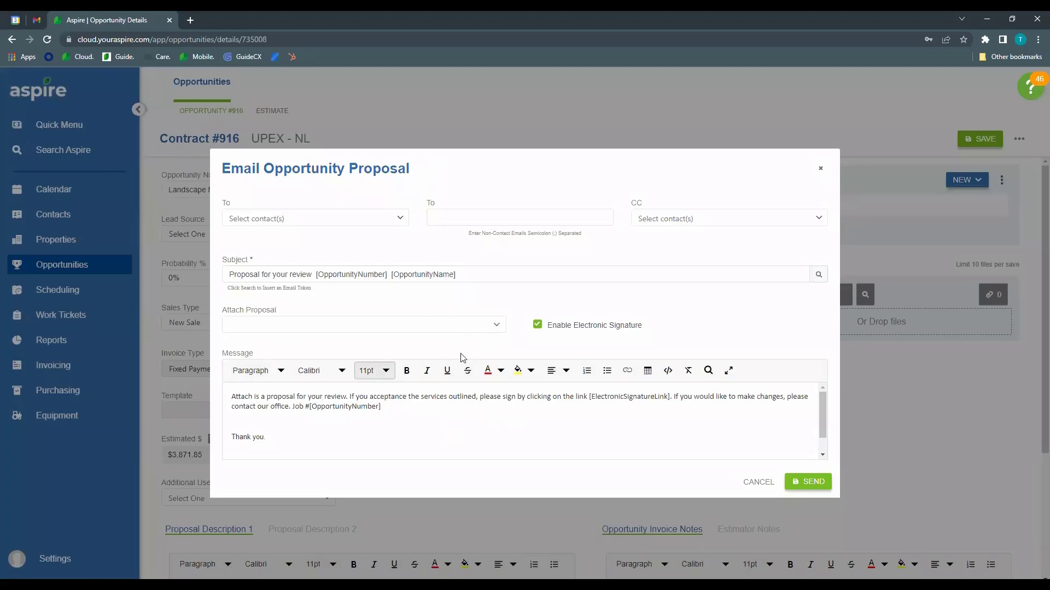
Step: Review the proposal layouts available to attach and the email's message options, and close the email without sending it
click(498, 326)
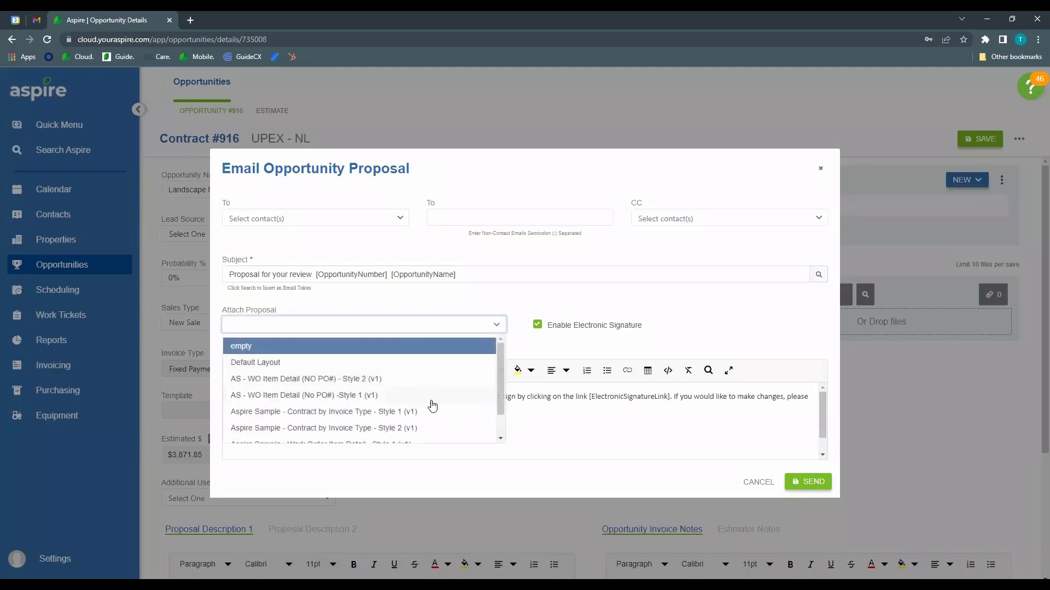
scroll(499, 354, down, 1)
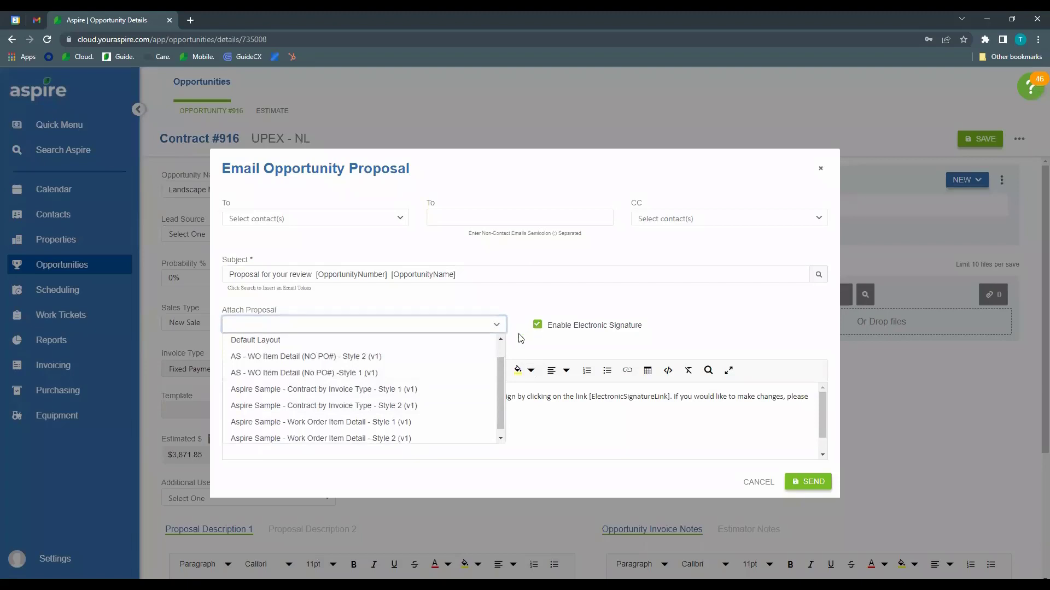
click(535, 338)
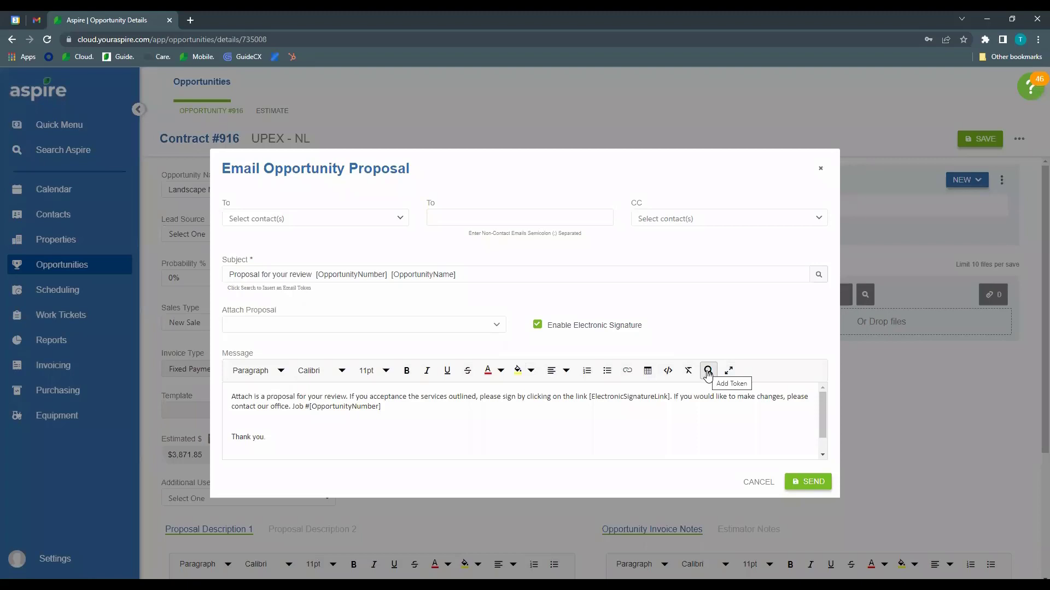
click(347, 417)
key(BackSpace)
click(821, 172)
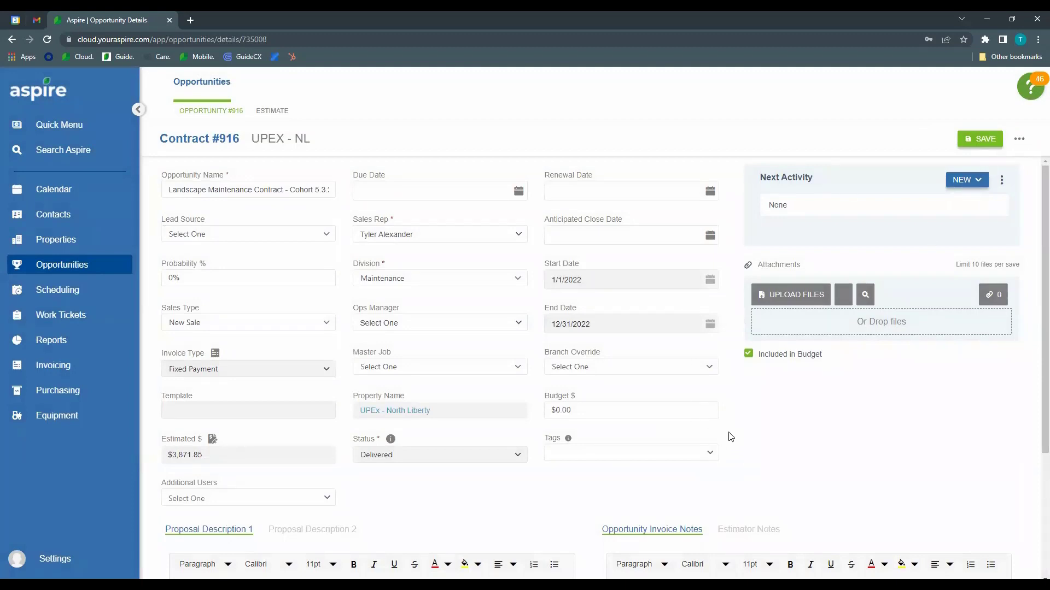
Step: Mark the opportunity as Sign and Won, drawing the contact's signature, selecting the signing contact and saving it
click(1021, 141)
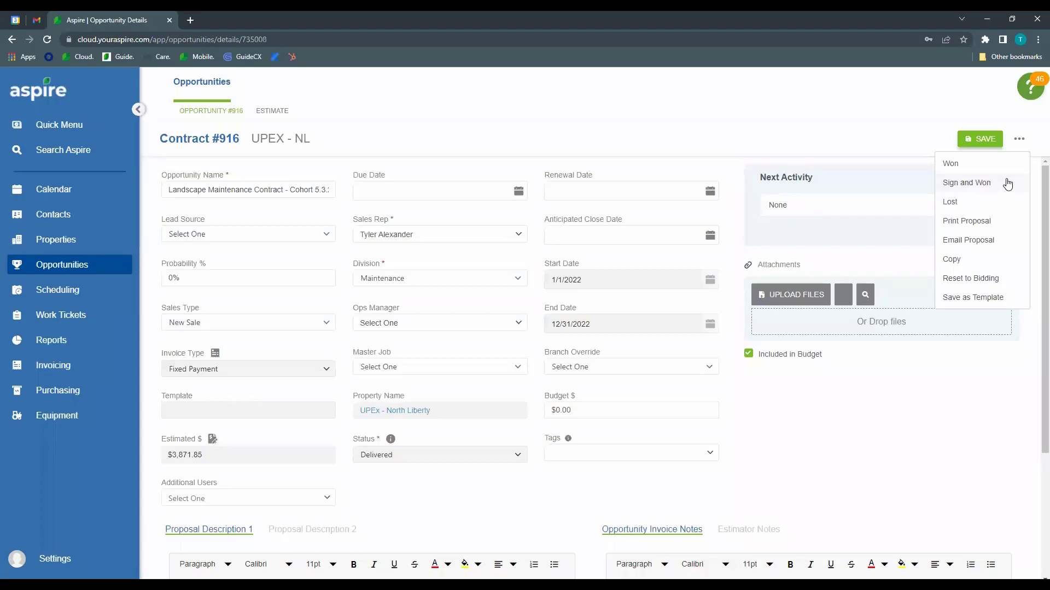
click(987, 188)
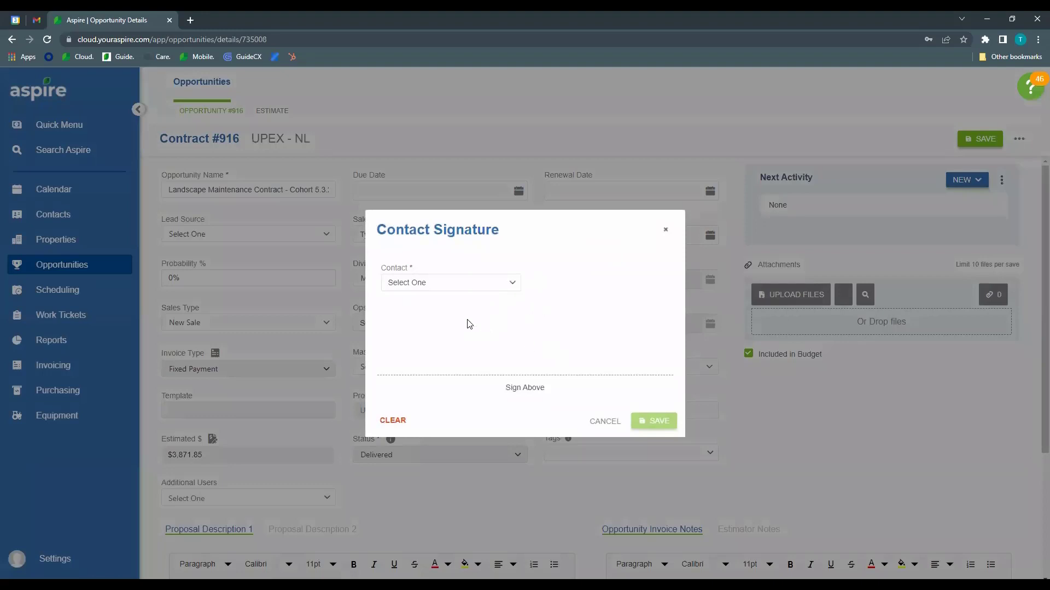
mouse_move(479, 318)
mouse_down()
mouse_move(444, 322)
mouse_move(452, 374)
mouse_move(432, 371)
mouse_move(501, 347)
mouse_move(510, 375)
mouse_up()
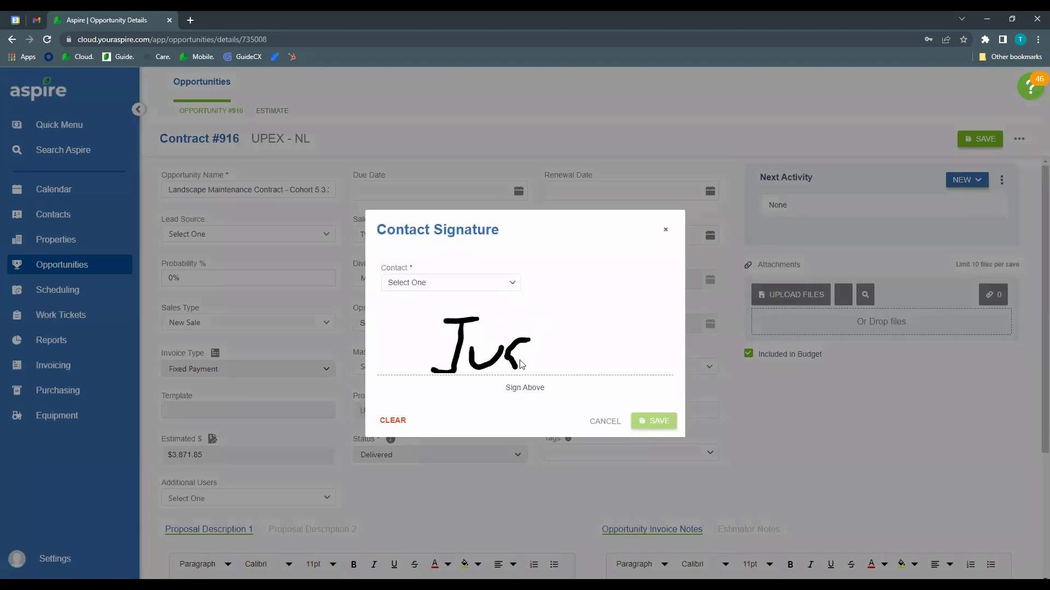
mouse_move(547, 333)
mouse_down()
mouse_move(534, 377)
mouse_move(558, 354)
mouse_move(579, 365)
mouse_up()
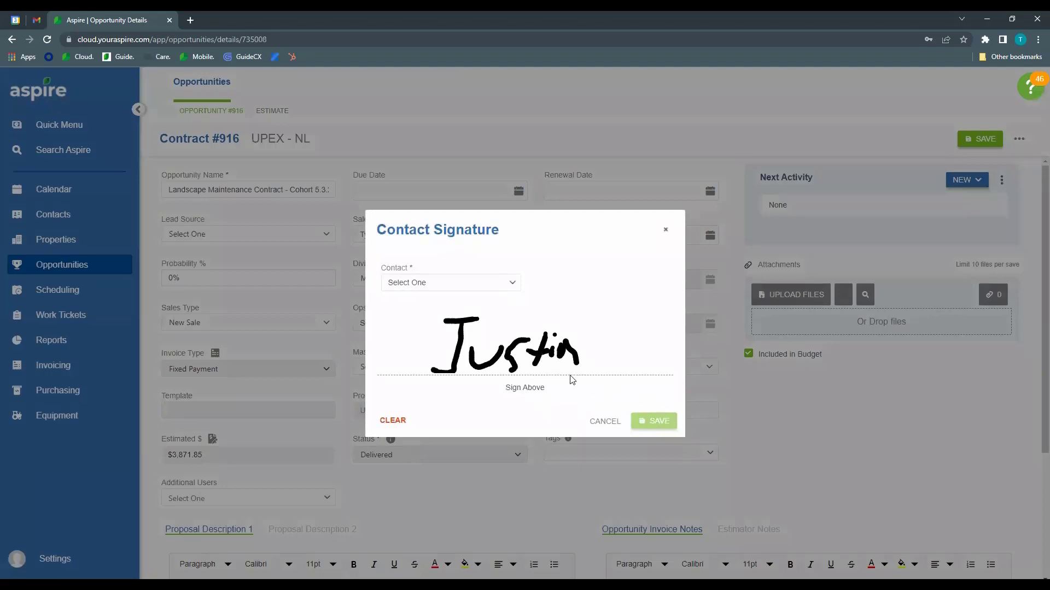
click(511, 284)
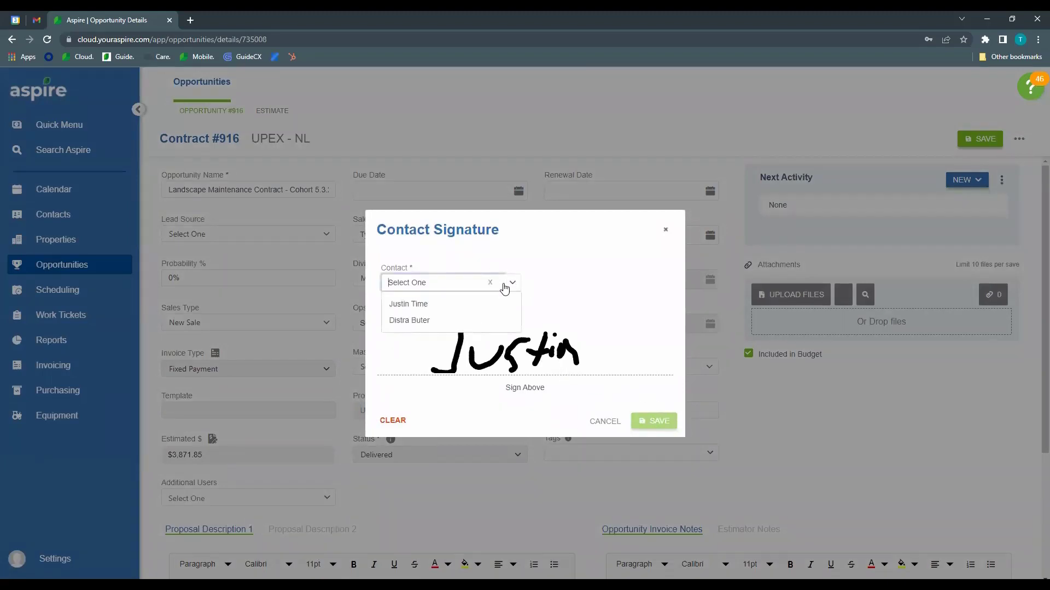
click(489, 306)
click(654, 421)
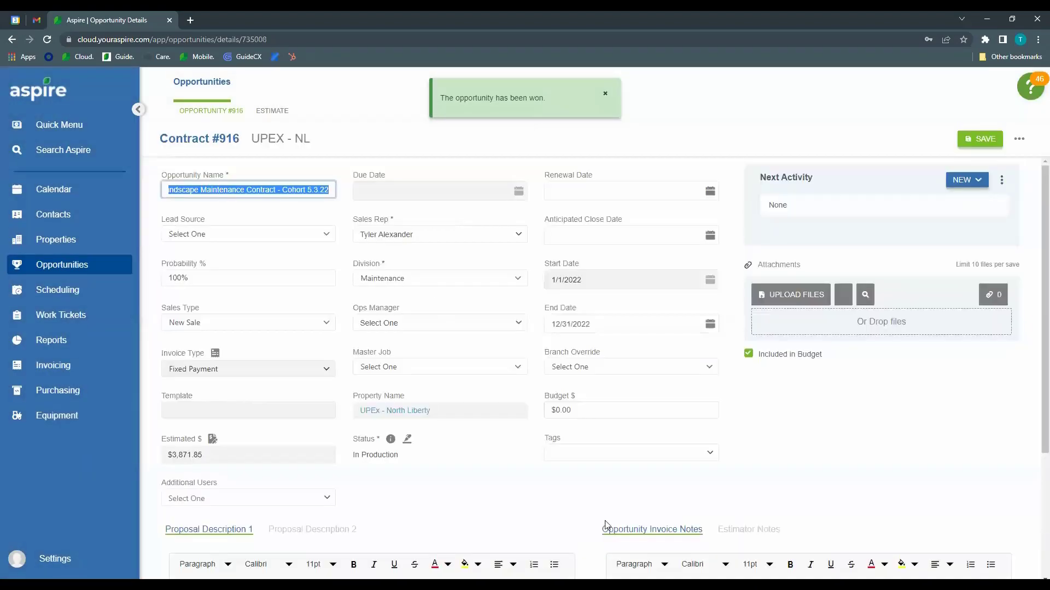
Step: Review the actions available for the won opportunity, and view and close its electronic signature
click(1020, 139)
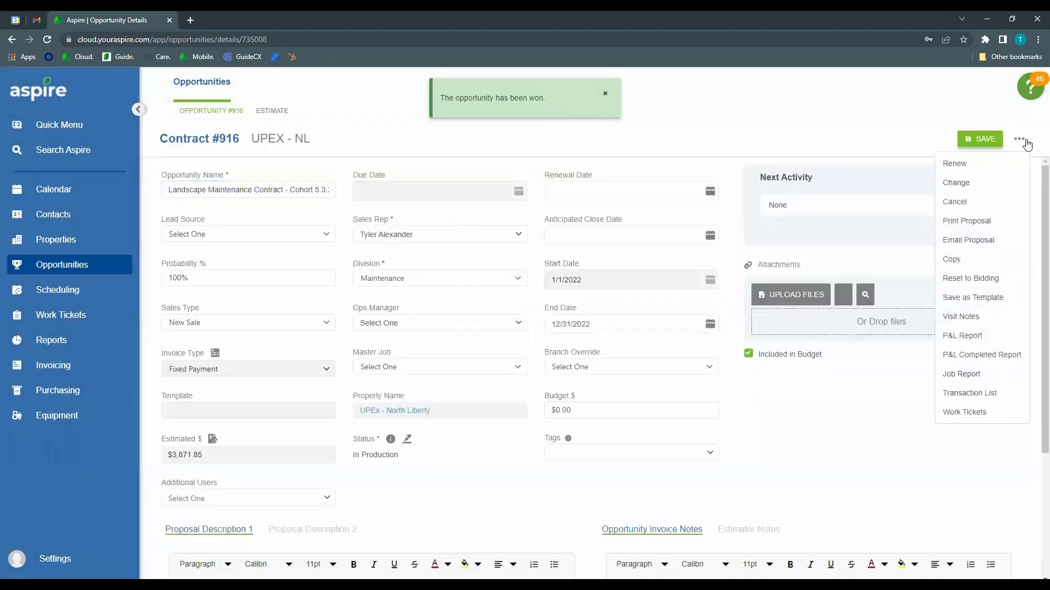
click(889, 129)
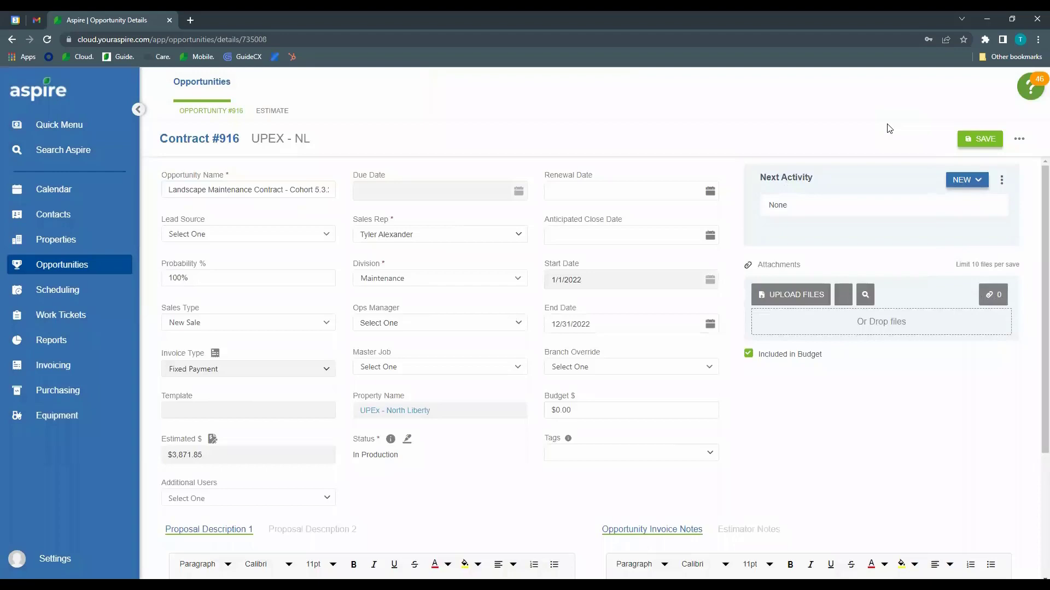
click(1019, 139)
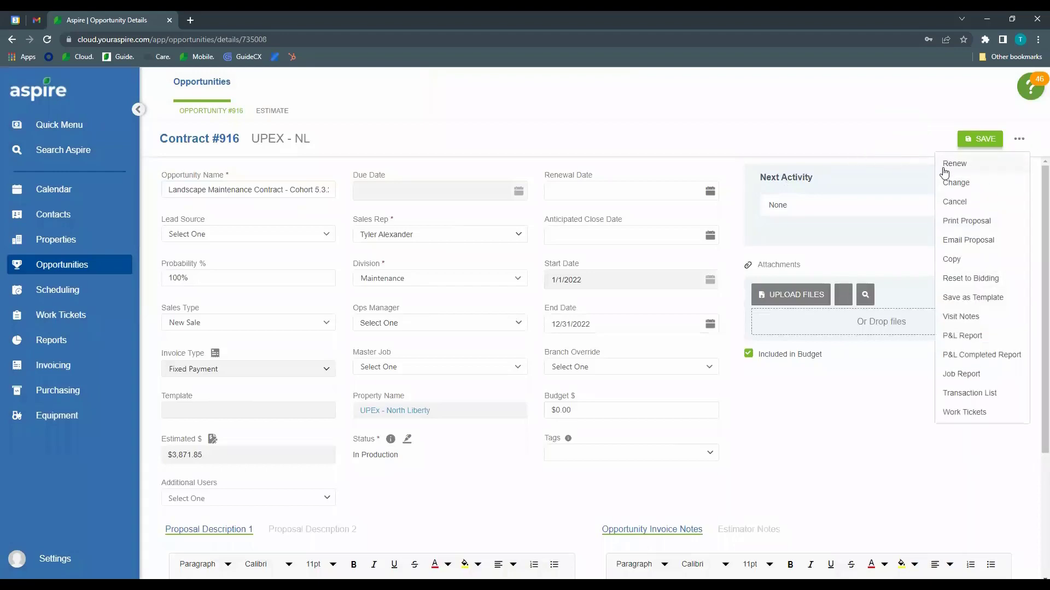
click(1017, 139)
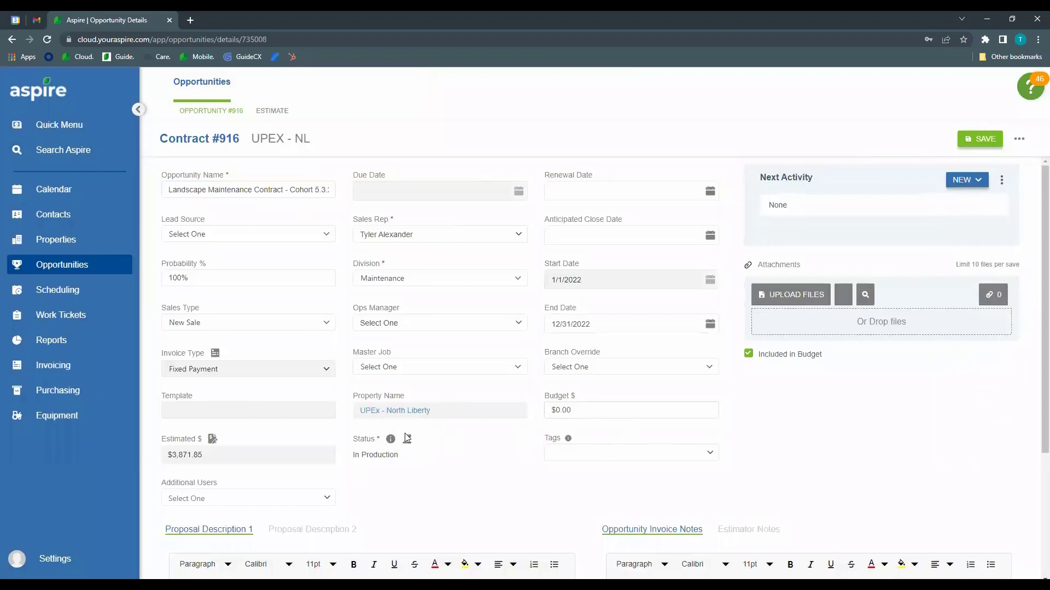
mouse_move(394, 441)
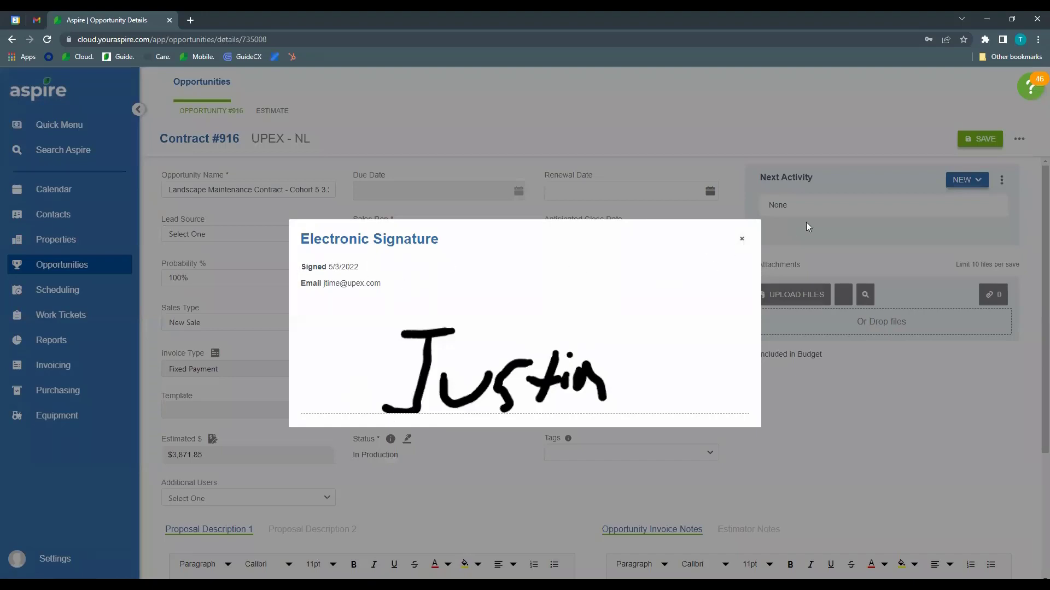
click(741, 241)
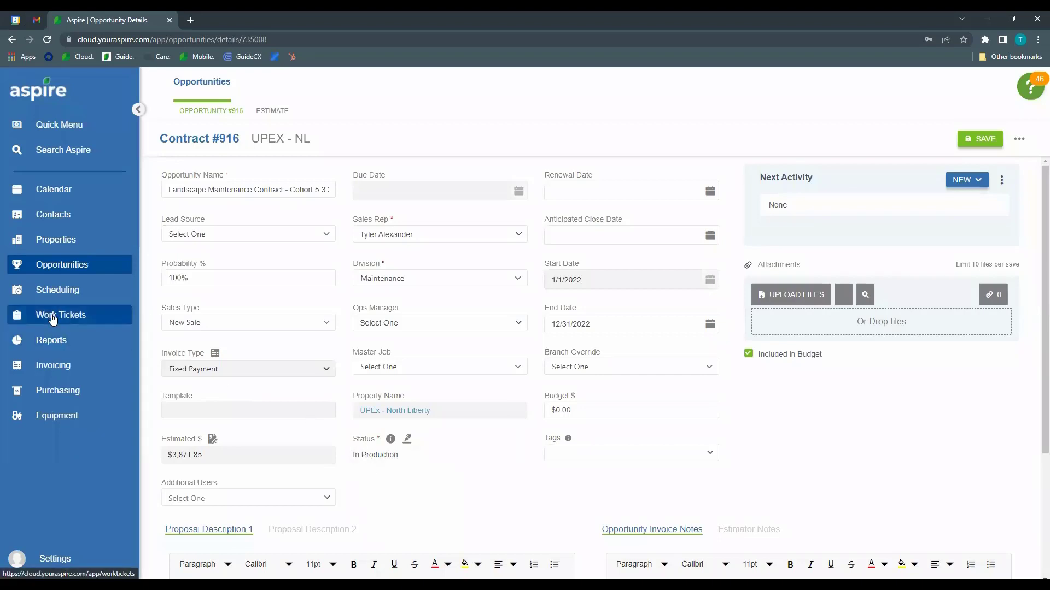
Step: Open the opportunity's work tickets and examine their services, estimated hours, occurrences and invoice types across all pages
click(1019, 138)
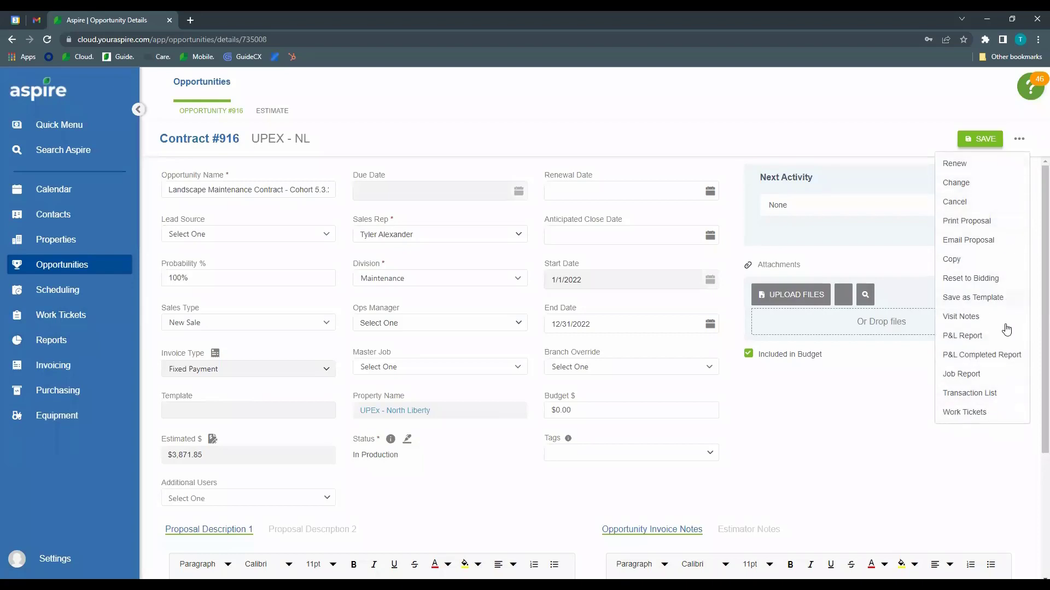
click(1004, 419)
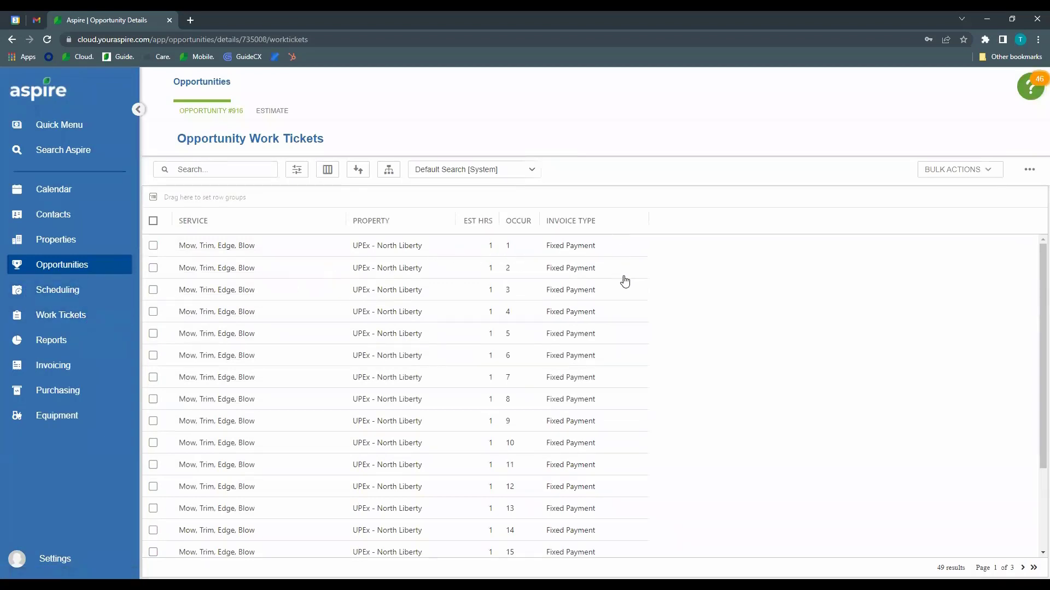
scroll(603, 306, down, 1)
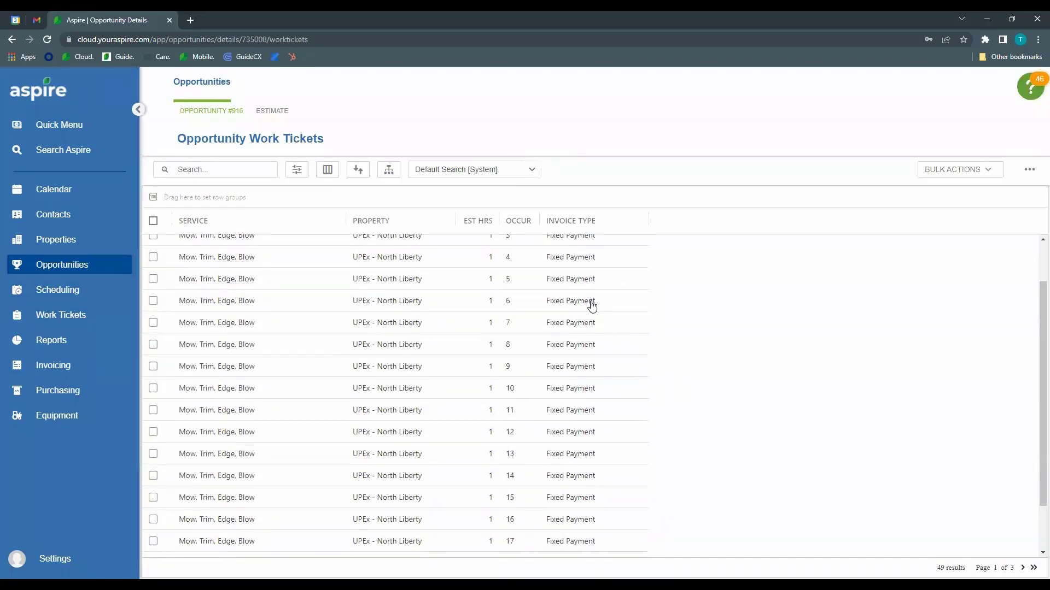
scroll(591, 303, up, 1)
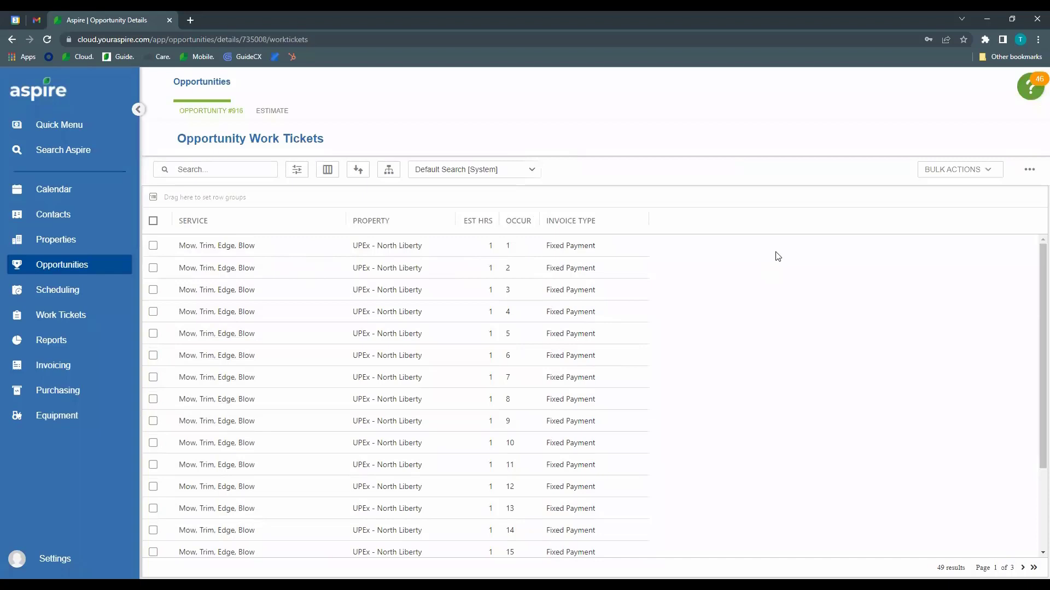
scroll(632, 387, down, 2)
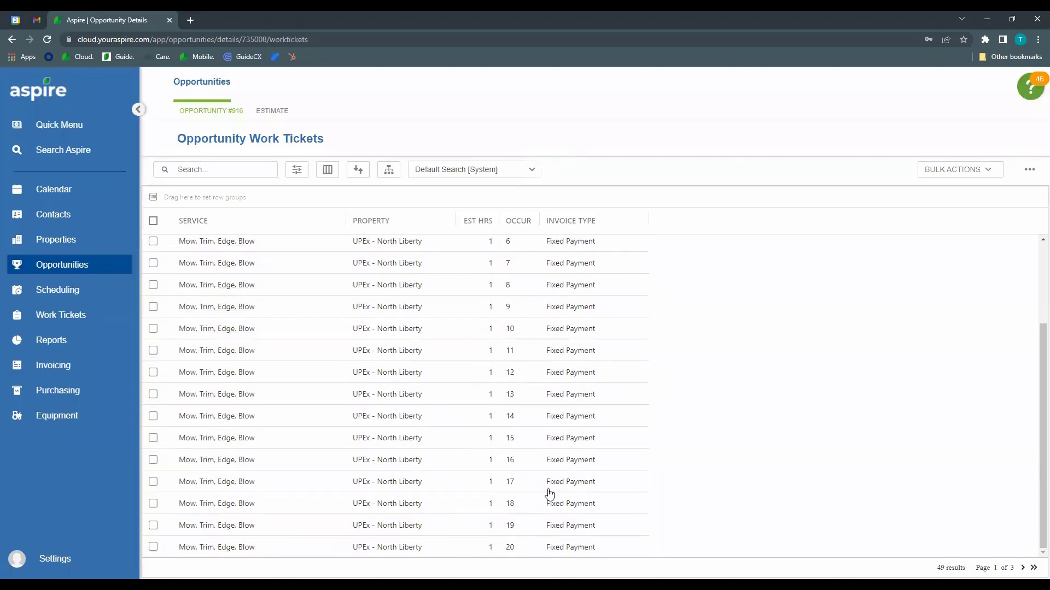
click(1022, 567)
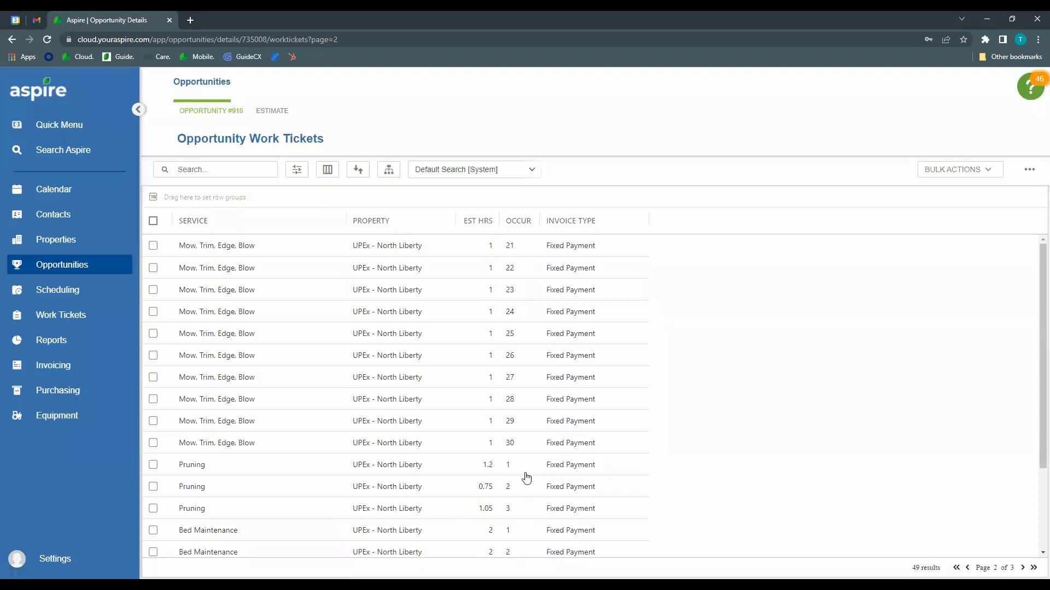
scroll(578, 407, down, 2)
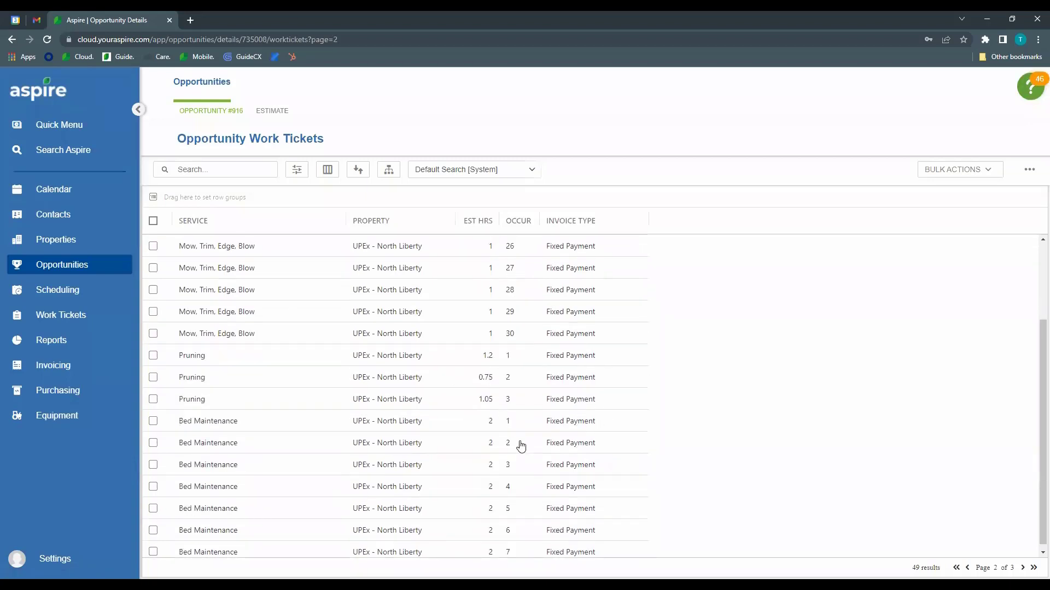
scroll(489, 453, down, 1)
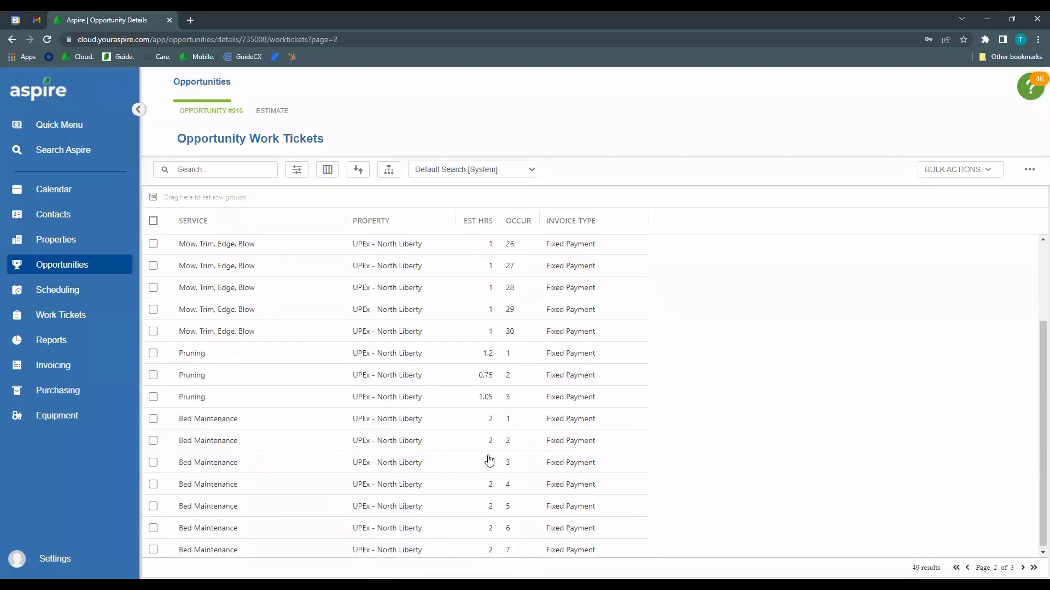
click(1022, 567)
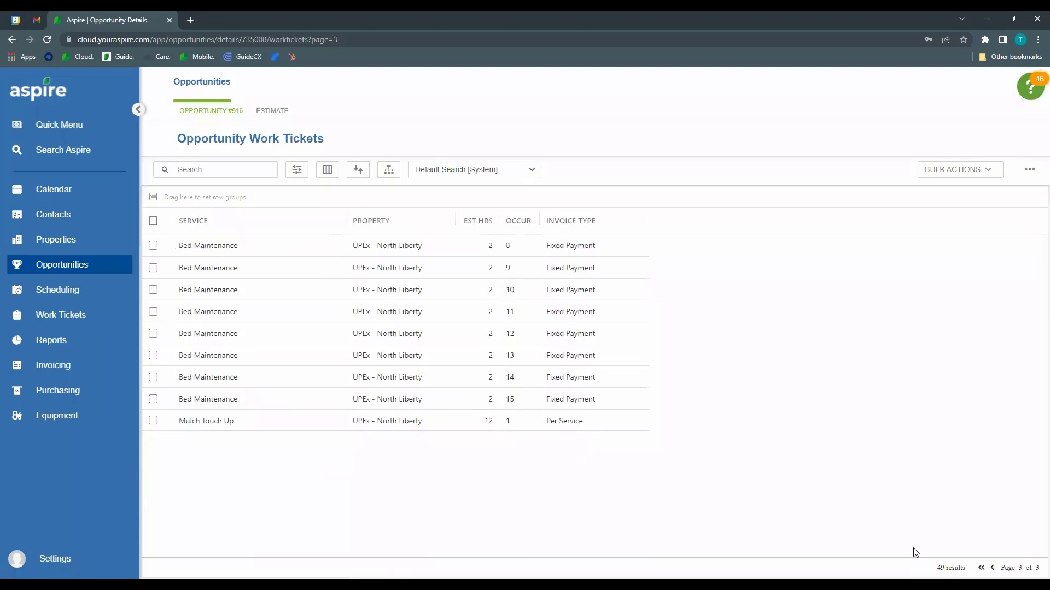
click(992, 569)
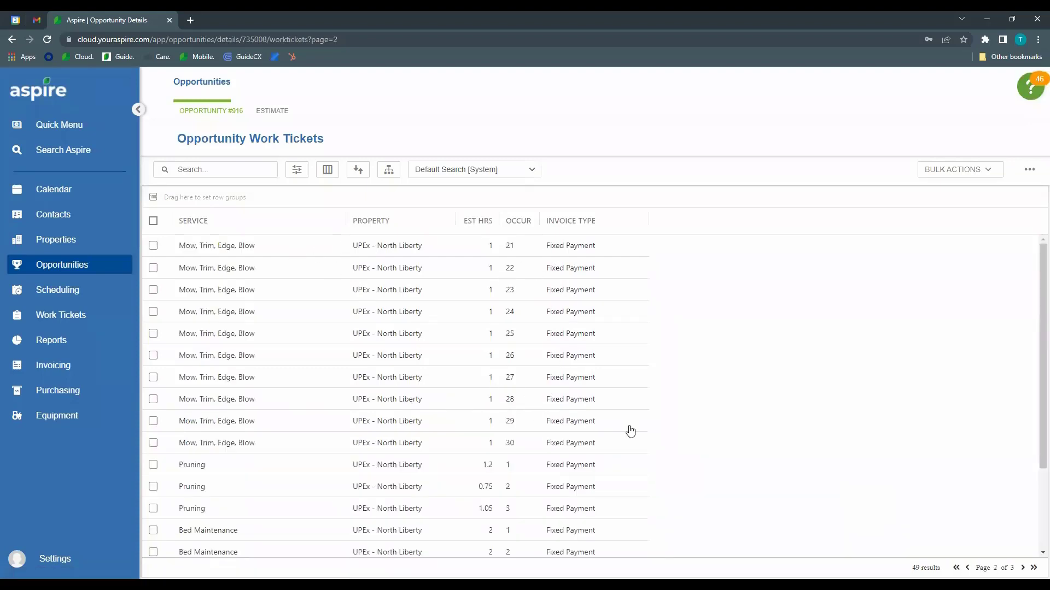
click(968, 569)
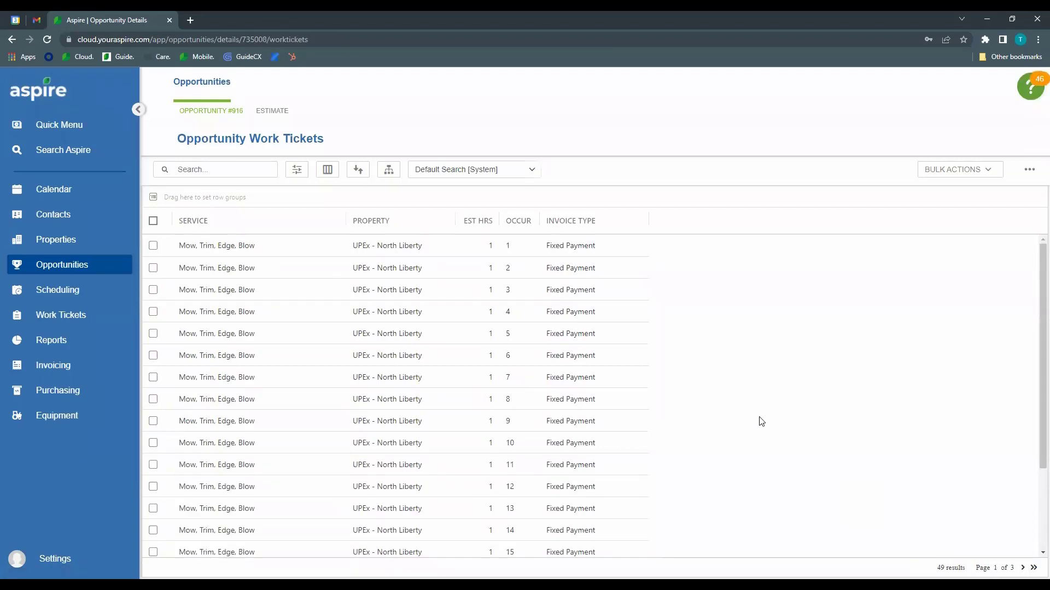
Step: Switch the scheduling board to the manager whose routes include Crew 101 - MT, and show the list of work tickets to schedule
click(76, 290)
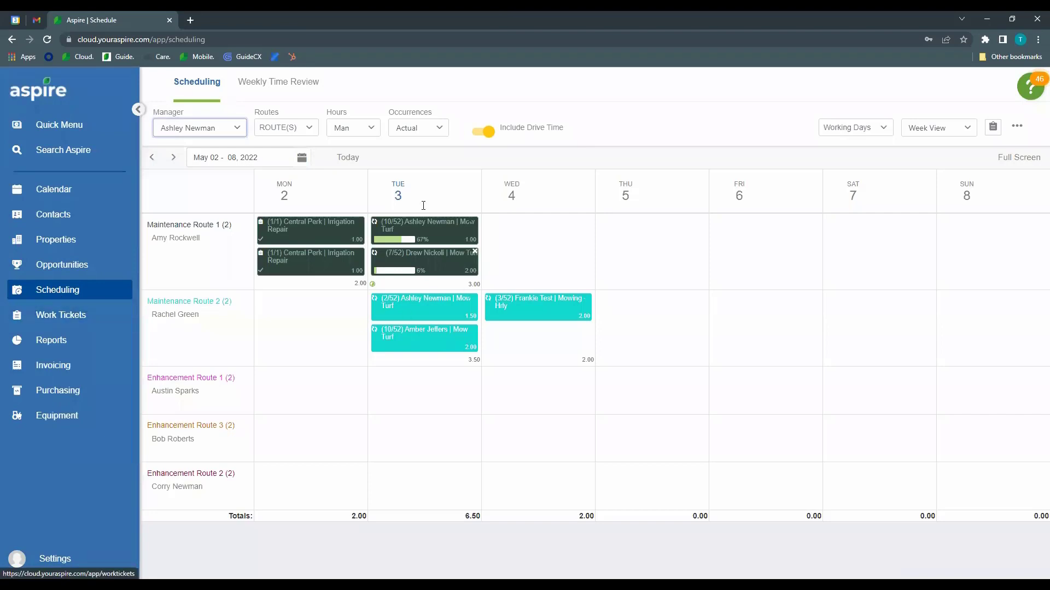
click(239, 134)
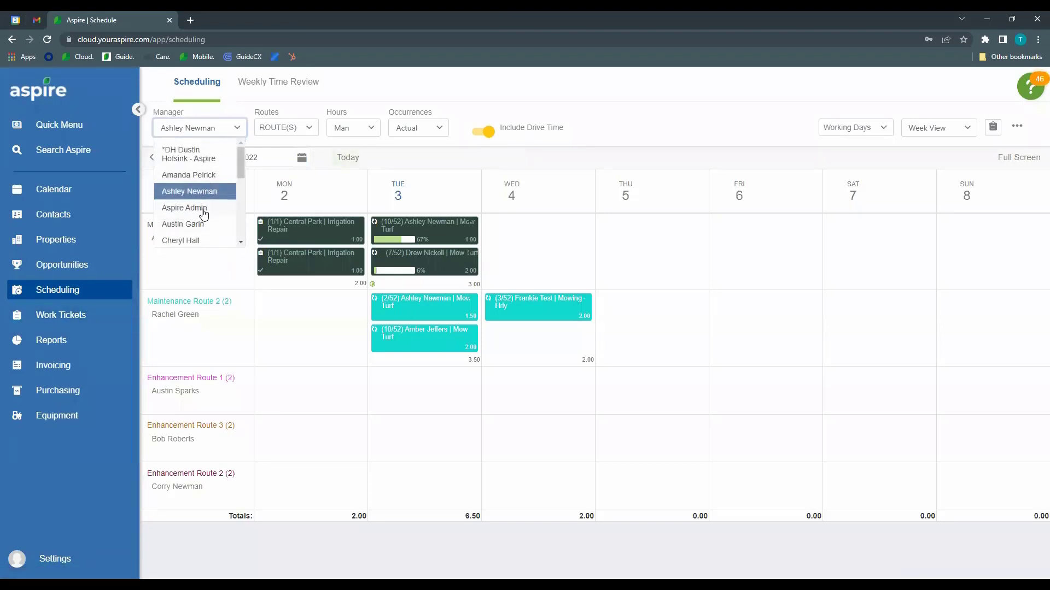
click(205, 229)
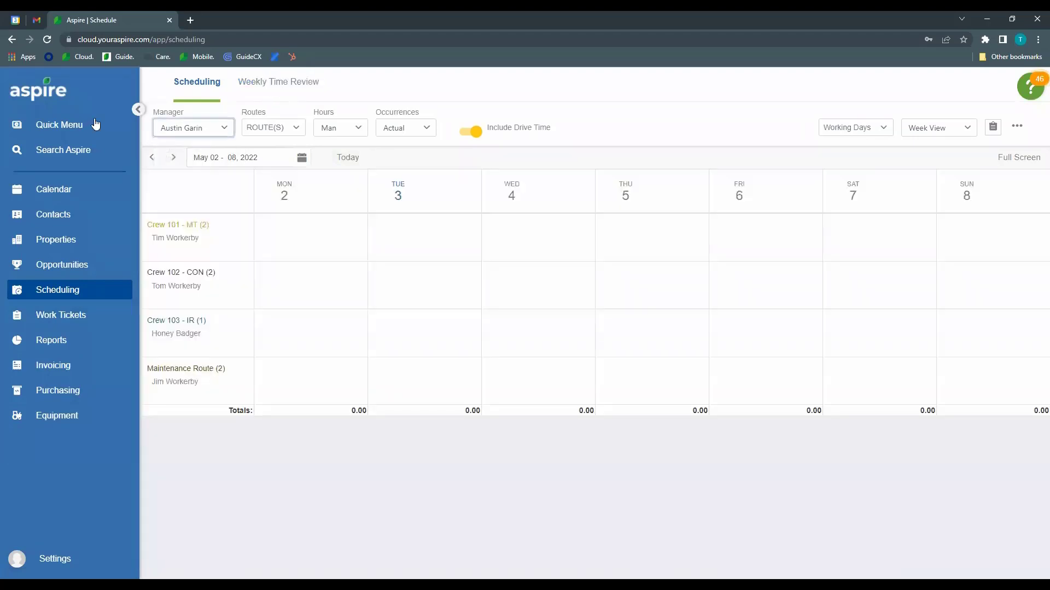
click(96, 125)
click(993, 128)
click(993, 127)
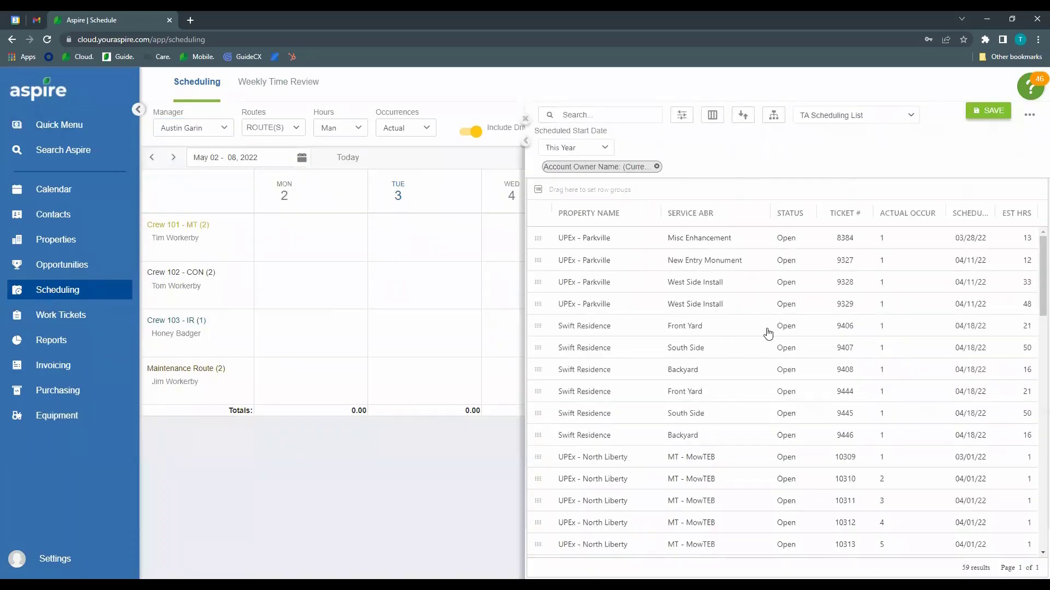
Step: Search the work tickets to schedule for "upex - north liberty" and try placing the first MT - MowTEB ticket on Crew 101 - MT for Tuesday, May 3
scroll(762, 303, down, 3)
scroll(767, 299, down, 8)
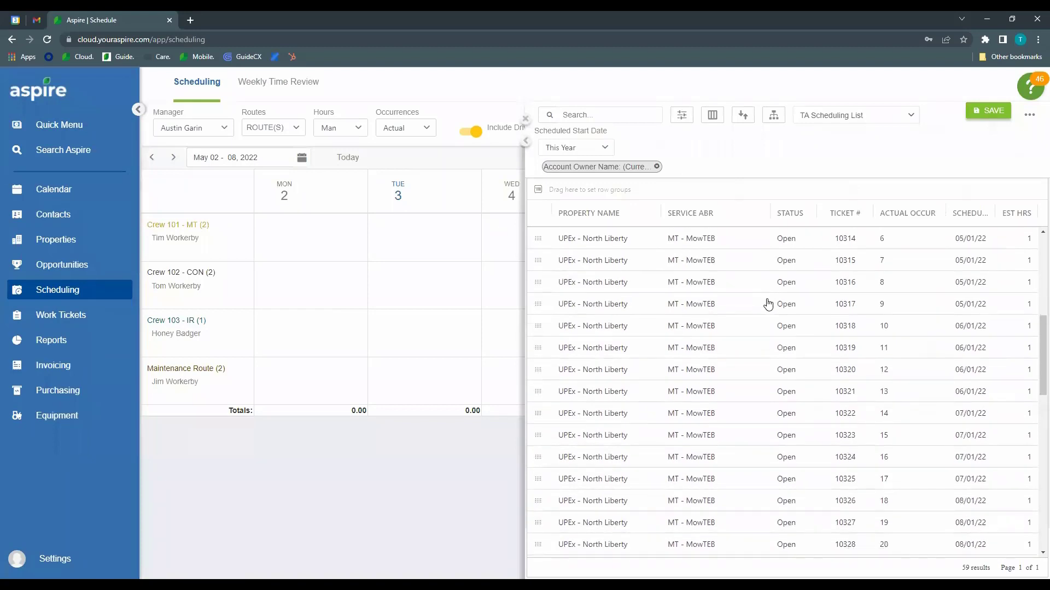
scroll(764, 380, up, 11)
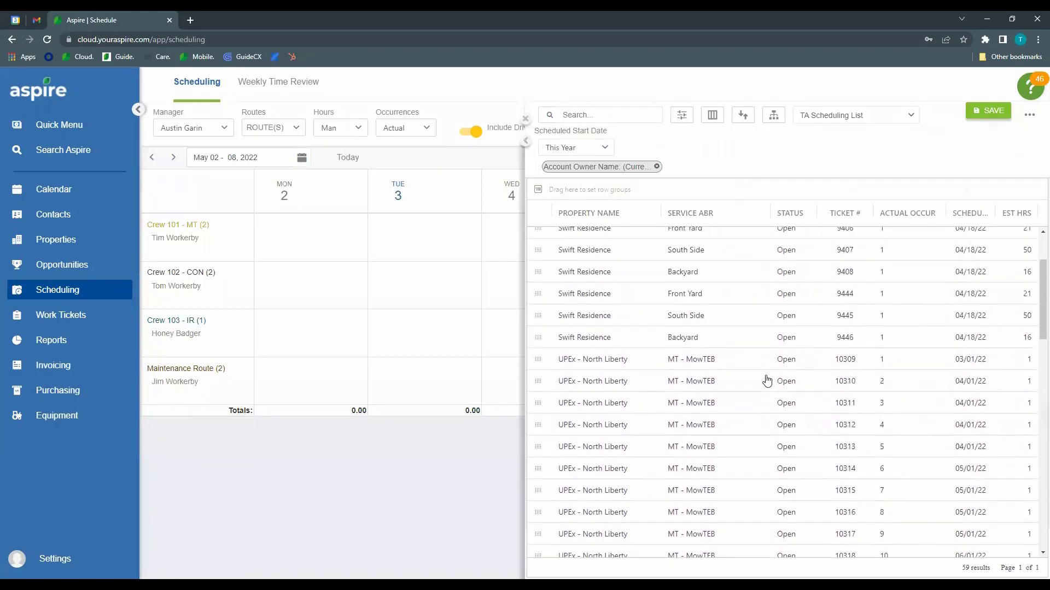
click(593, 112)
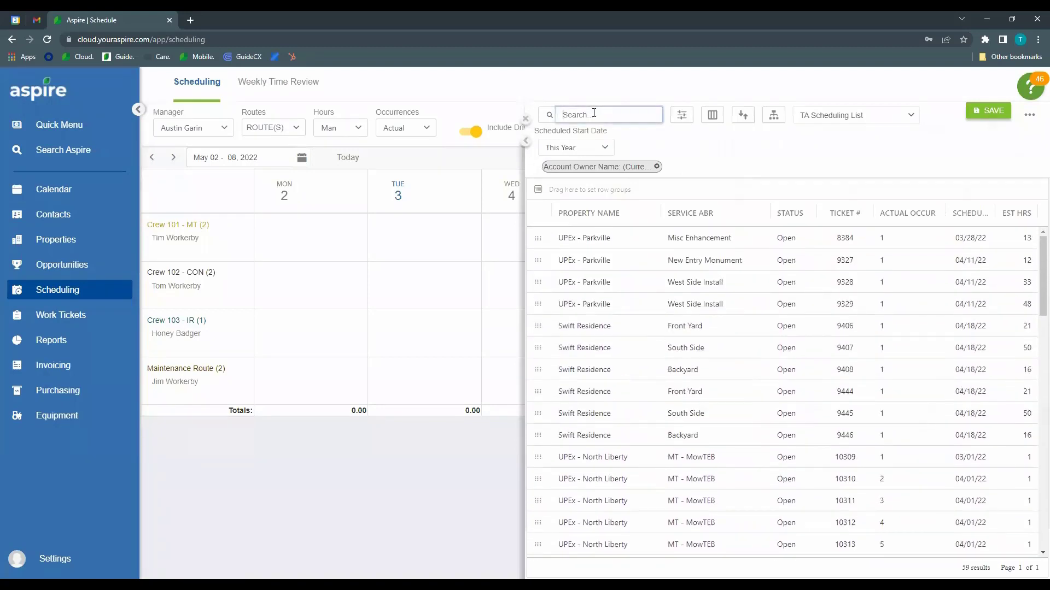
text(upex - north liberty)
key(Return)
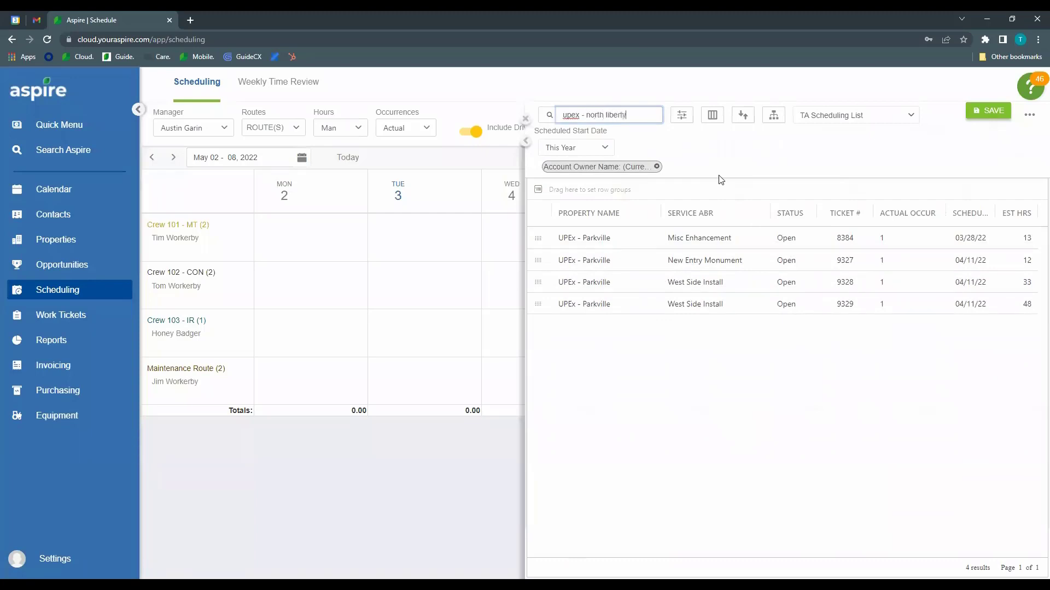
key(Return)
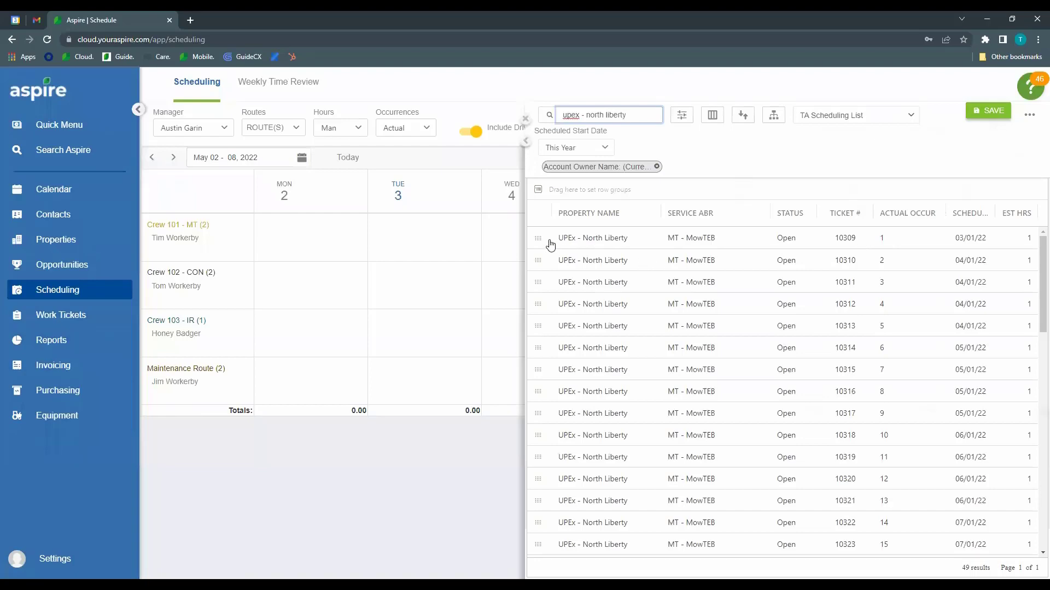
drag(536, 239, 439, 233)
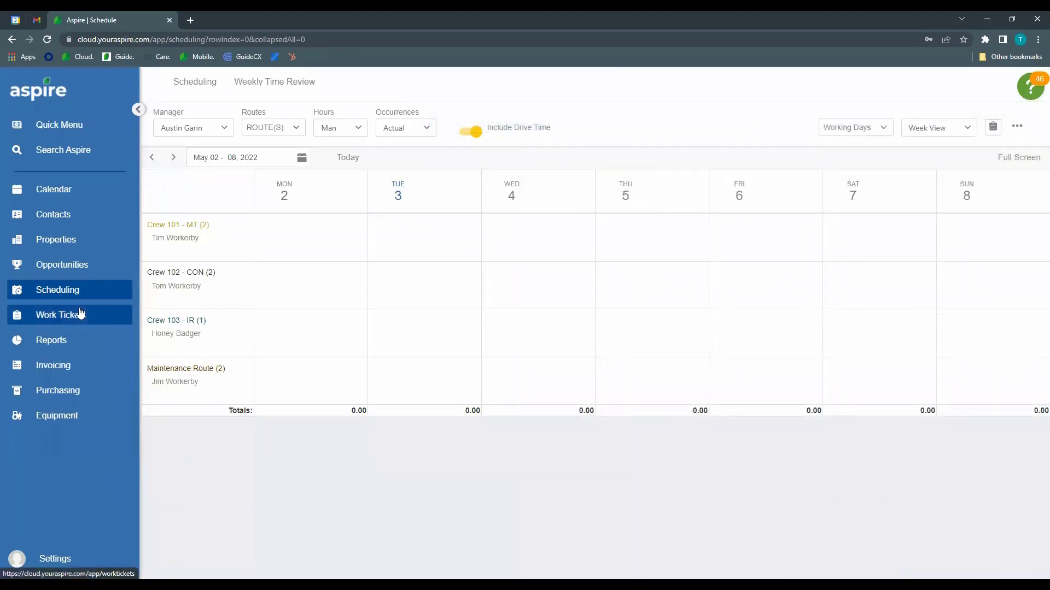
Step: Open the won Landscape Maintenance Contract - Cohort 5.3.22 from the opportunities of the UPEx - North Liberty property
click(58, 244)
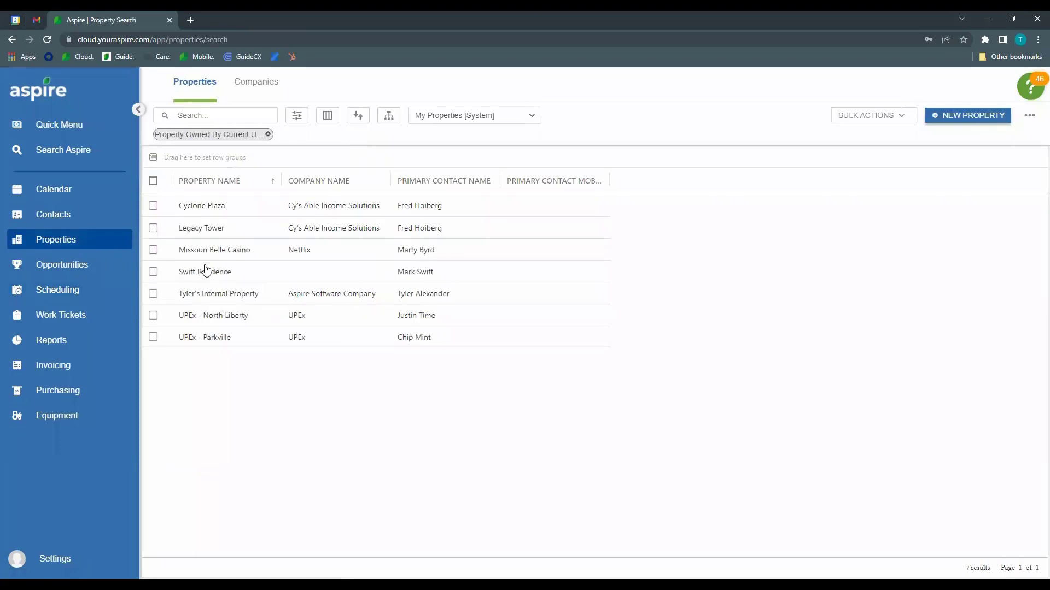
click(213, 316)
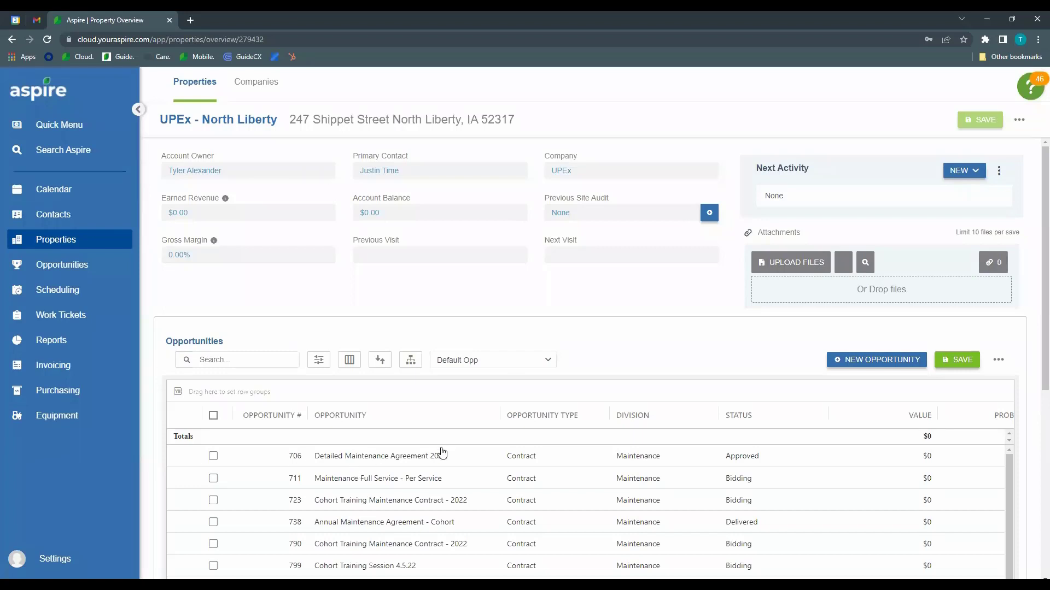
scroll(674, 335, down, 2)
scroll(790, 382, up, 1)
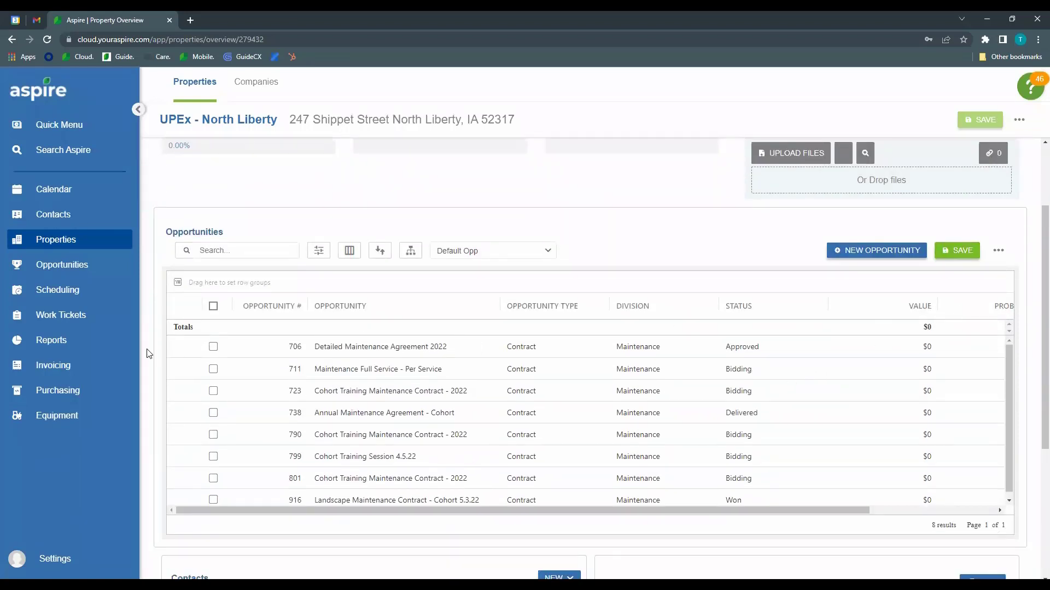
scroll(490, 322, down, 2)
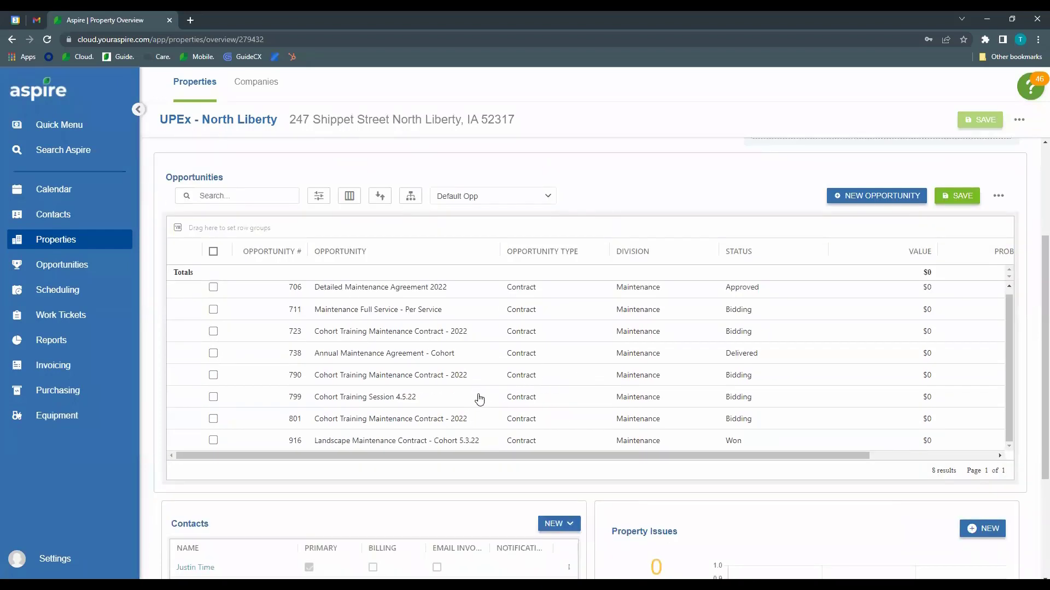
scroll(480, 401, down, 1)
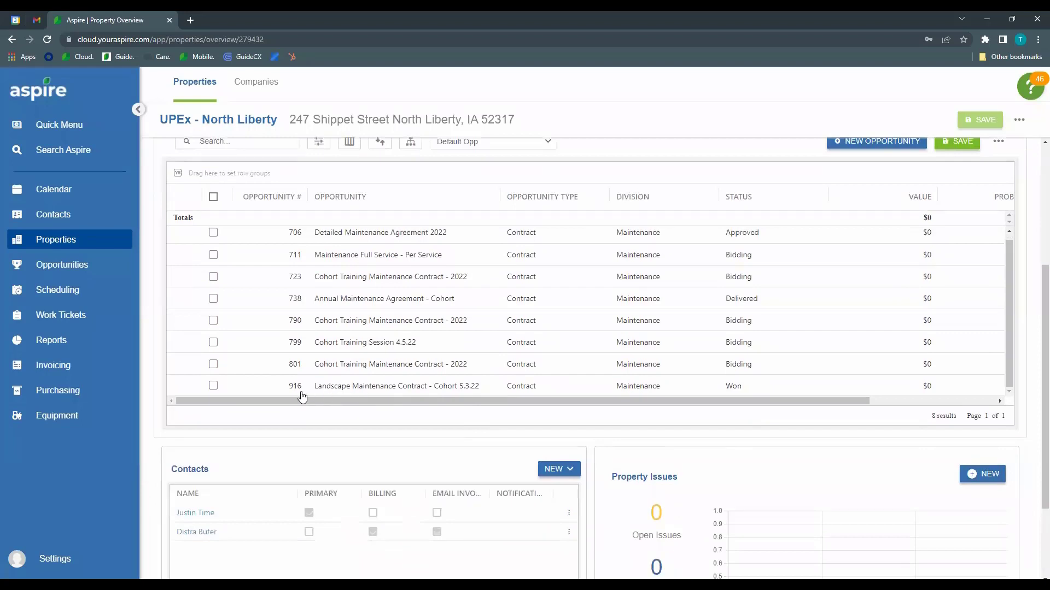
click(347, 386)
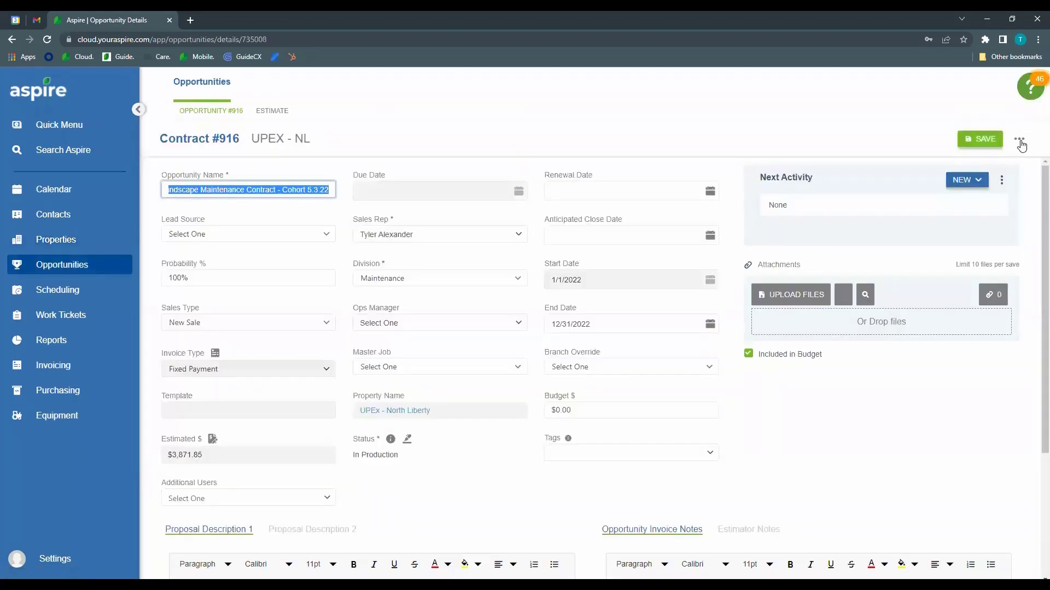
Step: Reset the opportunity to Bidding, confirm the reset, and complete its estimate again
click(1019, 139)
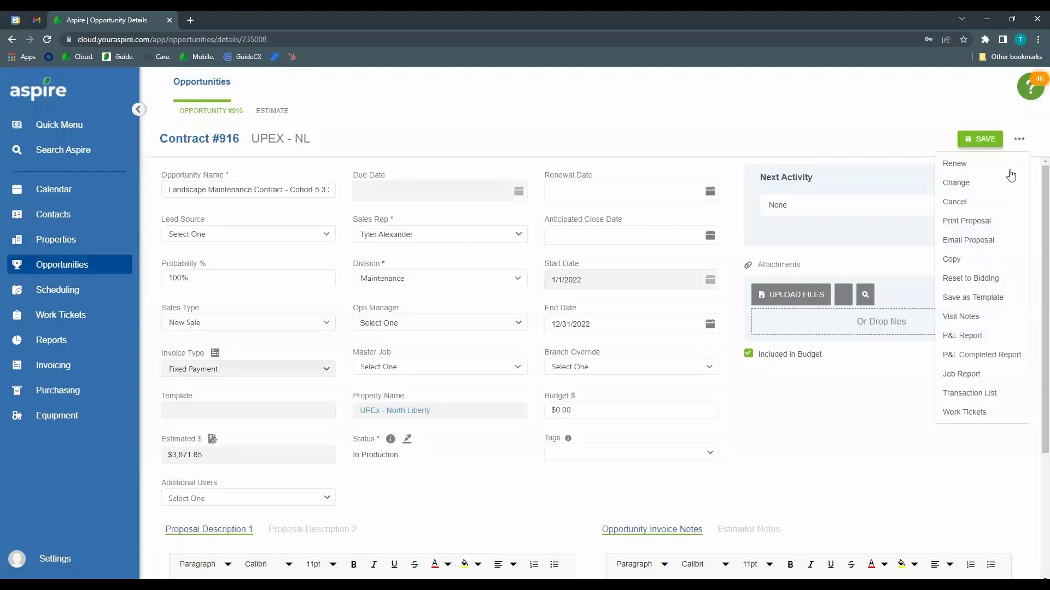
click(970, 279)
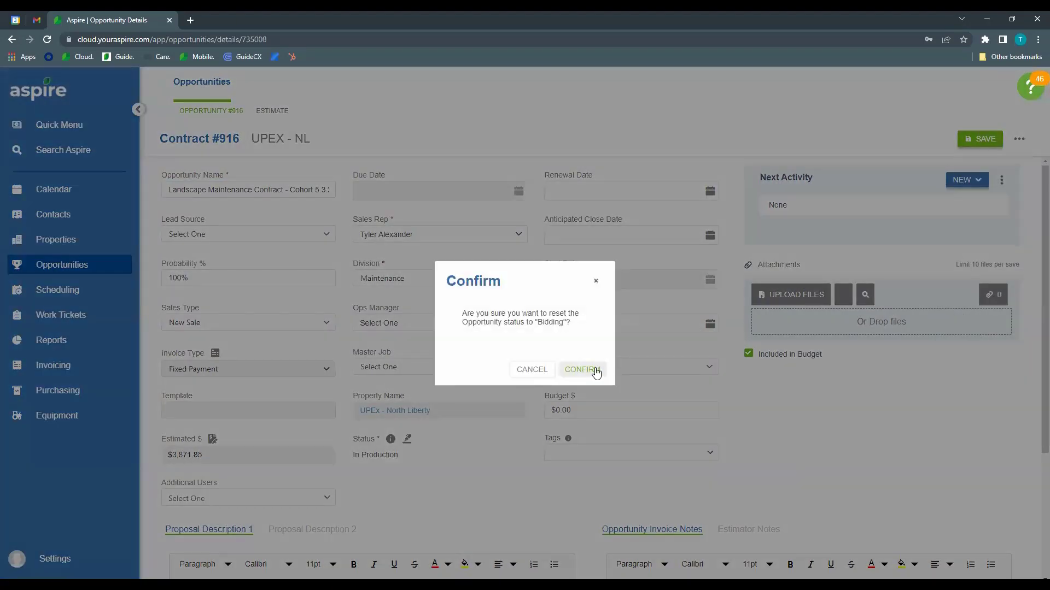
click(594, 370)
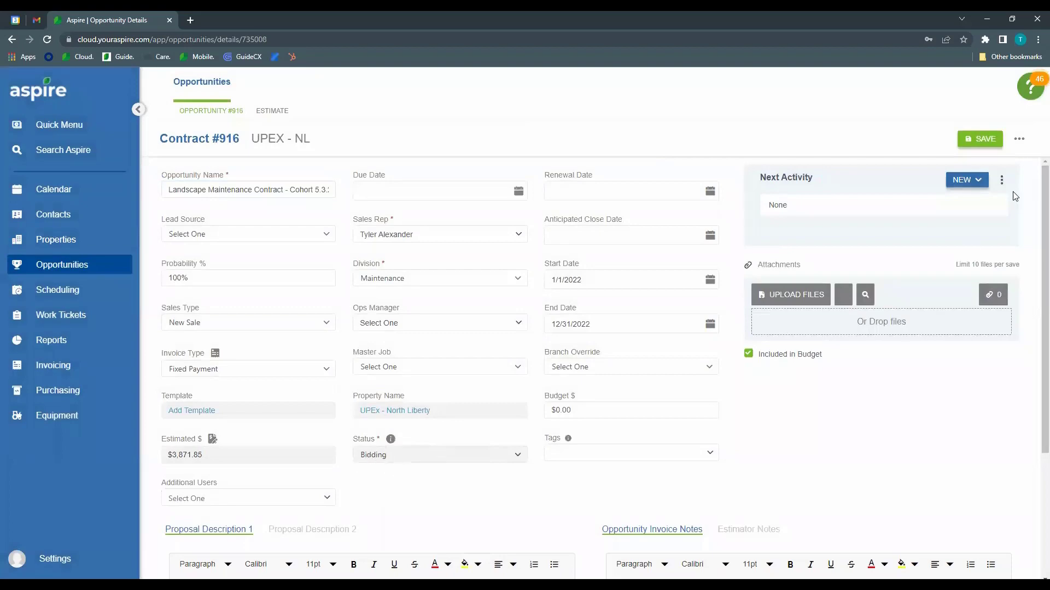
click(1019, 139)
click(1010, 164)
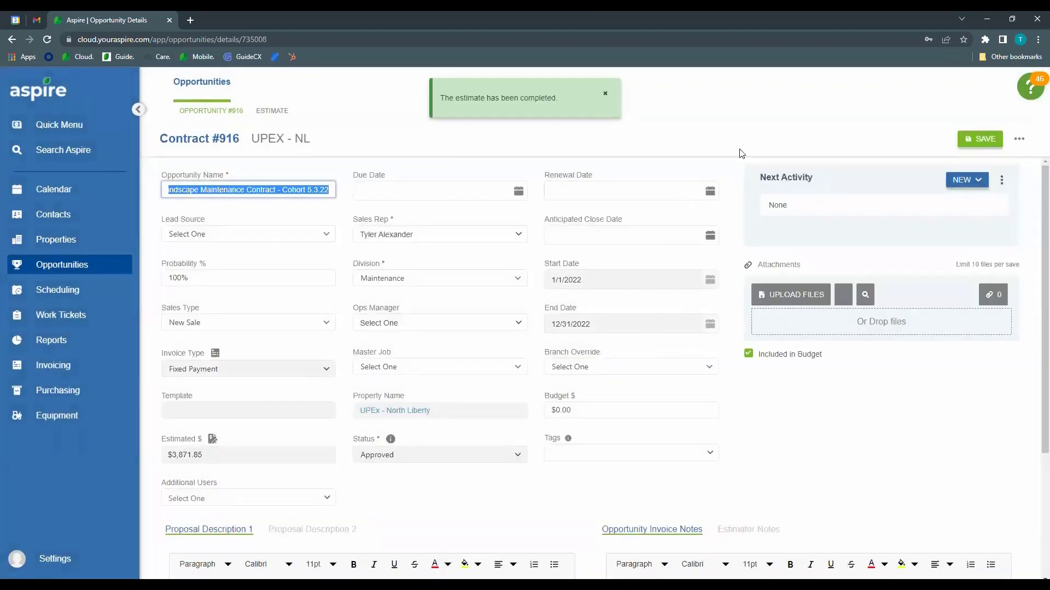
Step: Mark the approved opportunity as Won without collecting a signature, and confirm the status change
click(738, 145)
click(1019, 139)
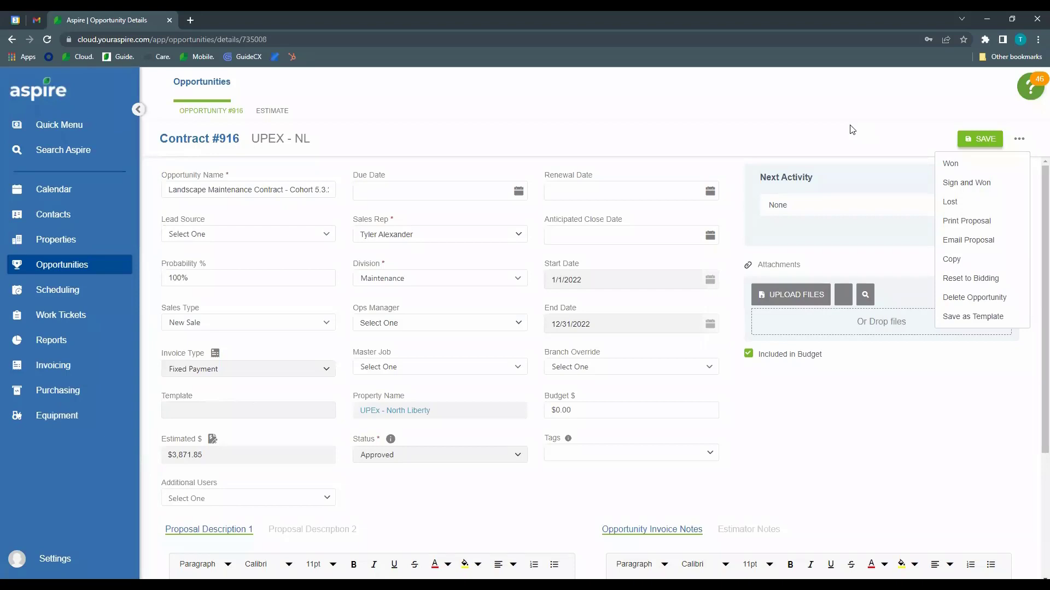
click(957, 169)
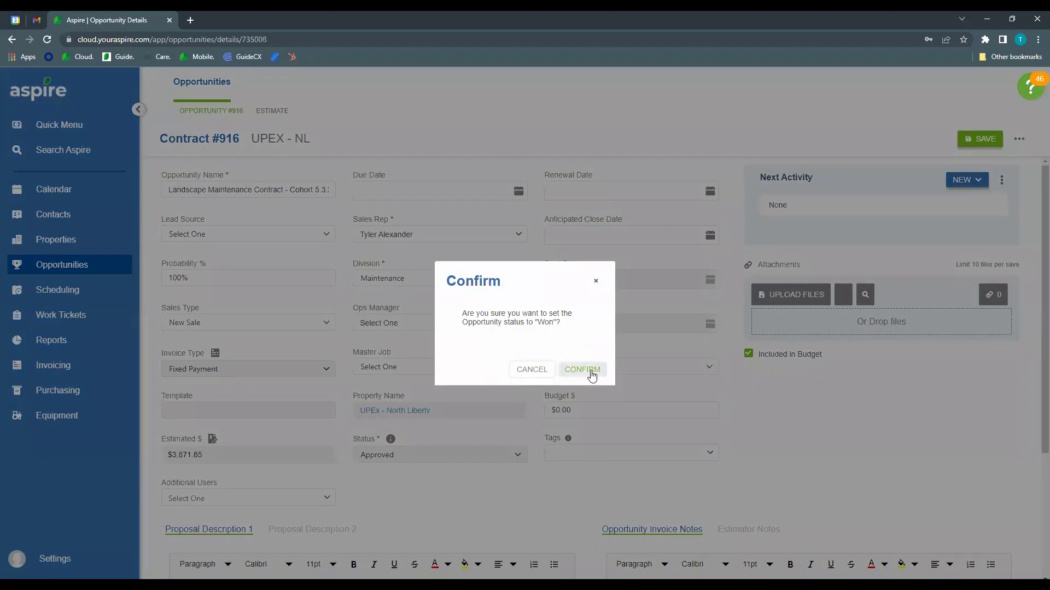
click(590, 372)
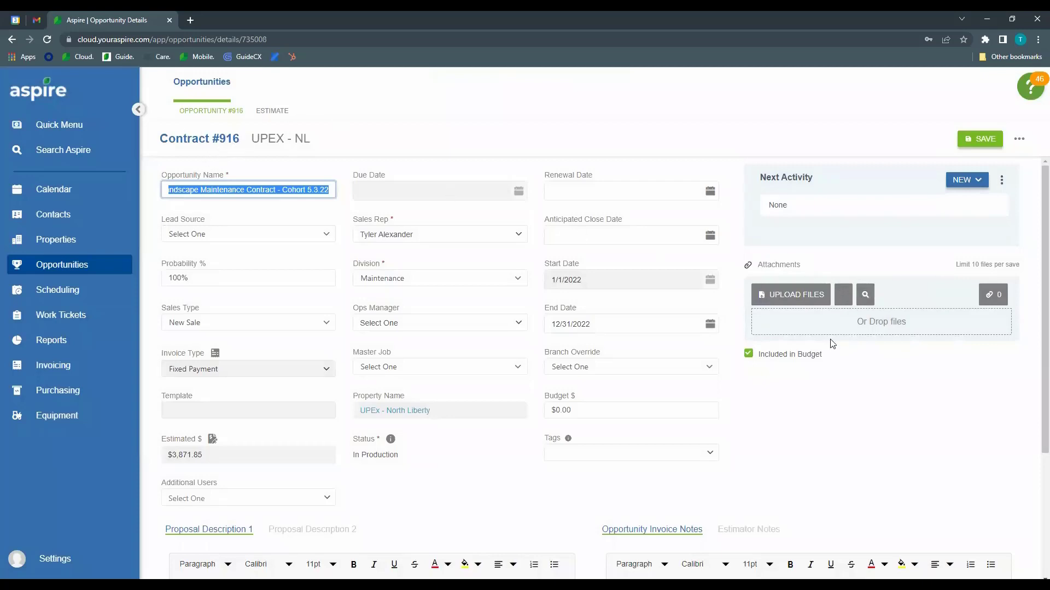
click(734, 308)
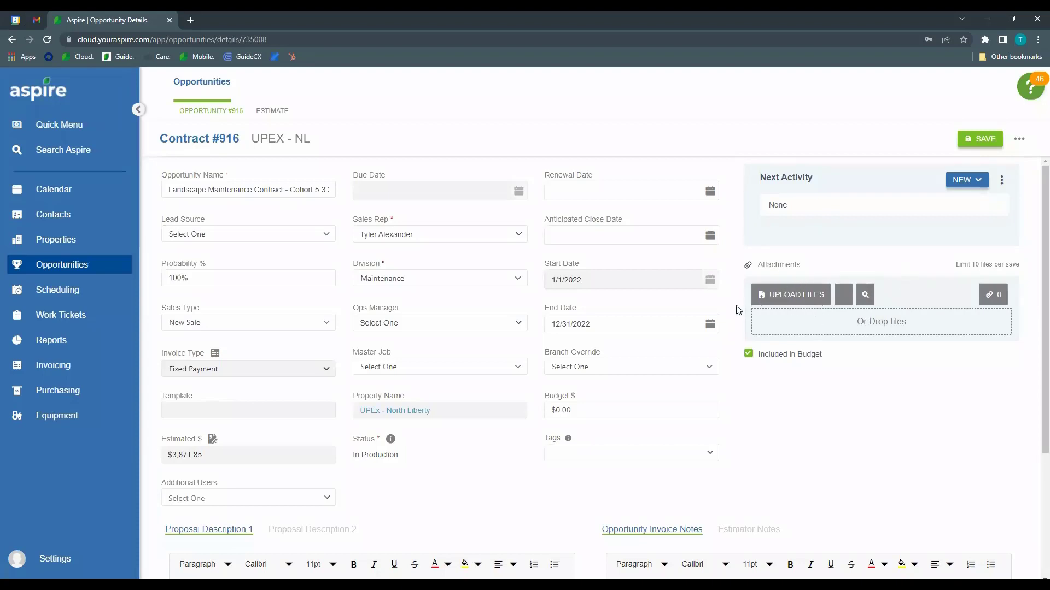
click(1020, 140)
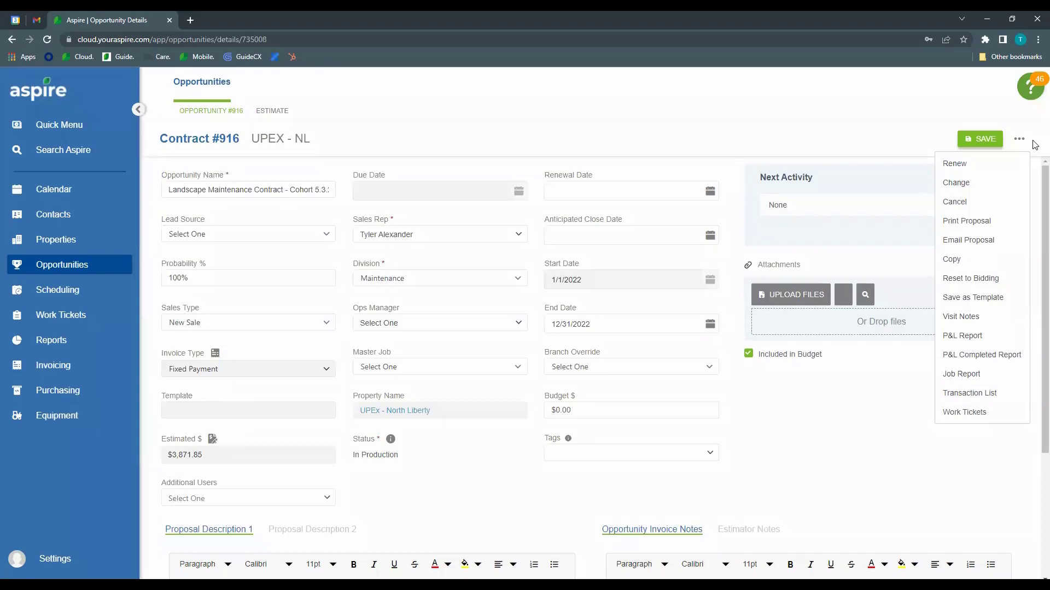
click(1033, 138)
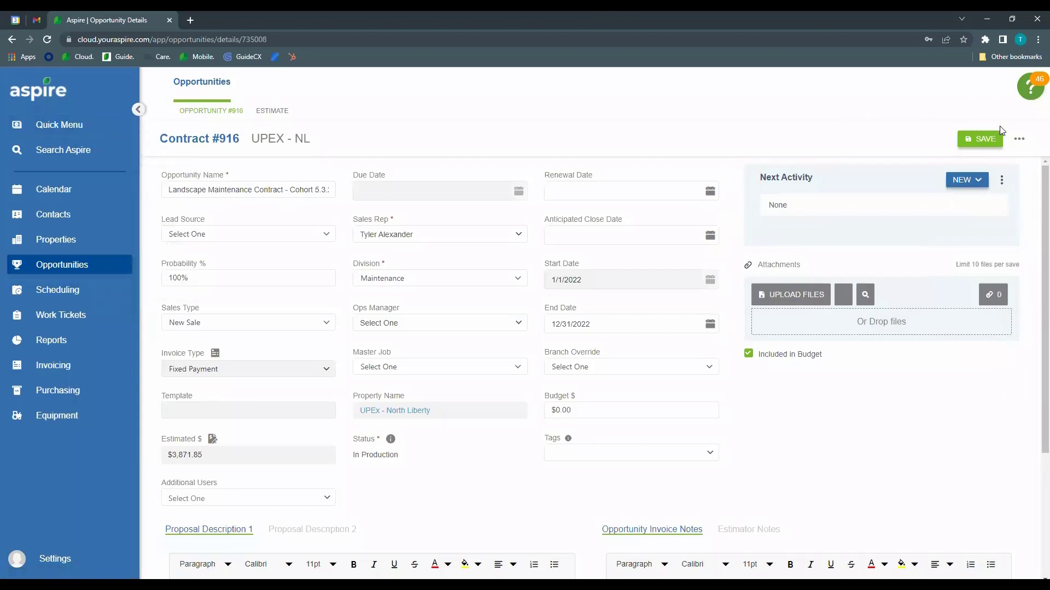
Step: Start copying the opportunity, choose Swift Residence as the property to copy to, and cancel the copy
click(1020, 142)
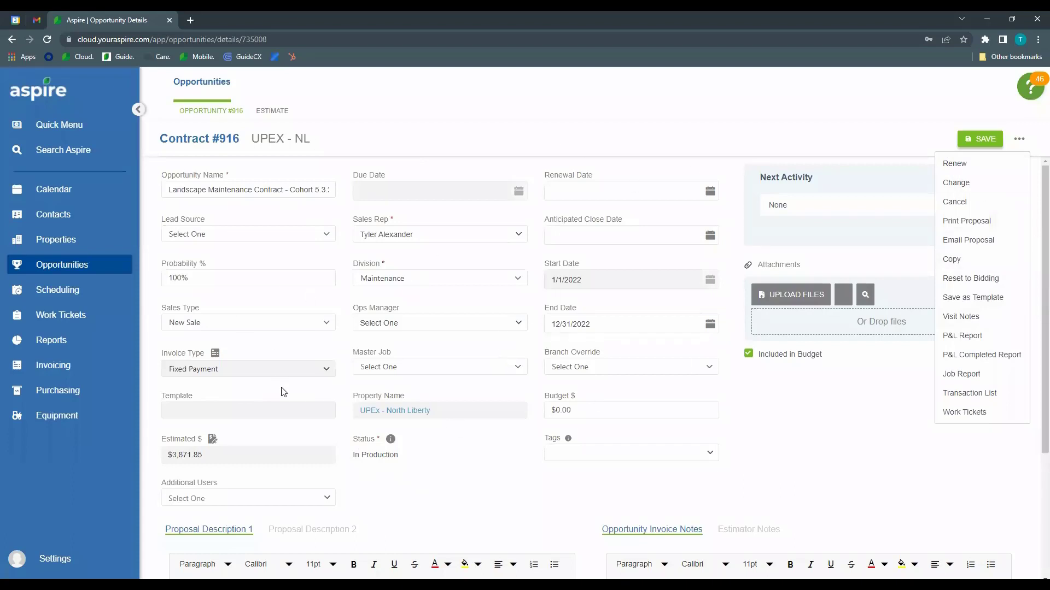
click(952, 264)
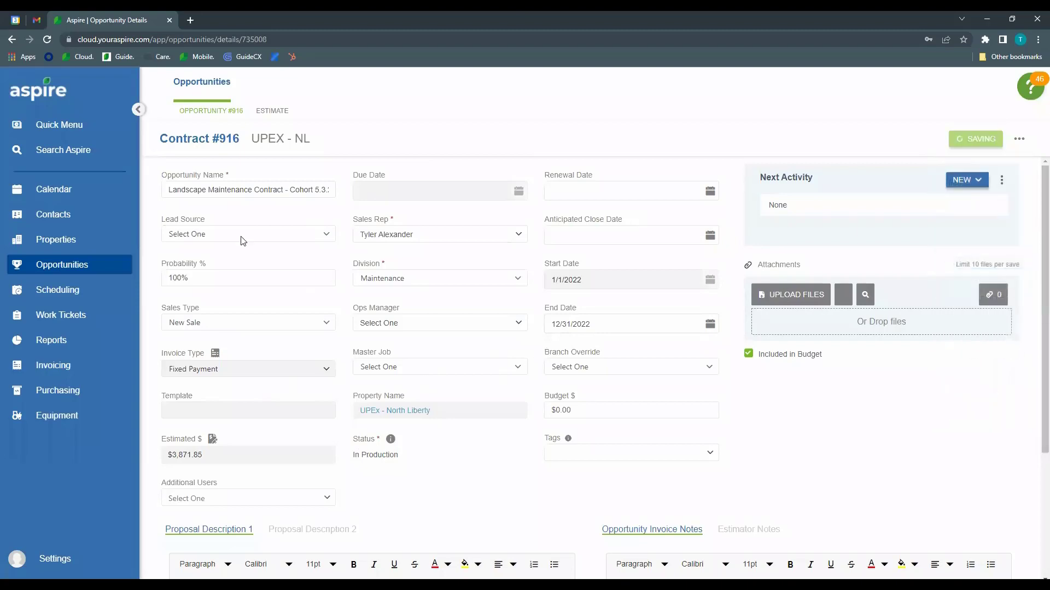
click(458, 257)
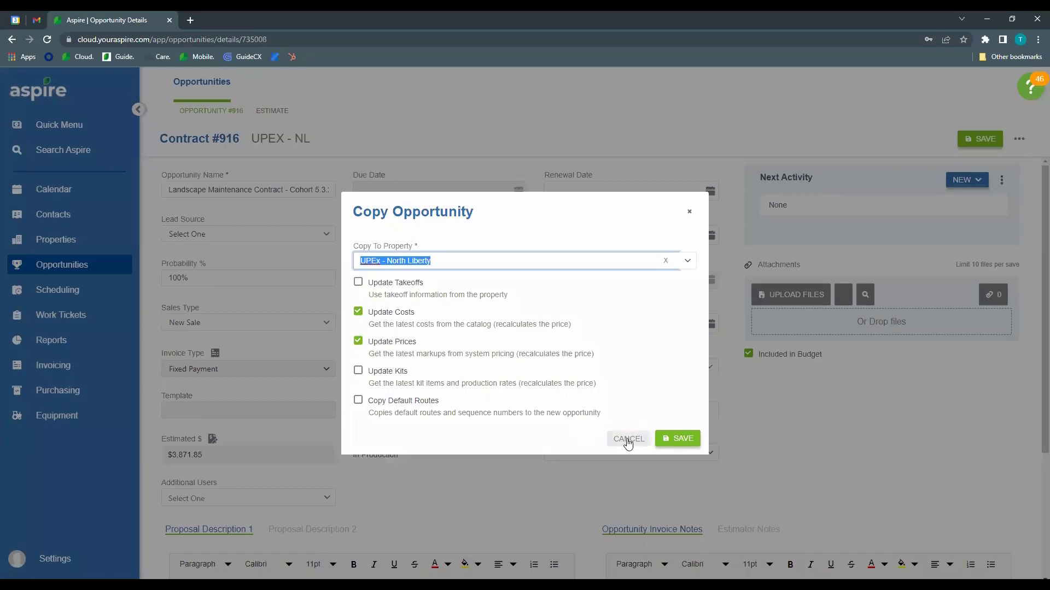
click(487, 262)
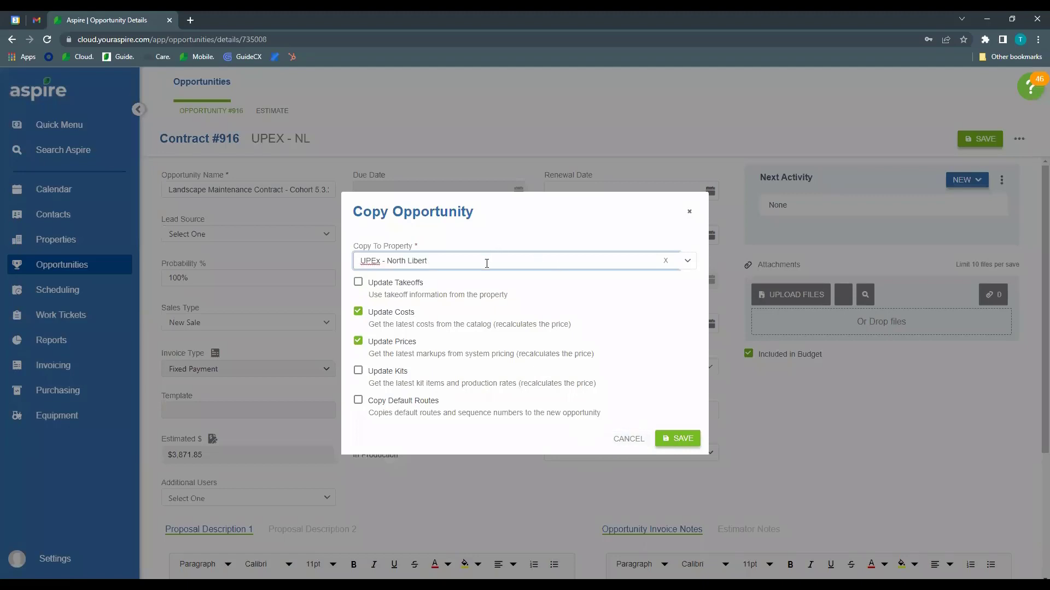
key(BackSpace)
key(BackSpace)
key(BackSpace)
key(BackSpace)
key(BackSpace)
key(BackSpace)
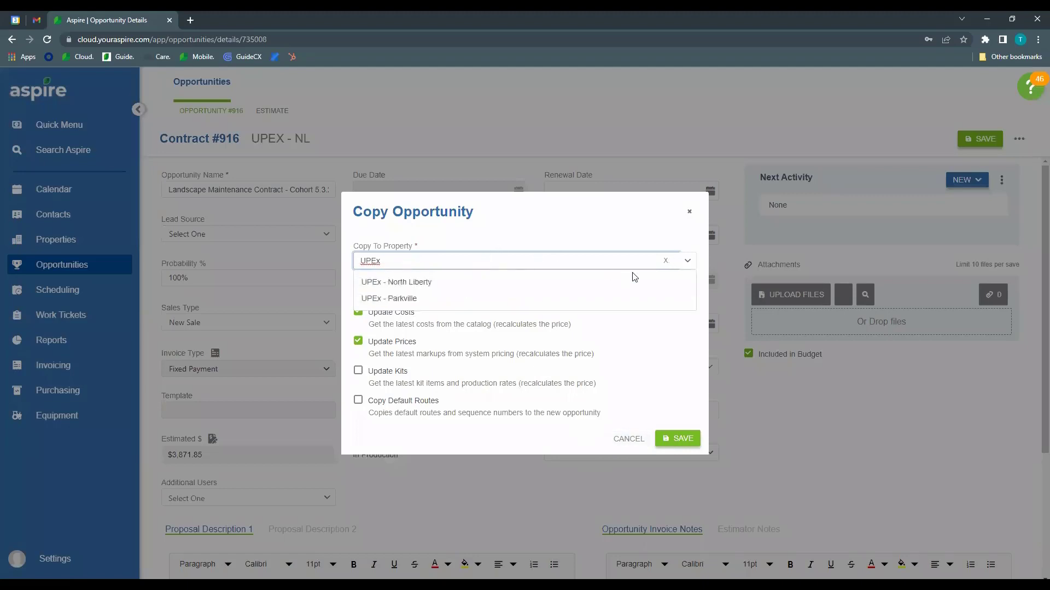
click(689, 261)
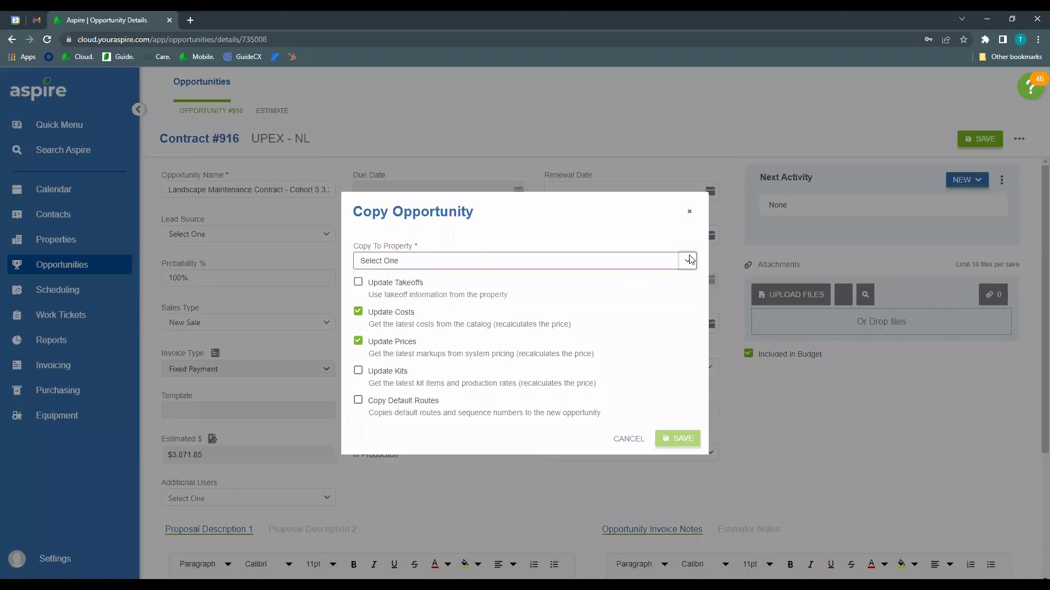
click(637, 259)
text(u)
key(BackSpace)
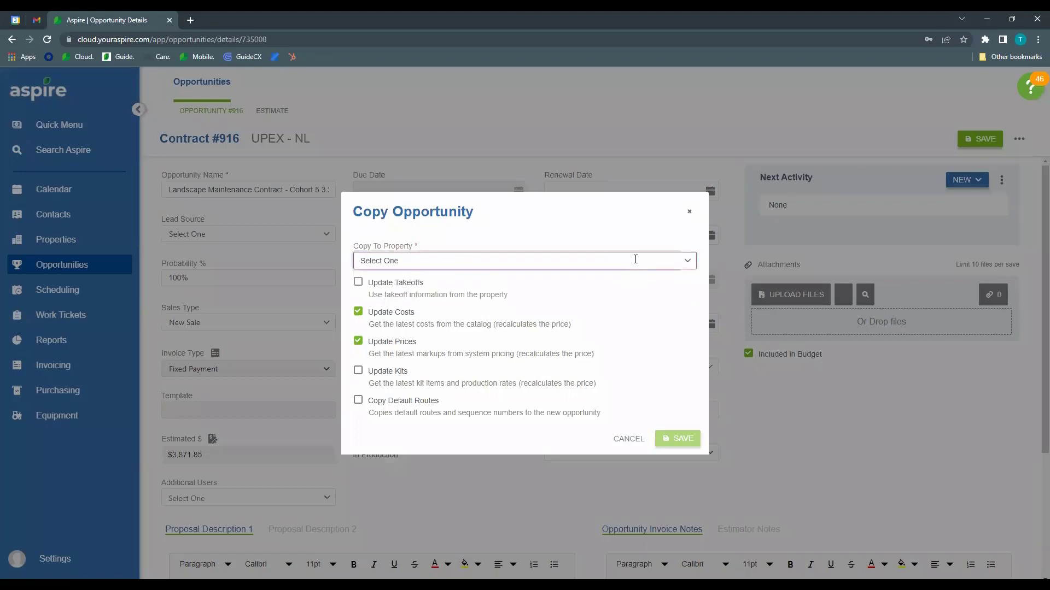
text(Swift Re)
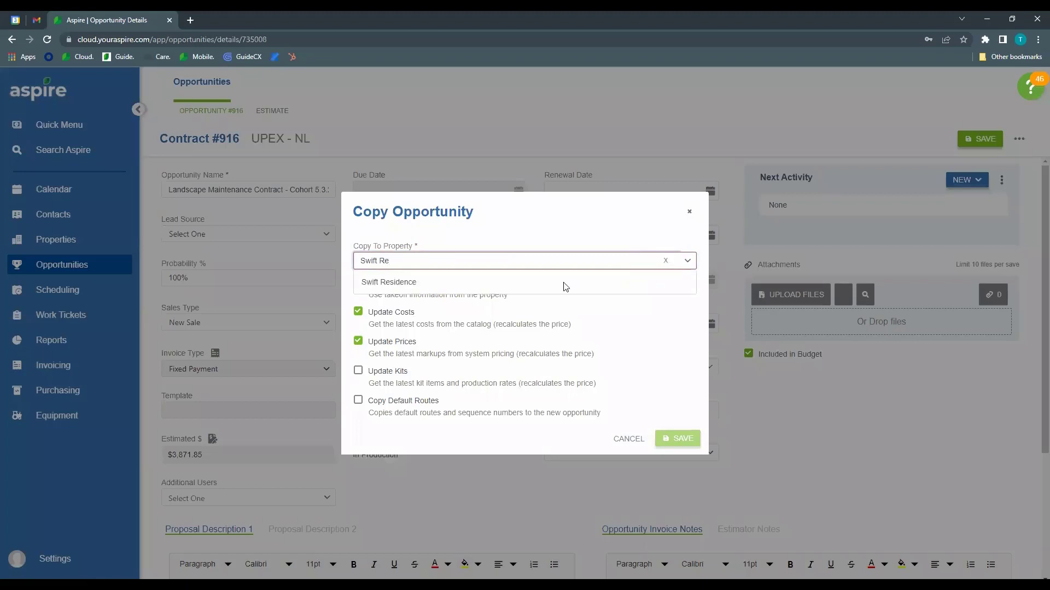
click(383, 282)
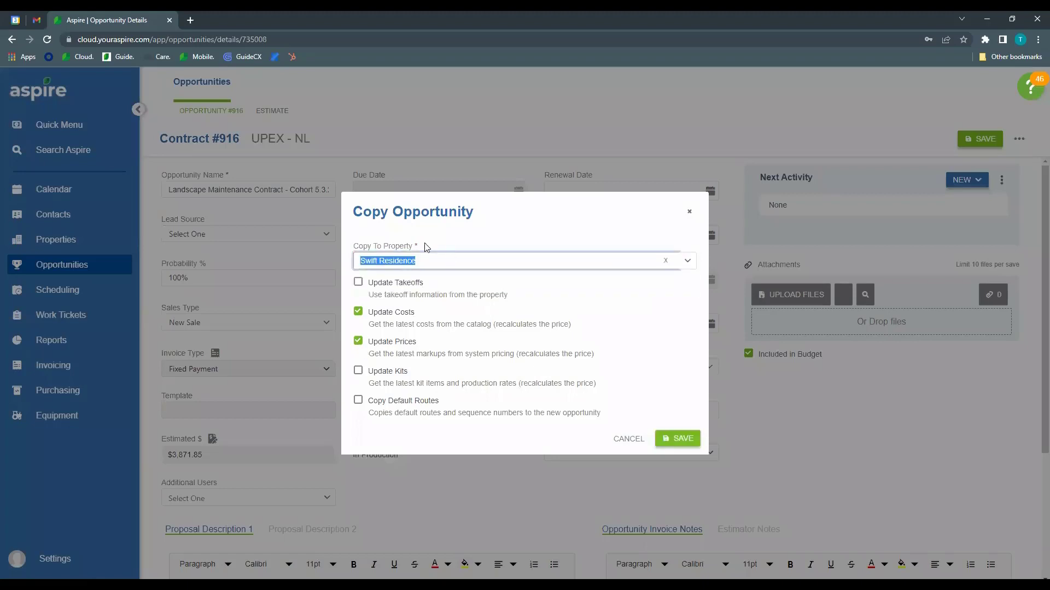
click(628, 439)
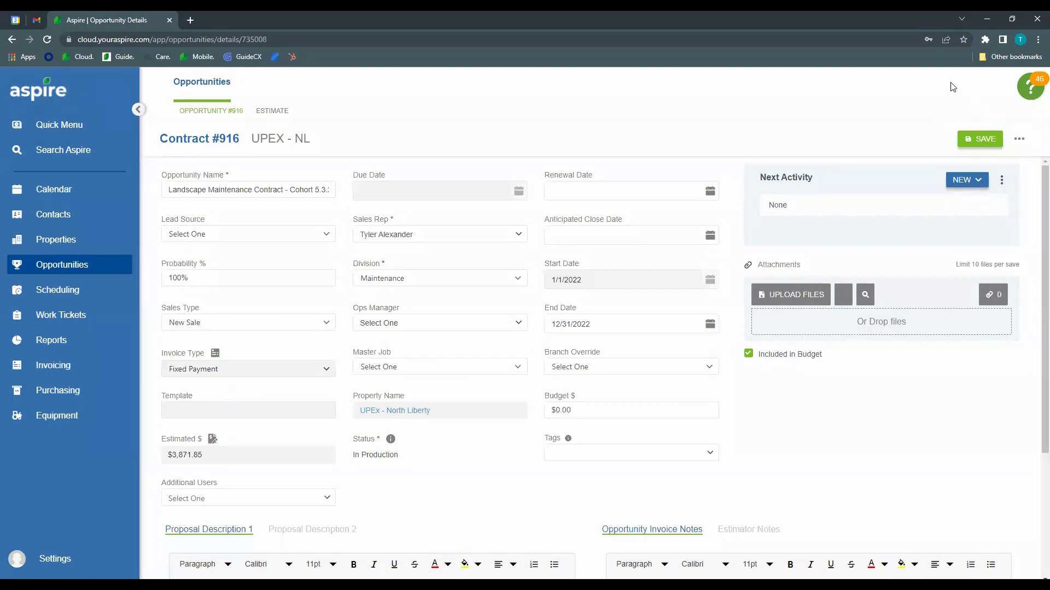
Step: Check the contract's estimate, start saving the opportunity as a template assigned to the sales rep's branch, and cancel the template
click(266, 113)
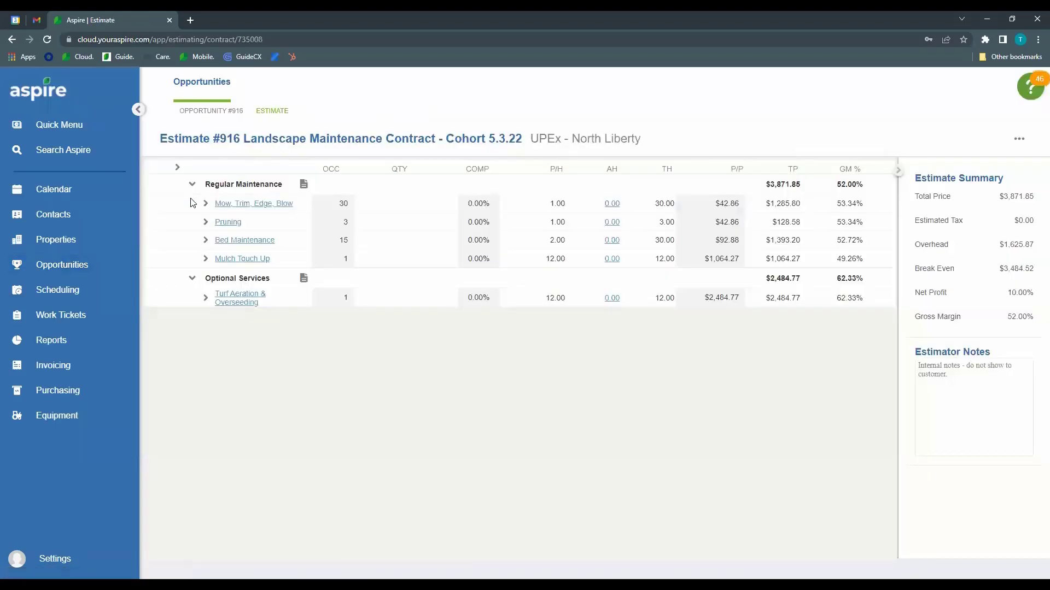
click(207, 111)
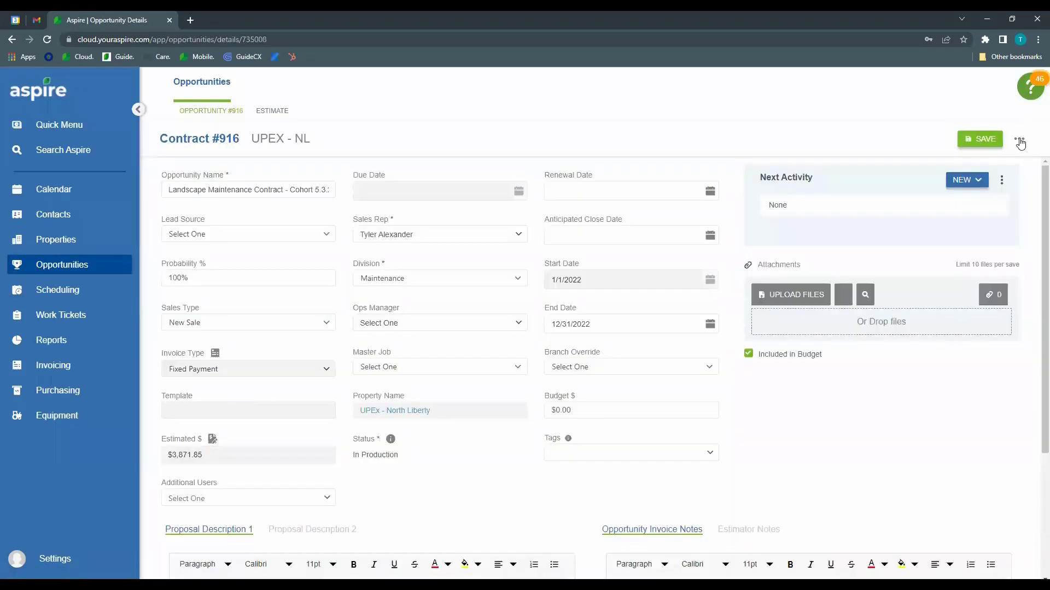
click(1019, 139)
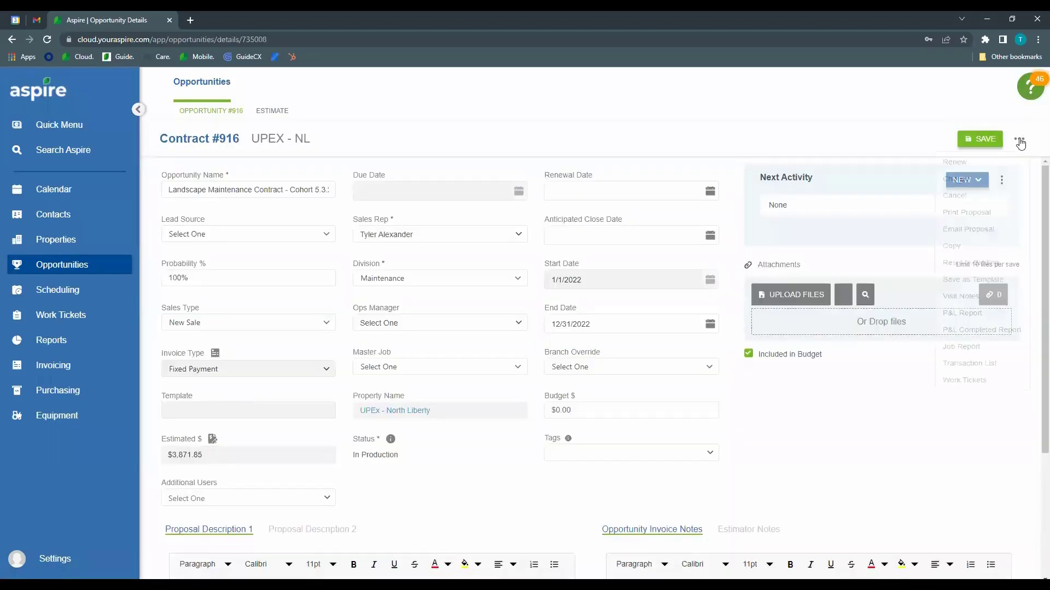
click(998, 298)
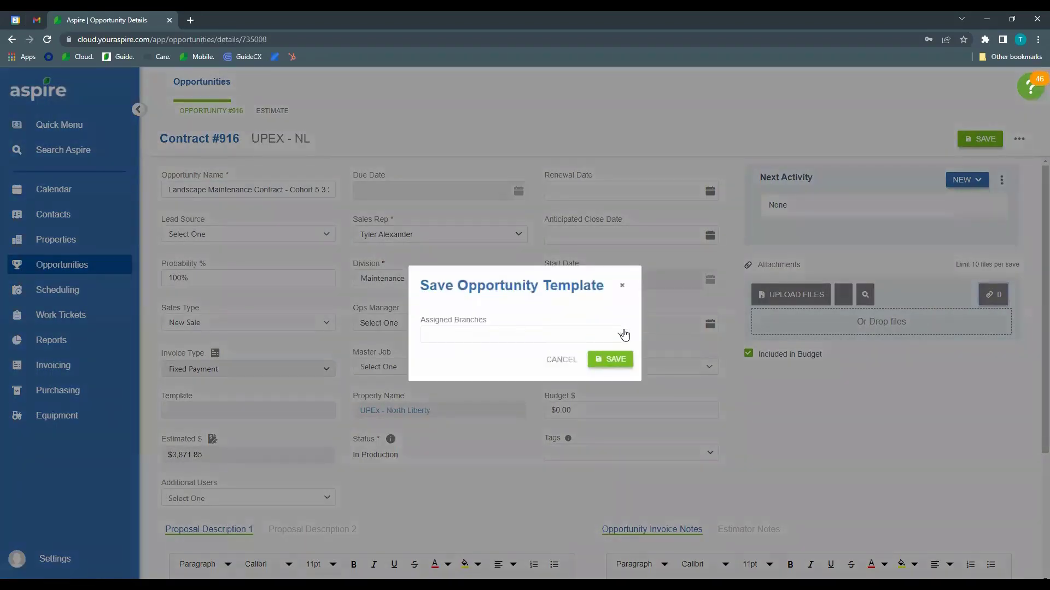
click(624, 333)
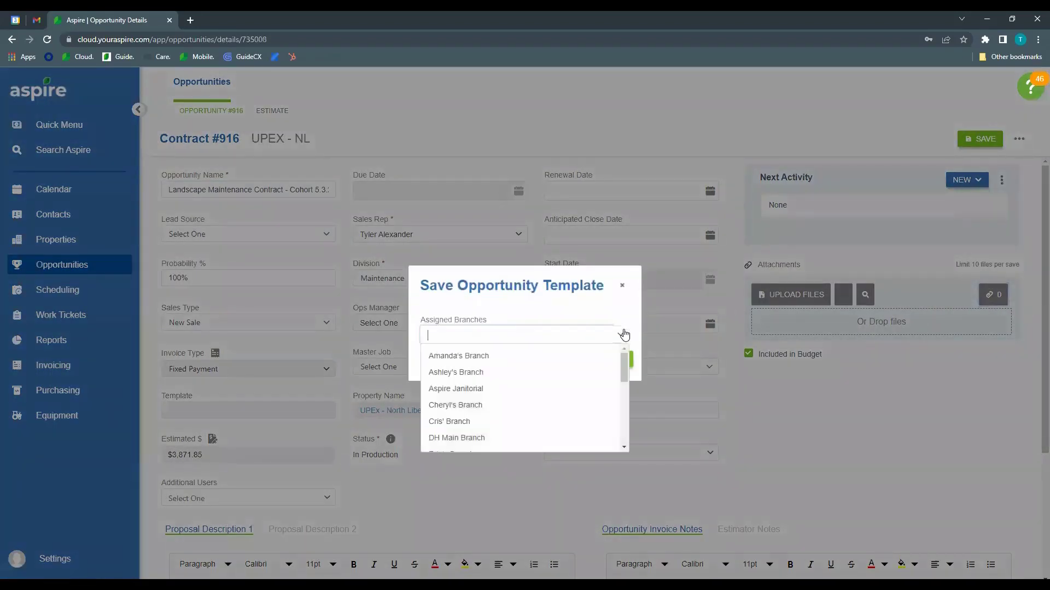
click(411, 332)
click(456, 336)
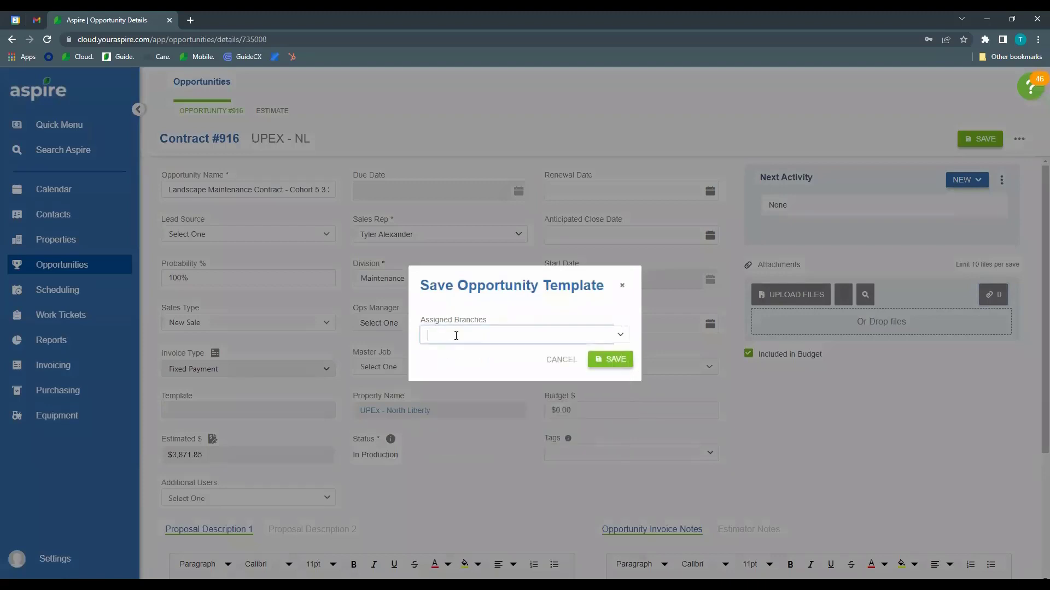
click(609, 335)
scroll(546, 400, down, 5)
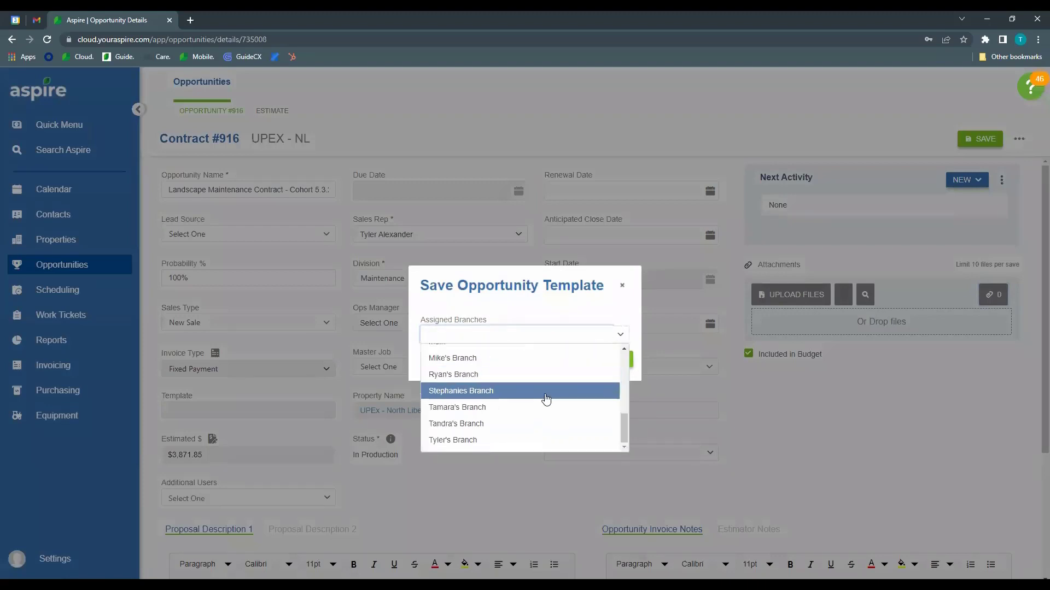
click(520, 441)
click(506, 378)
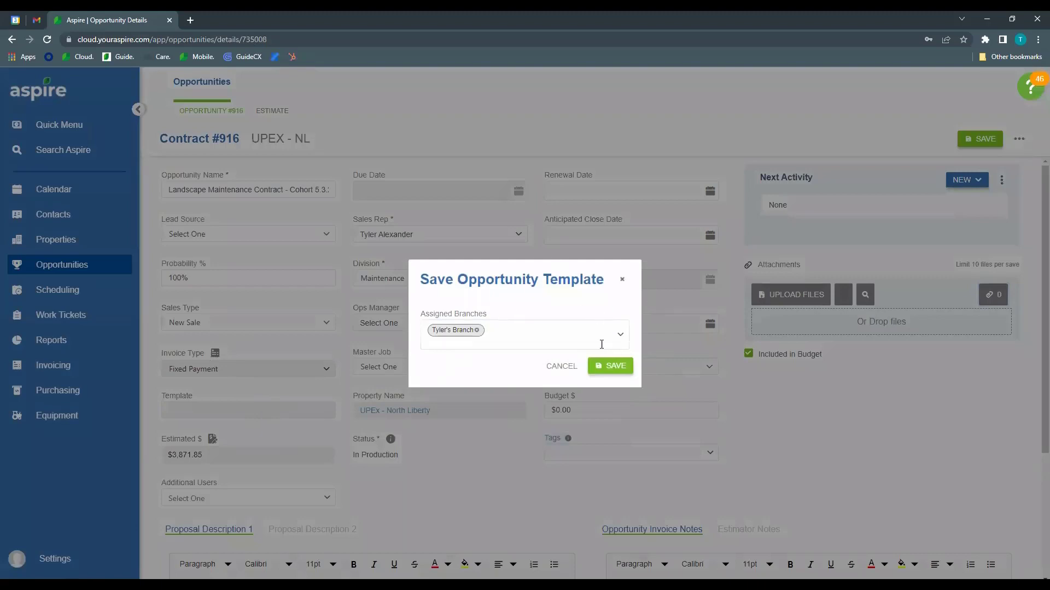
click(561, 368)
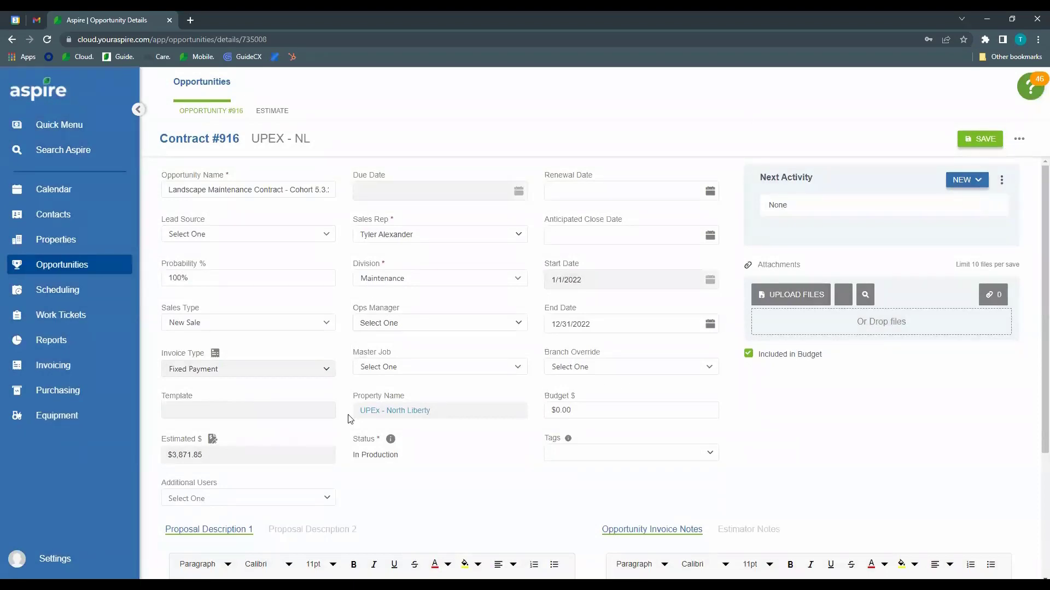
Step: Create a new opportunity on the UPEx - North Liberty property from the Maintenance template Cohort Training Maintenance Contract - 2022
click(384, 413)
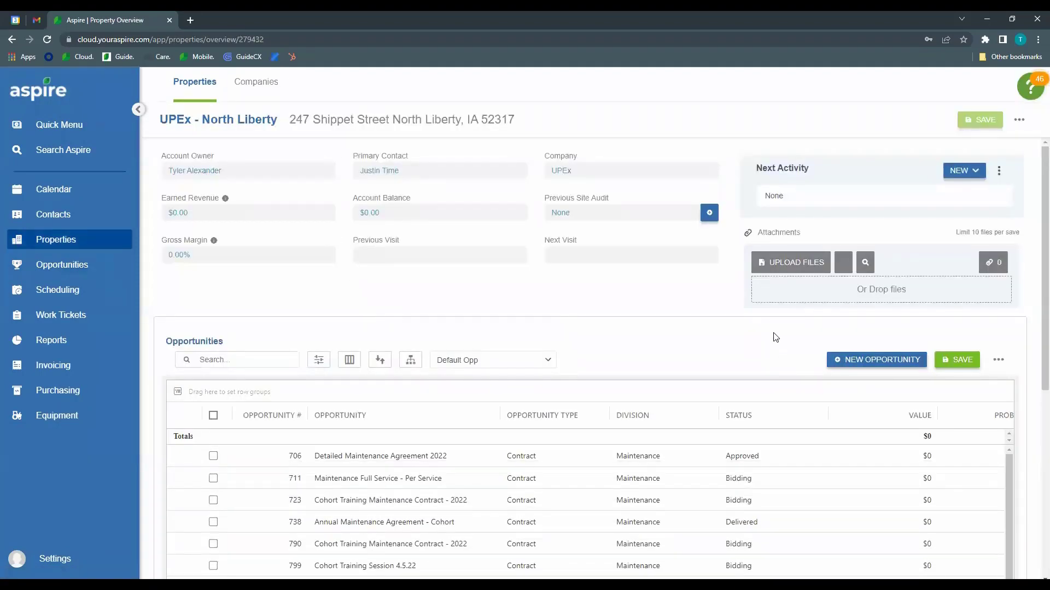
scroll(774, 337, down, 2)
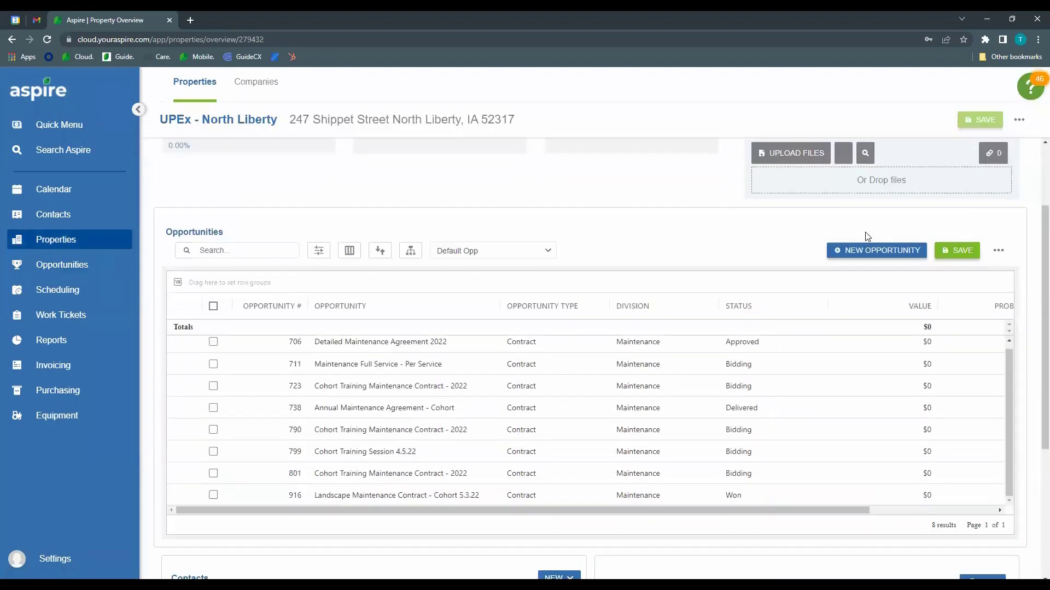
click(854, 251)
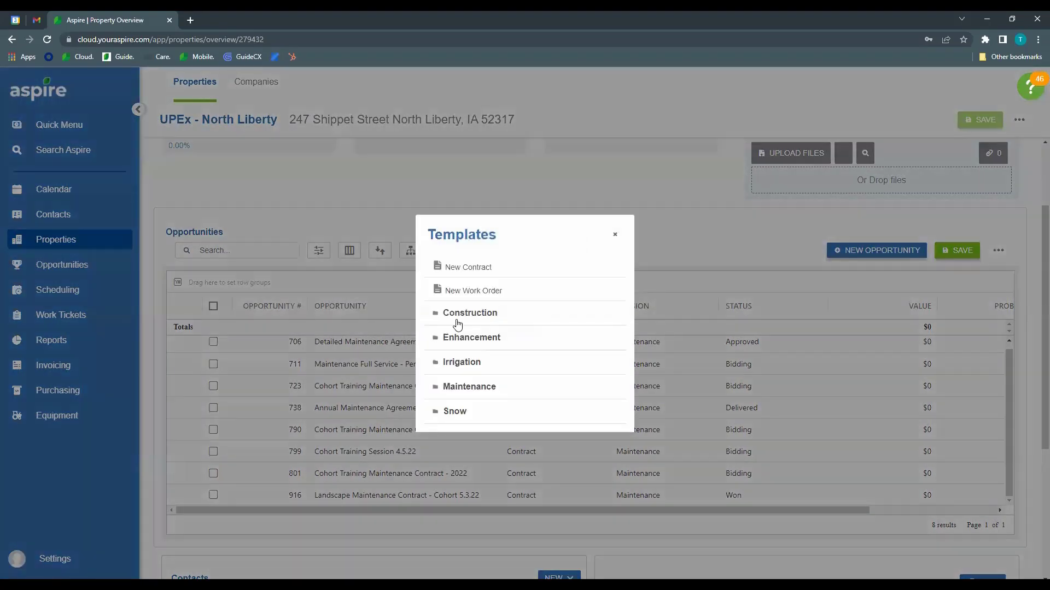
click(450, 388)
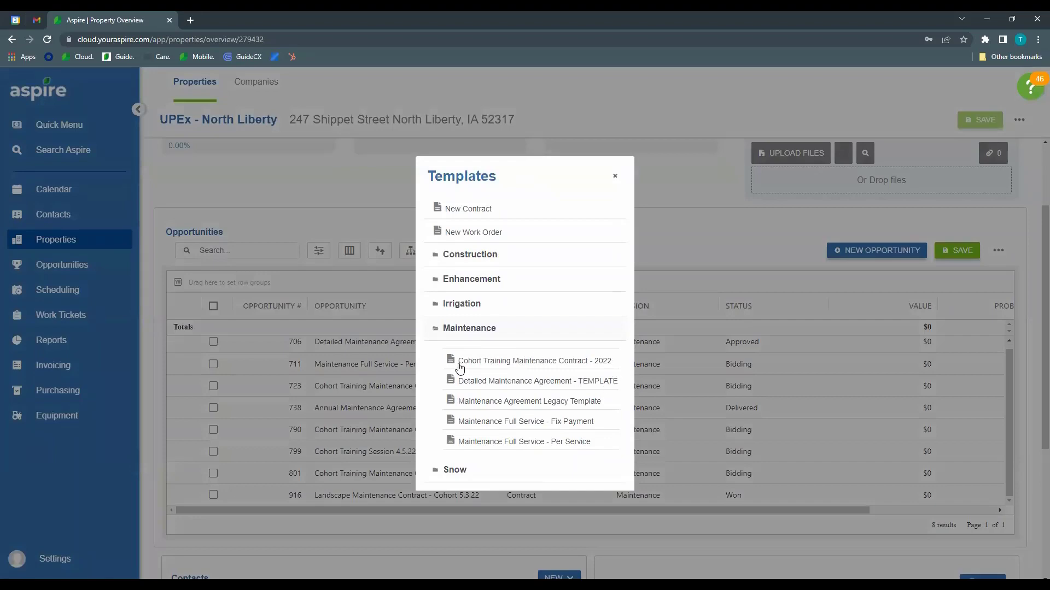
click(535, 362)
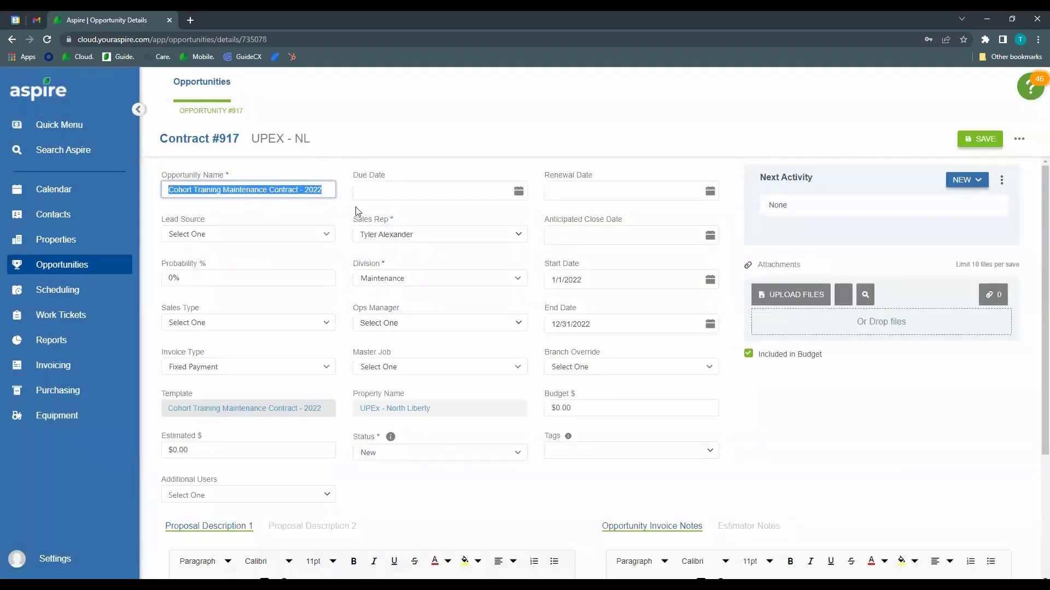
click(345, 211)
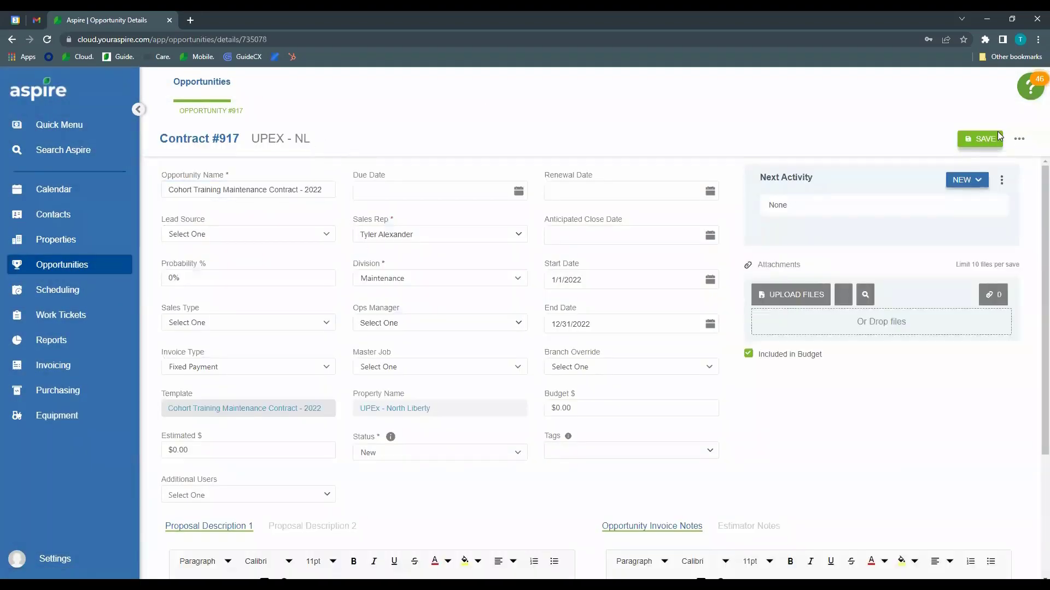
Step: Create the new opportunity's estimate from its template
click(1019, 139)
click(1009, 162)
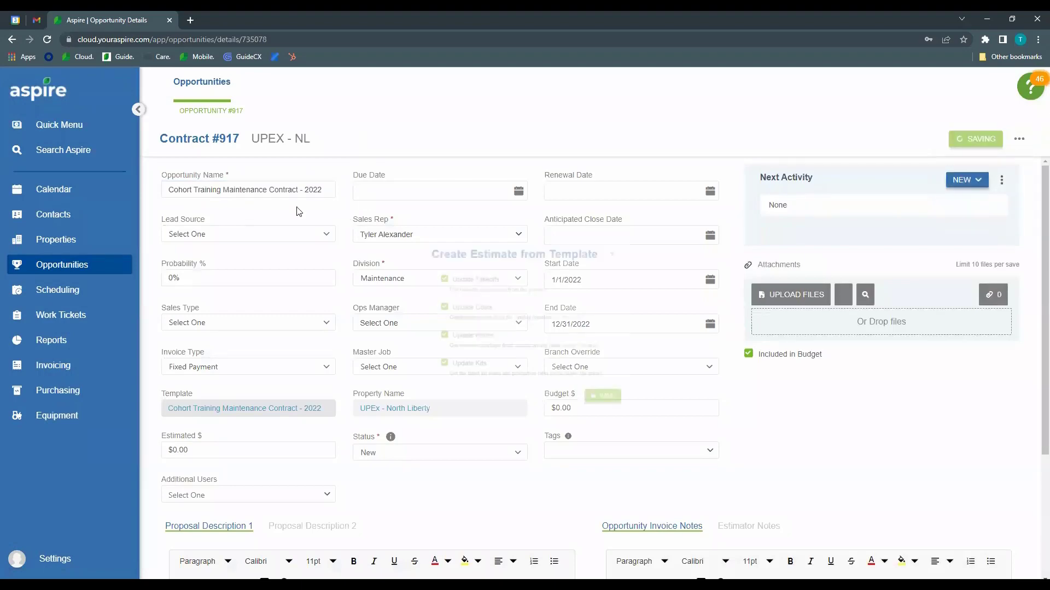
click(563, 403)
click(1020, 139)
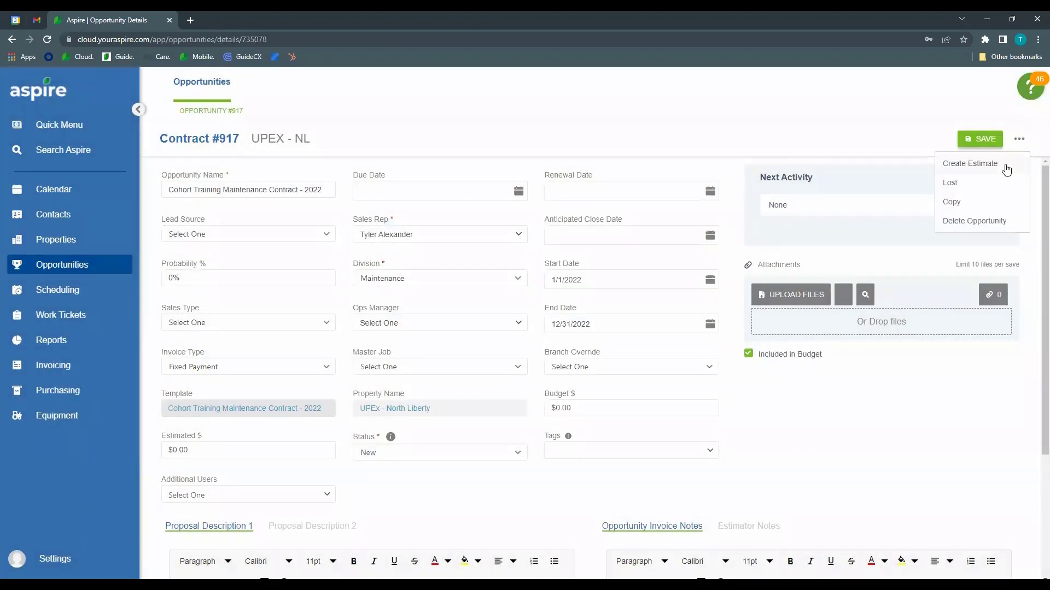
click(984, 164)
click(618, 414)
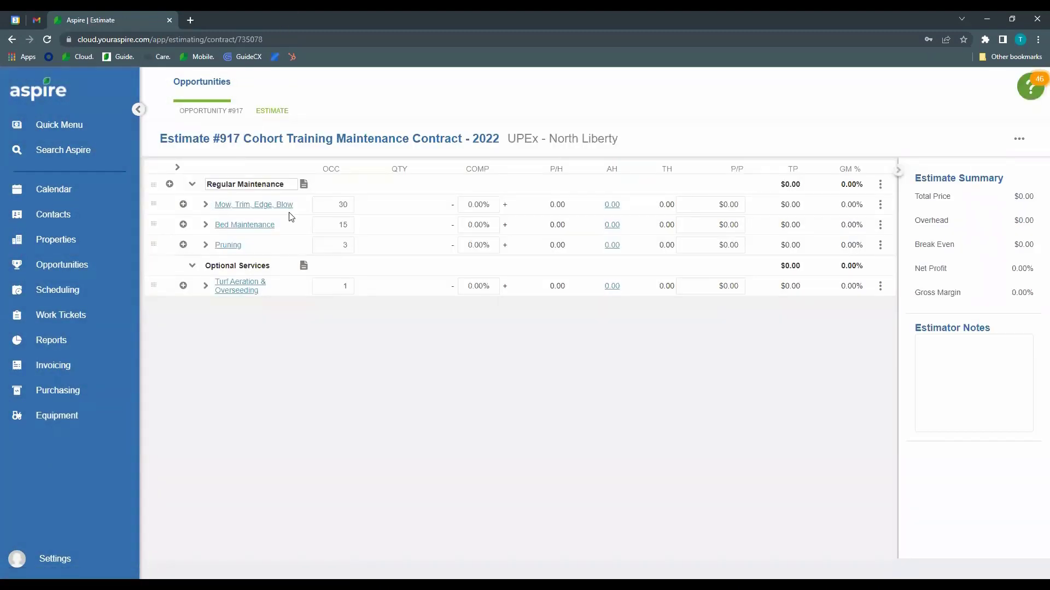
Step: Expand the mowing, bed maintenance, pruning and turf aeration services in the estimate to show their items
click(206, 206)
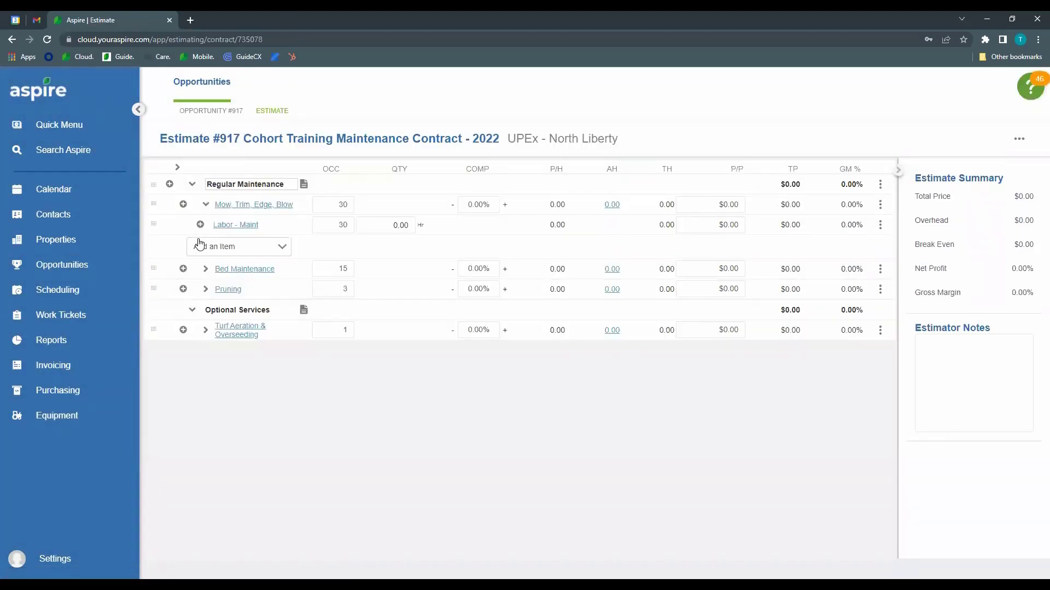
click(206, 270)
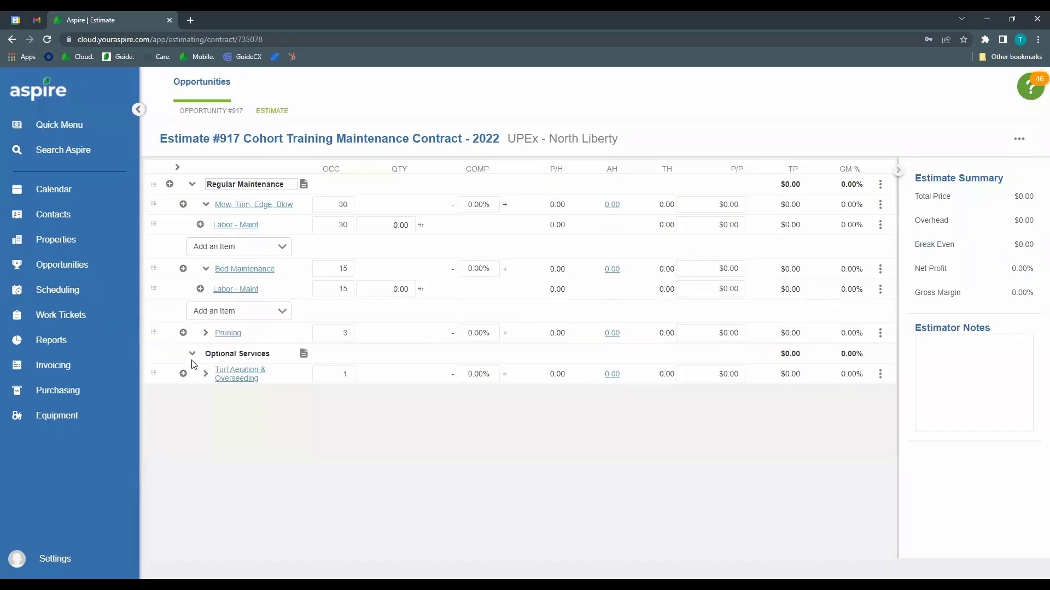
click(206, 333)
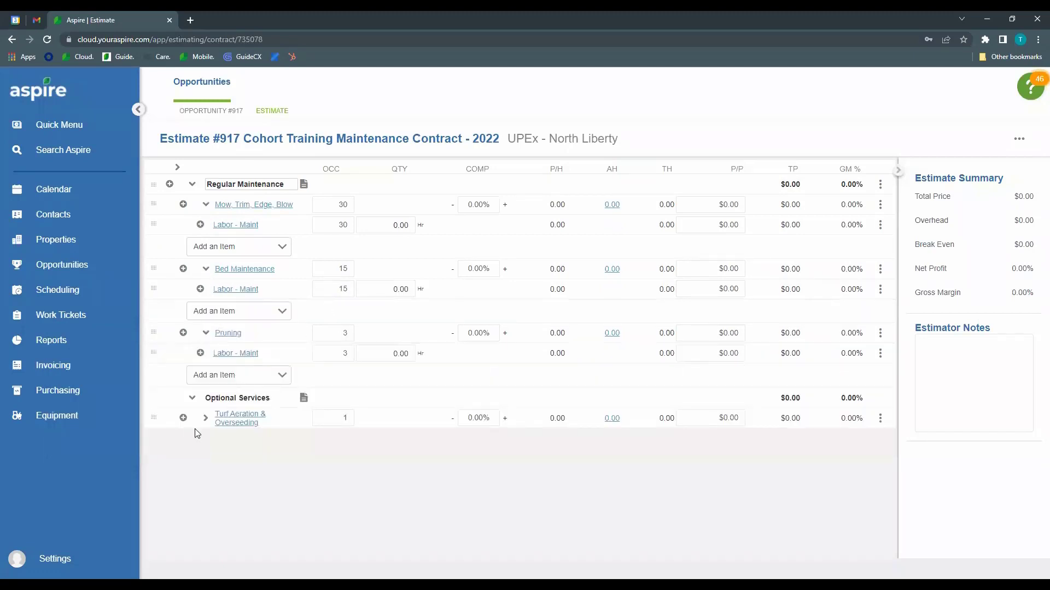
click(206, 418)
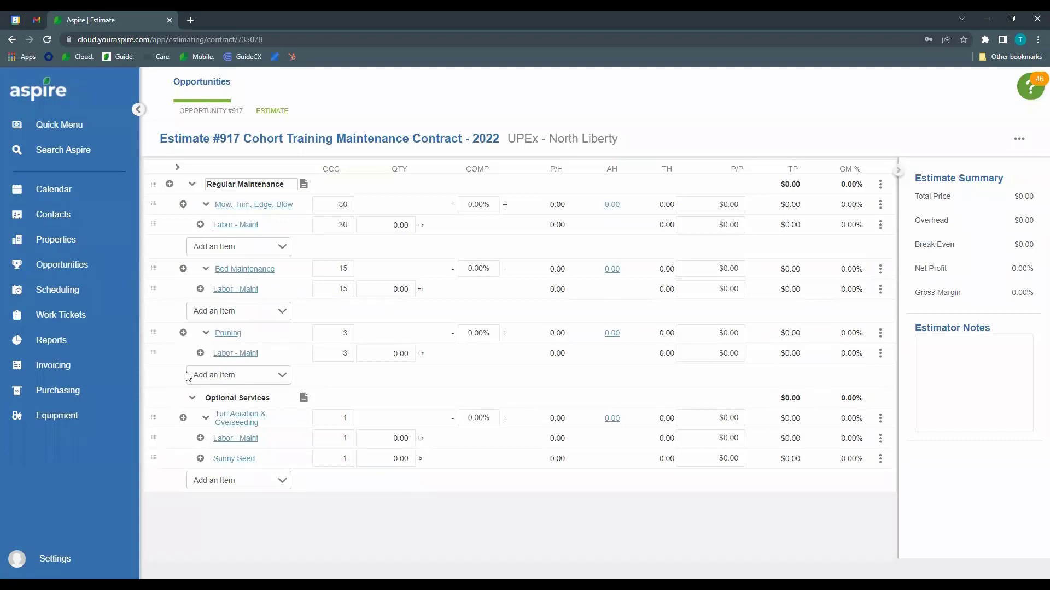
Step: Start an extra service row below Pruning, and set the Mow, Trim, Edge, Blow service to 28 occurrences
click(184, 333)
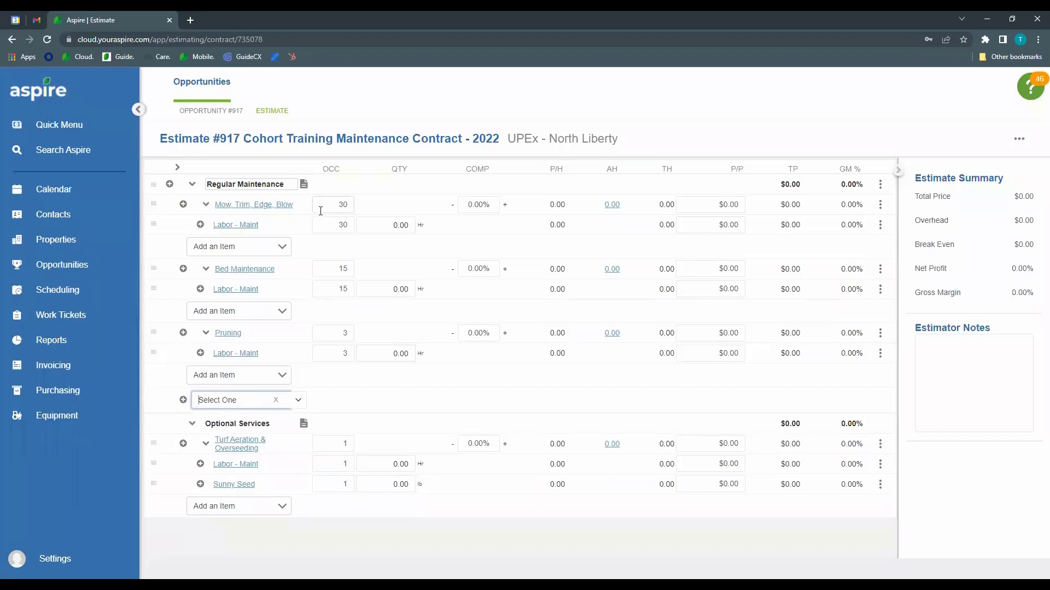
click(348, 200)
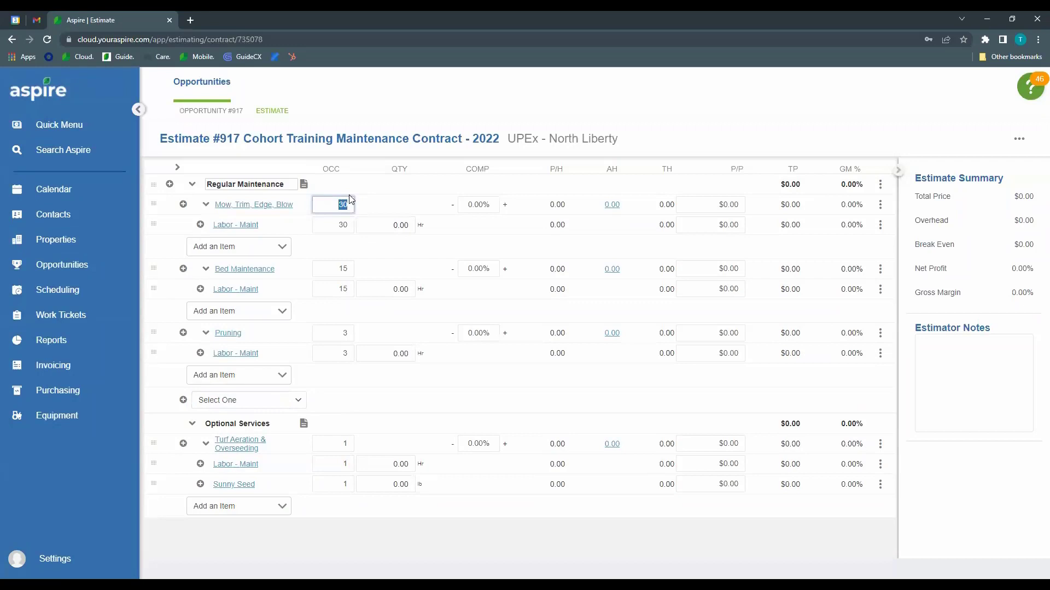
click(376, 205)
Step: Set the new opportunity's invoice type to Per Service and look over its available actions
click(207, 112)
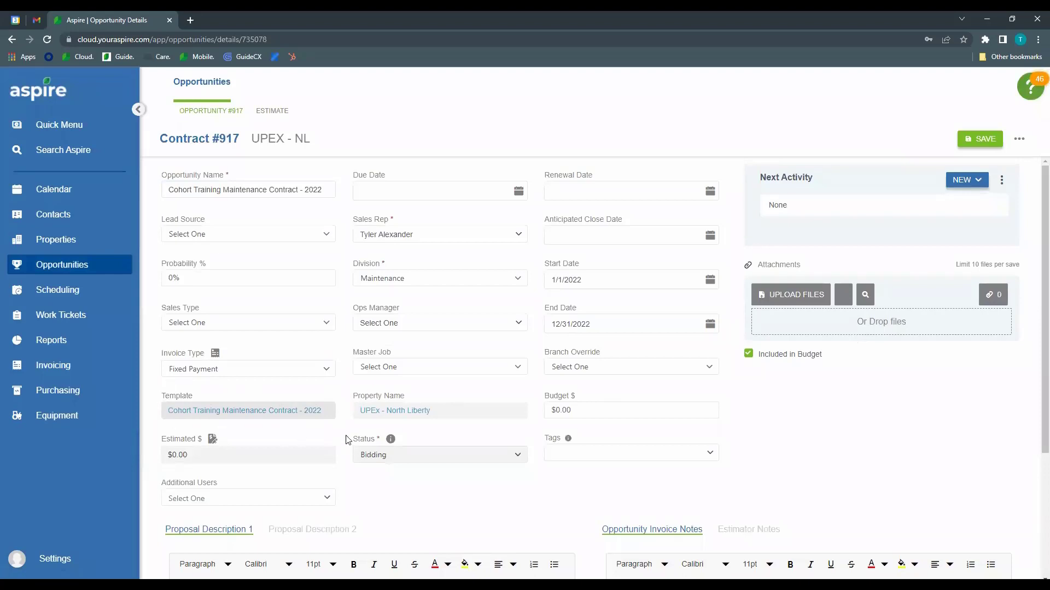
click(327, 369)
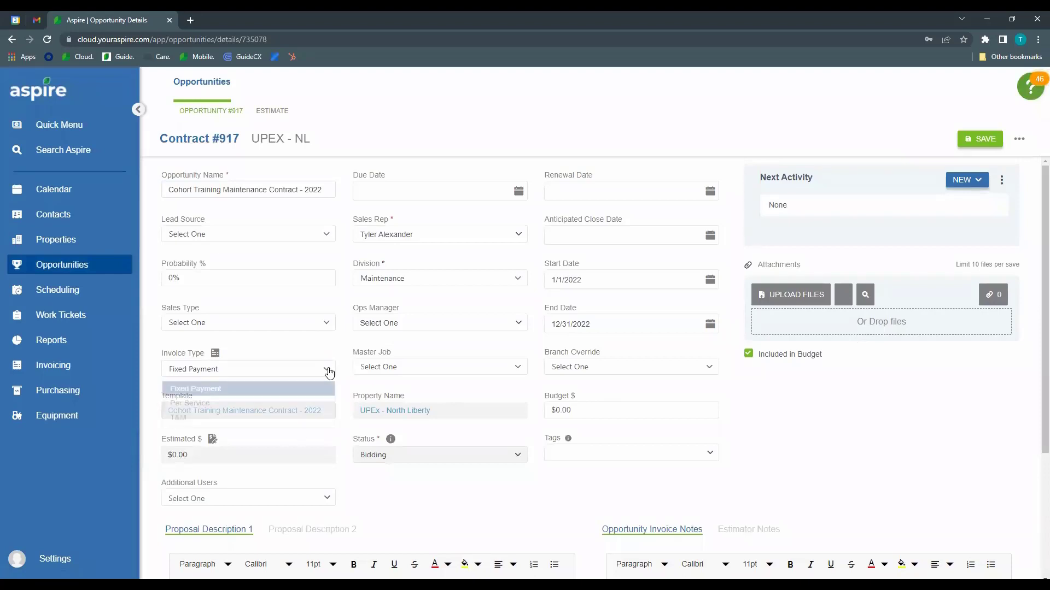
click(316, 398)
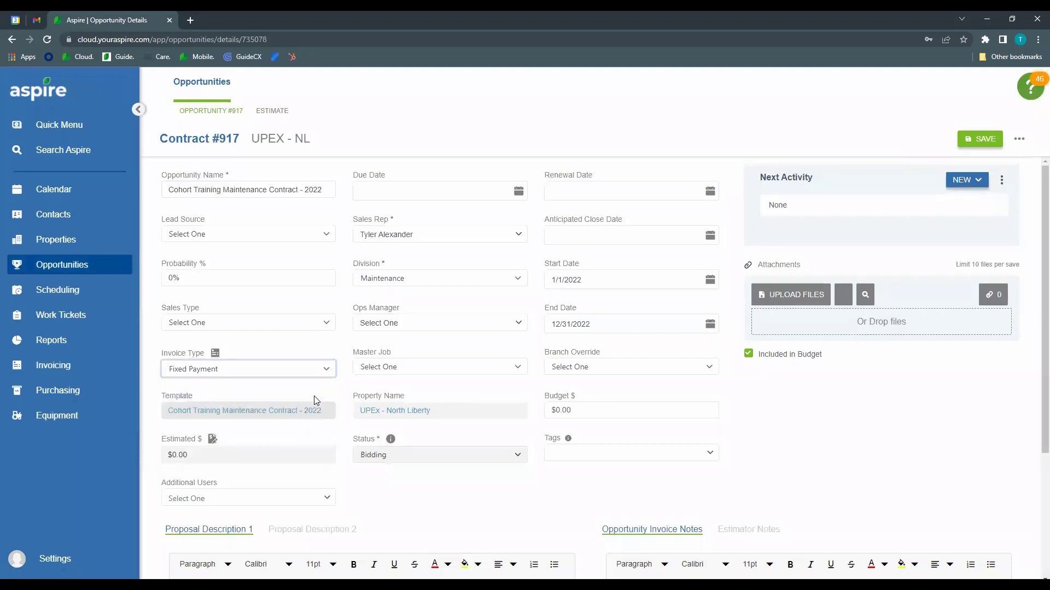
click(326, 371)
click(211, 409)
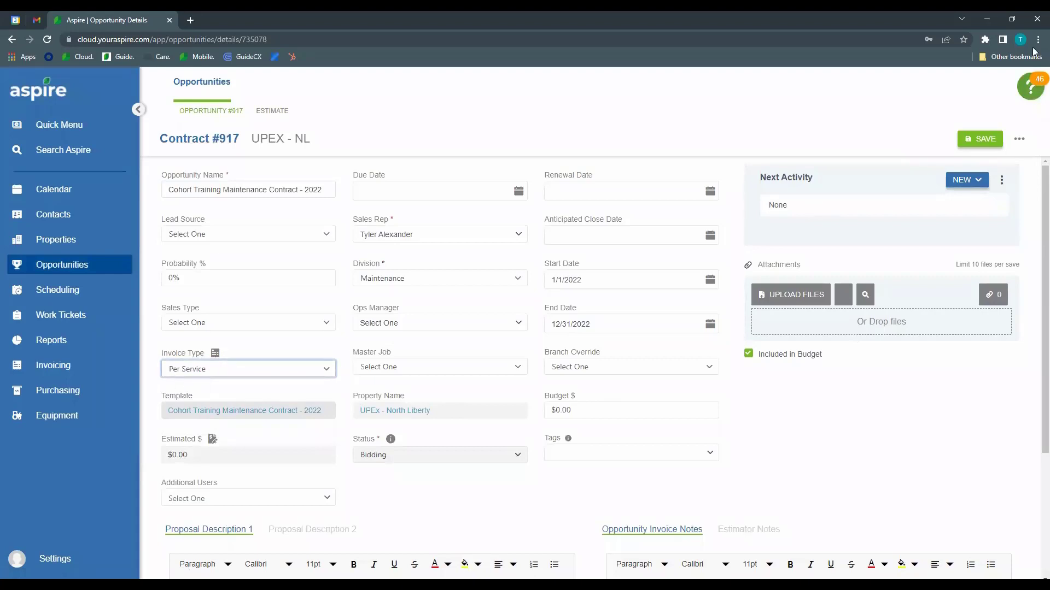
click(1020, 141)
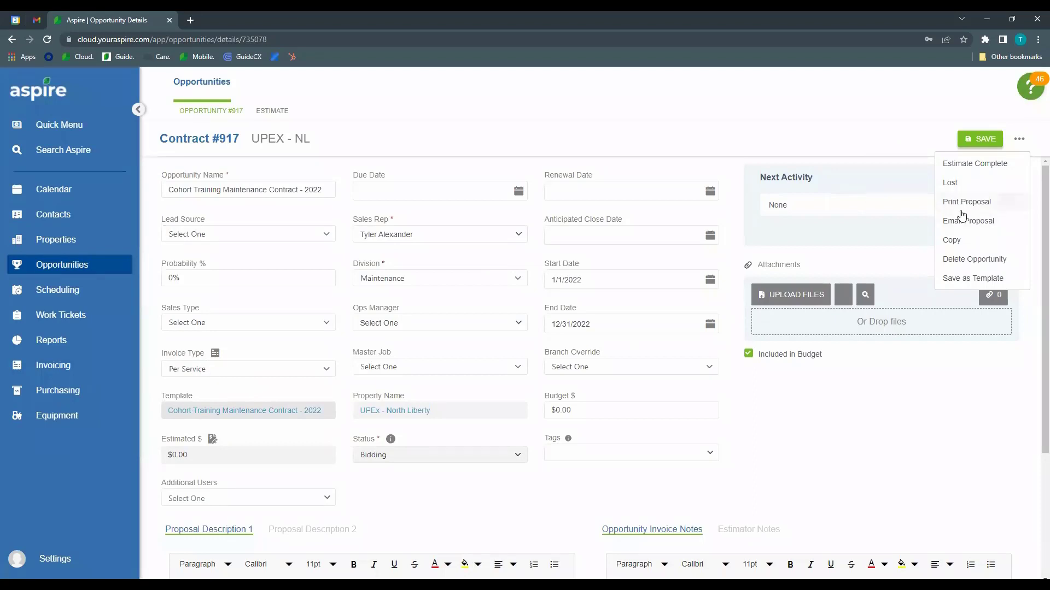
Step: Examine the invoice type options in the Mow, Trim, Edge, Blow service details without choosing one
click(271, 110)
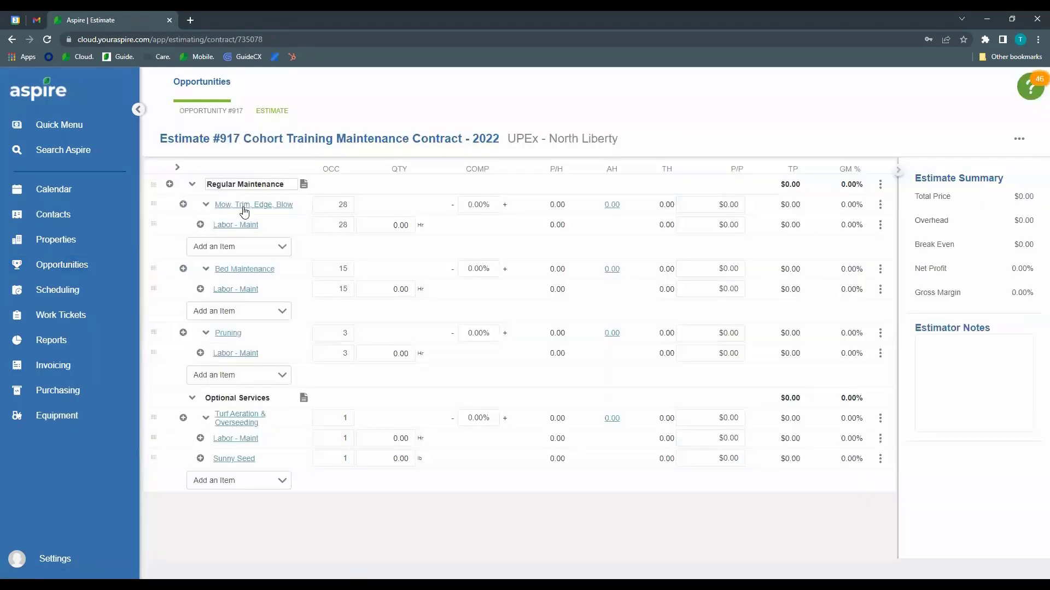
click(245, 205)
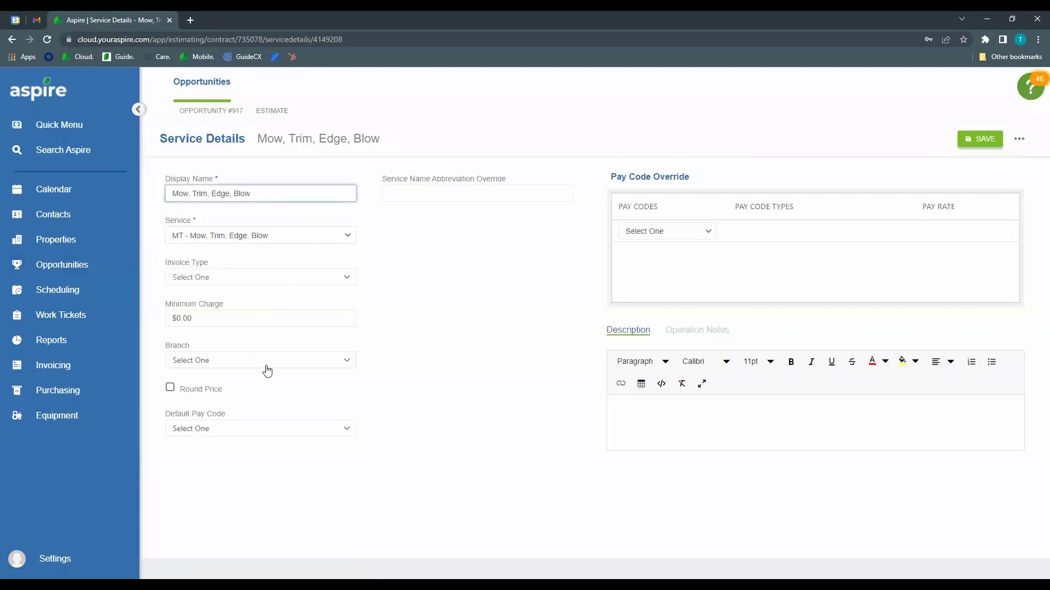
click(347, 282)
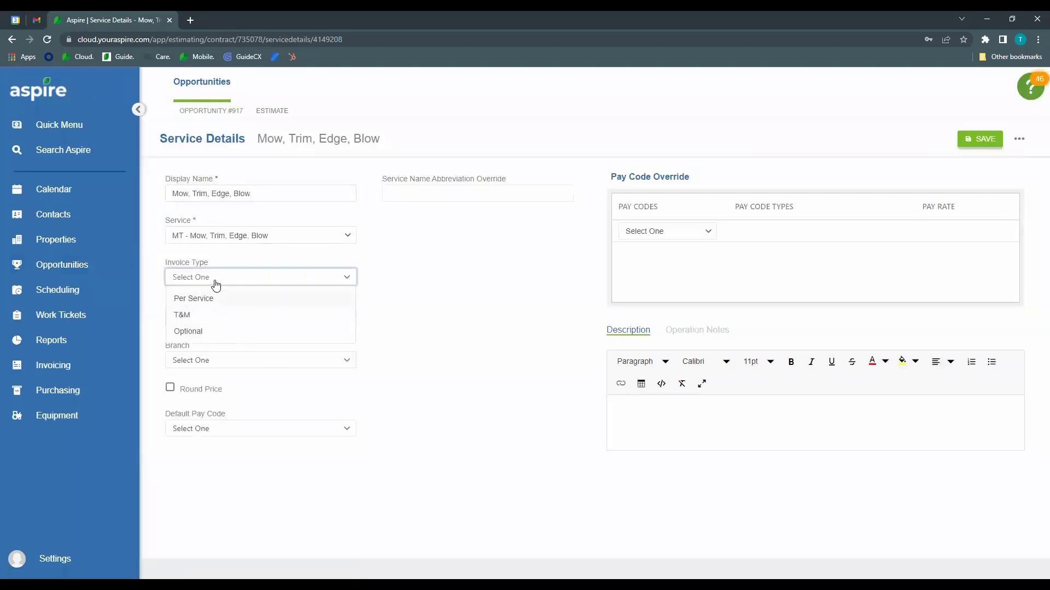
click(399, 263)
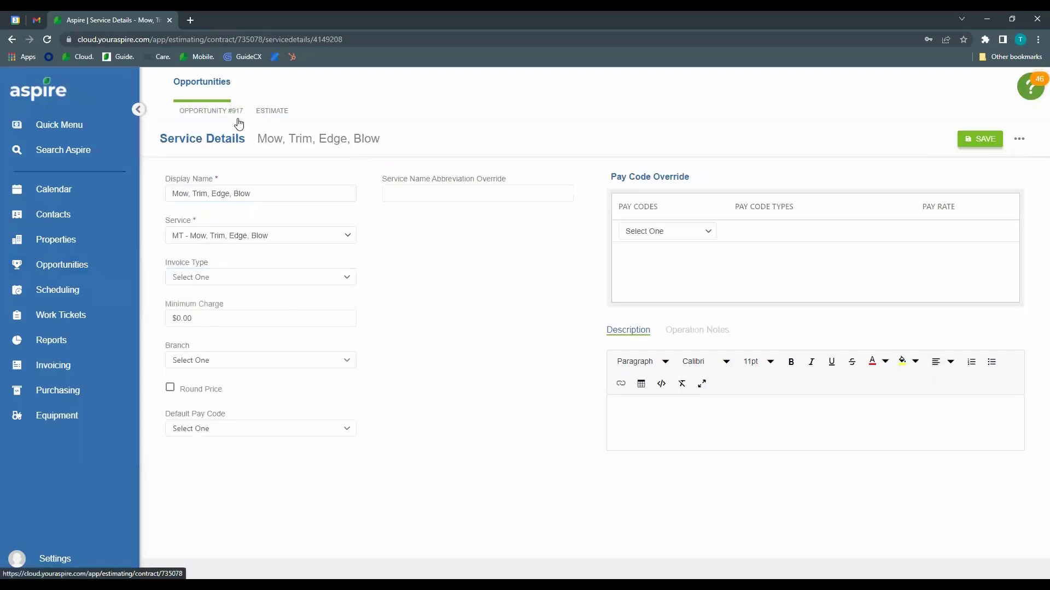
Step: Examine the invoice type options in the Bed Maintenance service details, leaving the field without a selection
click(272, 111)
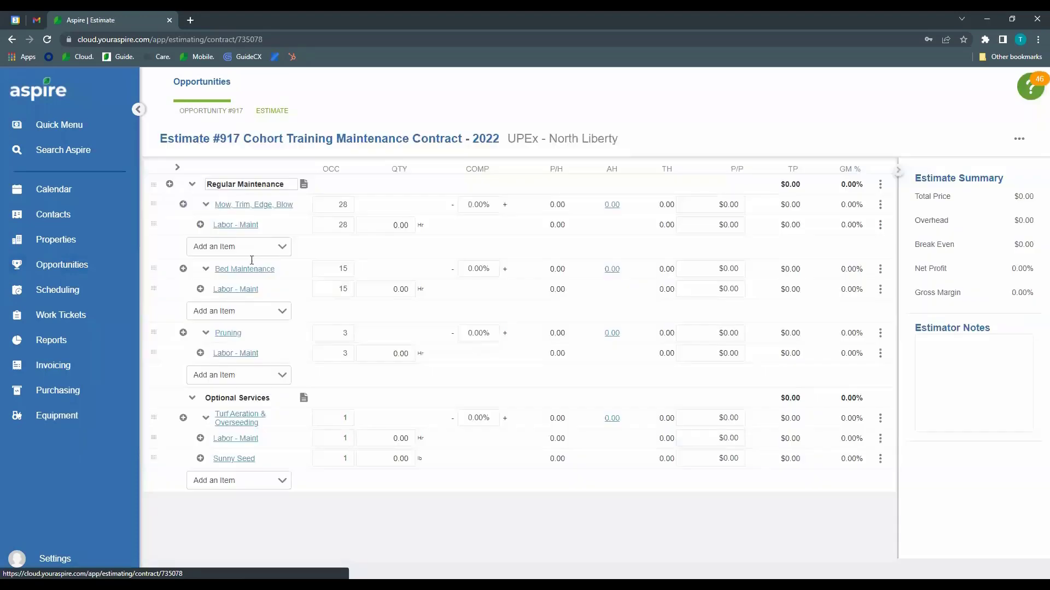
click(244, 270)
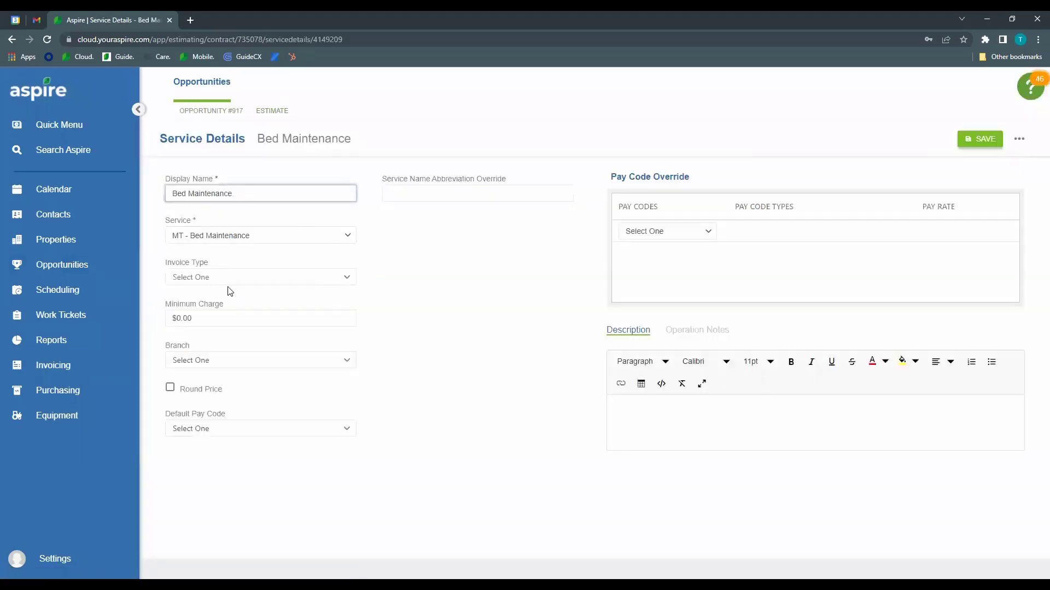
click(257, 277)
click(414, 234)
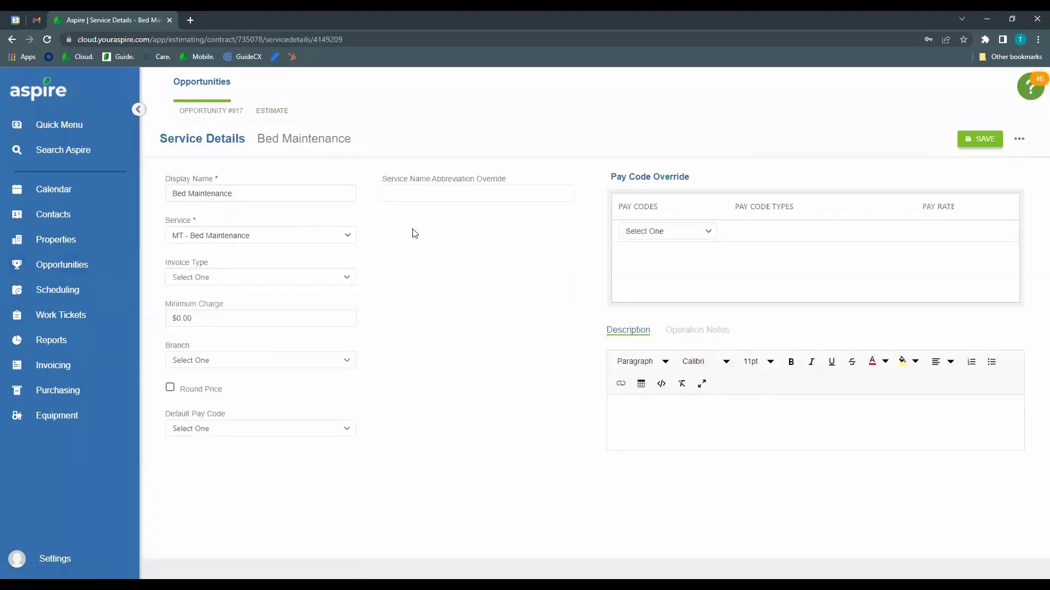
Step: Return to the opportunity's details and review its invoice type options, keeping Per Service
click(225, 112)
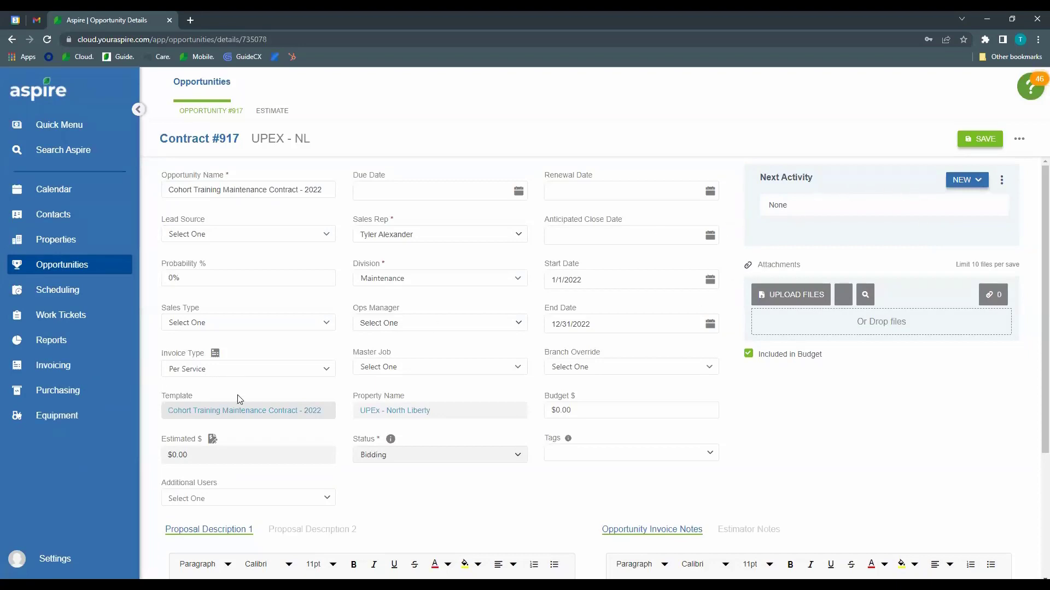
click(326, 370)
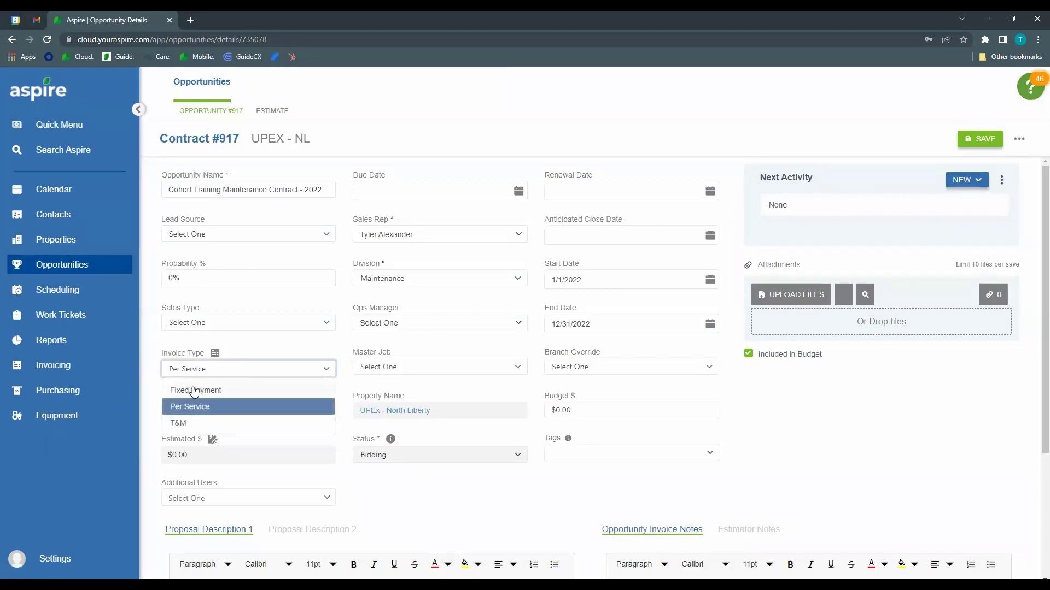
click(259, 406)
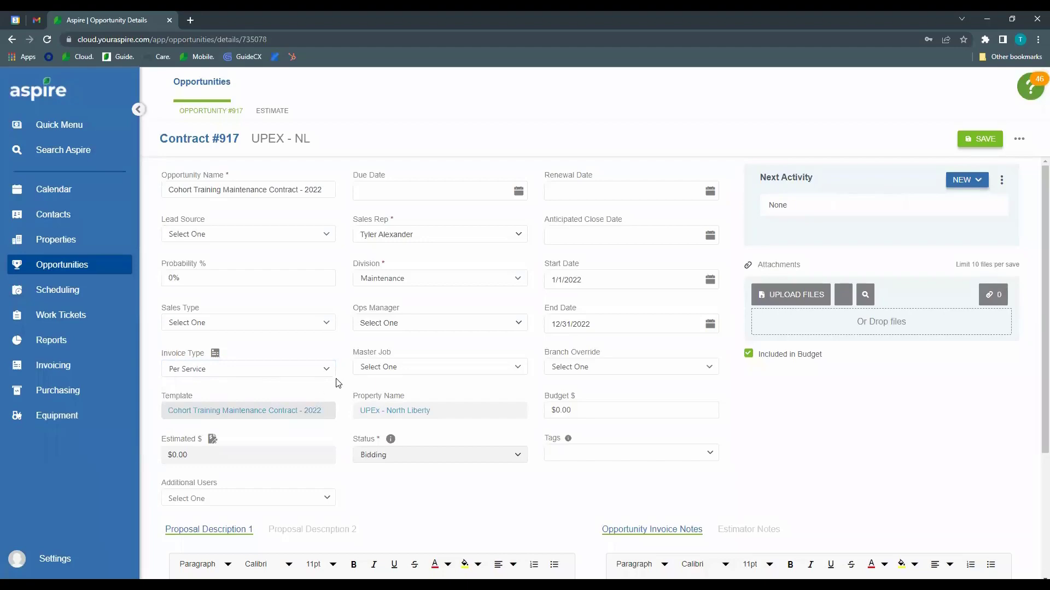
Step: Delete the Cohort Training Maintenance Contract - 2022 opportunity that was created from the template
click(1021, 140)
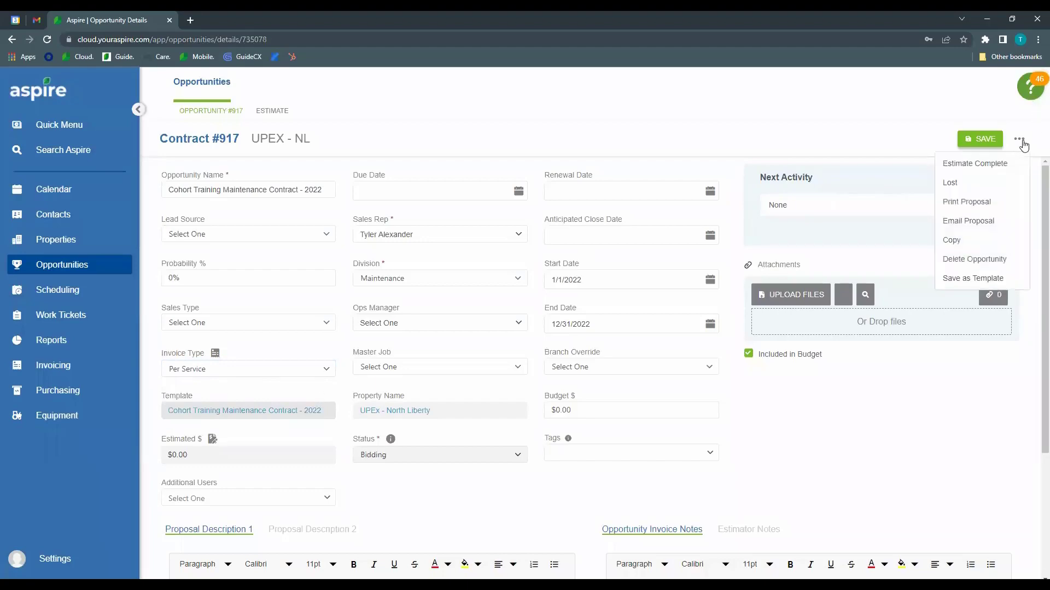
click(1005, 256)
click(589, 369)
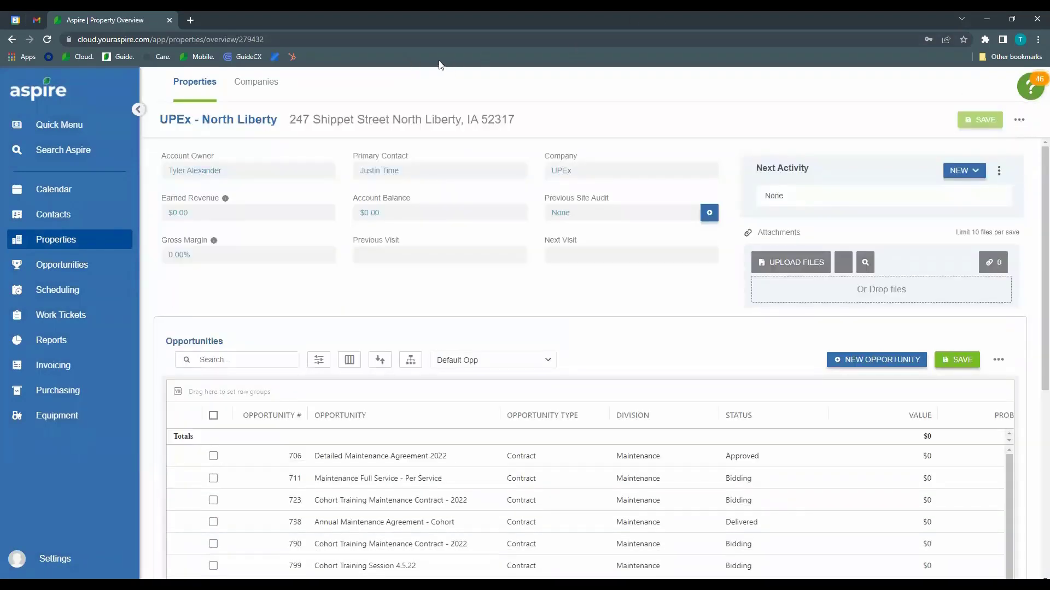
Step: Examine the UPEx - North Liberty property overview, including its opportunities list, contacts and property issues
scroll(1026, 234, down, 1)
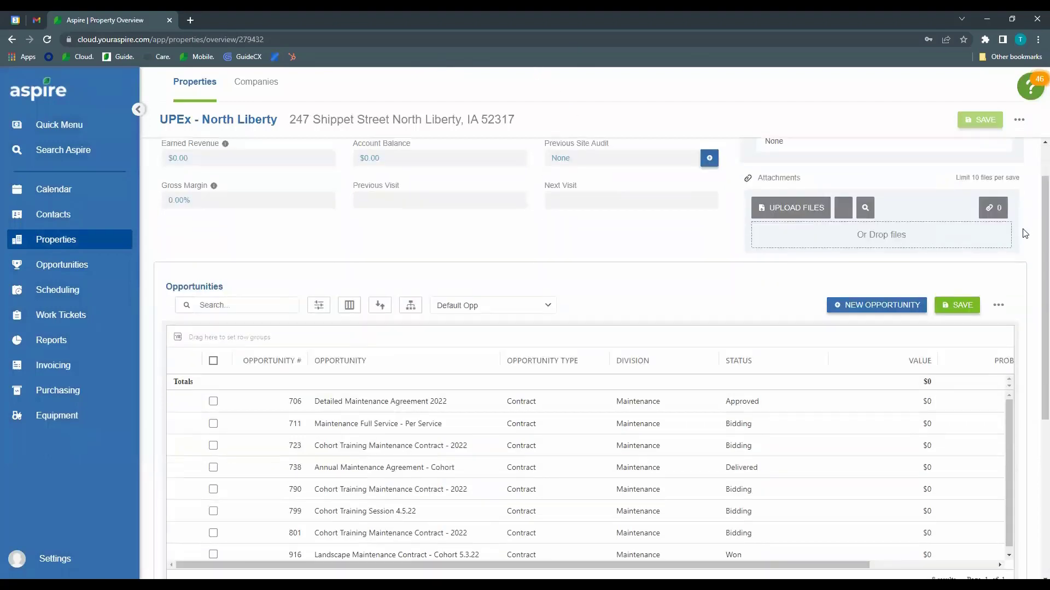
scroll(1025, 234, down, 5)
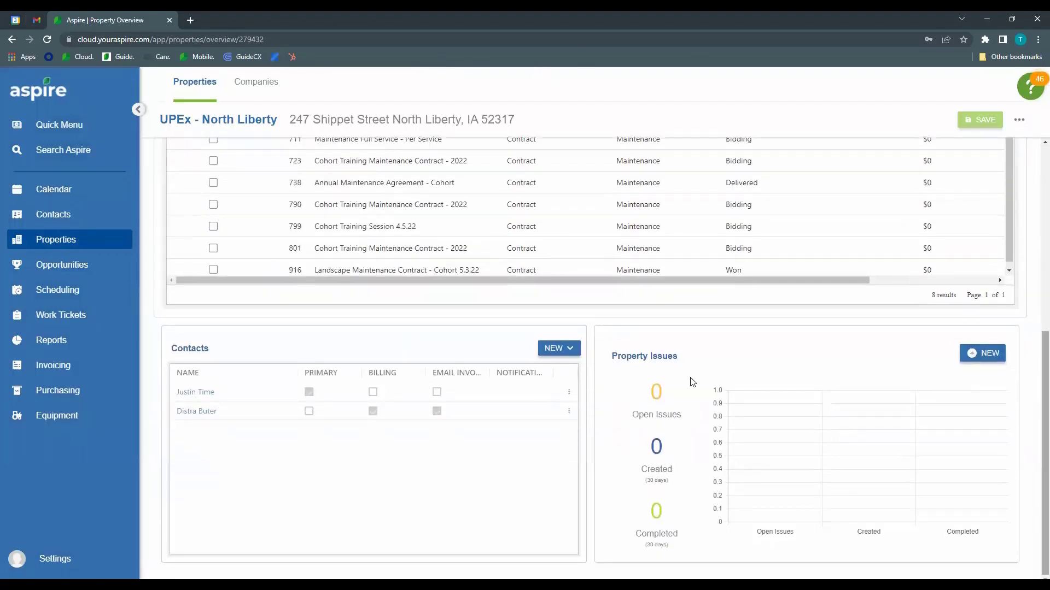
scroll(151, 413, up, 6)
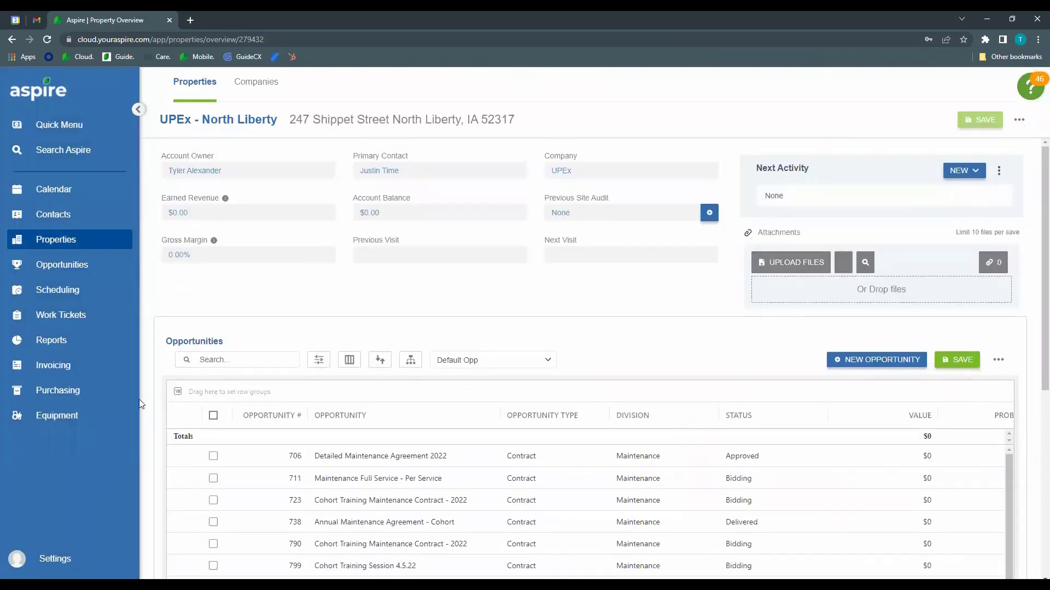
scroll(164, 410, down, 2)
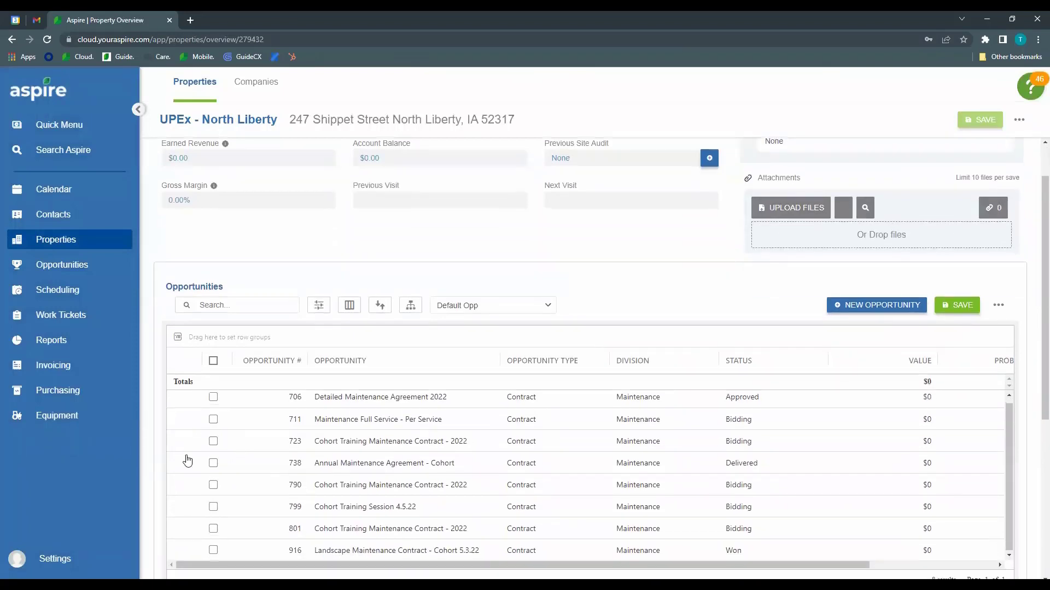
scroll(262, 400, down, 2)
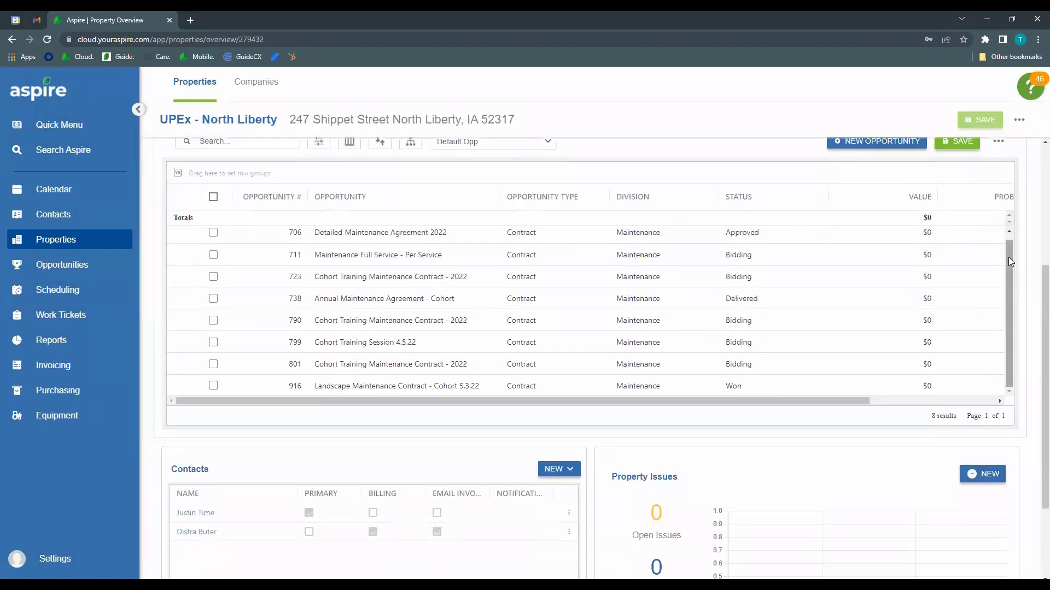